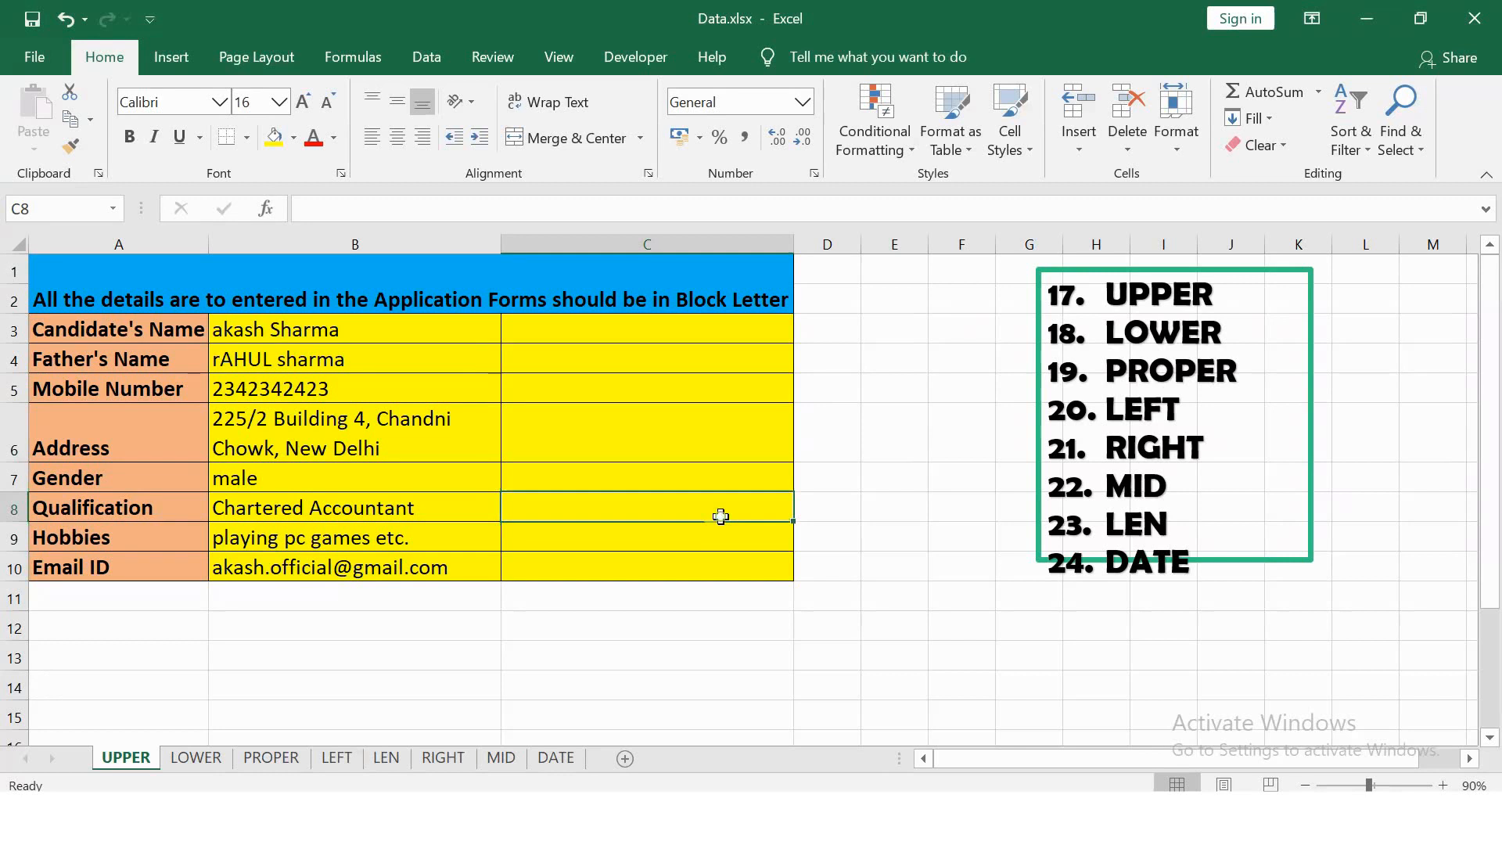
Step: Enter =UPPER(B3) in C3 of the UPPER sheet to convert the candidate's name to capital letters
{"action": "left_click", "coordinate": [637, 327]}
{"action": "type", "text": "=uppe"}
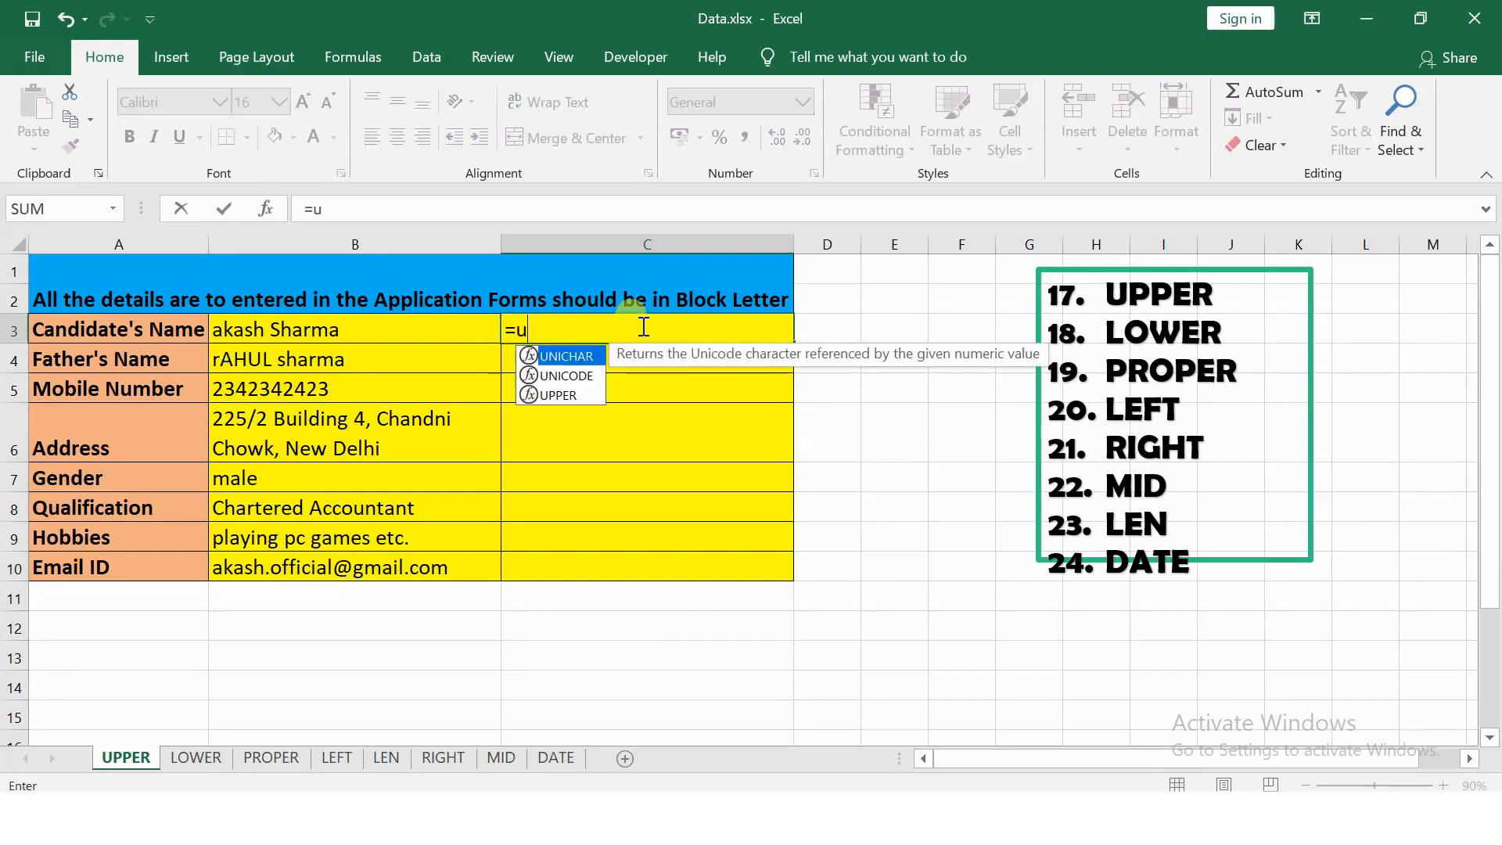
{"action": "key", "text": "Tab"}
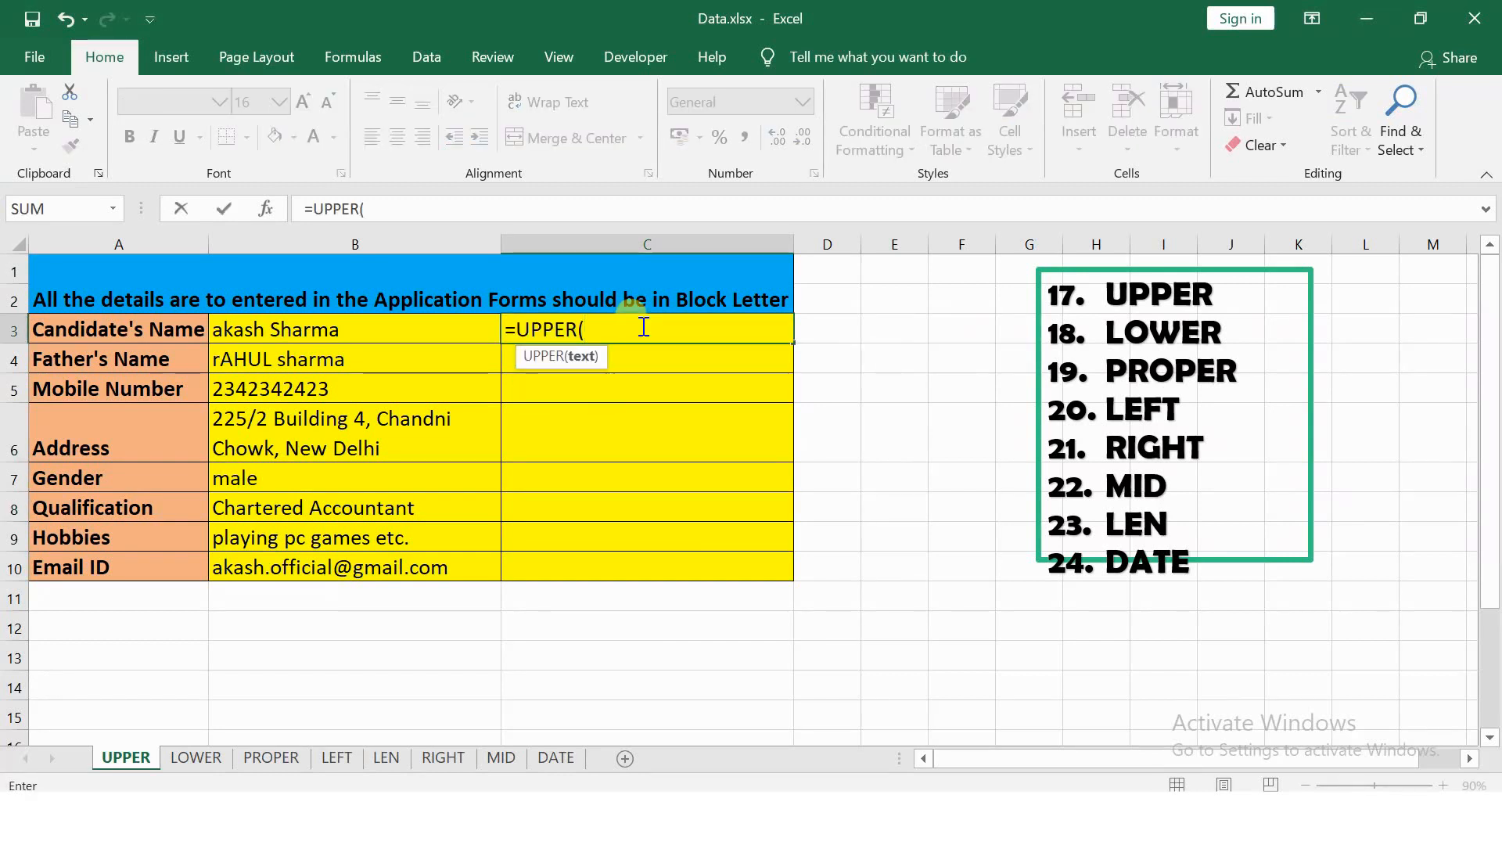
{"action": "left_click", "coordinate": [403, 340]}
{"action": "key", "text": "Return"}
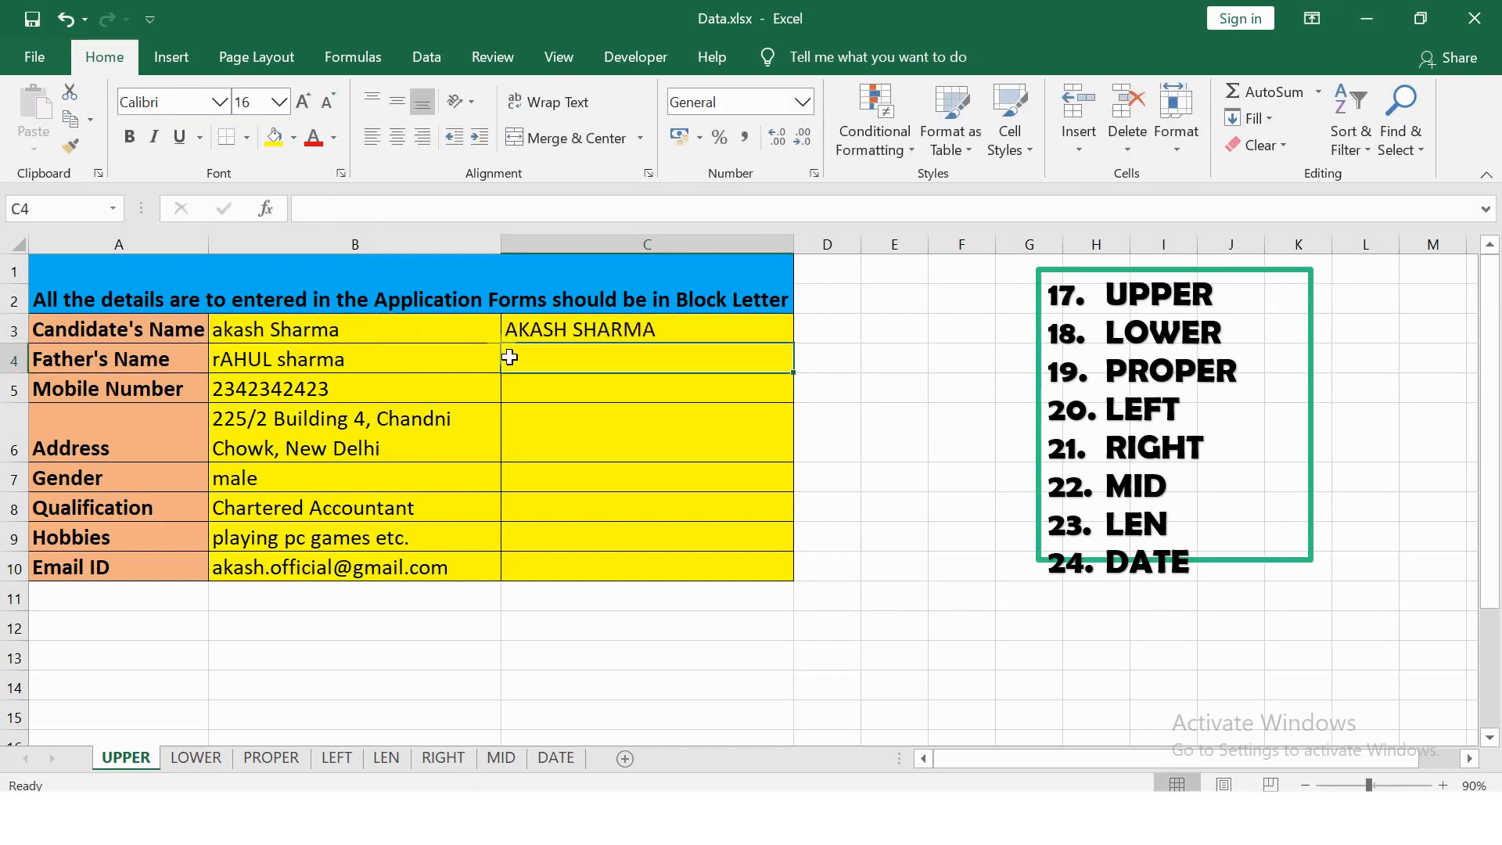
Step: Fill the UPPER formula from C3 down to C10 and wrap the text of the address in C6
{"action": "left_click", "coordinate": [684, 329]}
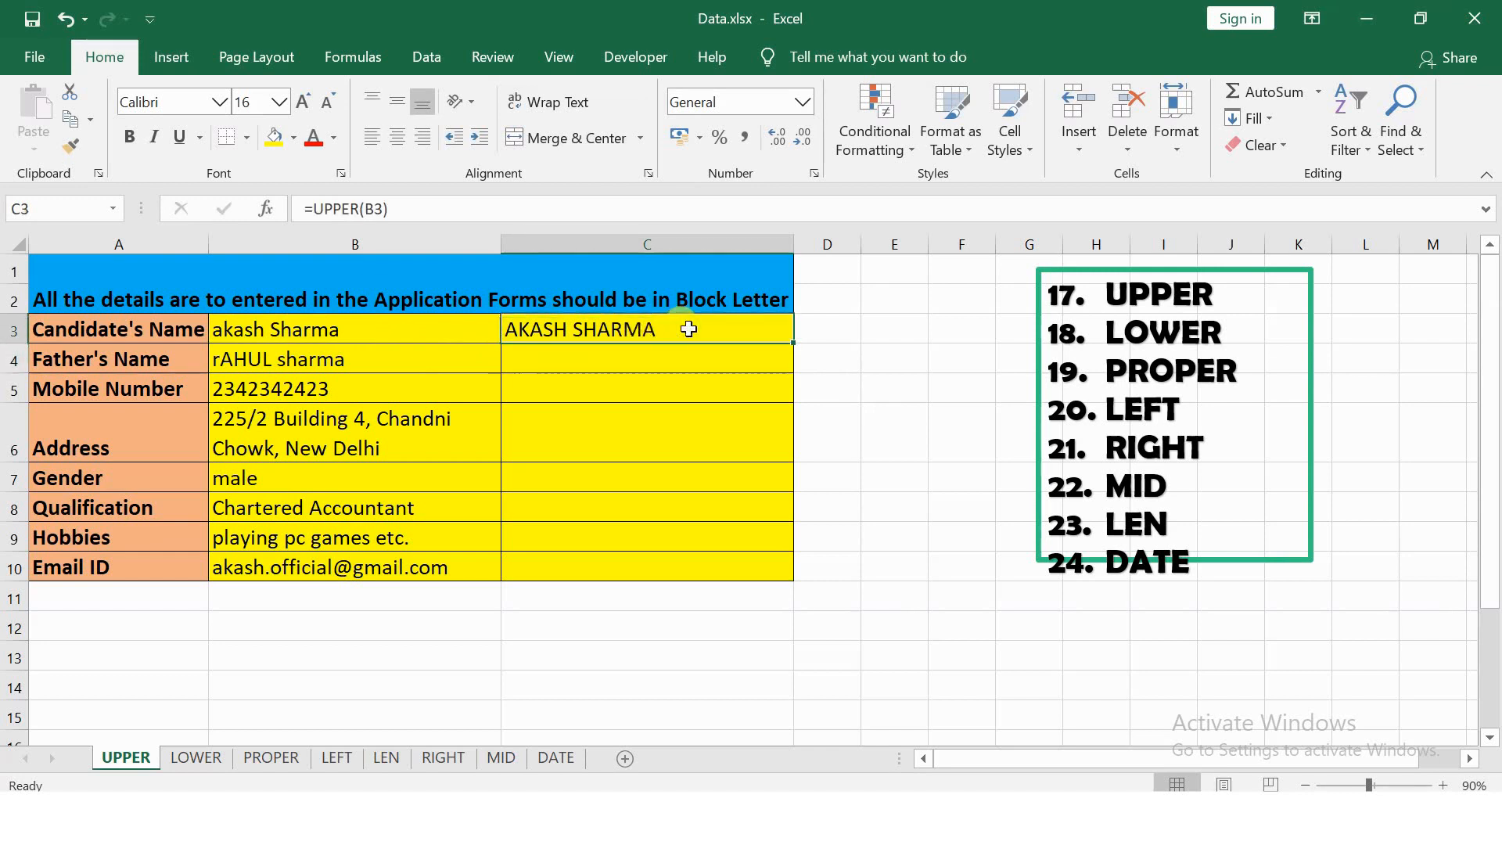
{"action": "double_click", "coordinate": [796, 344]}
{"action": "left_click", "coordinate": [640, 436]}
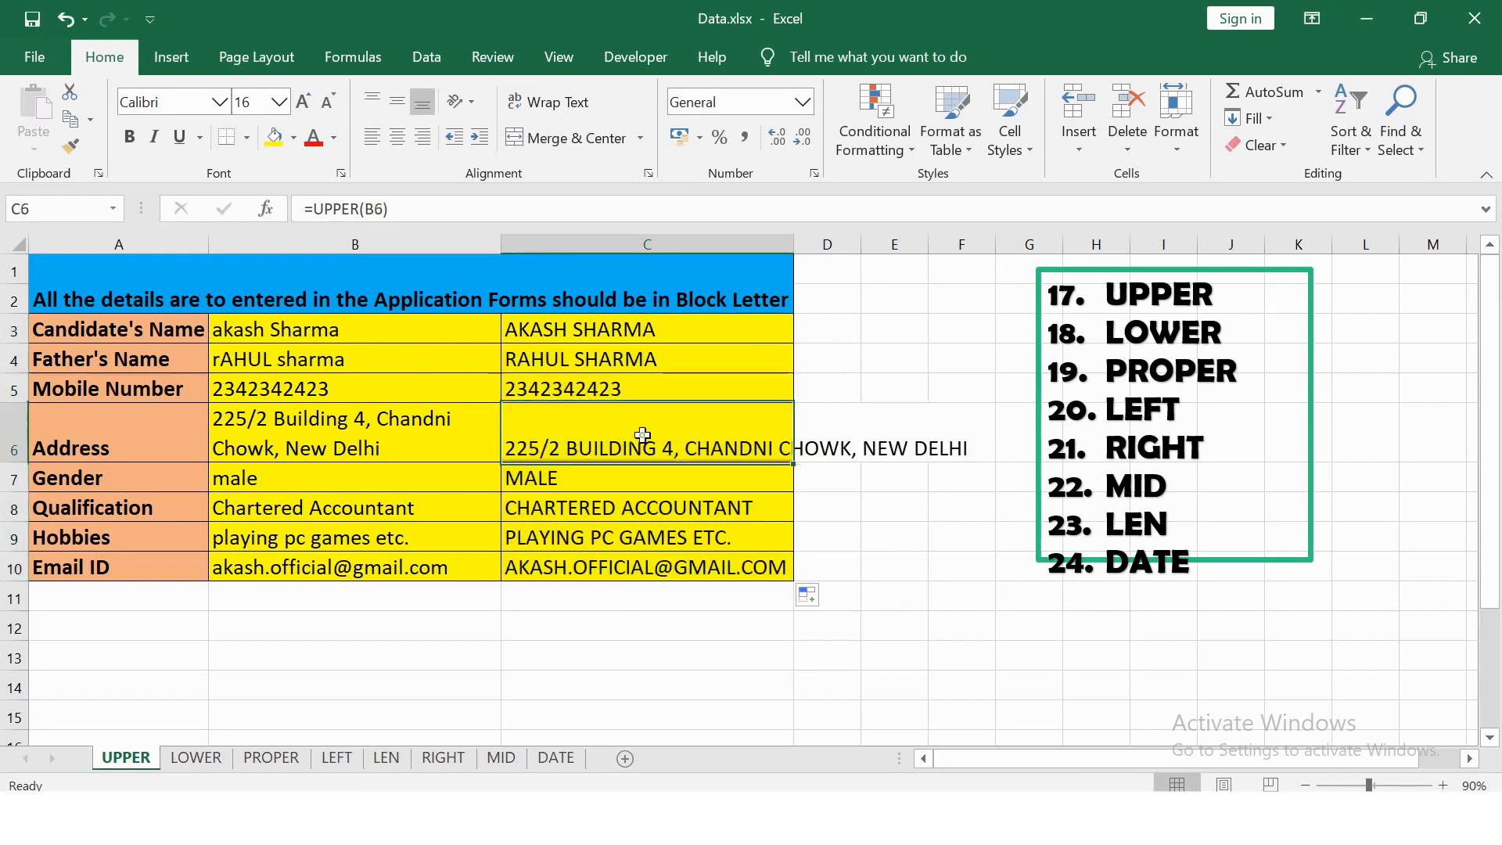
{"action": "left_click", "coordinate": [548, 102]}
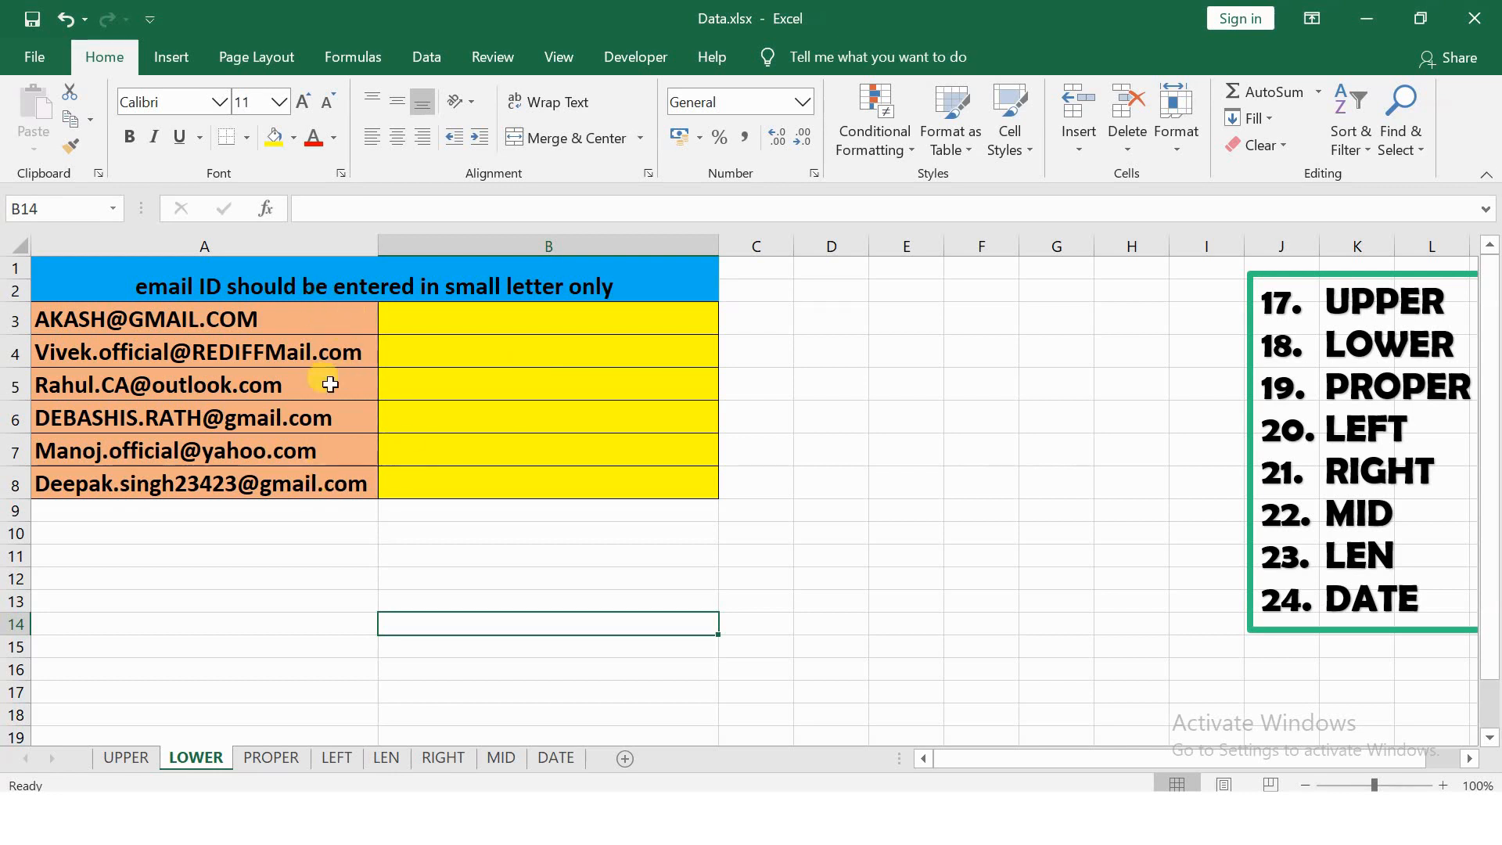
Step: On the LOWER sheet, enter =LOWER(A3) in B3 and fill it down to B8 to convert the e-mail addresses to small letters
{"action": "left_click", "coordinate": [437, 311]}
{"action": "type", "text": "=lower"}
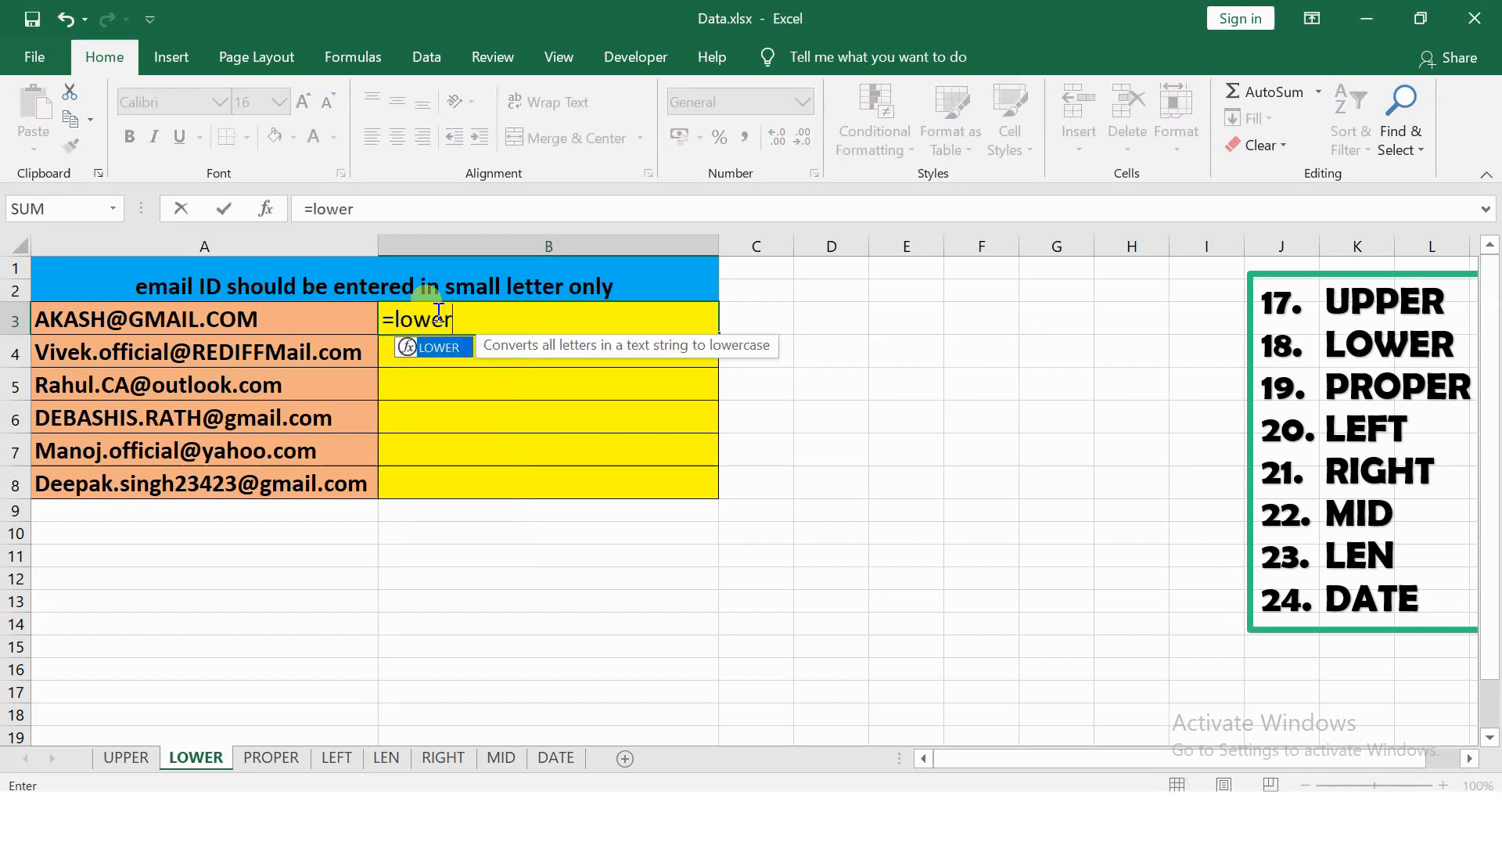
{"action": "key", "text": "Tab"}
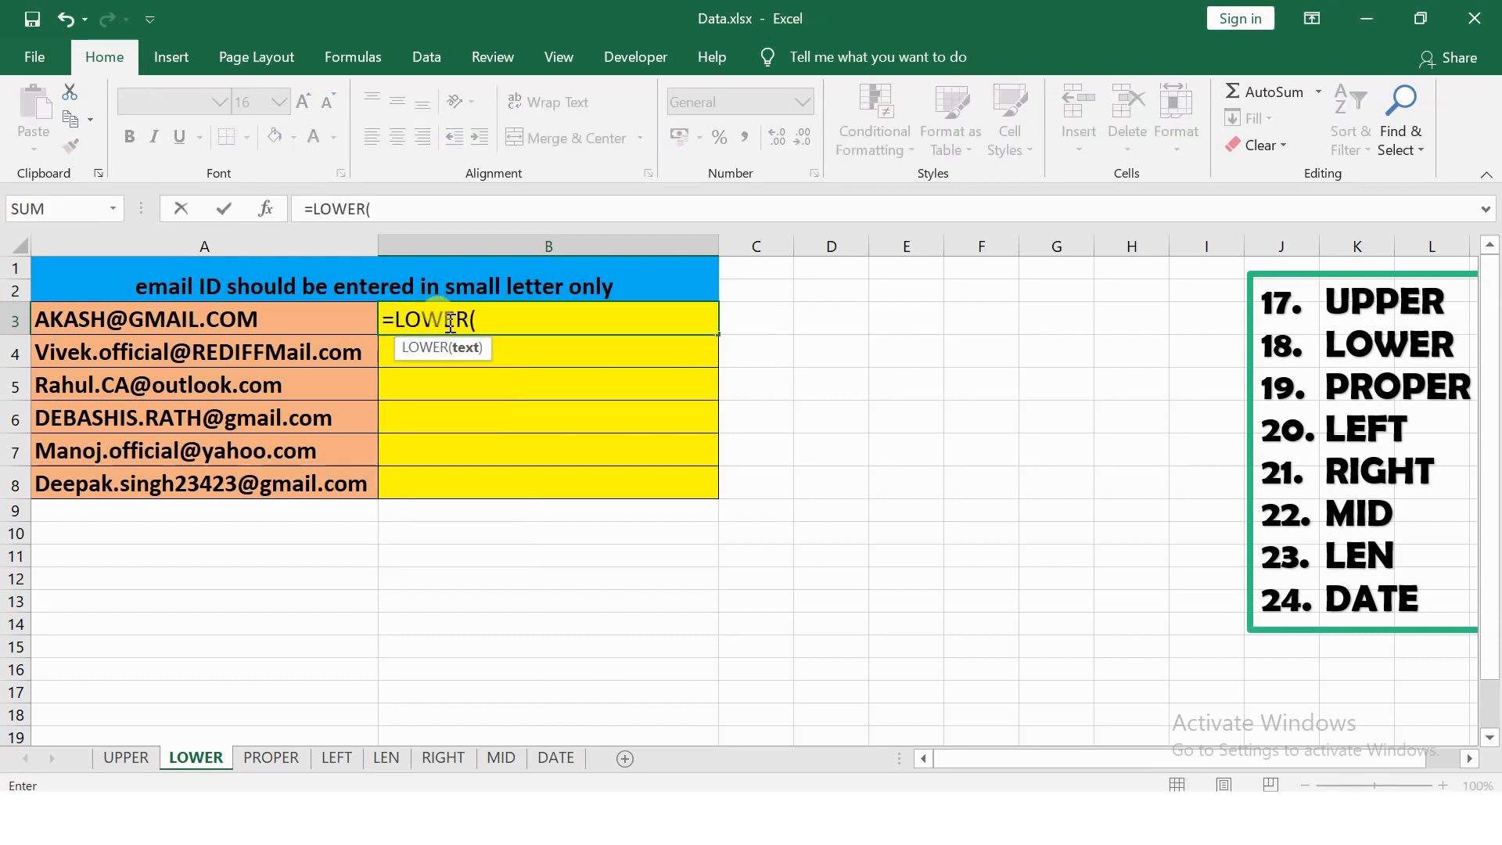
{"action": "left_click", "coordinate": [325, 320]}
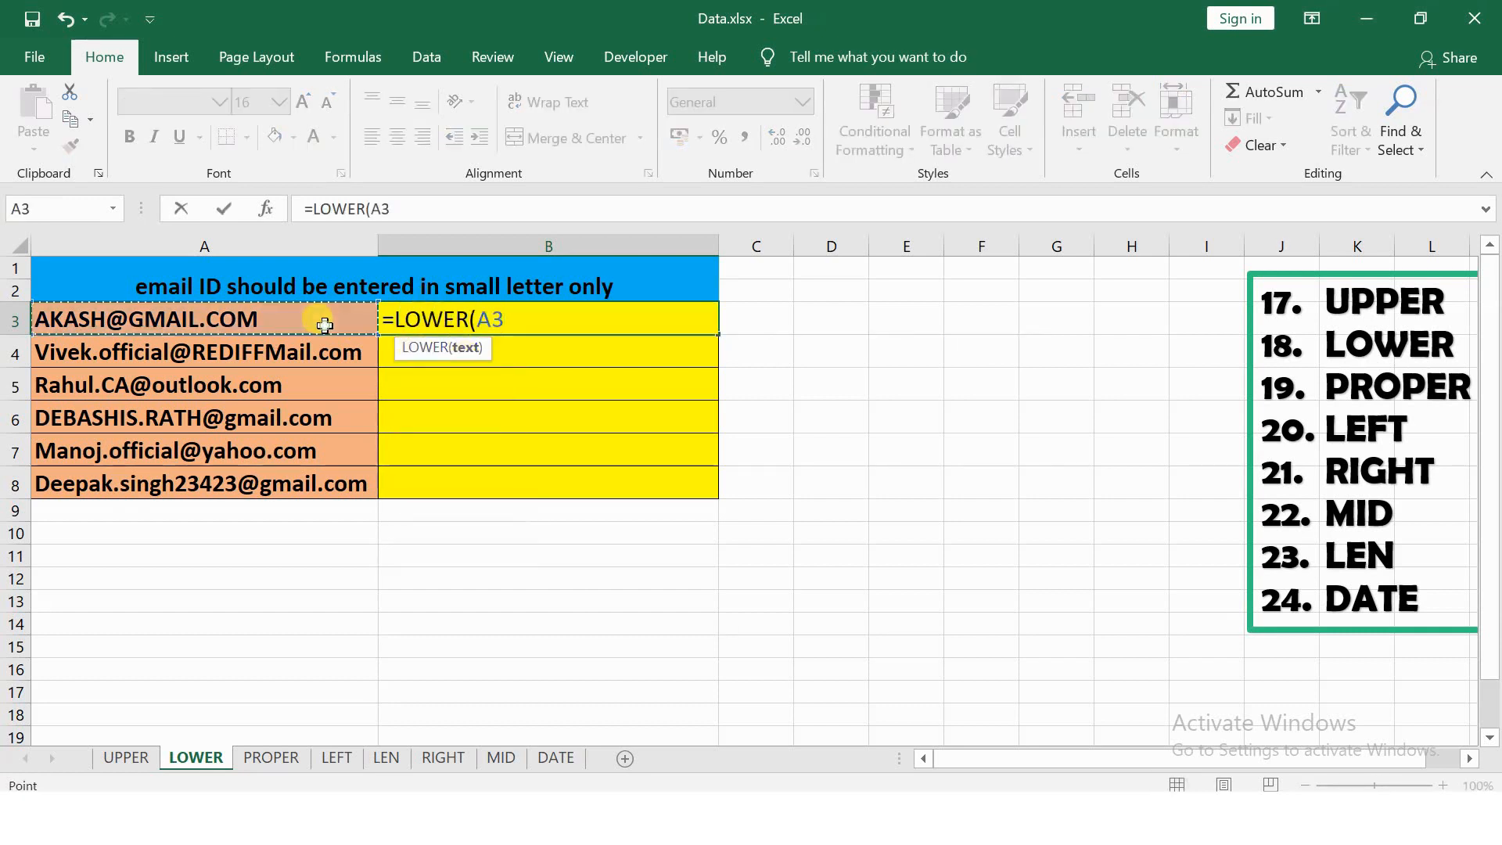
{"action": "key", "text": "Return"}
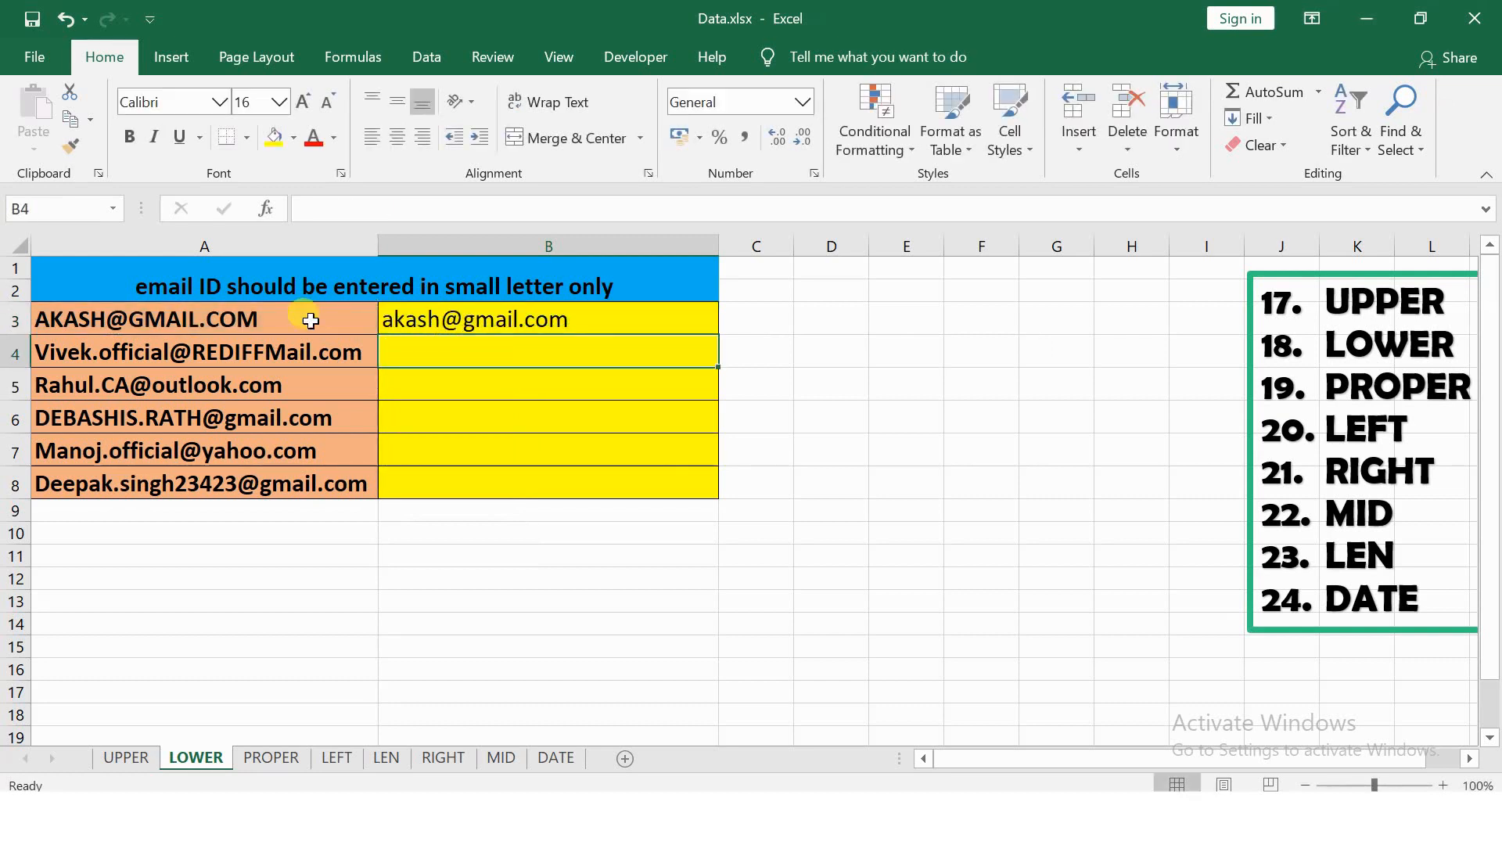
{"action": "left_click", "coordinate": [475, 321]}
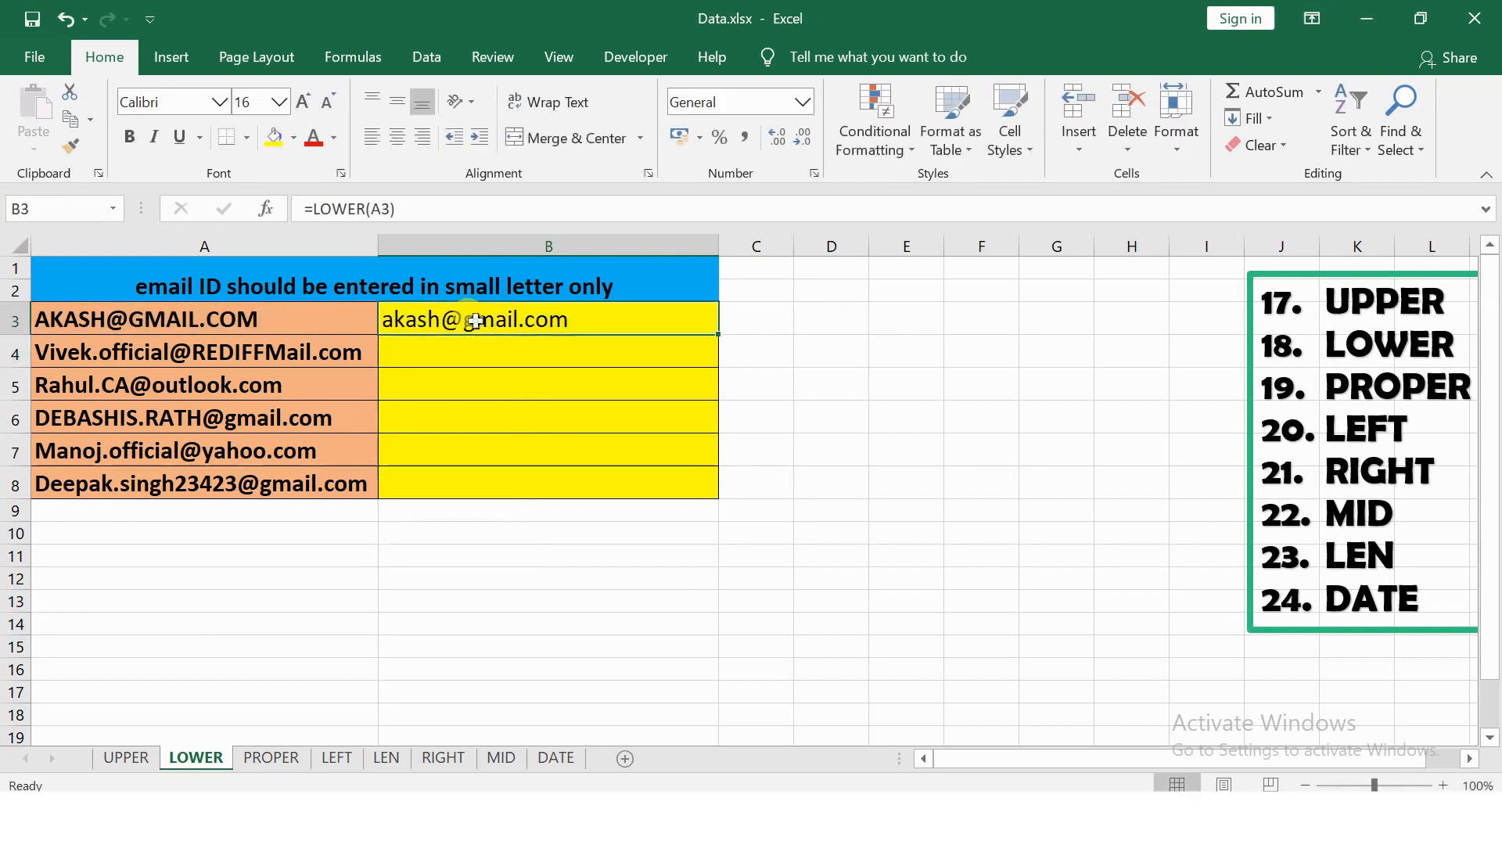
{"action": "double_click", "coordinate": [718, 335]}
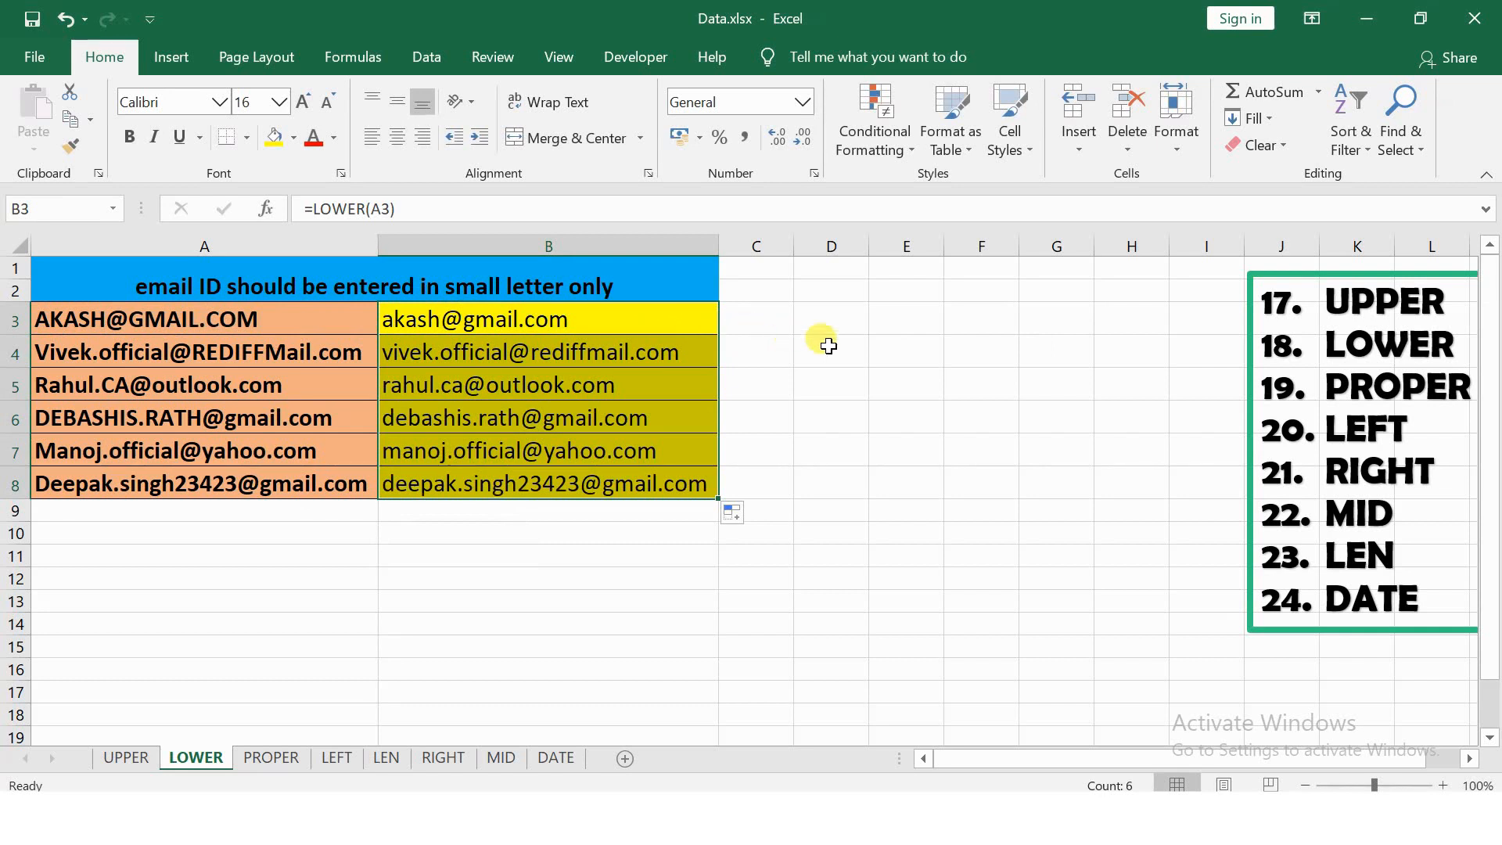
Step: On the PROPER sheet, enter =PROPER(A3) in B3 and fill it down to B7 to put every sentence in proper case
{"action": "key", "text": "ctrl+Page_Down"}
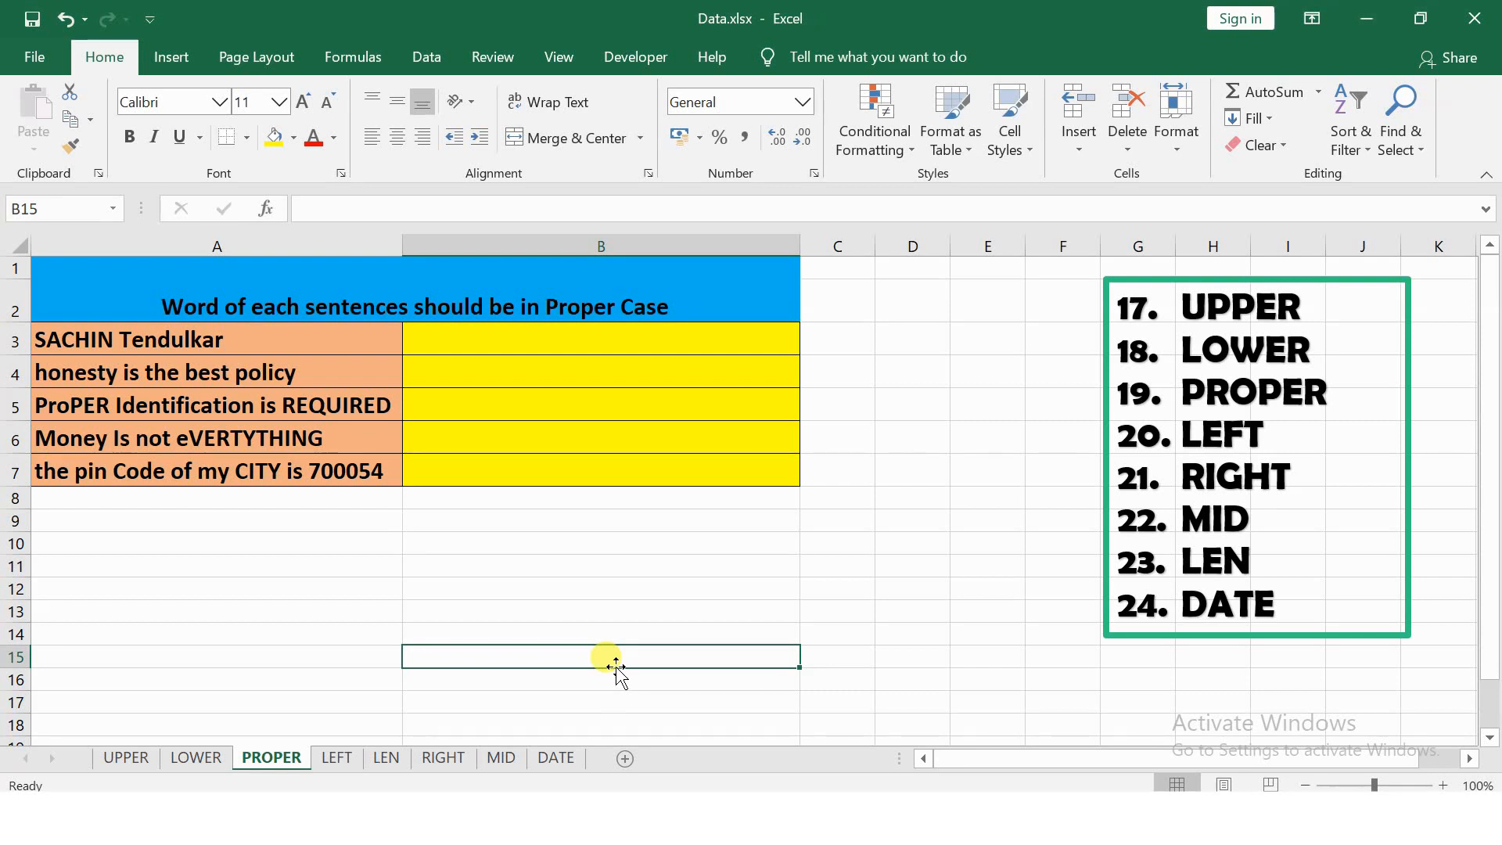
{"action": "left_click", "coordinate": [538, 335]}
{"action": "type", "text": "=pro"}
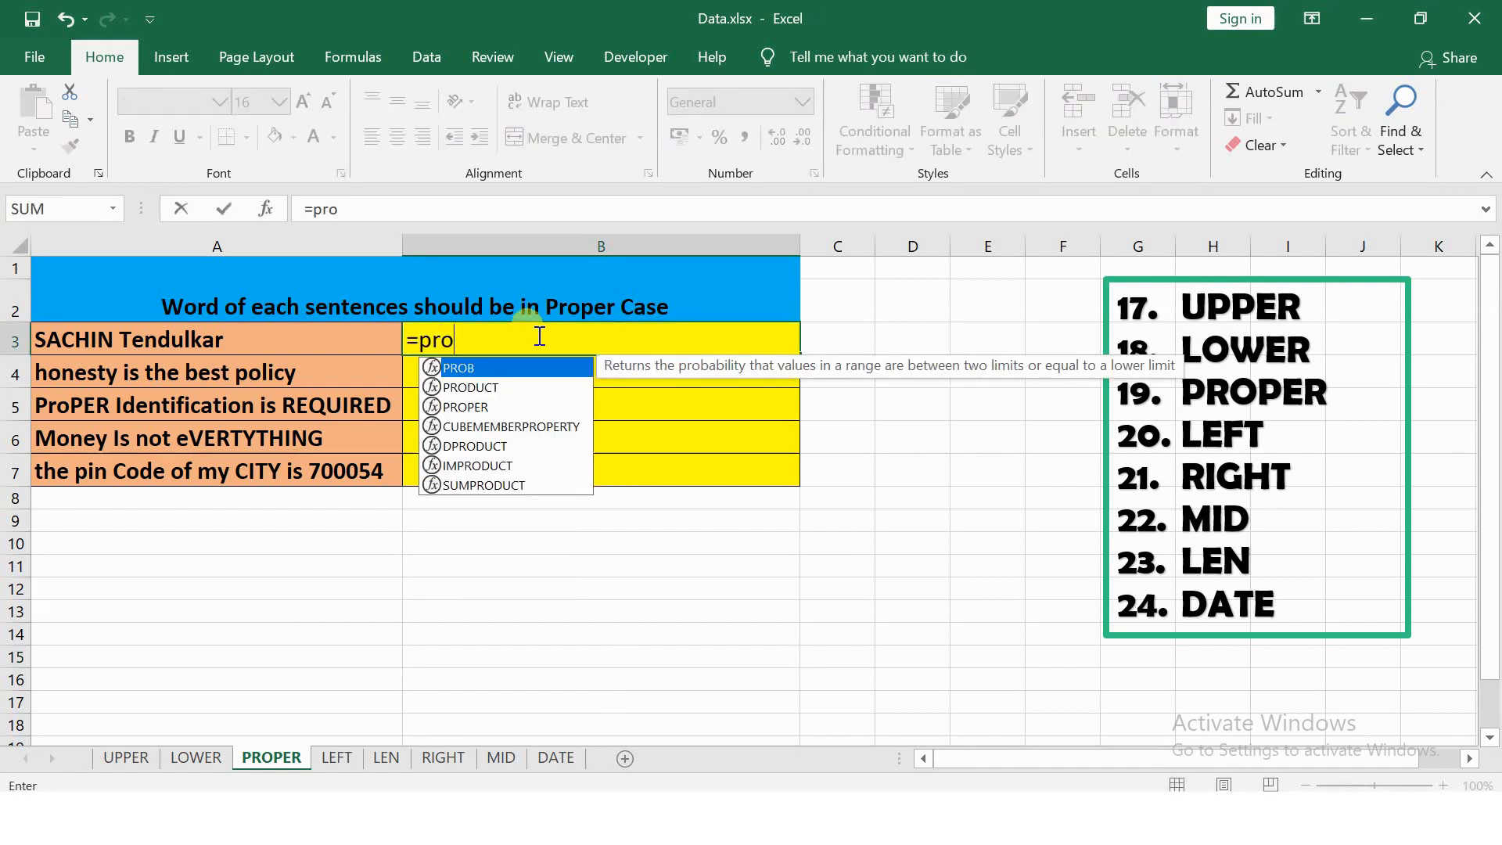
{"action": "type", "text": "p"}
{"action": "key", "text": "Tab"}
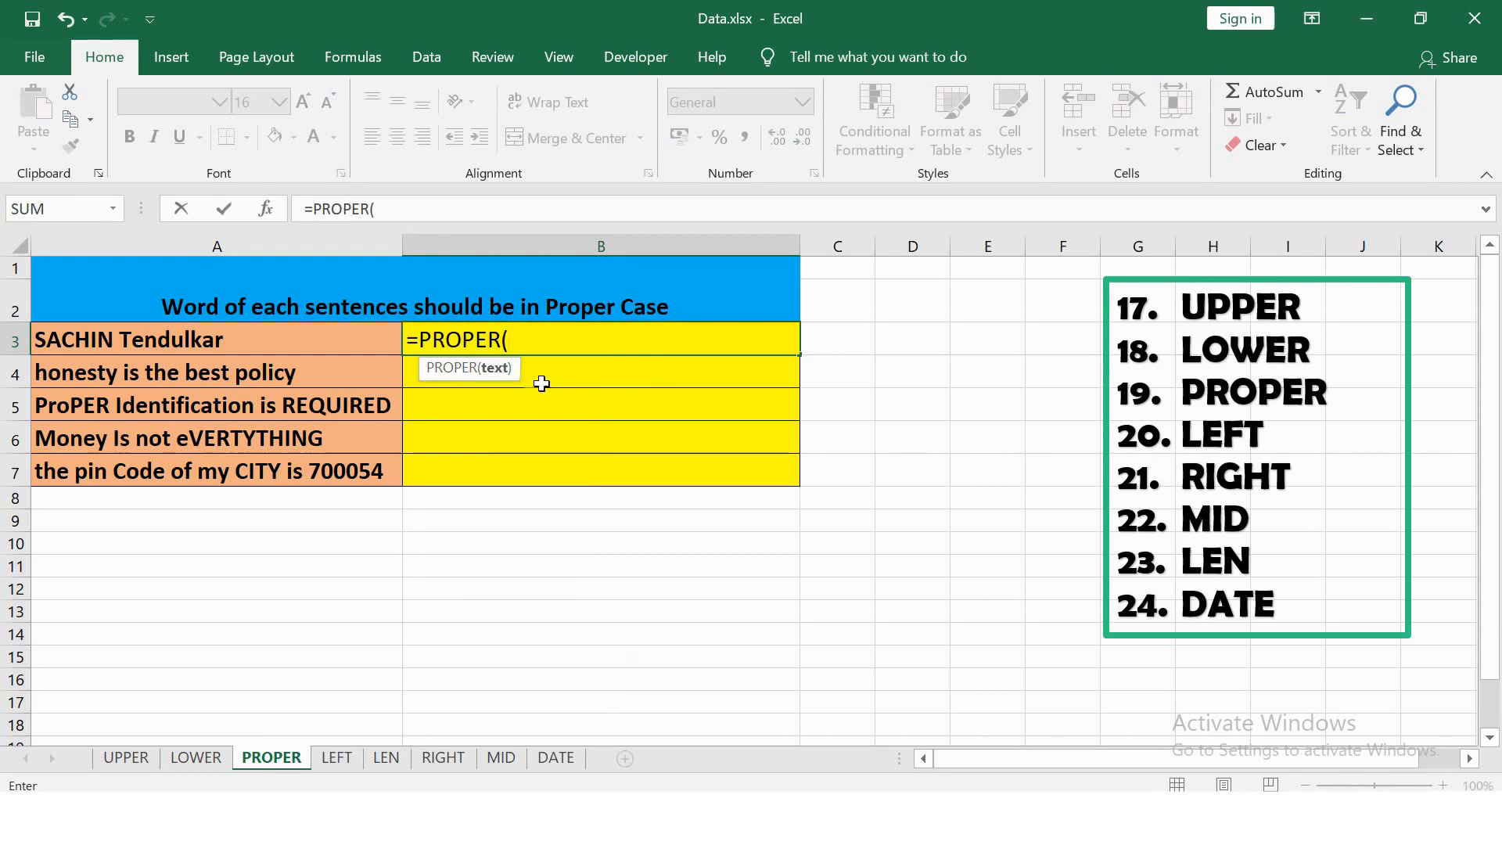
{"action": "left_click", "coordinate": [326, 336]}
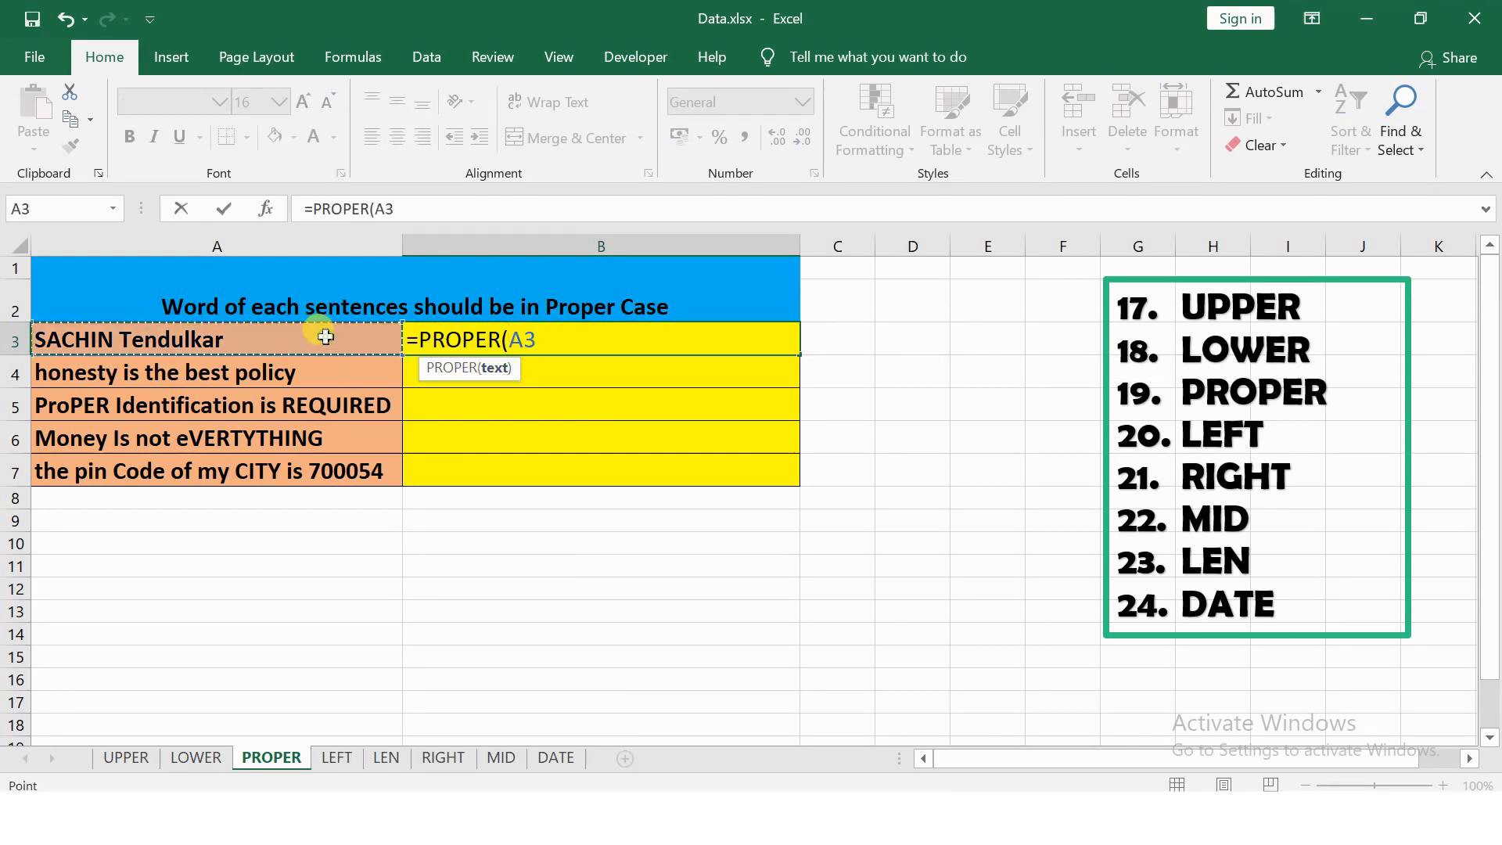
{"action": "key", "text": "Return"}
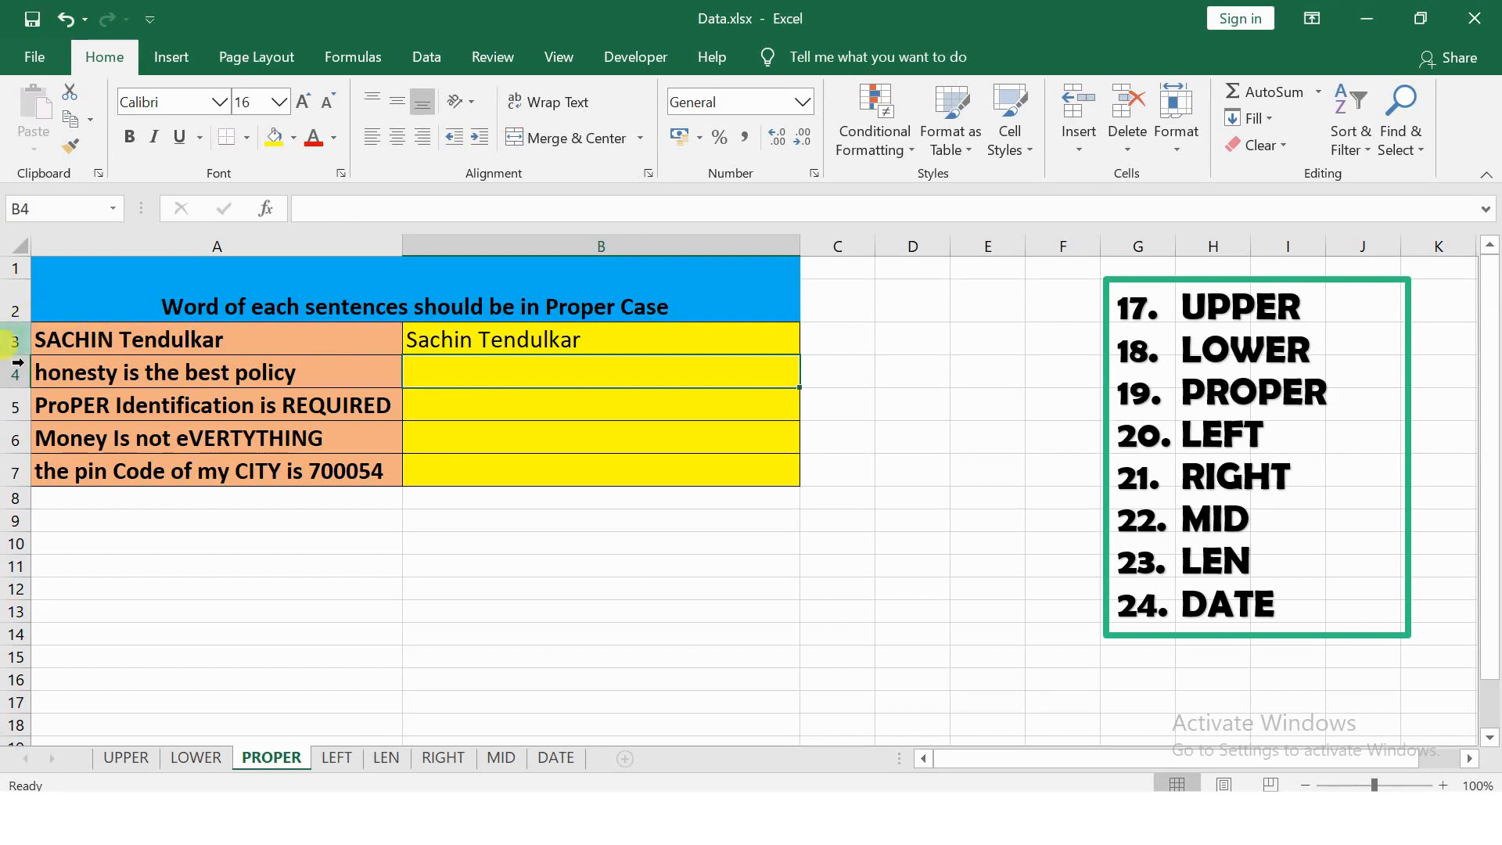
{"action": "left_click", "coordinate": [704, 339]}
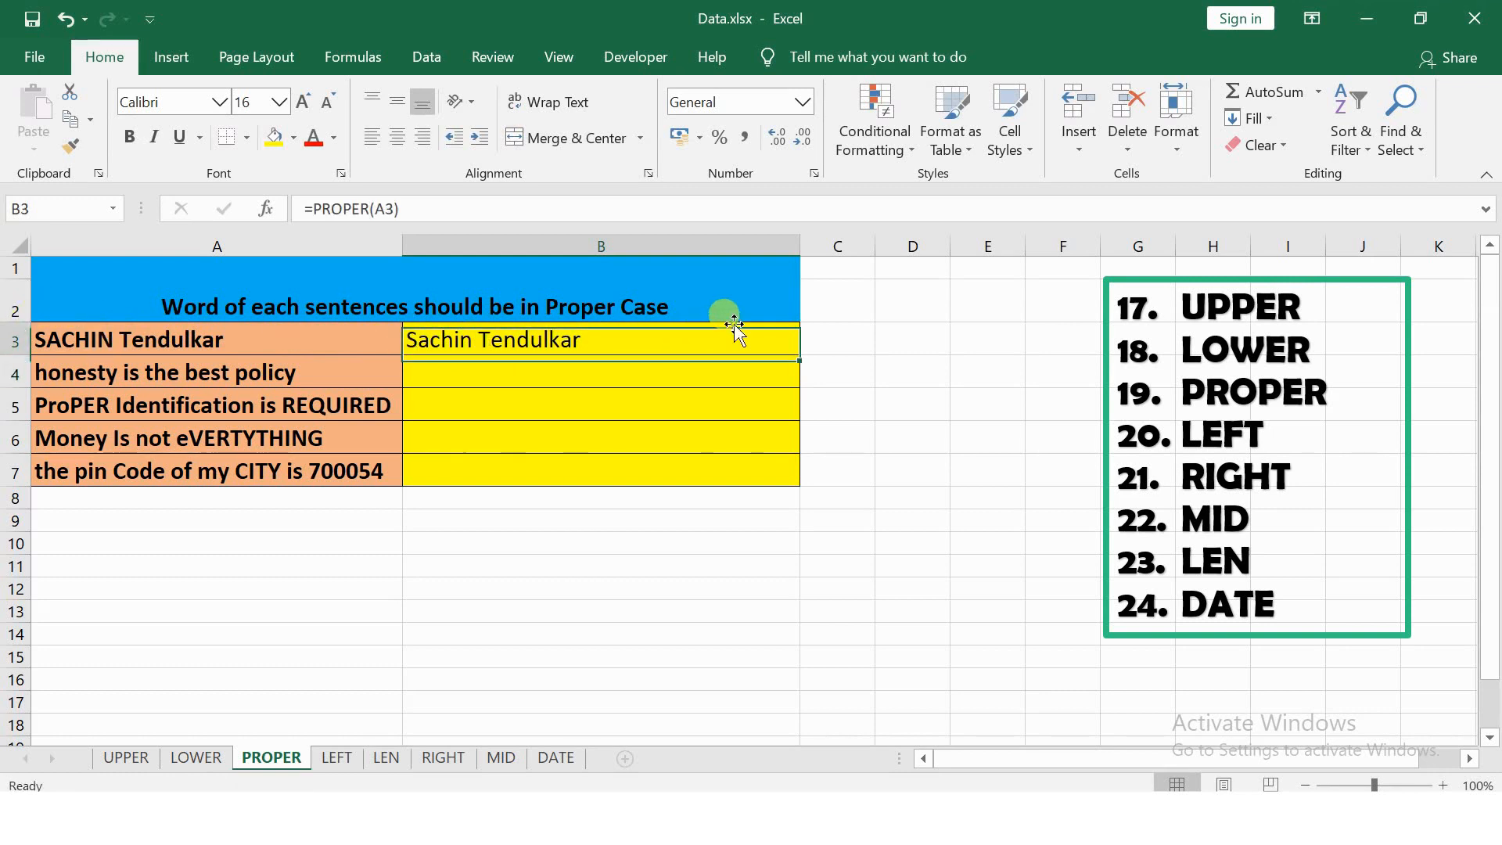
{"action": "double_click", "coordinate": [805, 353]}
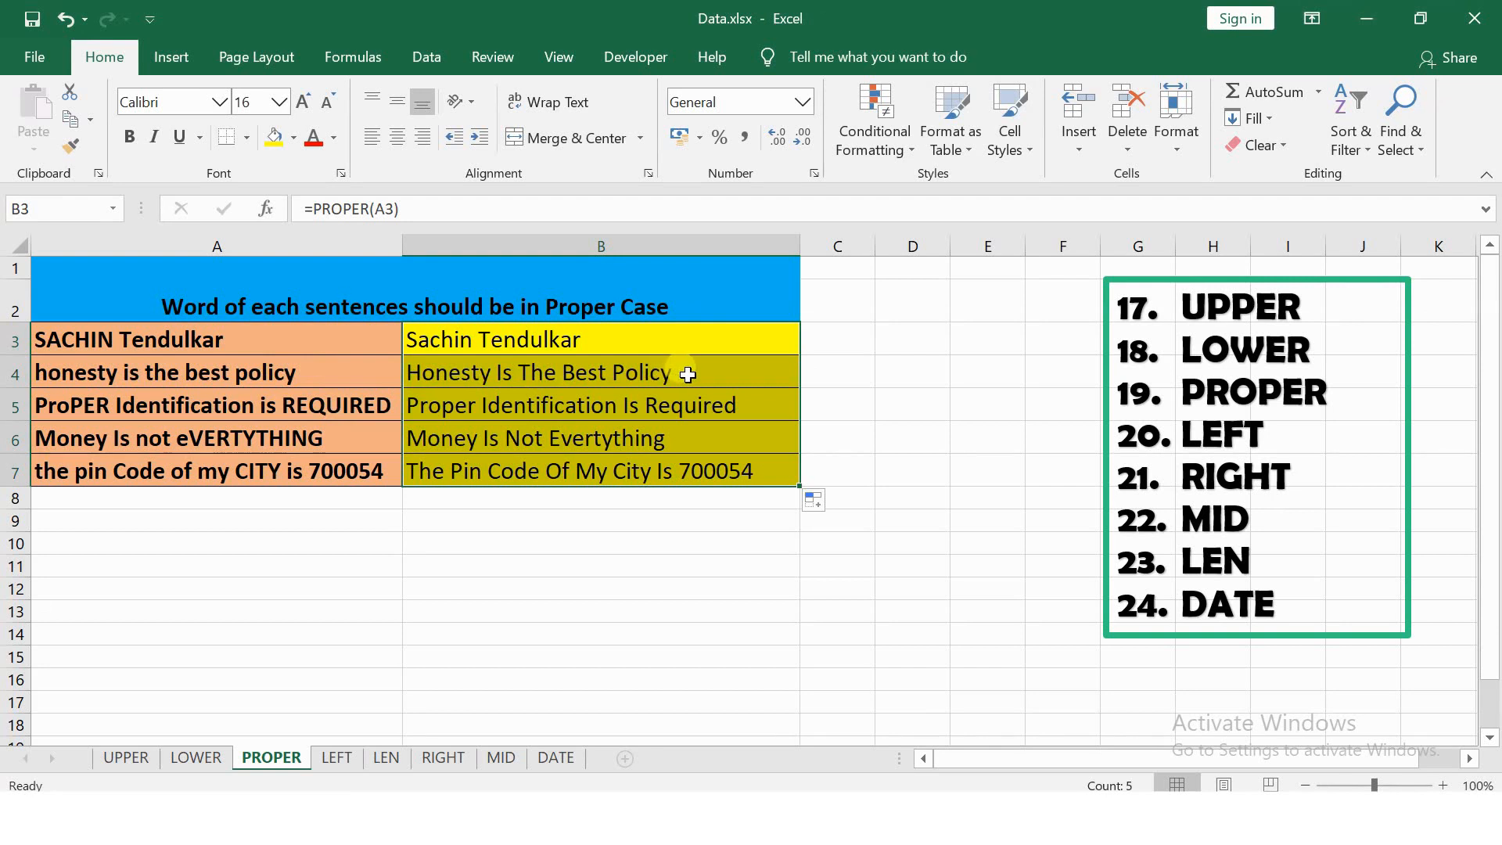
Step: On the LEFT sheet, extract the two-character state code with =LEFT(A4,2) in B4 and fill it down the State Code column to B13
{"action": "key", "text": "ctrl+Page_Down"}
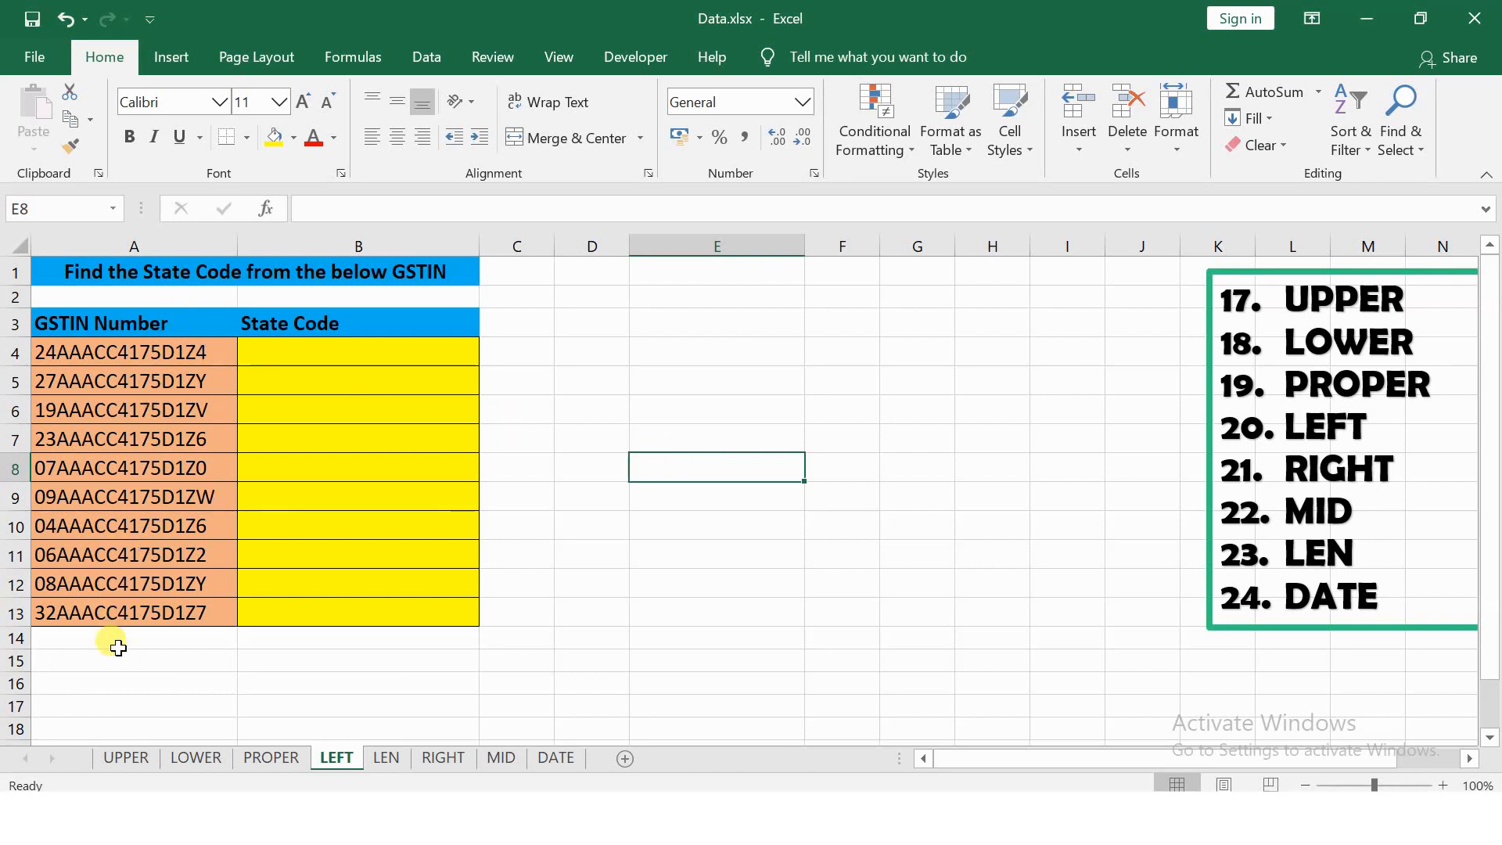
{"action": "left_click", "coordinate": [515, 511]}
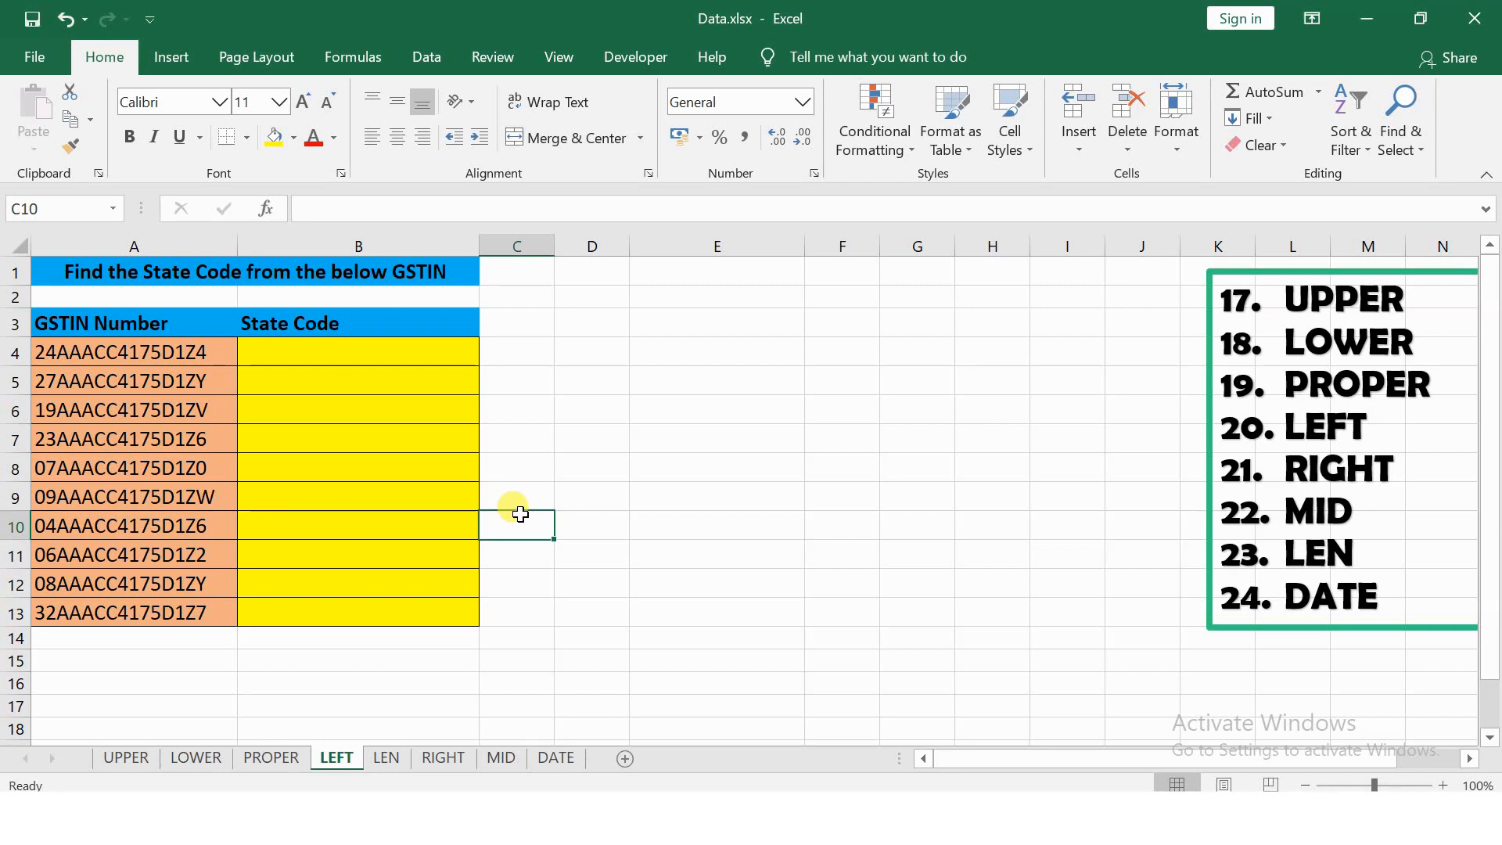
{"action": "left_click", "coordinate": [281, 357]}
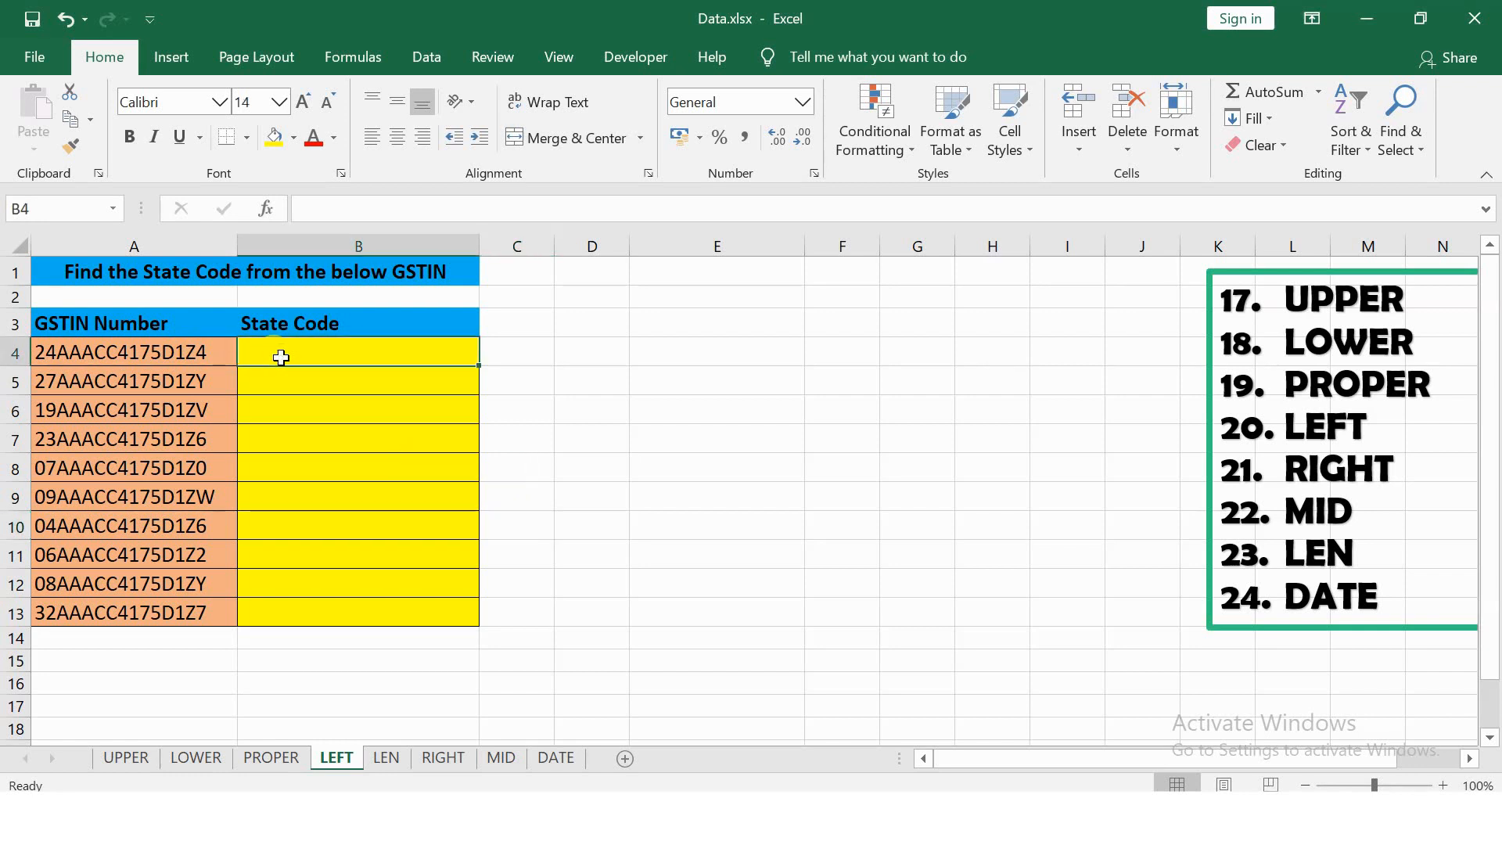
{"action": "type", "text": "=lef"}
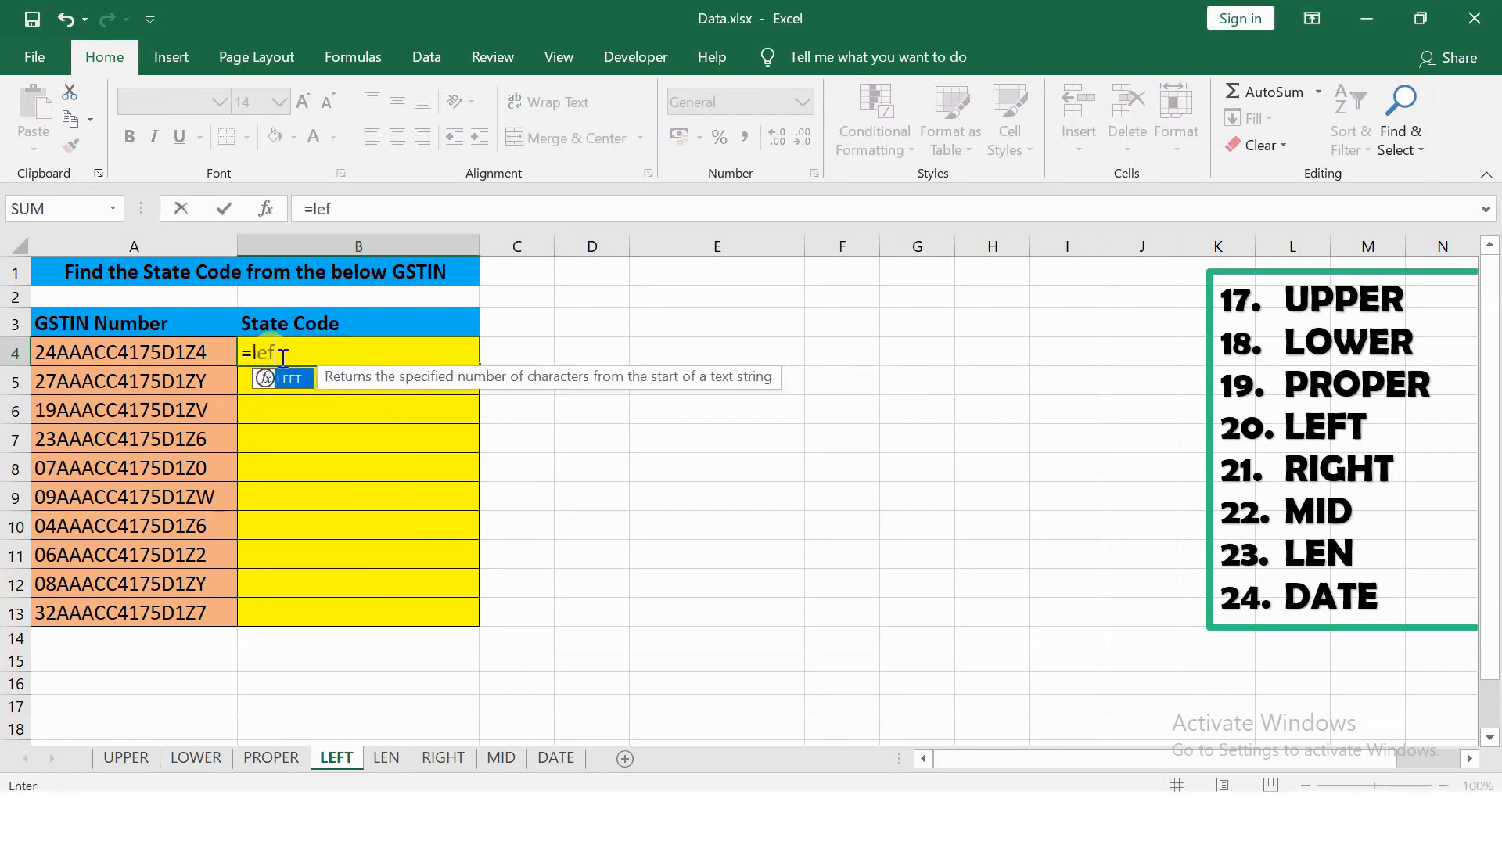
{"action": "type", "text": "t"}
{"action": "key", "text": "Tab"}
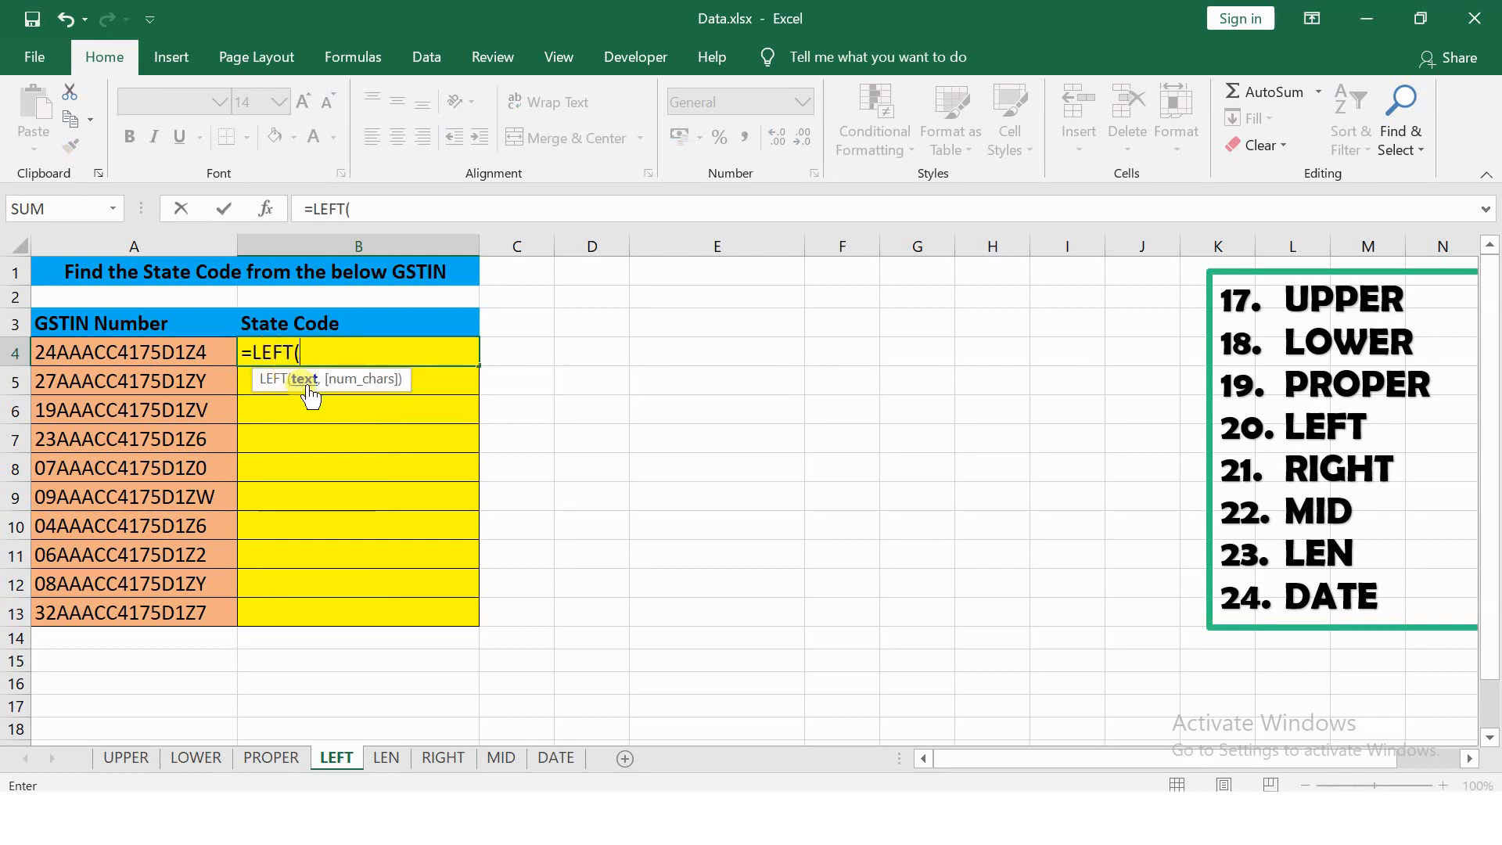
{"action": "left_click", "coordinate": [196, 354]}
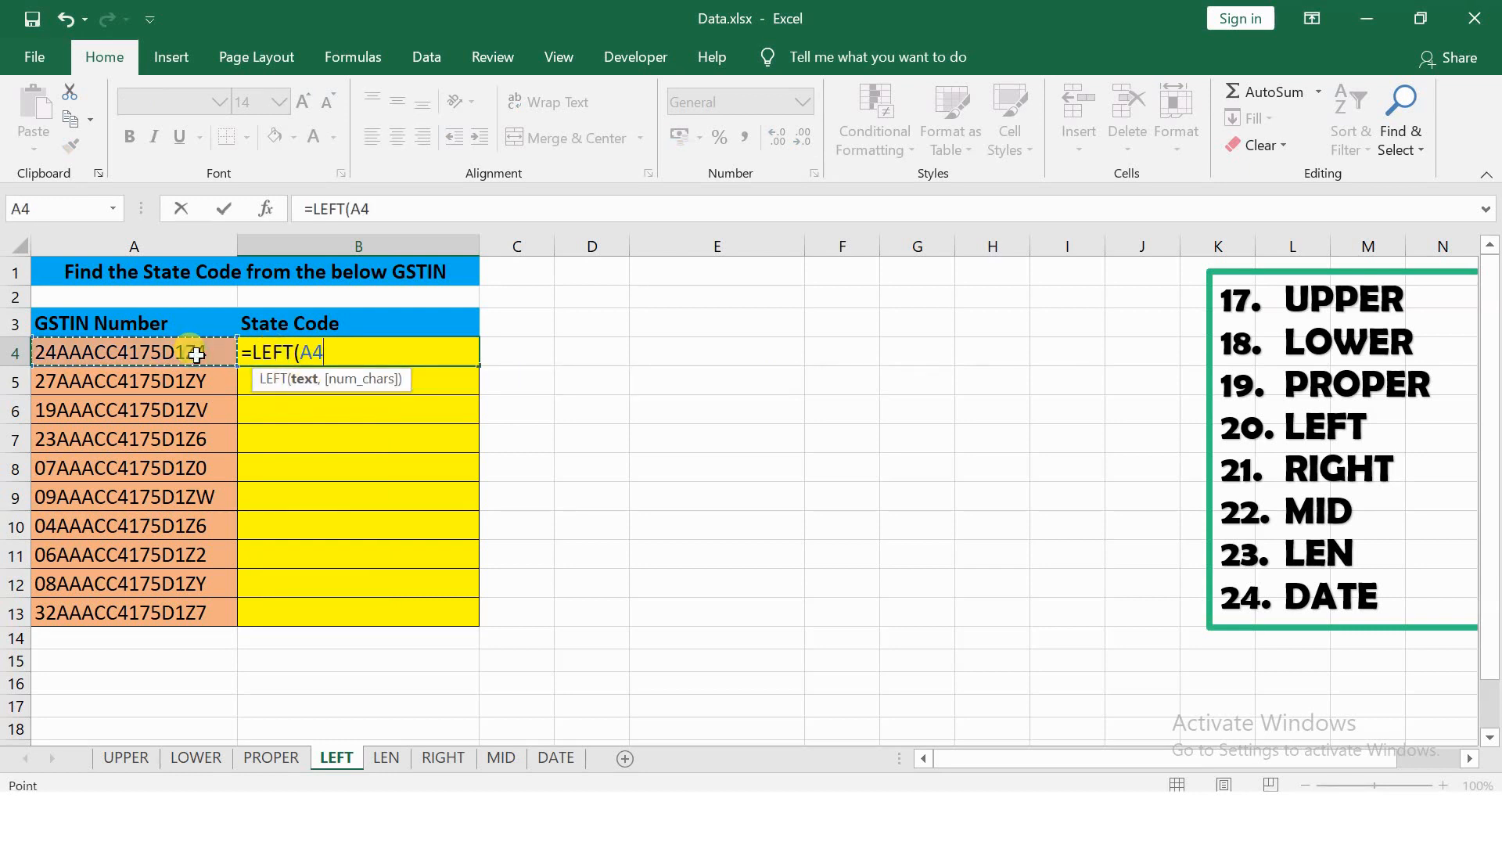
{"action": "type", "text": ","}
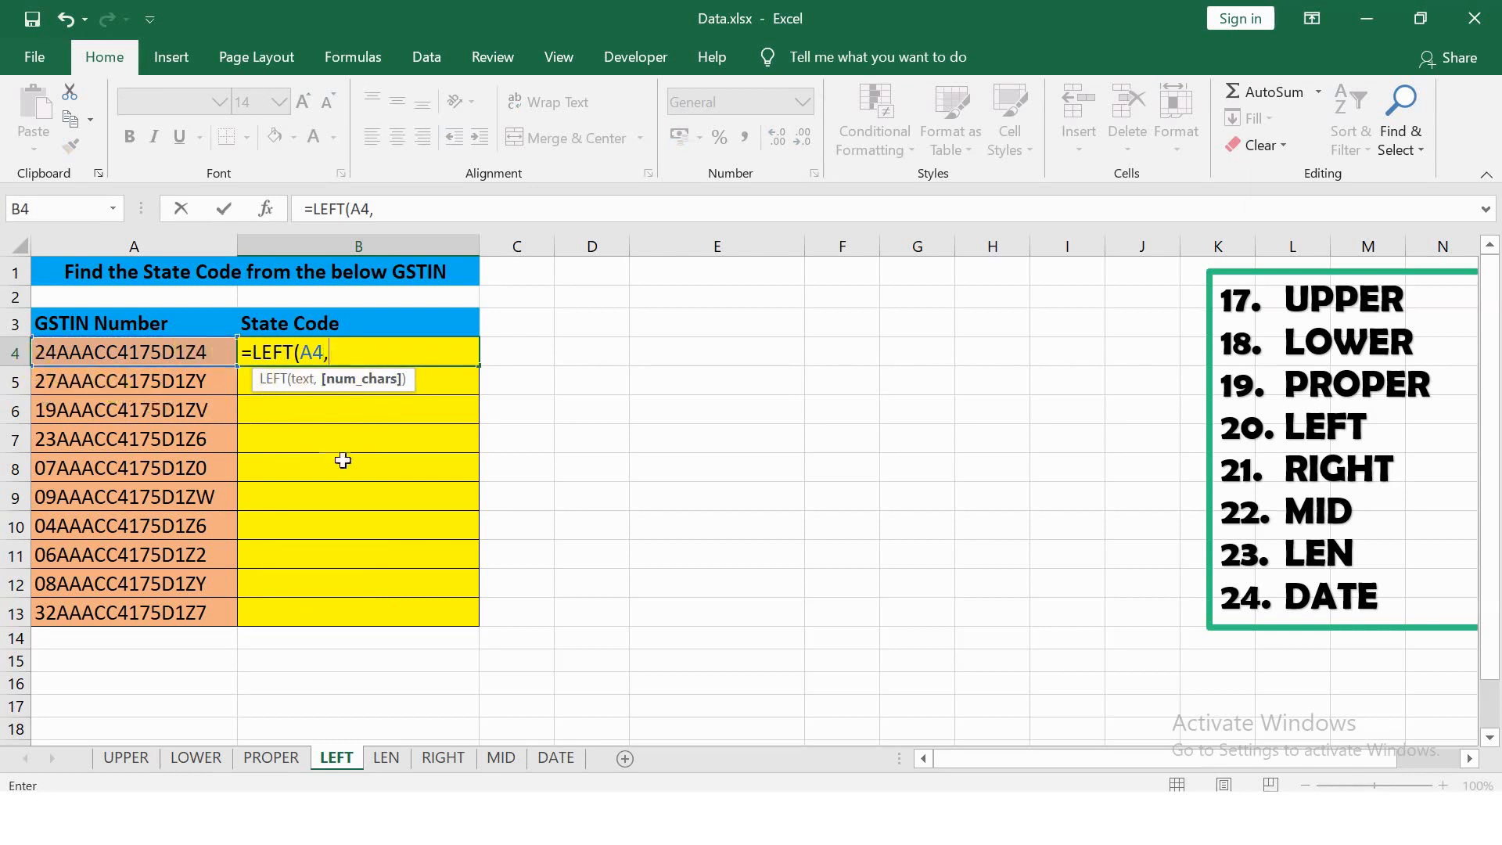
{"action": "type", "text": "2)"}
{"action": "key", "text": "Return"}
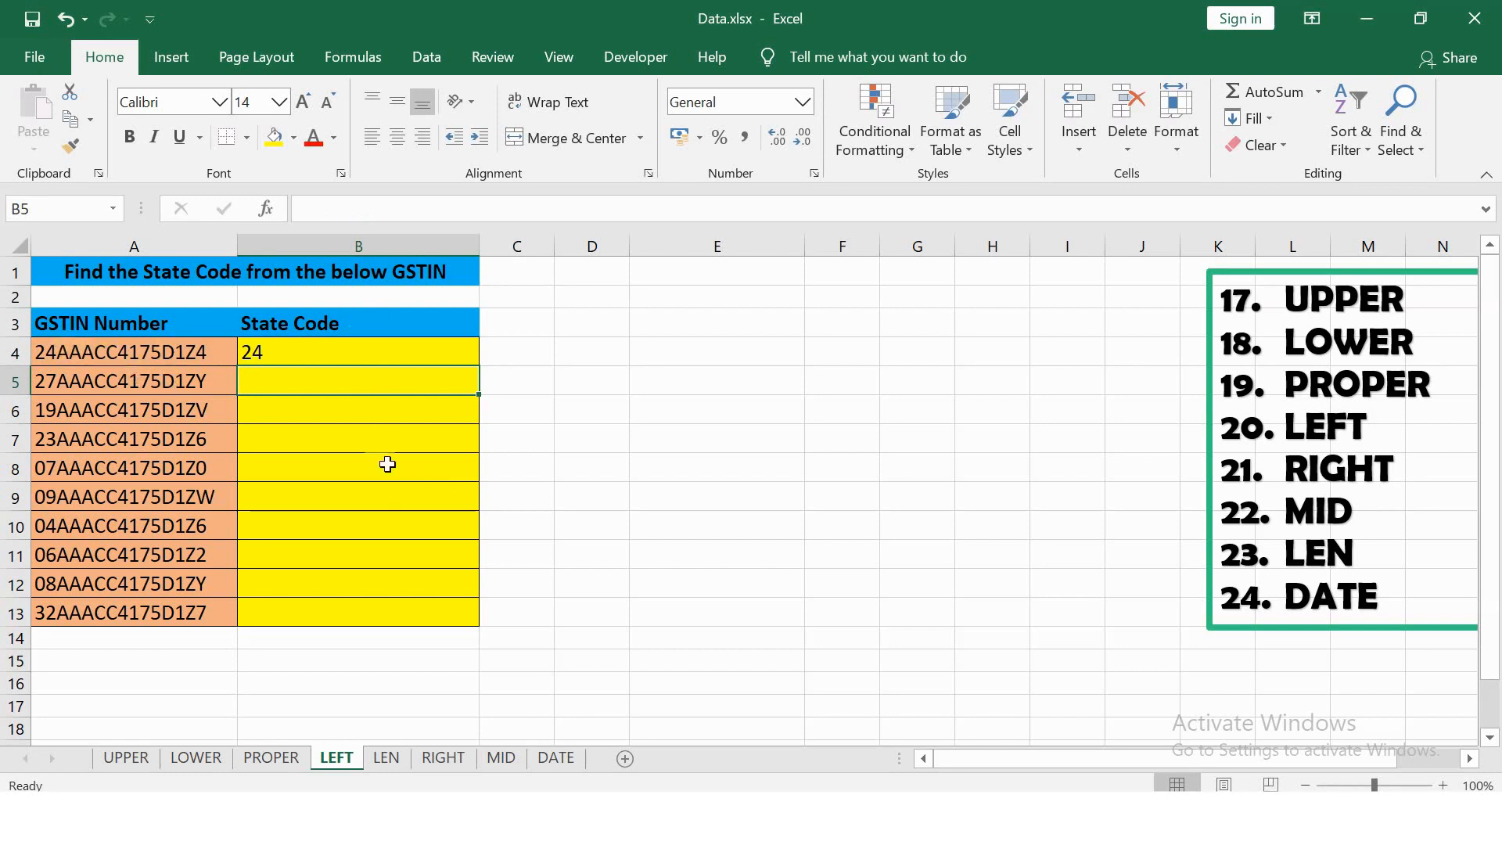
{"action": "left_click", "coordinate": [435, 352]}
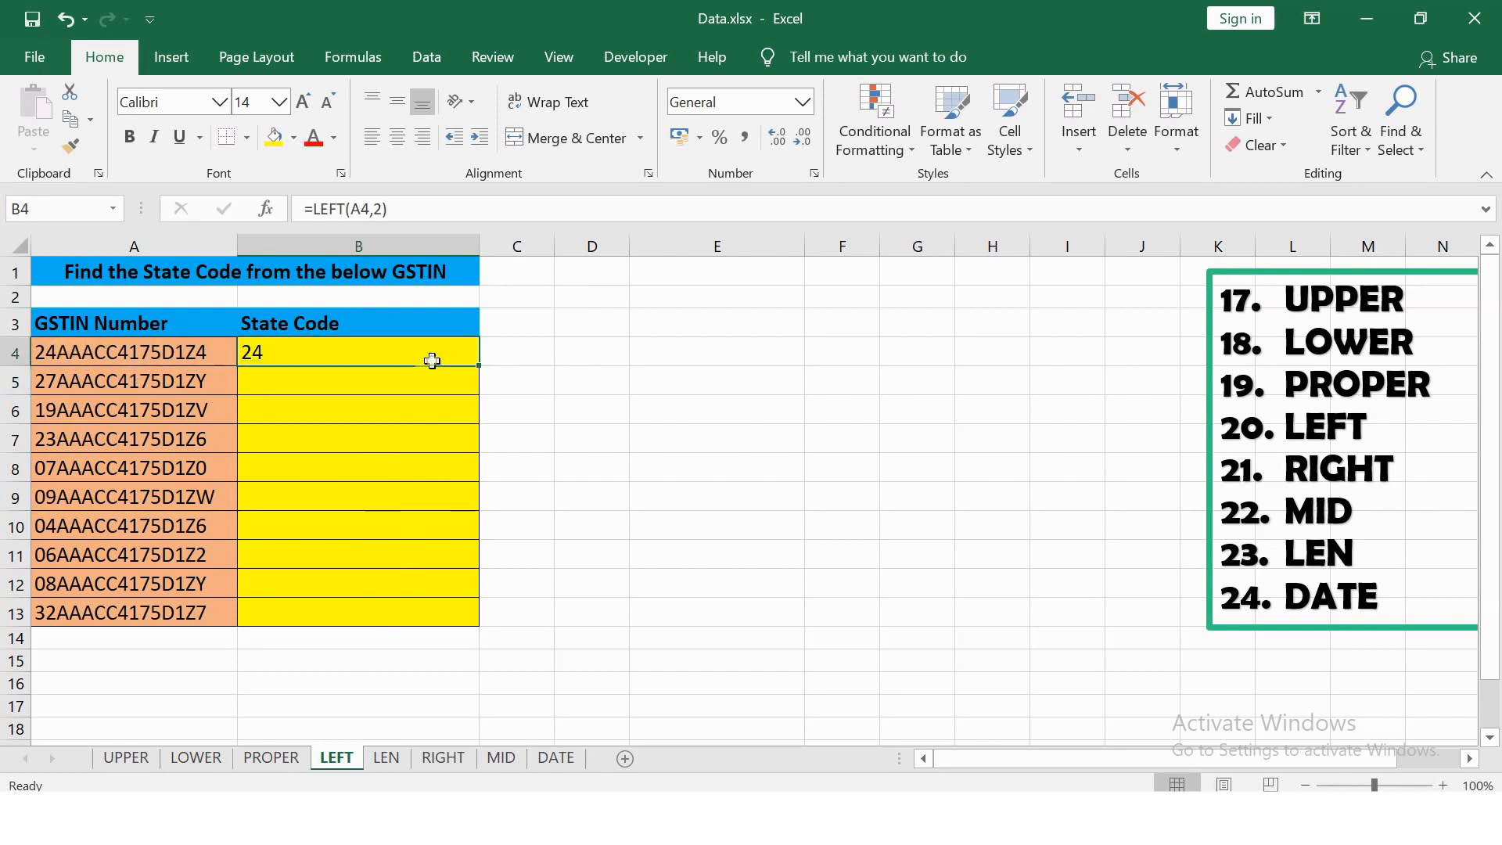
{"action": "double_click", "coordinate": [478, 365]}
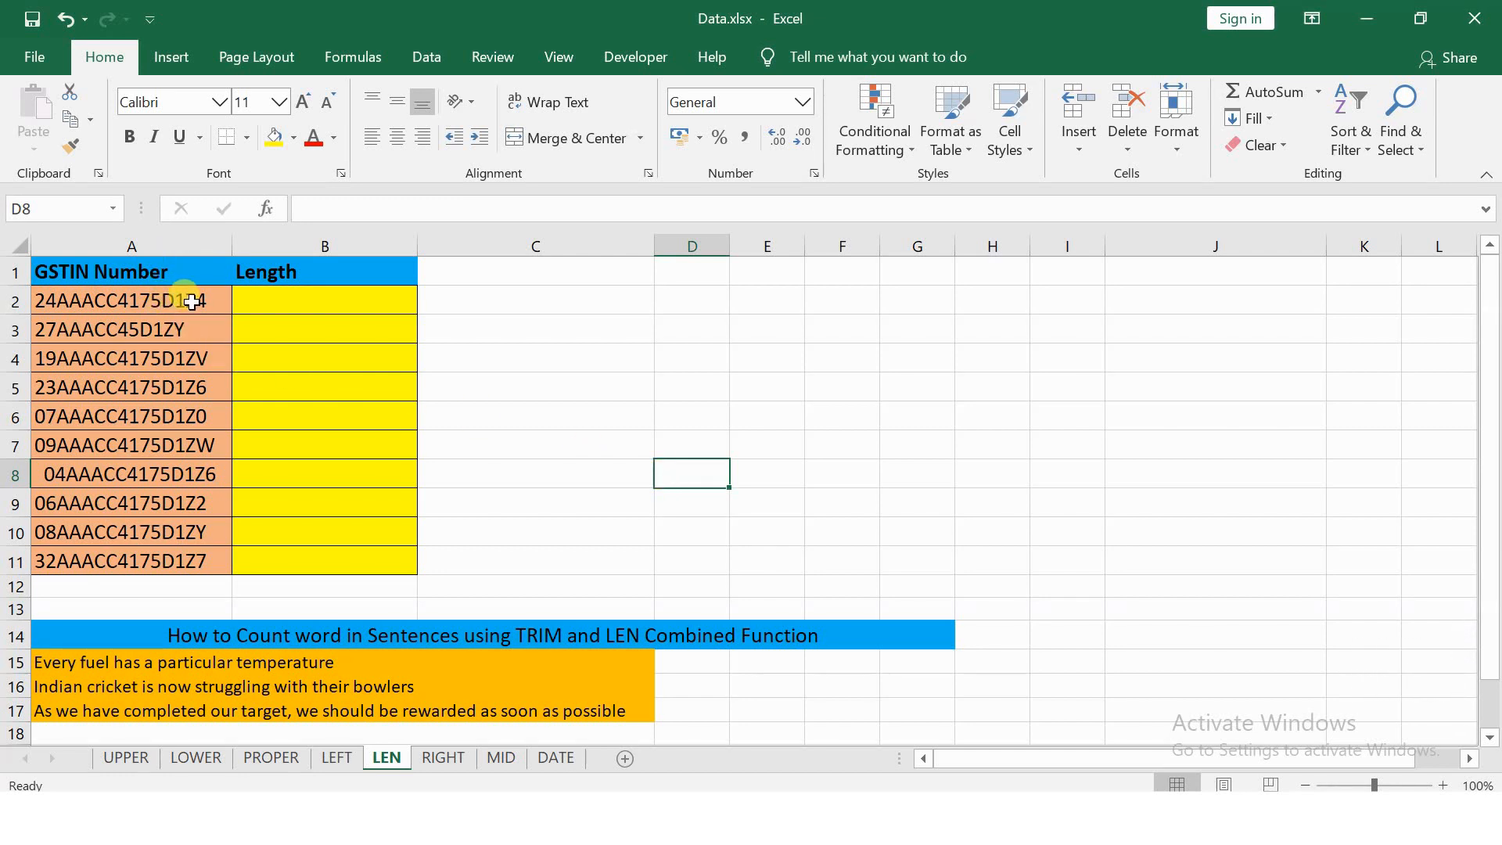
Step: On the LEN sheet, count each GSTIN's characters with =LEN(A2) in B2 and fill it down the Length column to B11
{"action": "left_click", "coordinate": [254, 305]}
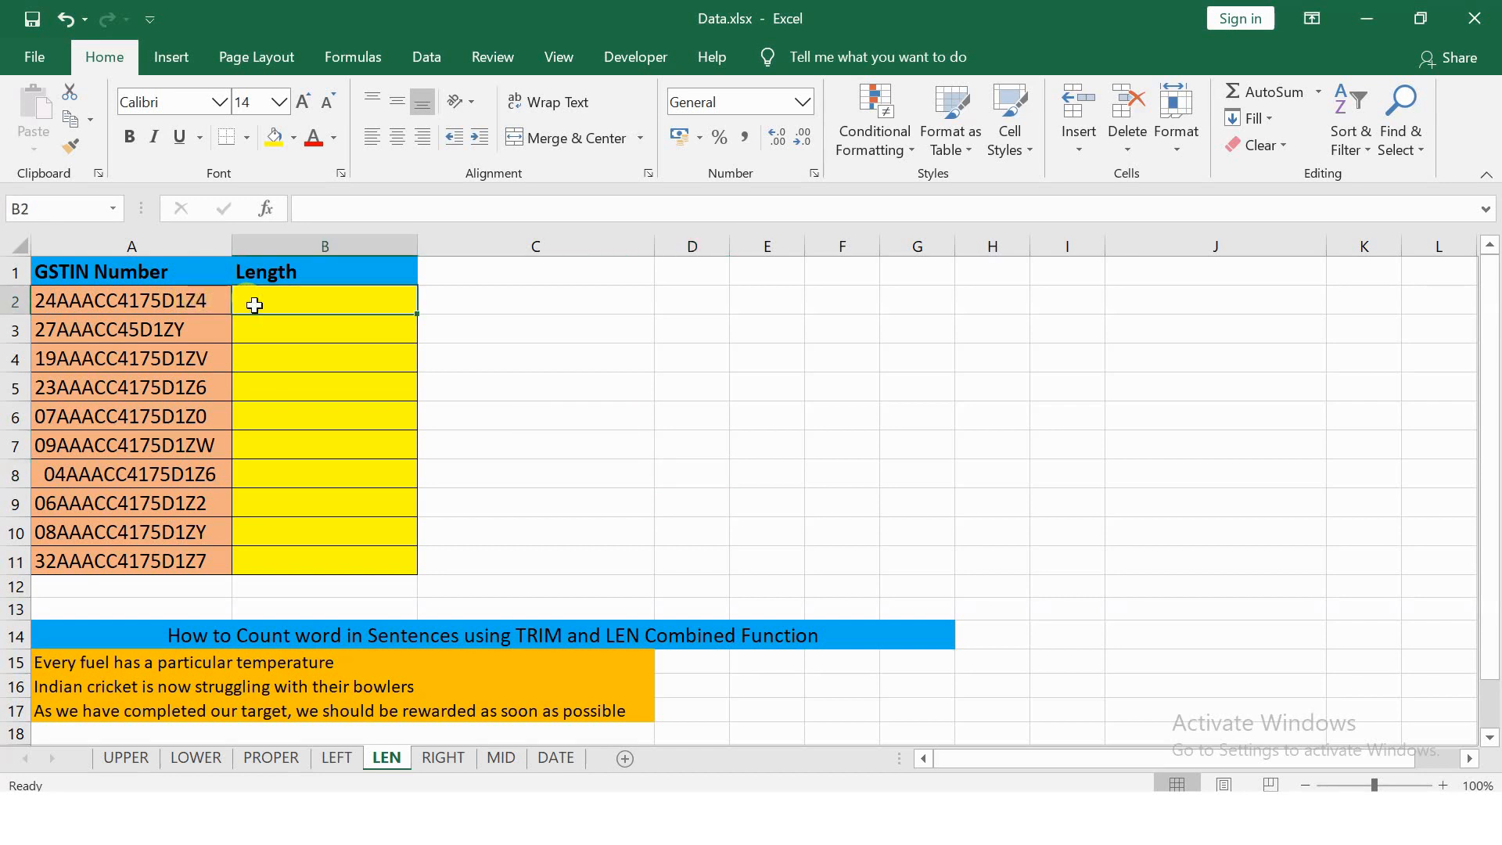
{"action": "type", "text": "=len"}
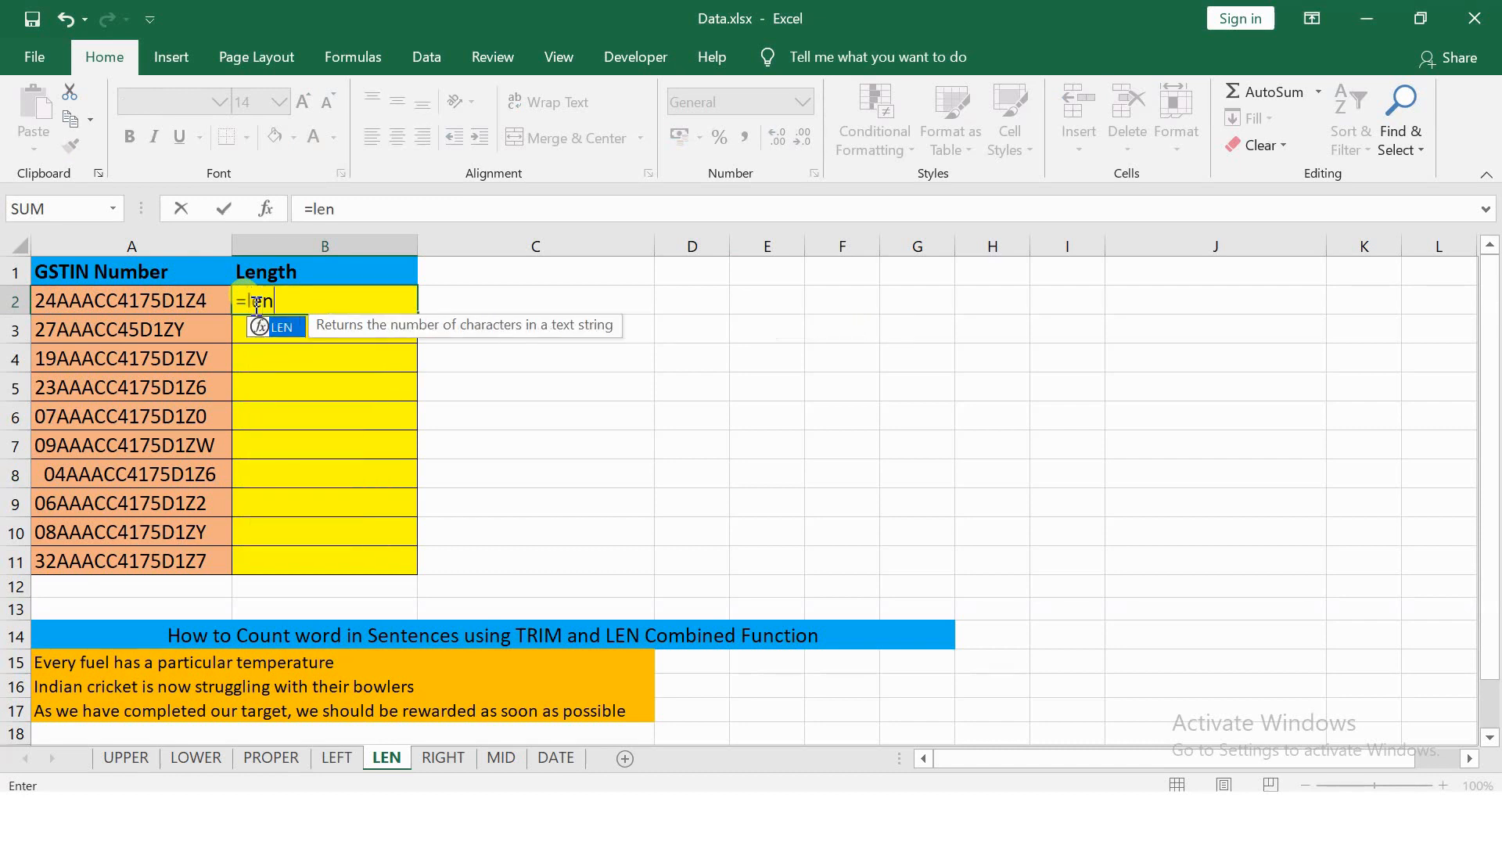
{"action": "key", "text": "Tab"}
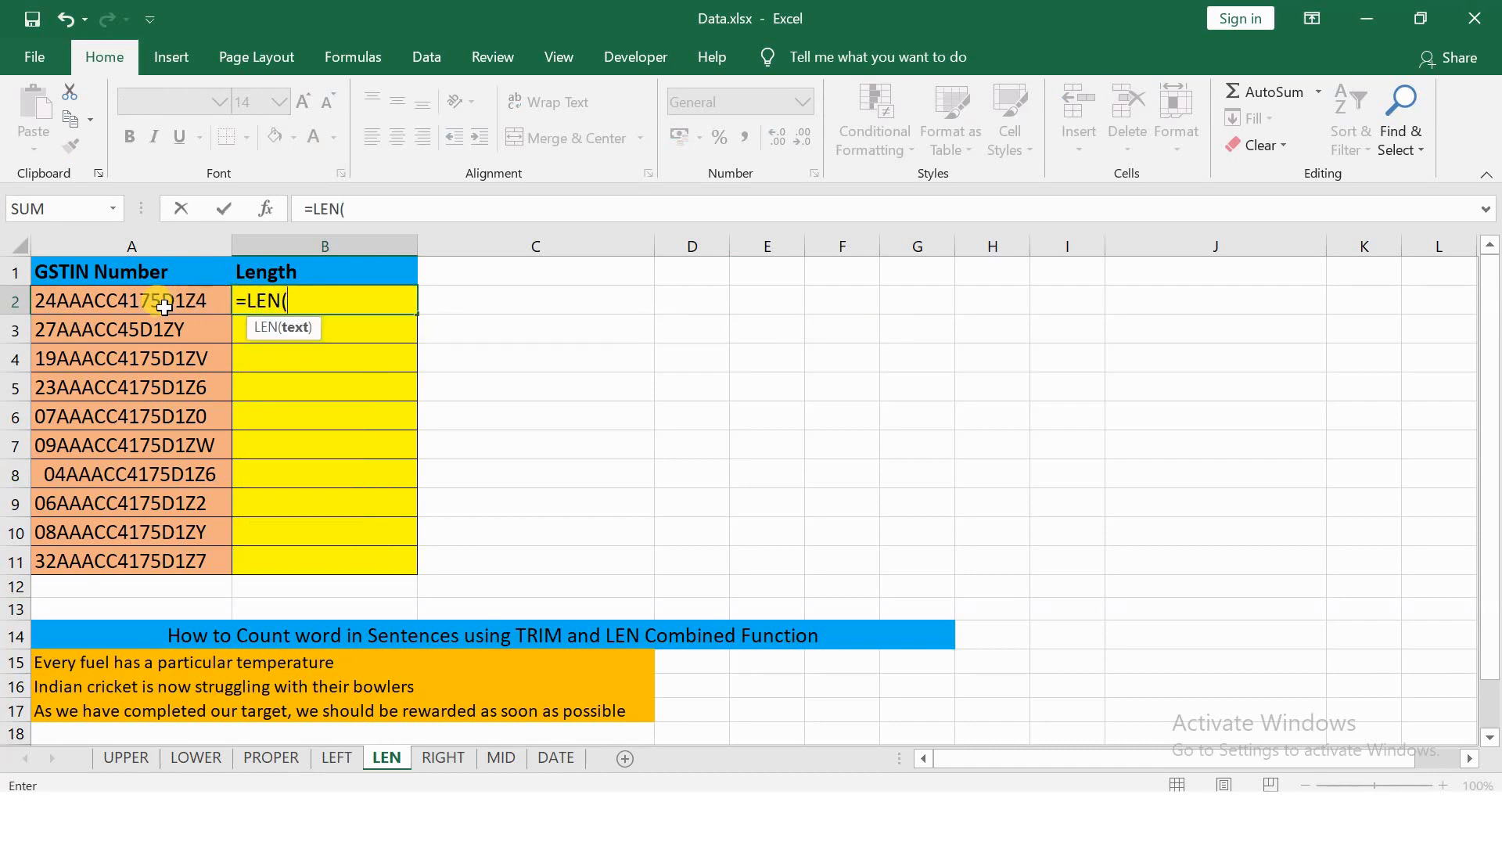
{"action": "left_click", "coordinate": [166, 302]}
{"action": "key", "text": "Return"}
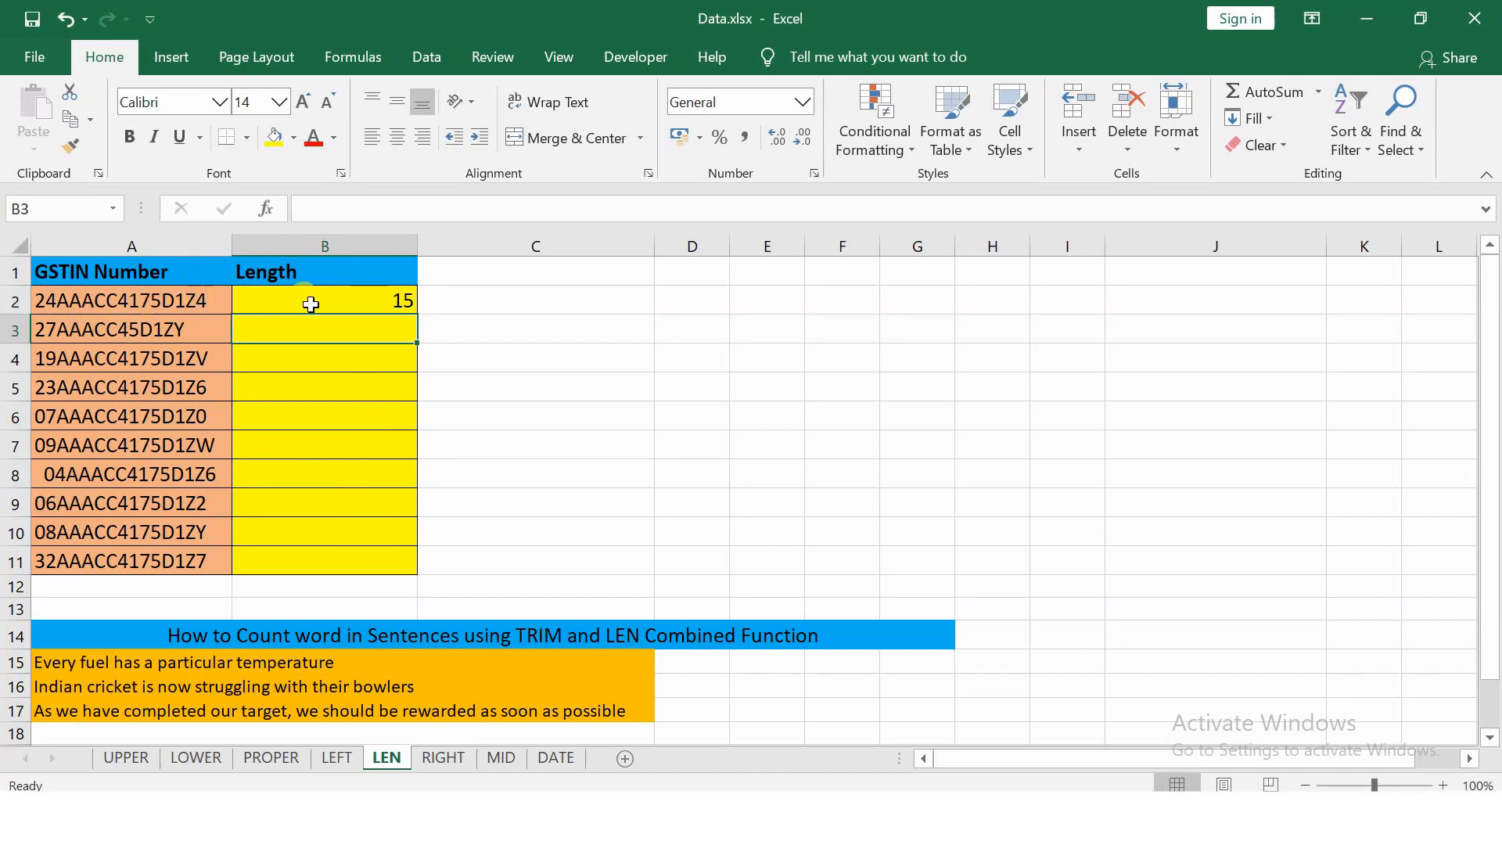
{"action": "left_click", "coordinate": [342, 301]}
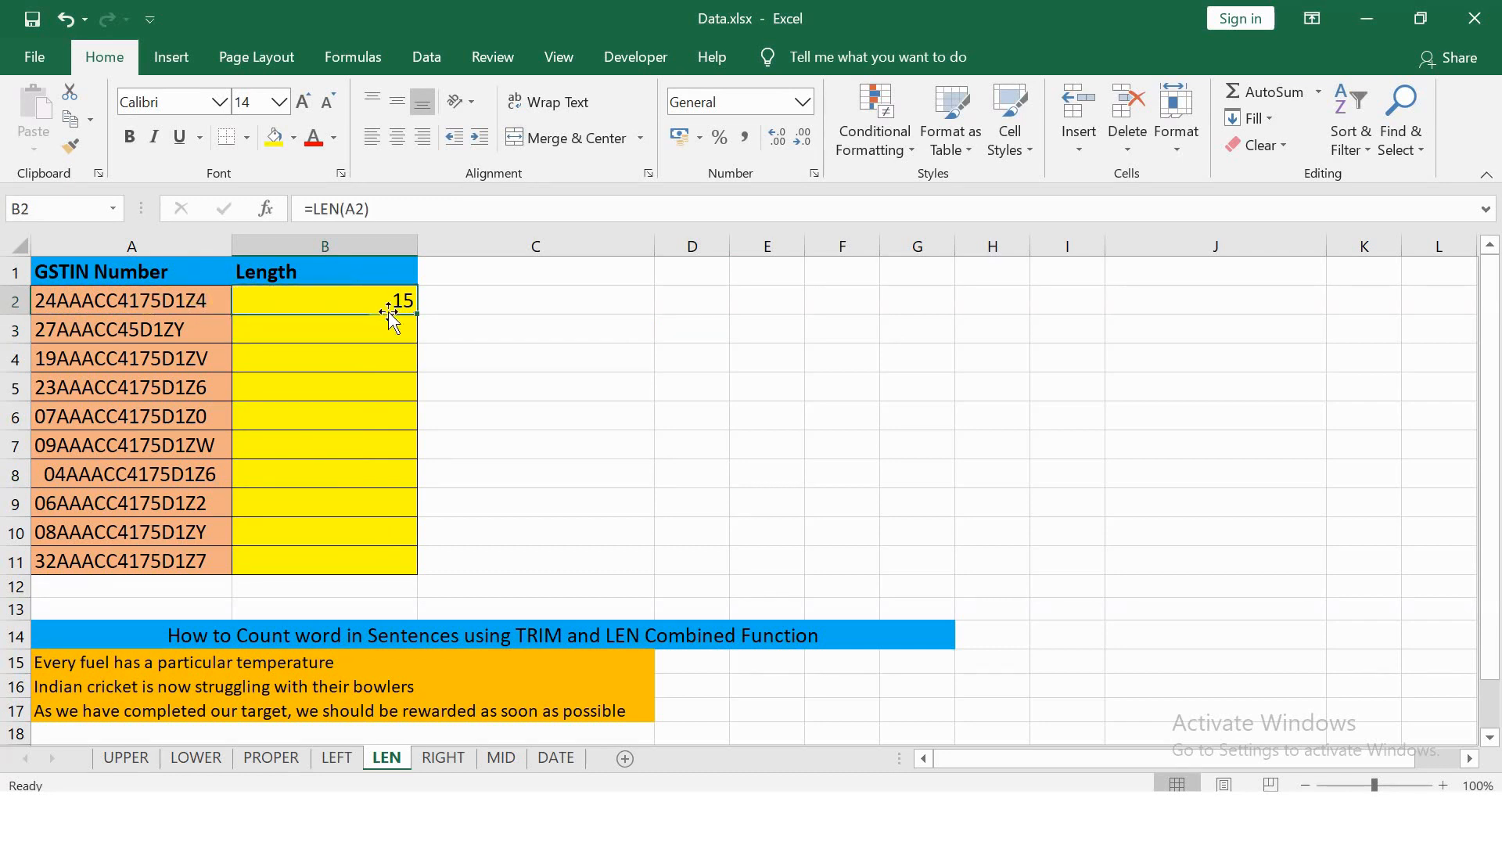
{"action": "double_click", "coordinate": [418, 314]}
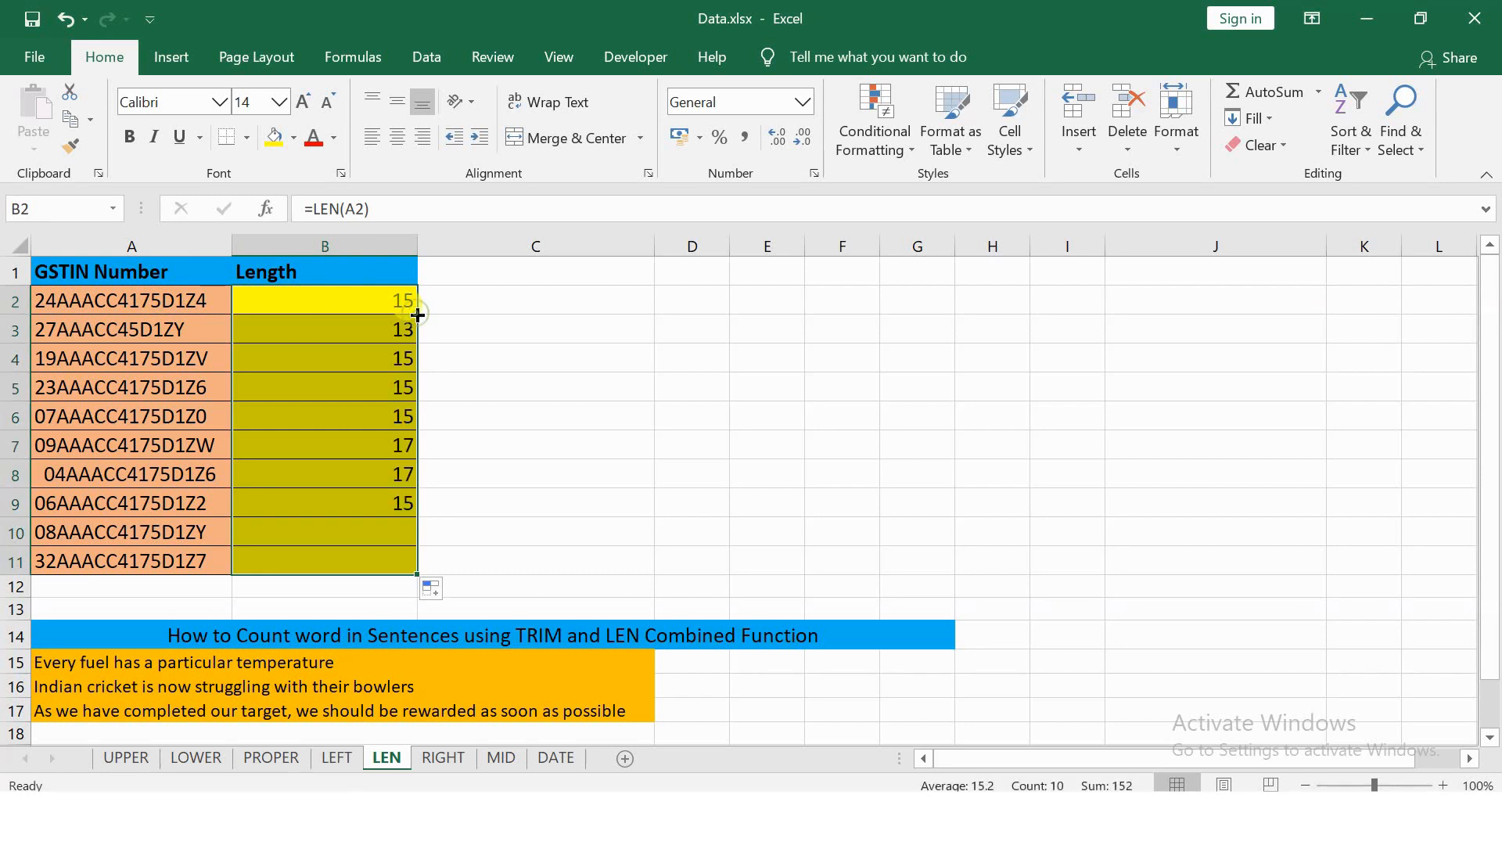
Step: Append two trailing spaces to the GSTIN in A2 on the LEN sheet
{"action": "left_click", "coordinate": [504, 323]}
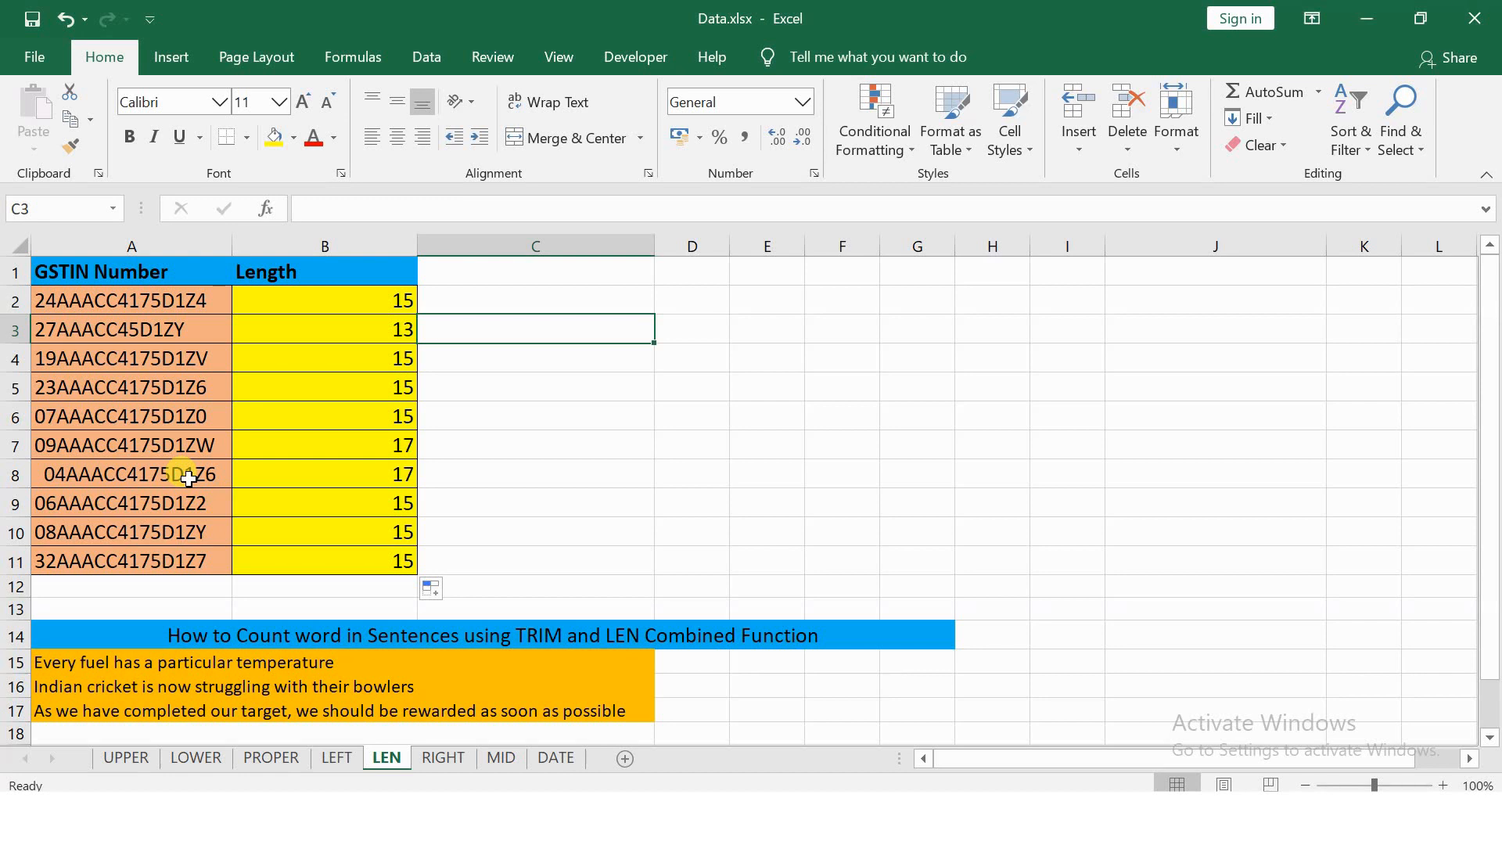
{"action": "left_click", "coordinate": [210, 300]}
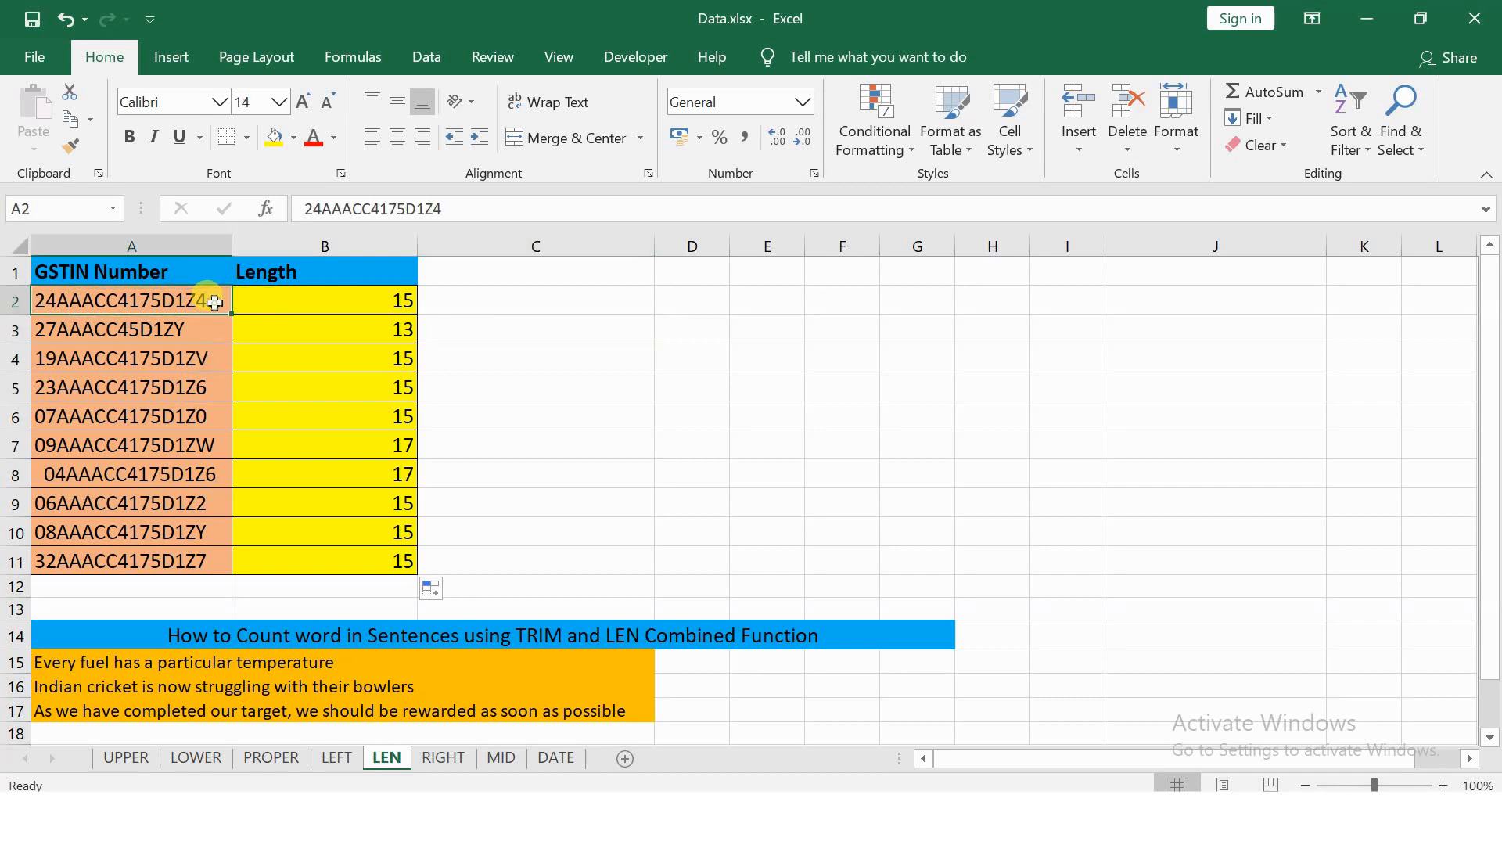
{"action": "key", "text": "F2"}
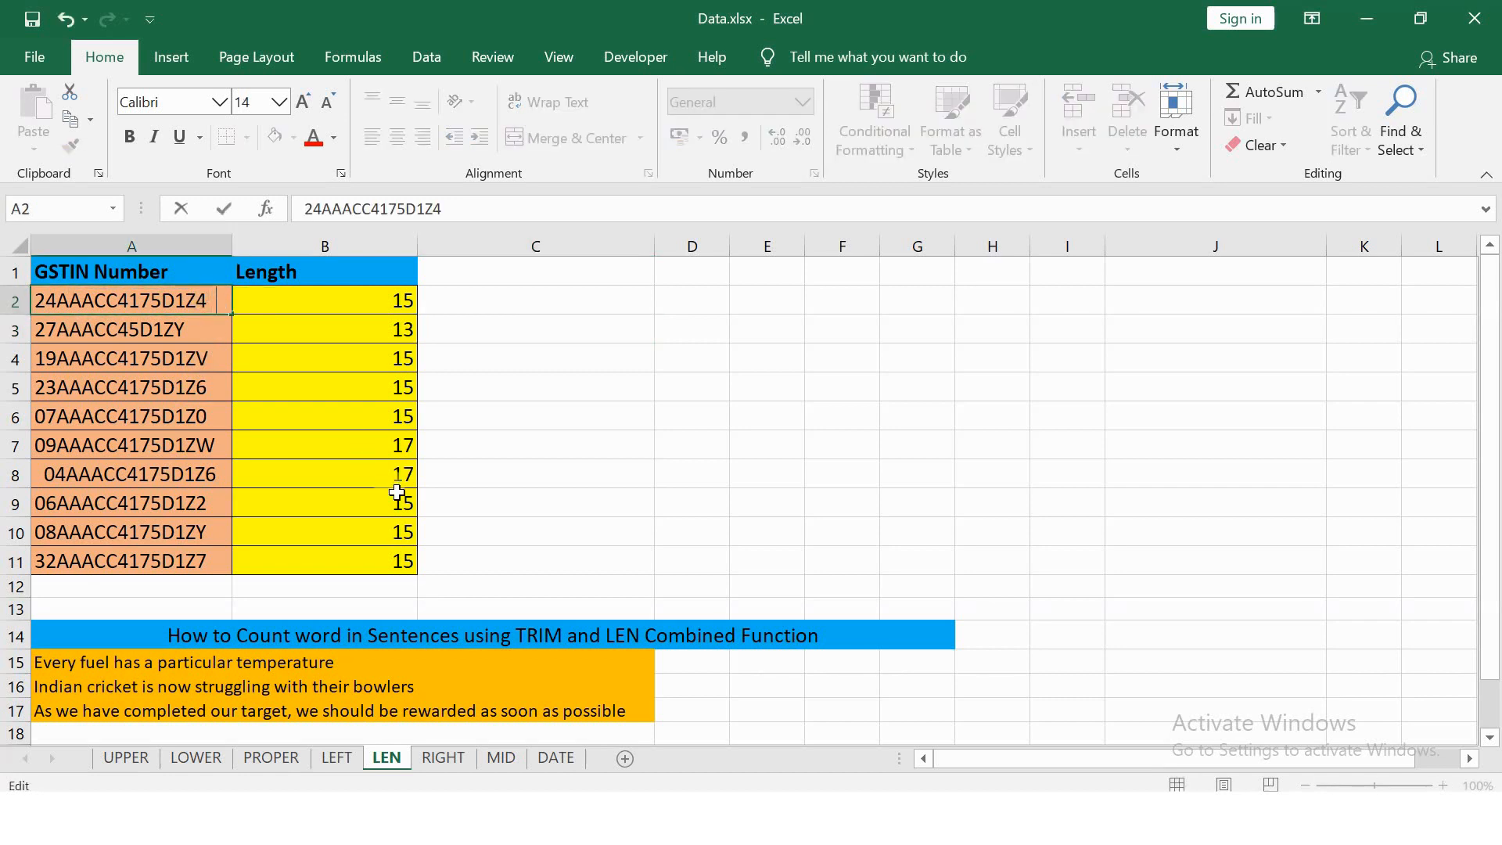
{"action": "left_click", "coordinate": [579, 433]}
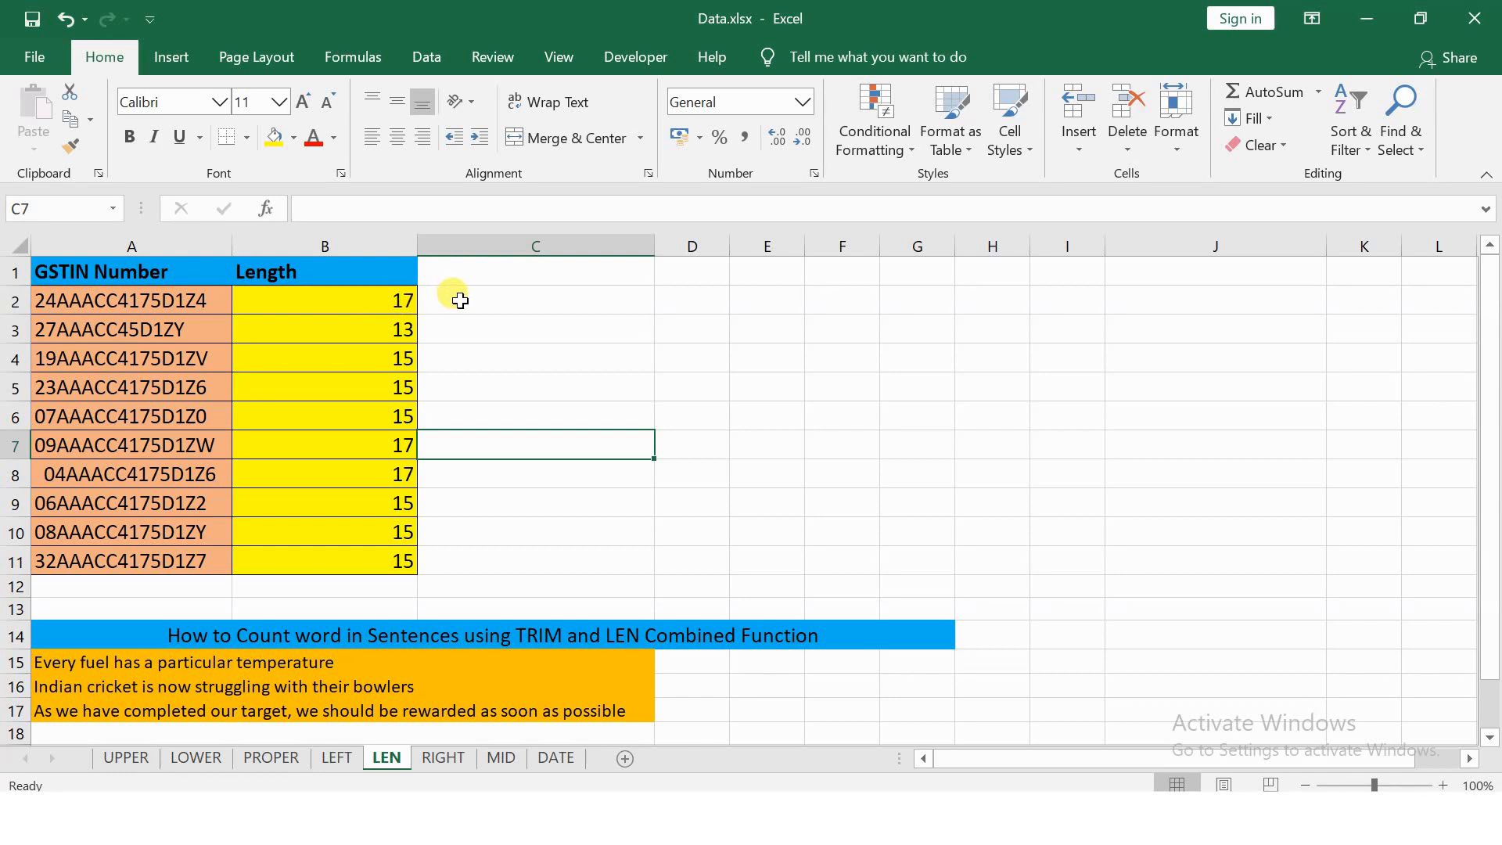
Step: Clear the LEN formulas from the Length column, B2:B11
{"action": "left_click", "coordinate": [396, 305]}
{"action": "left_click_drag", "start_coordinate": [396, 304], "coordinate": [355, 561]}
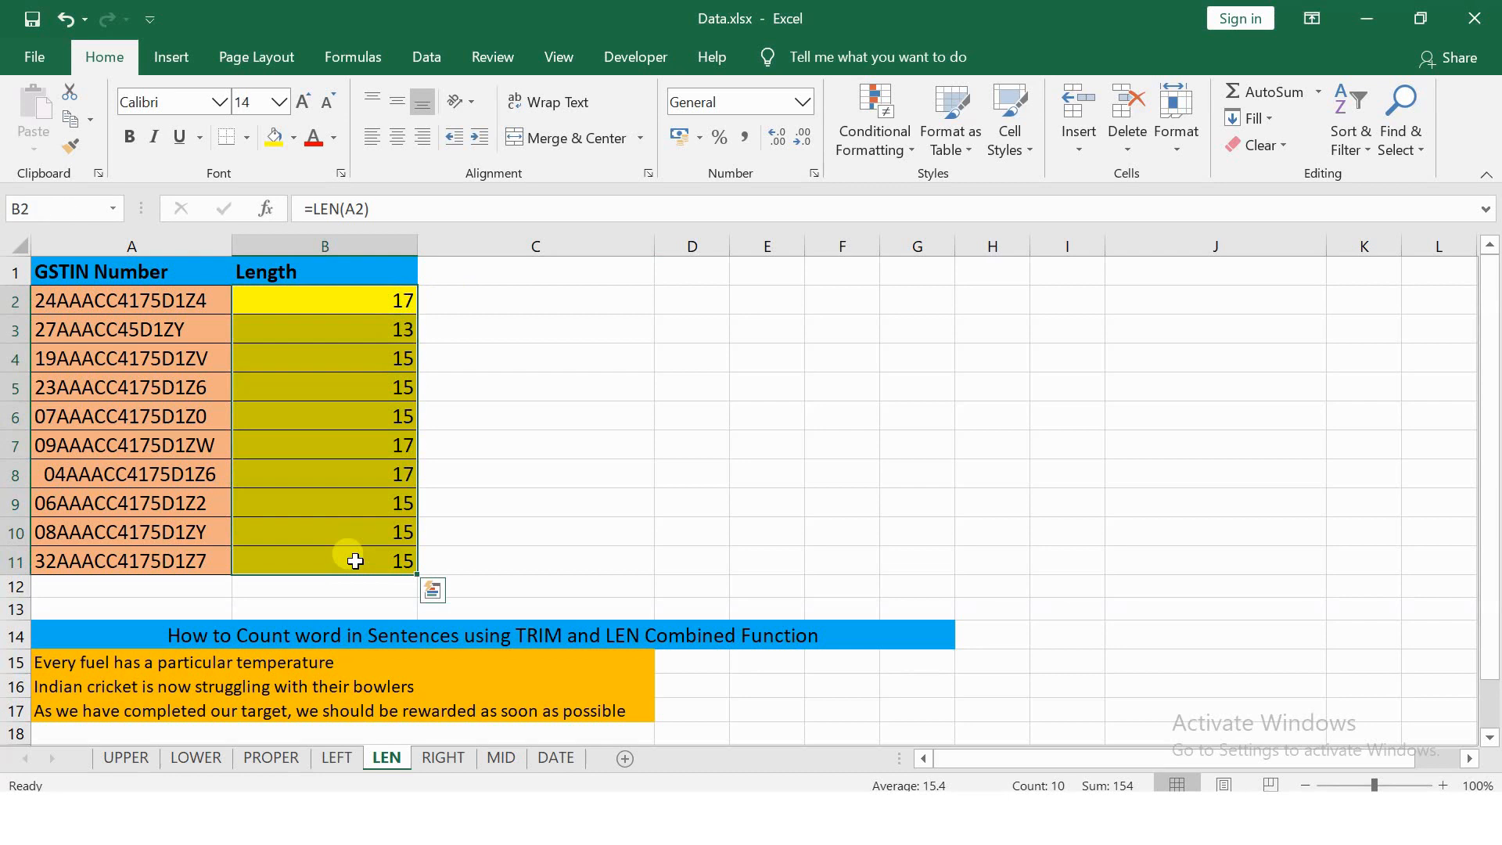
{"action": "key", "text": "Delete"}
Step: Strip the extra spaces from the GSTINs by entering =TRIM(A2) in B2 and filling it down to B11
{"action": "left_click", "coordinate": [323, 306]}
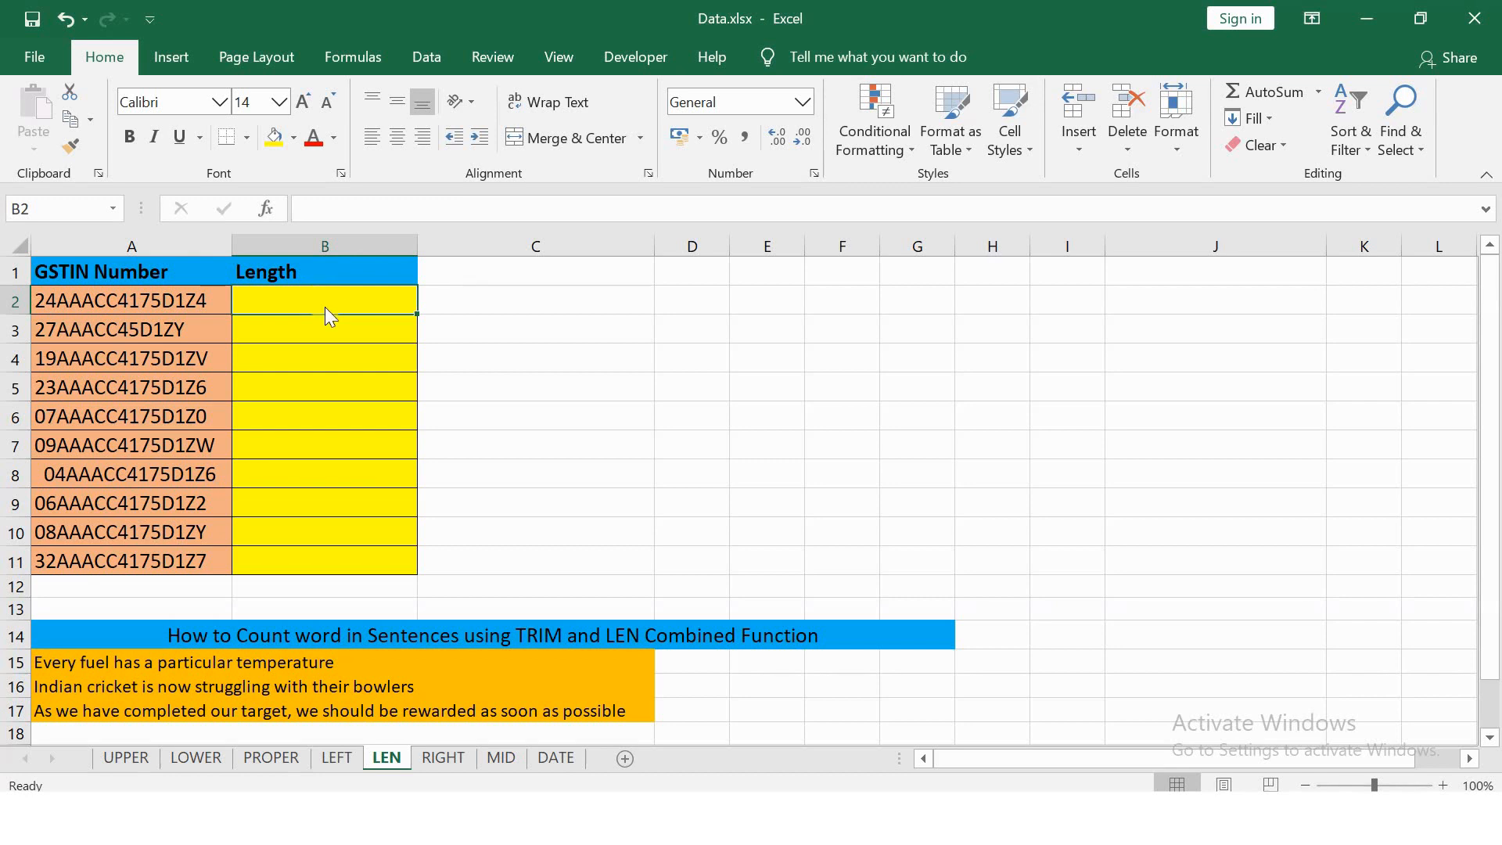
{"action": "type", "text": "=trim"}
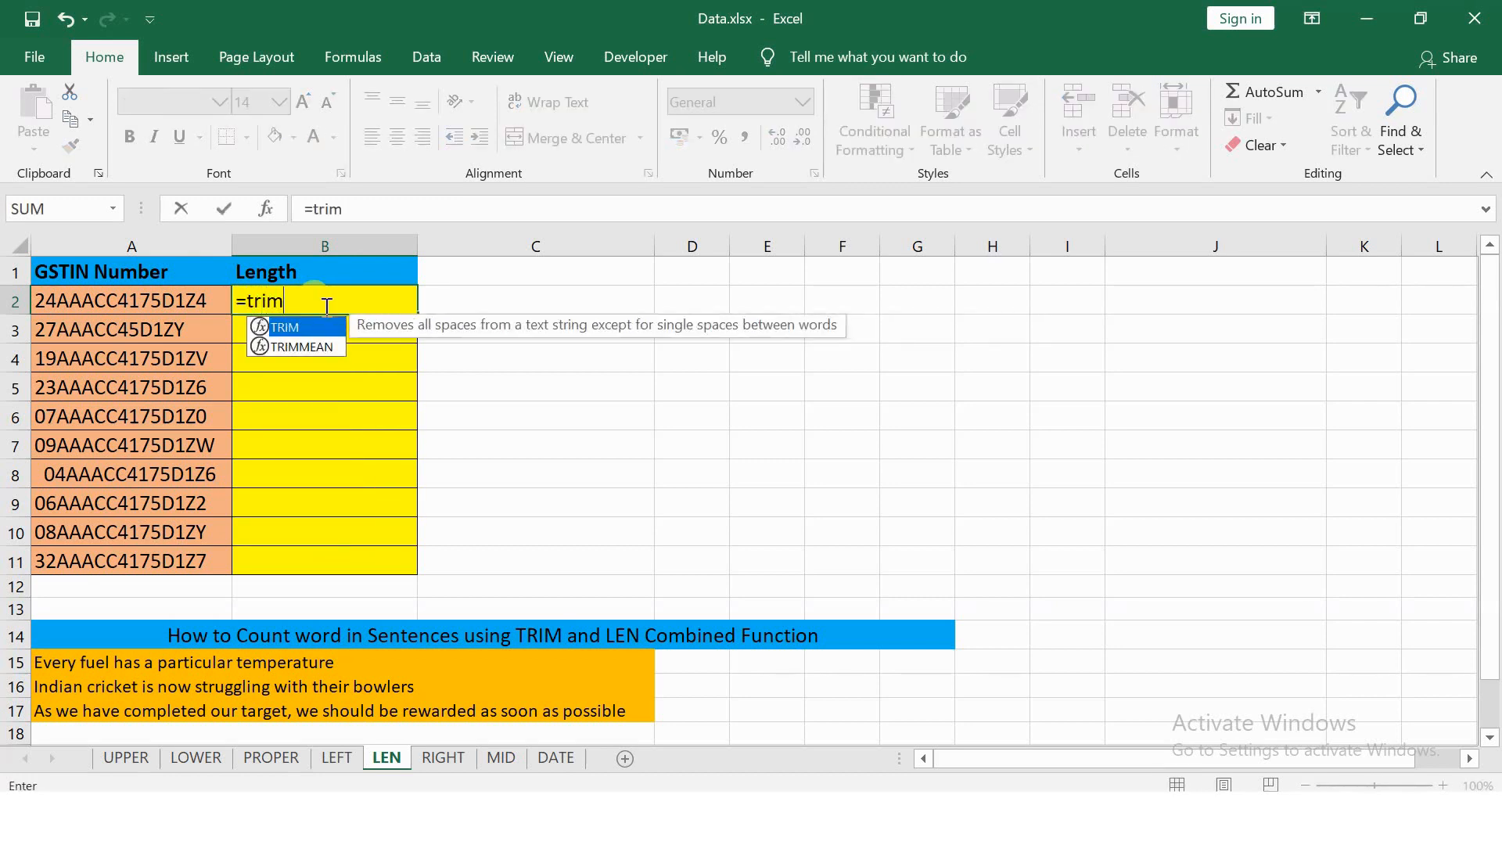
{"action": "key", "text": "Tab"}
{"action": "left_click", "coordinate": [196, 297]}
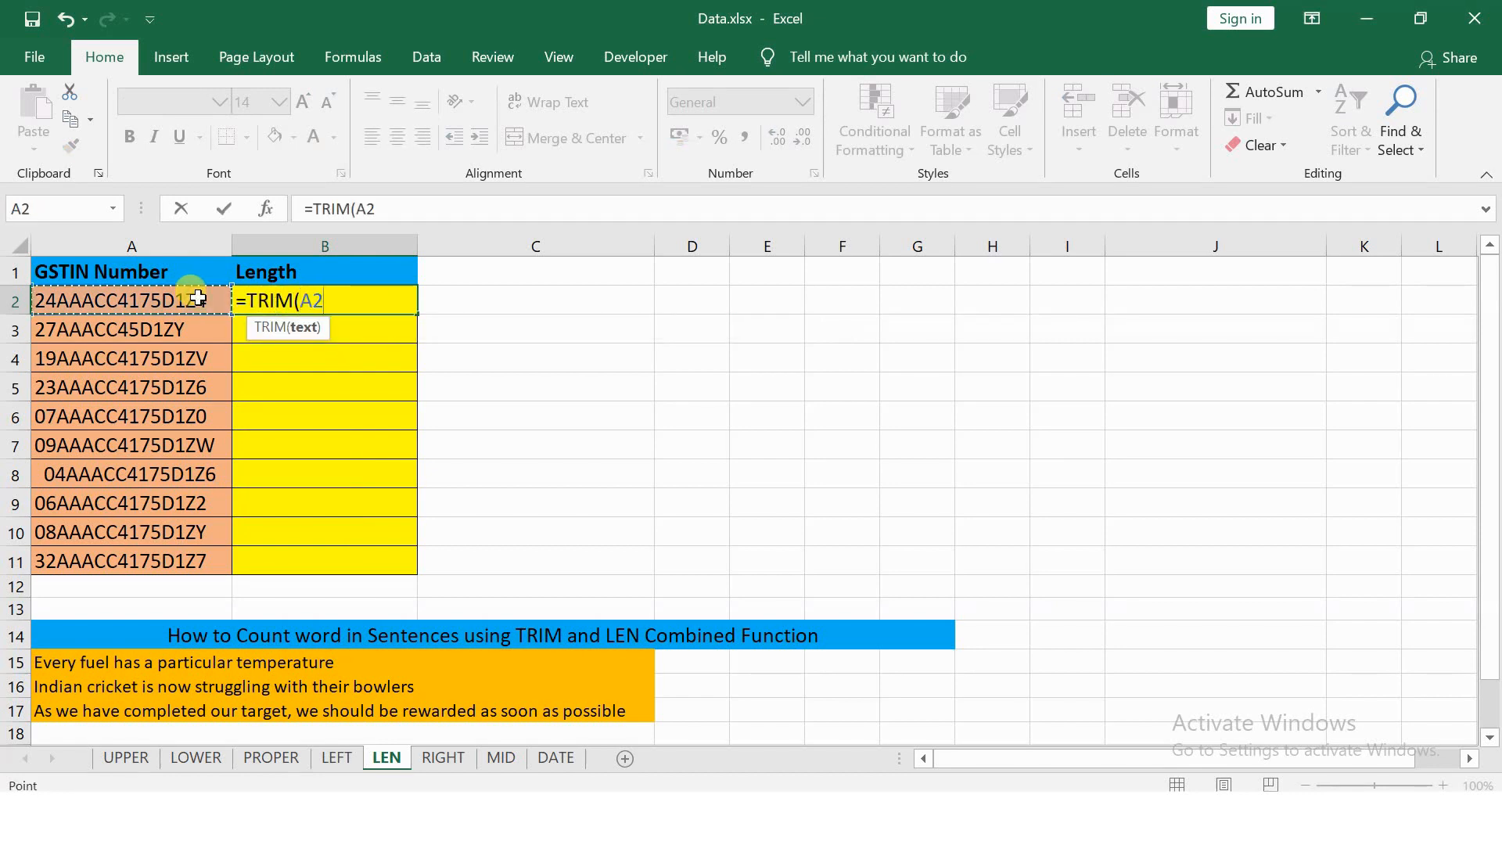
{"action": "key", "text": "Return"}
{"action": "left_click", "coordinate": [289, 300]}
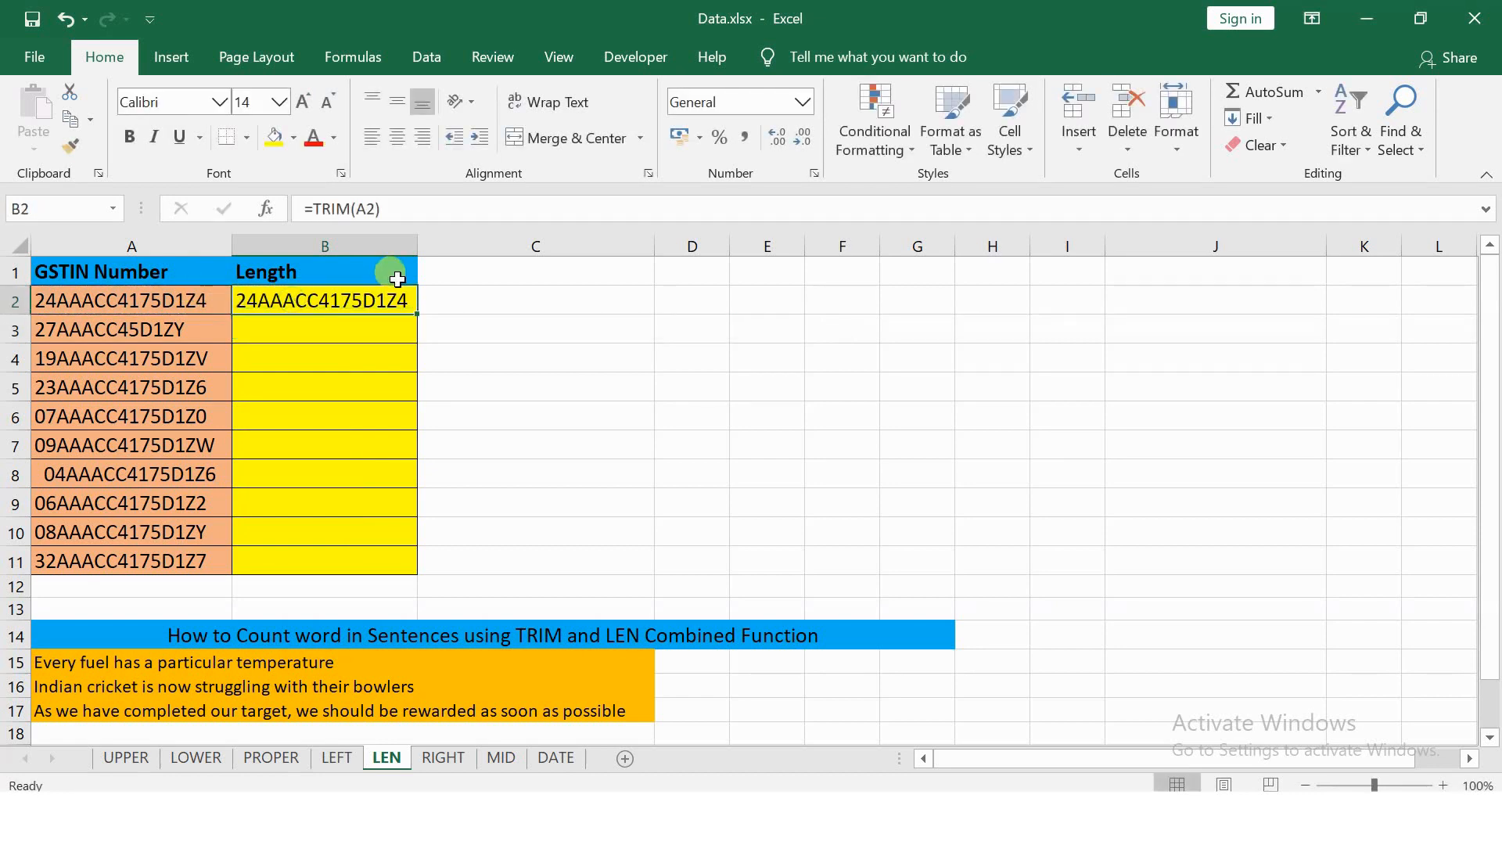
{"action": "double_click", "coordinate": [420, 316]}
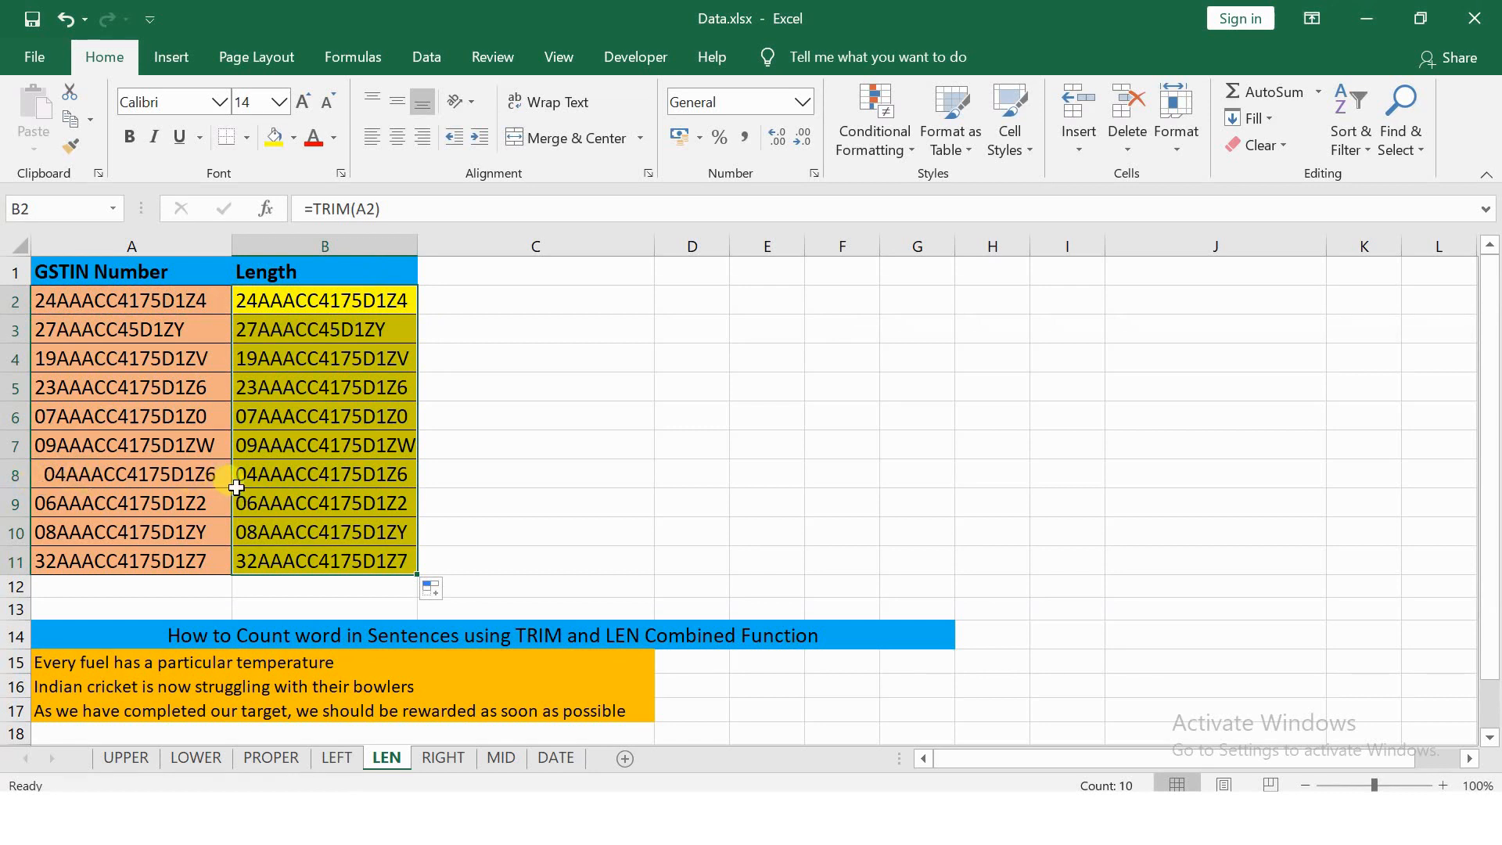
Step: Count the characters of the trimmed GSTINs with =LEN(B2) in C2, filled down to C11
{"action": "left_click", "coordinate": [448, 309]}
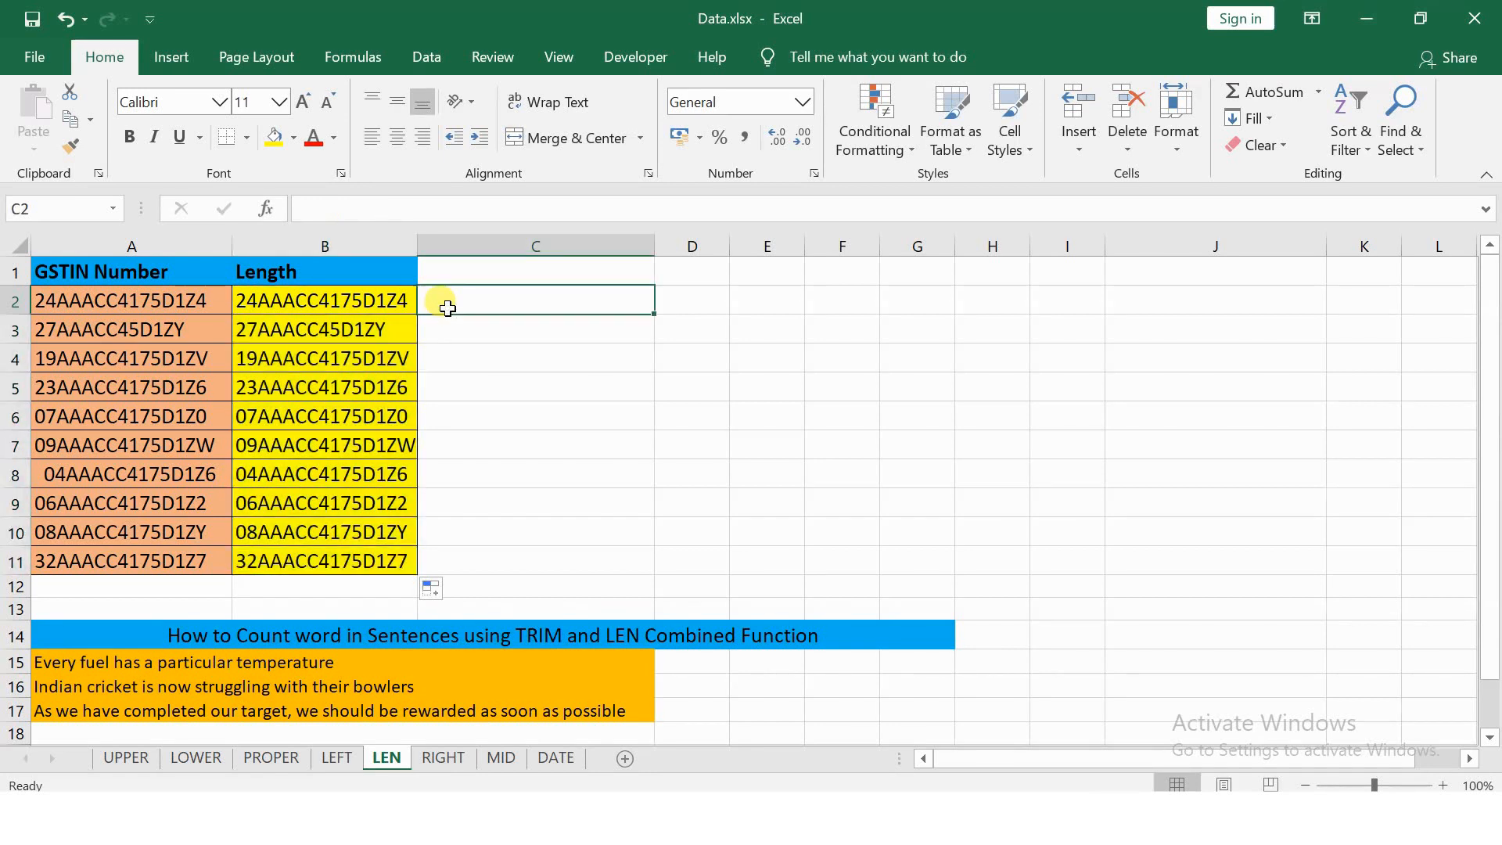
{"action": "type", "text": "=len"}
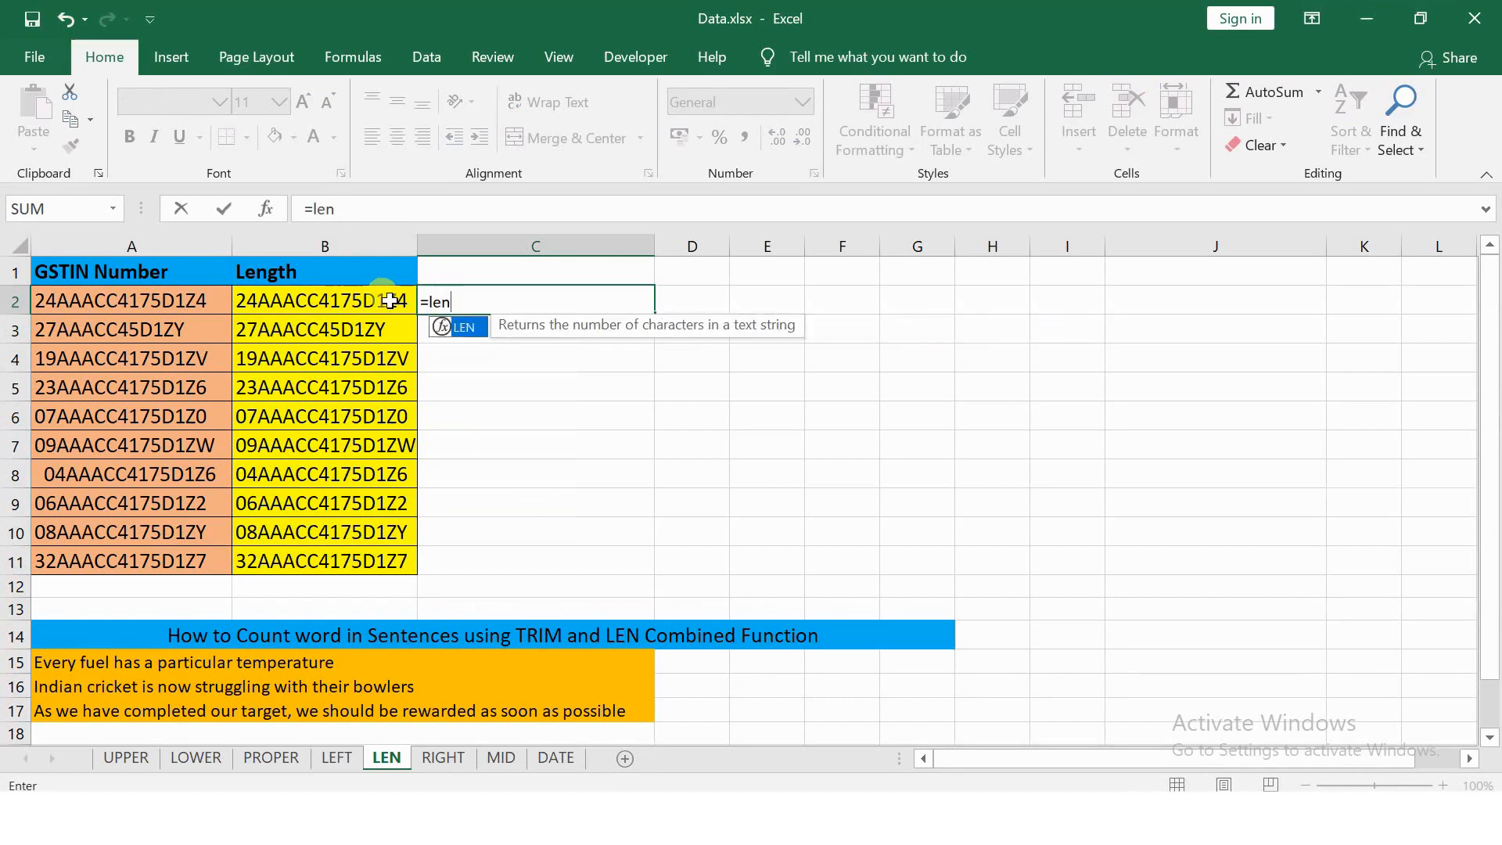
{"action": "type", "text": "("}
{"action": "left_click", "coordinate": [390, 299]}
{"action": "key", "text": "Return"}
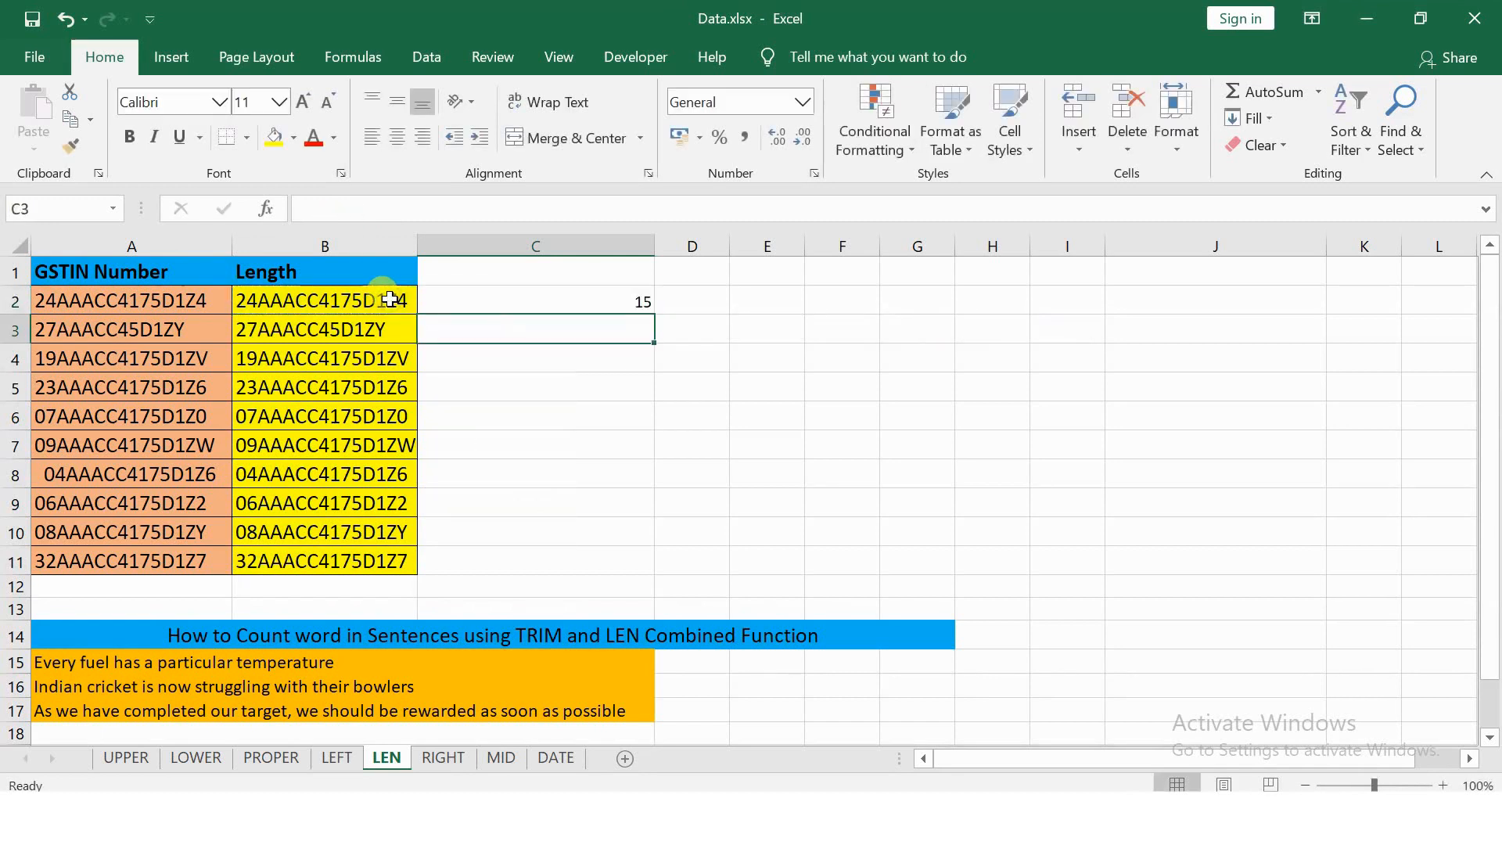
{"action": "left_click", "coordinate": [626, 302]}
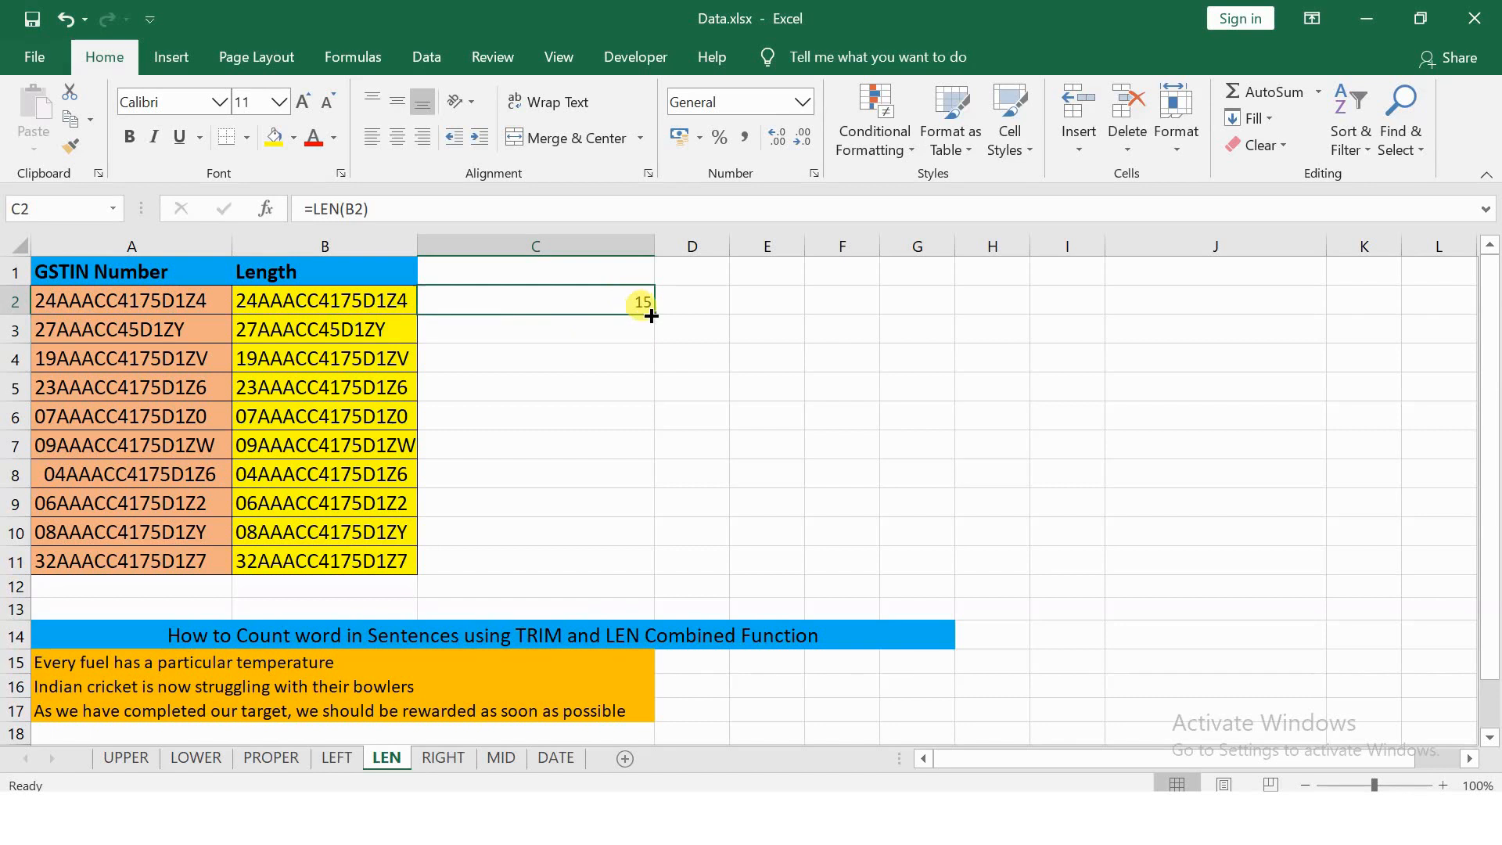
{"action": "double_click", "coordinate": [652, 313]}
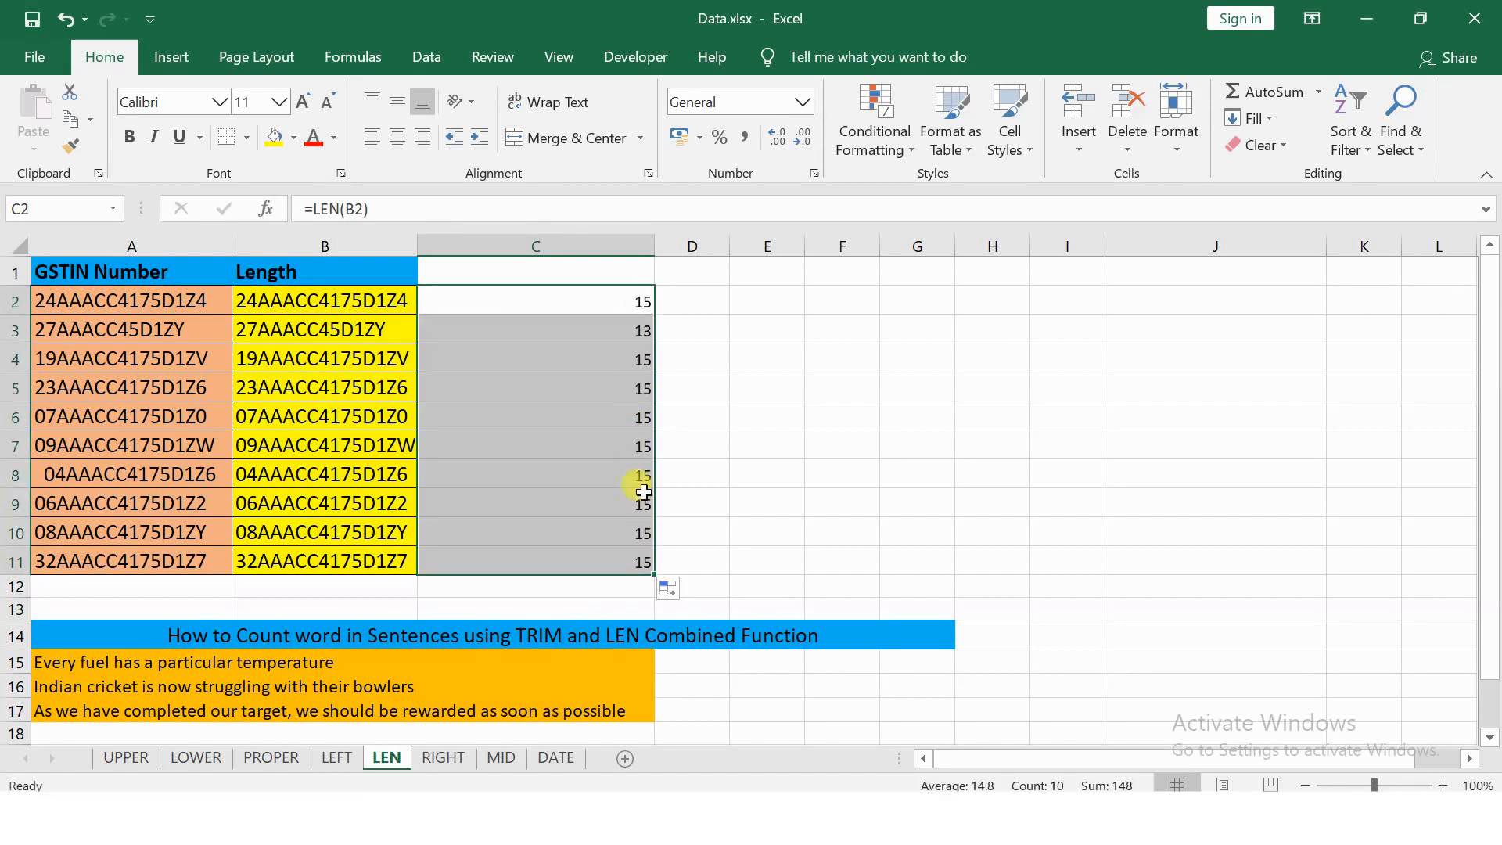
{"action": "left_click", "coordinate": [634, 332]}
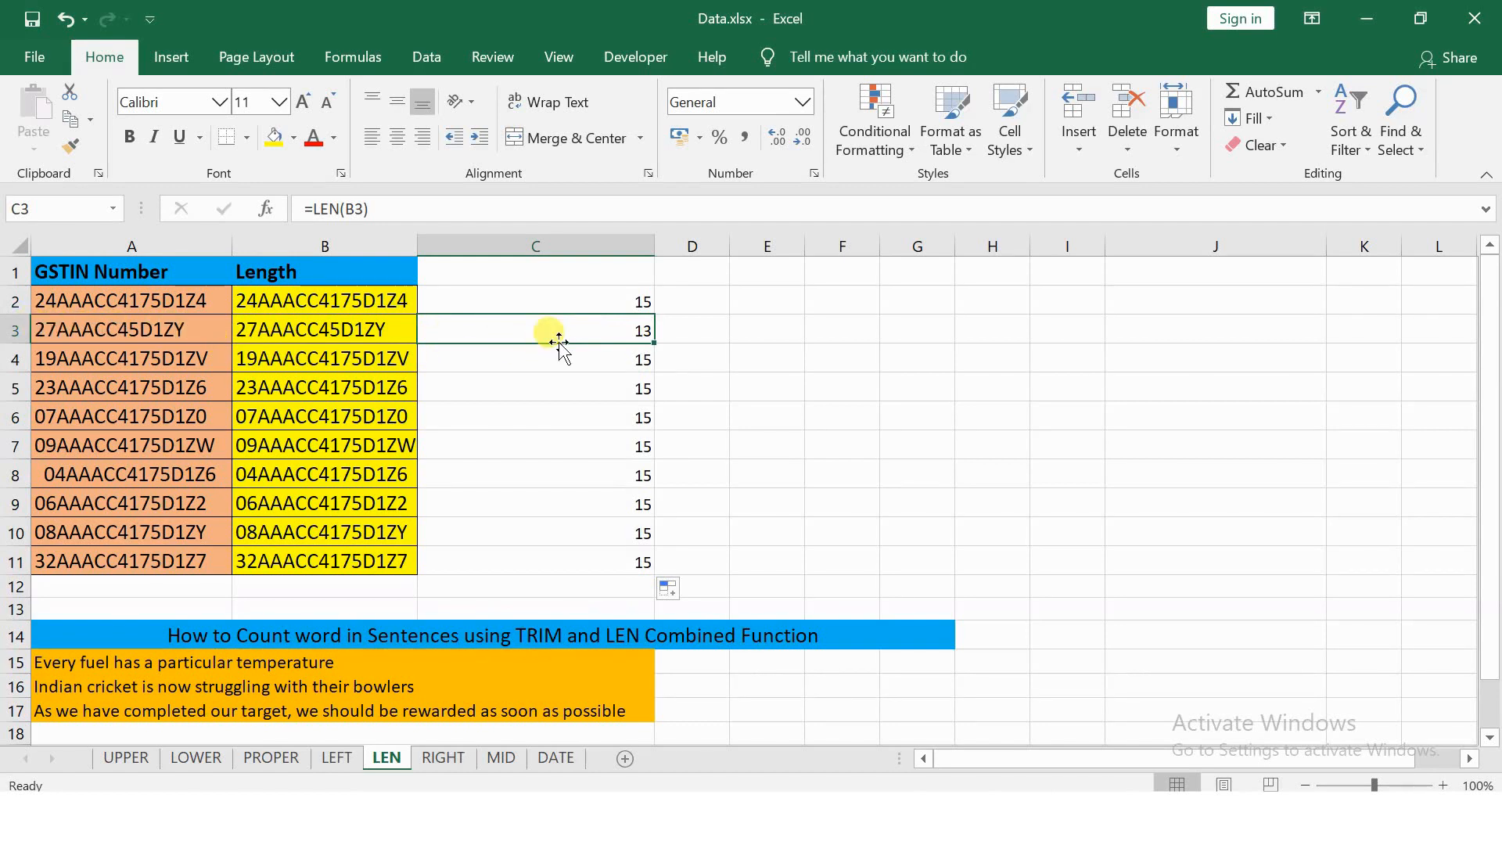
Step: Clear the character counts in C2:C11 and the TRIM formulas in B2:B11
{"action": "left_click_drag", "start_coordinate": [596, 303], "coordinate": [590, 570]}
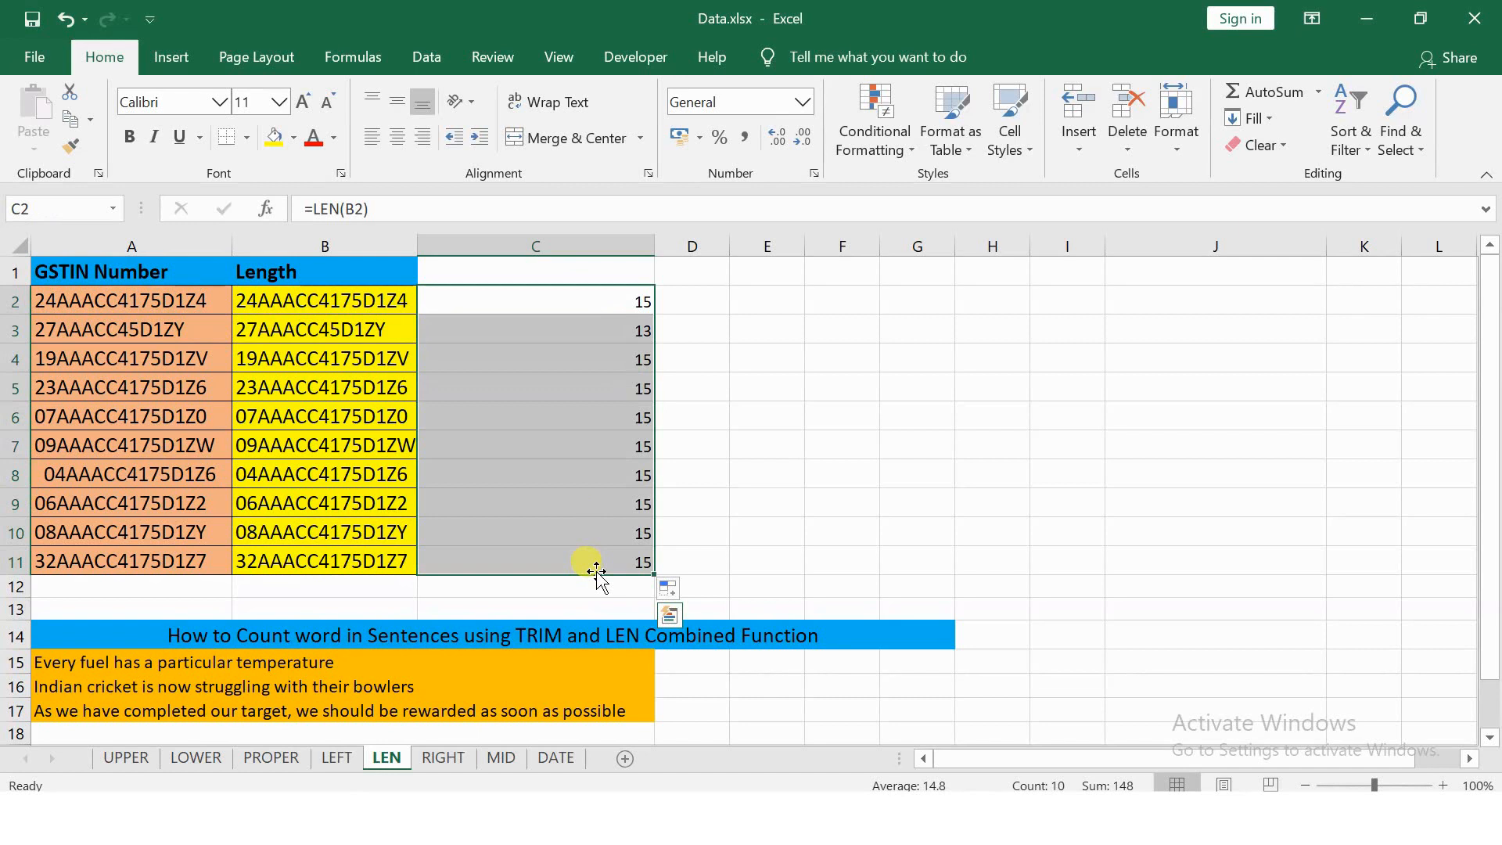
{"action": "key", "text": "Delete"}
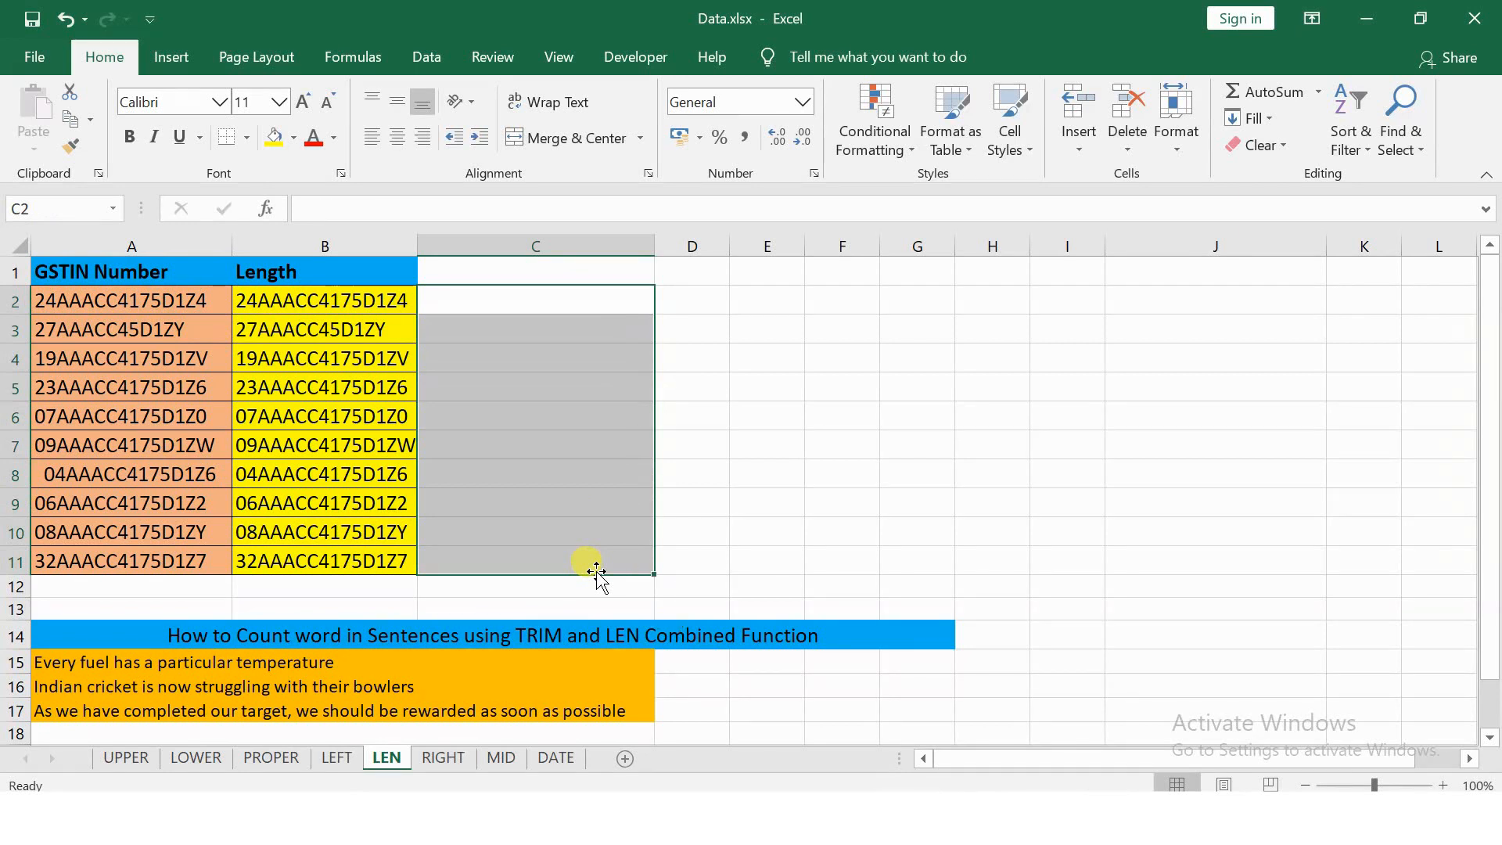
{"action": "left_click", "coordinate": [396, 301]}
{"action": "key", "text": "ctrl+shift+Down"}
{"action": "key", "text": "Delete"}
Step: Count each GSTIN's characters without extra spaces by entering =LEN(TRIM(A2)) in B2 and filling it down to B11
{"action": "left_click", "coordinate": [317, 309]}
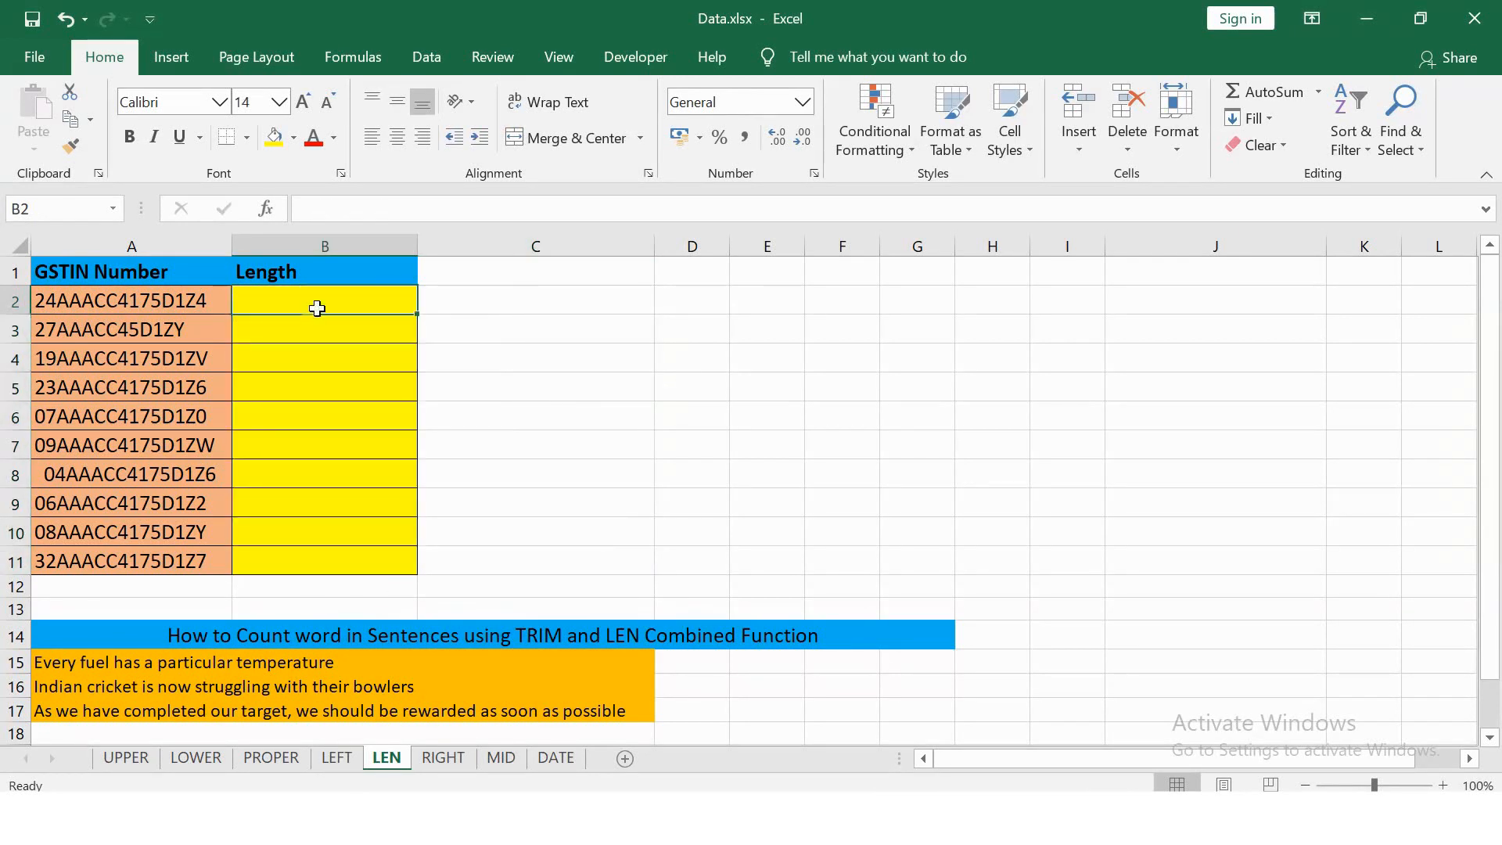
{"action": "type", "text": "="}
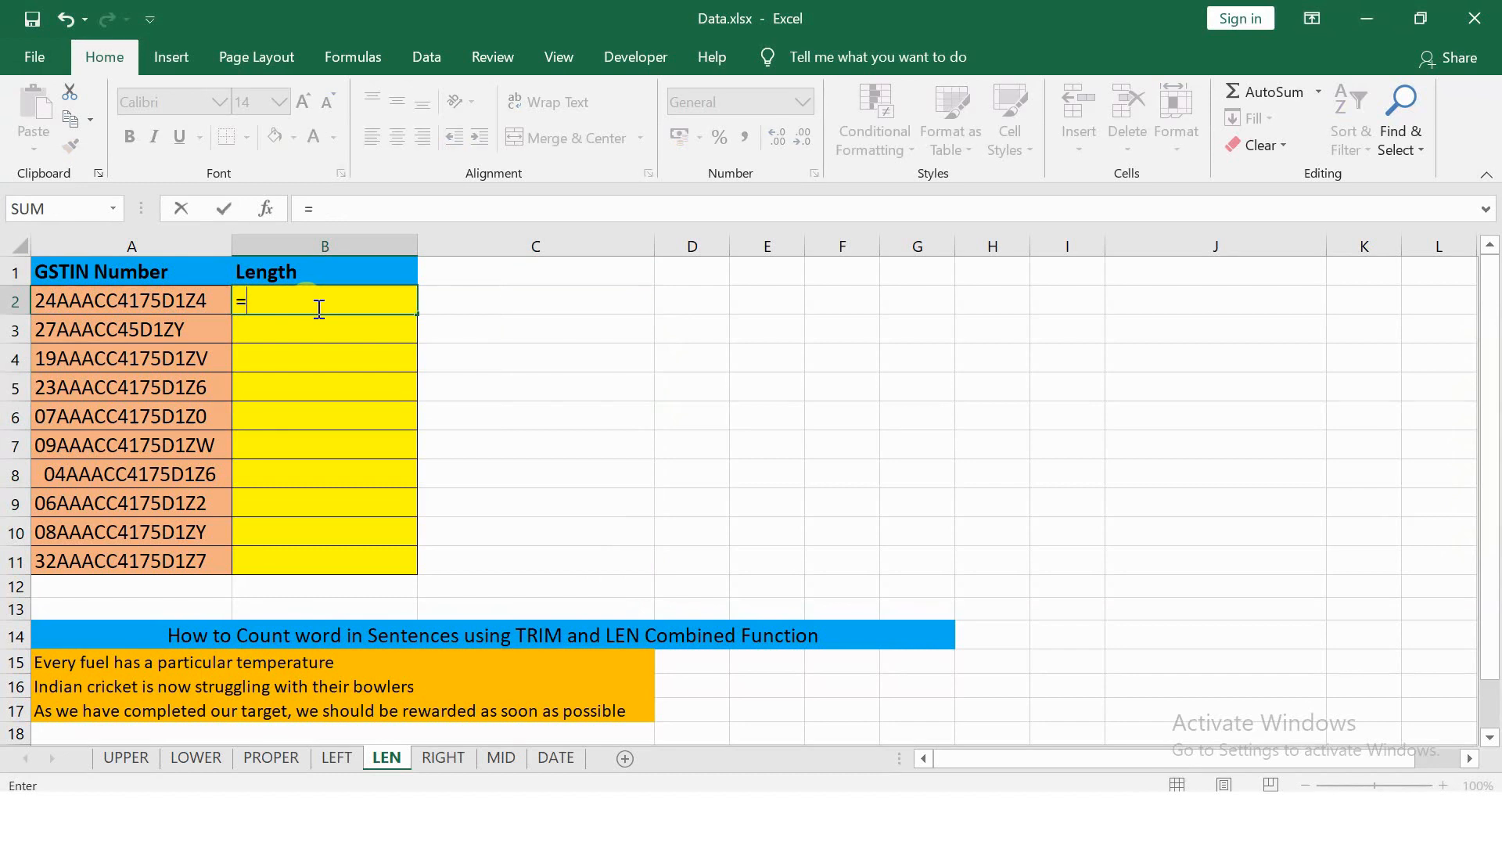
{"action": "type", "text": "len"}
{"action": "key", "text": "Tab"}
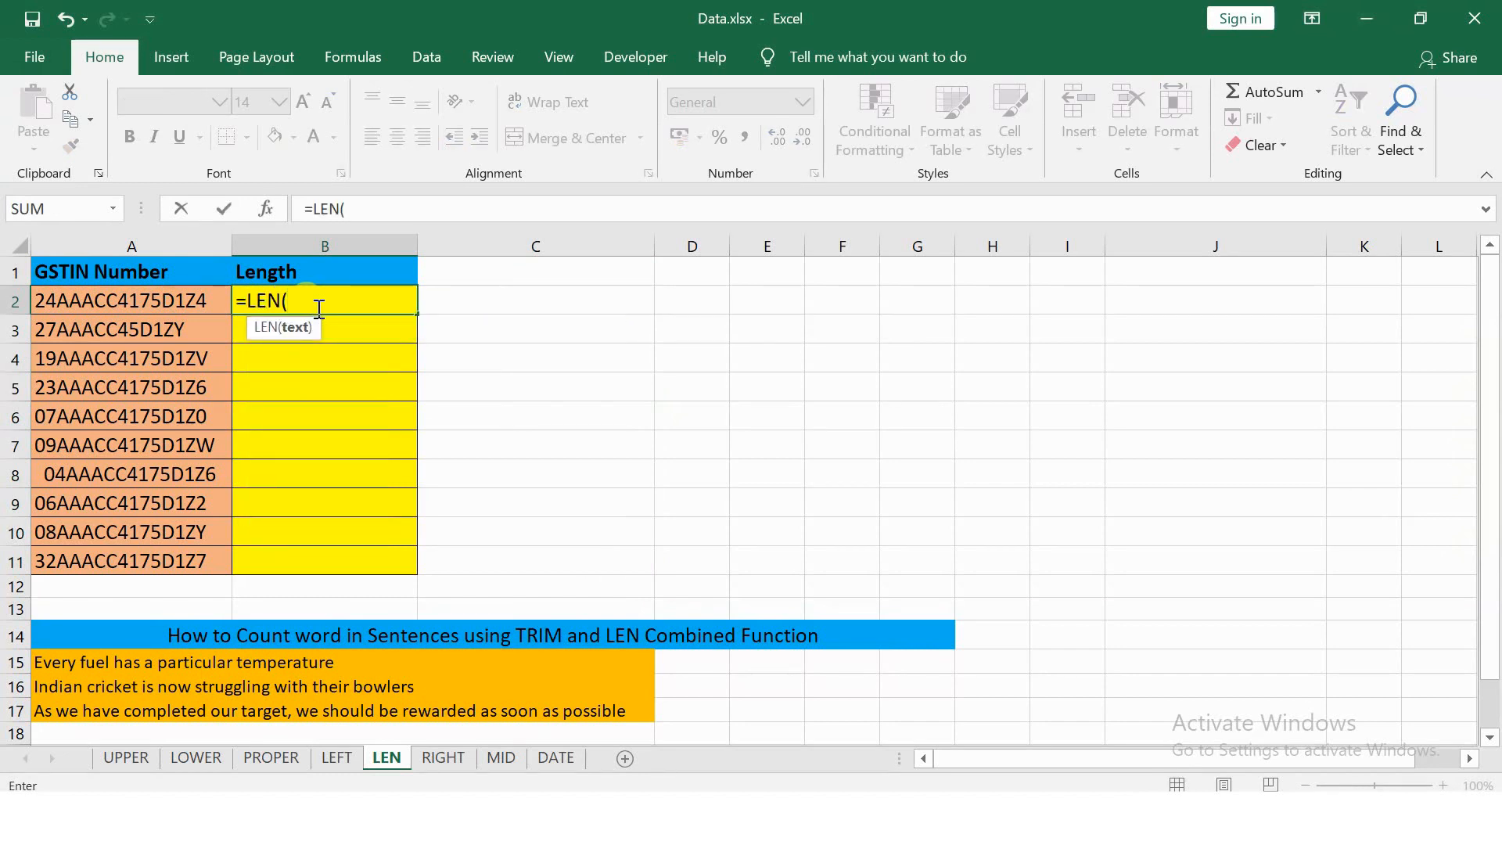
{"action": "type", "text": "tri"}
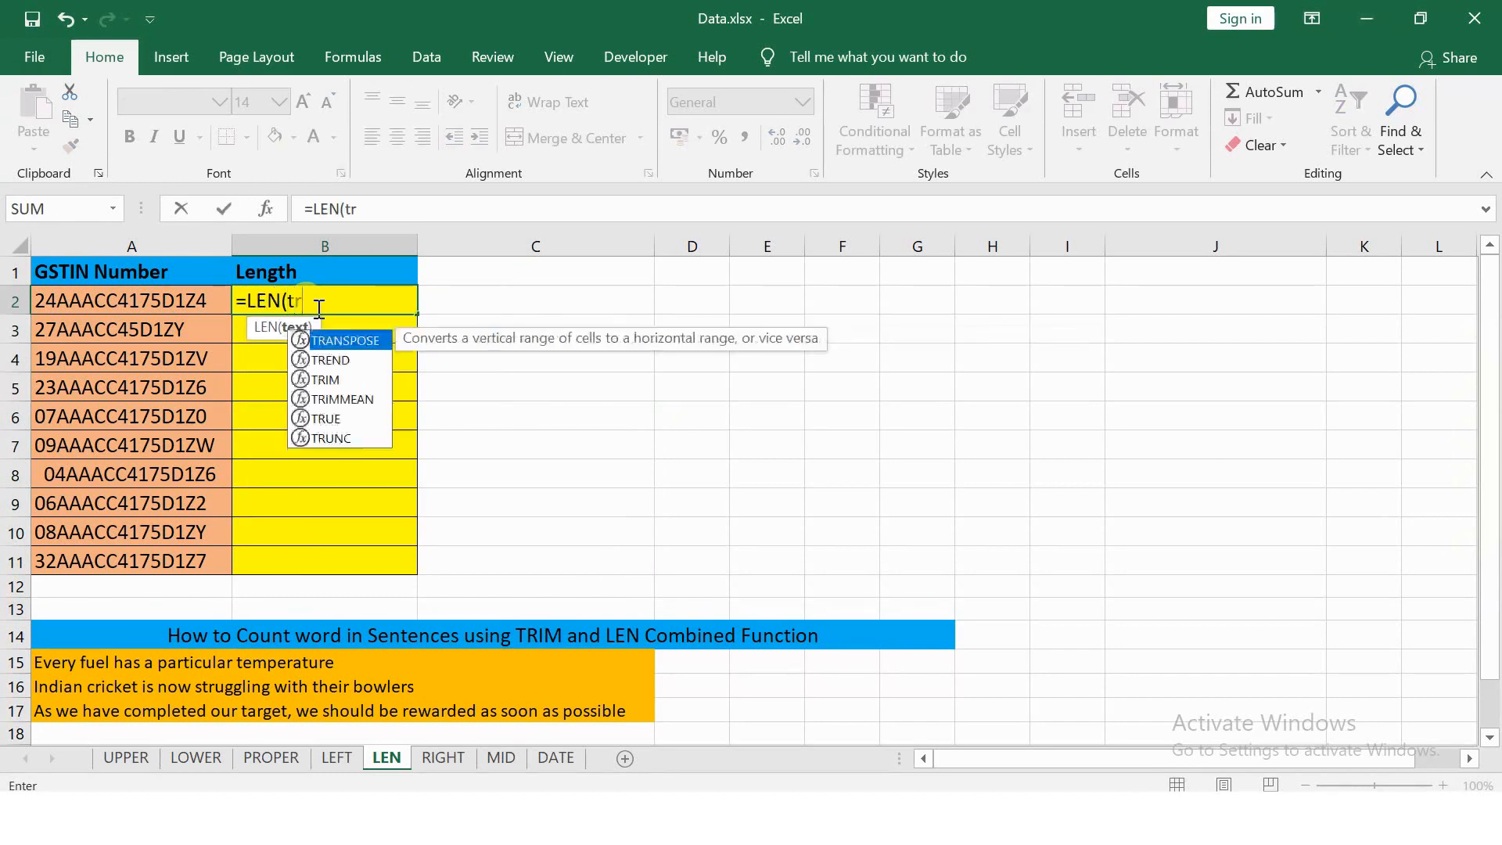
{"action": "key", "text": "Tab"}
{"action": "left_click", "coordinate": [196, 301]}
{"action": "type", "text": "))"}
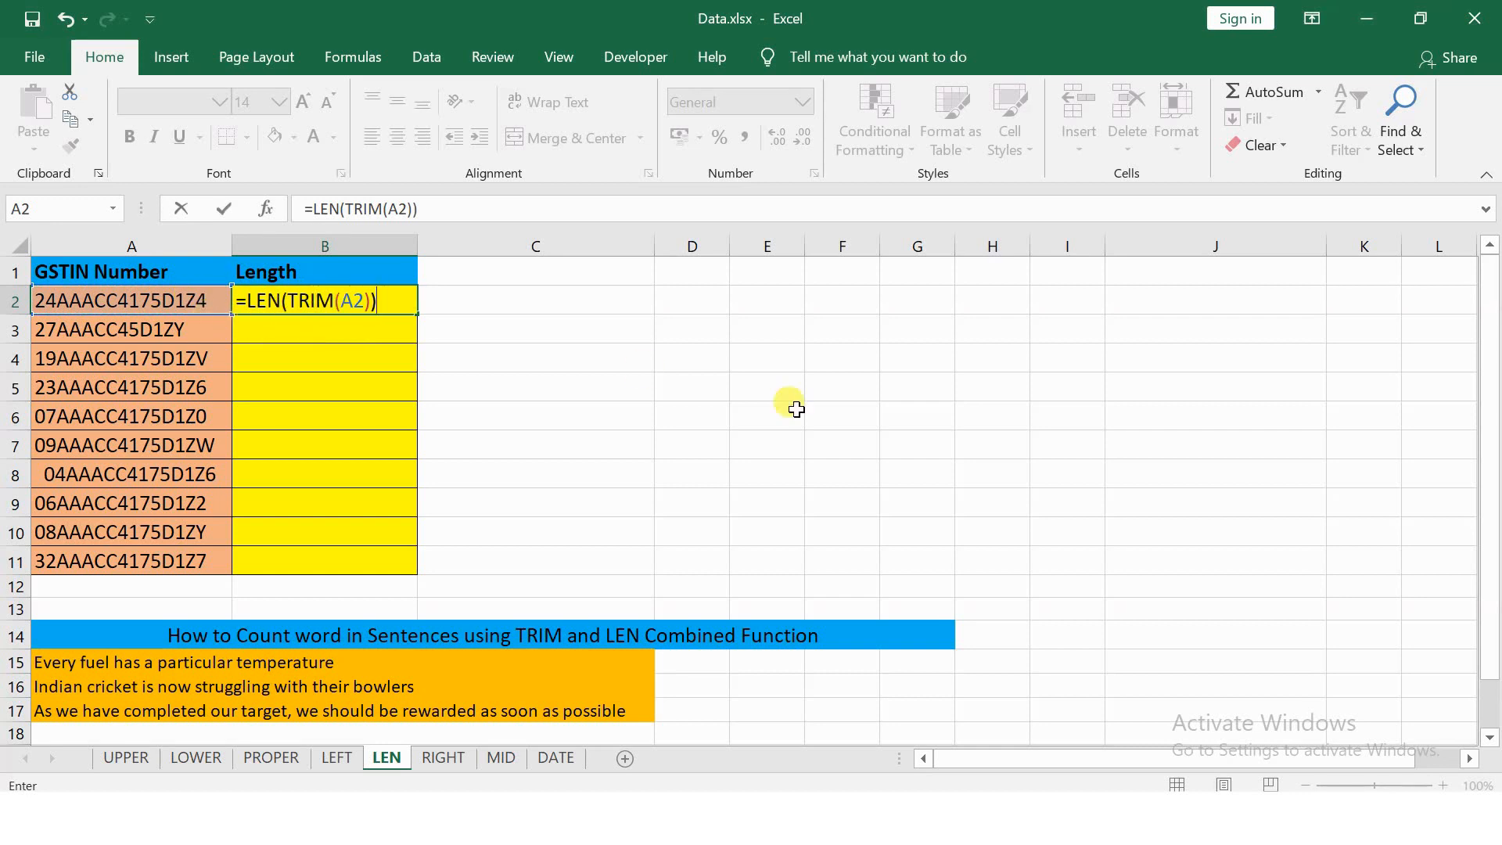
{"action": "key", "text": "Return"}
{"action": "left_click", "coordinate": [402, 300]}
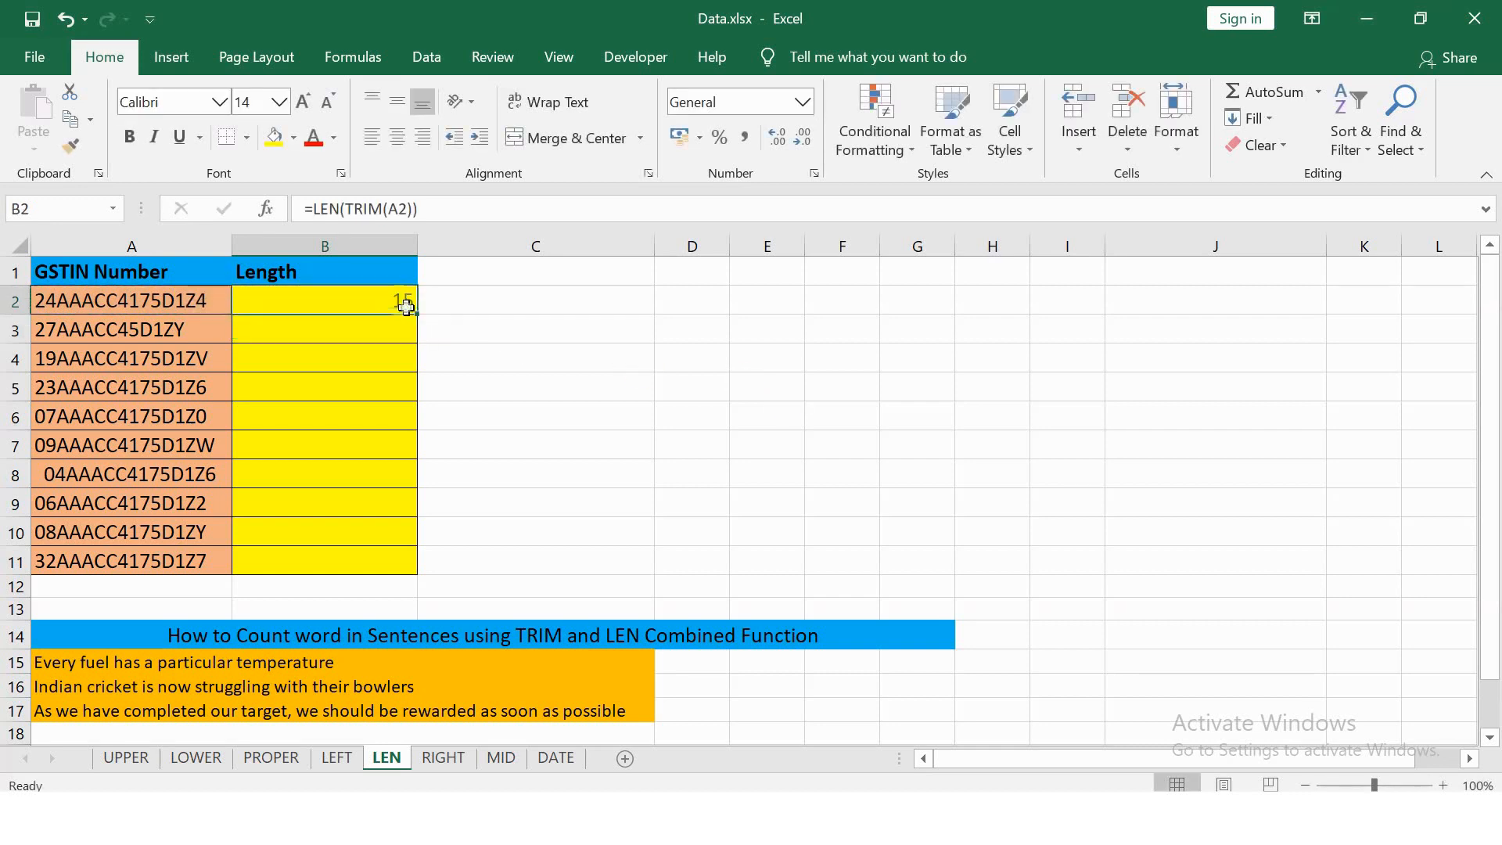
{"action": "double_click", "coordinate": [414, 314]}
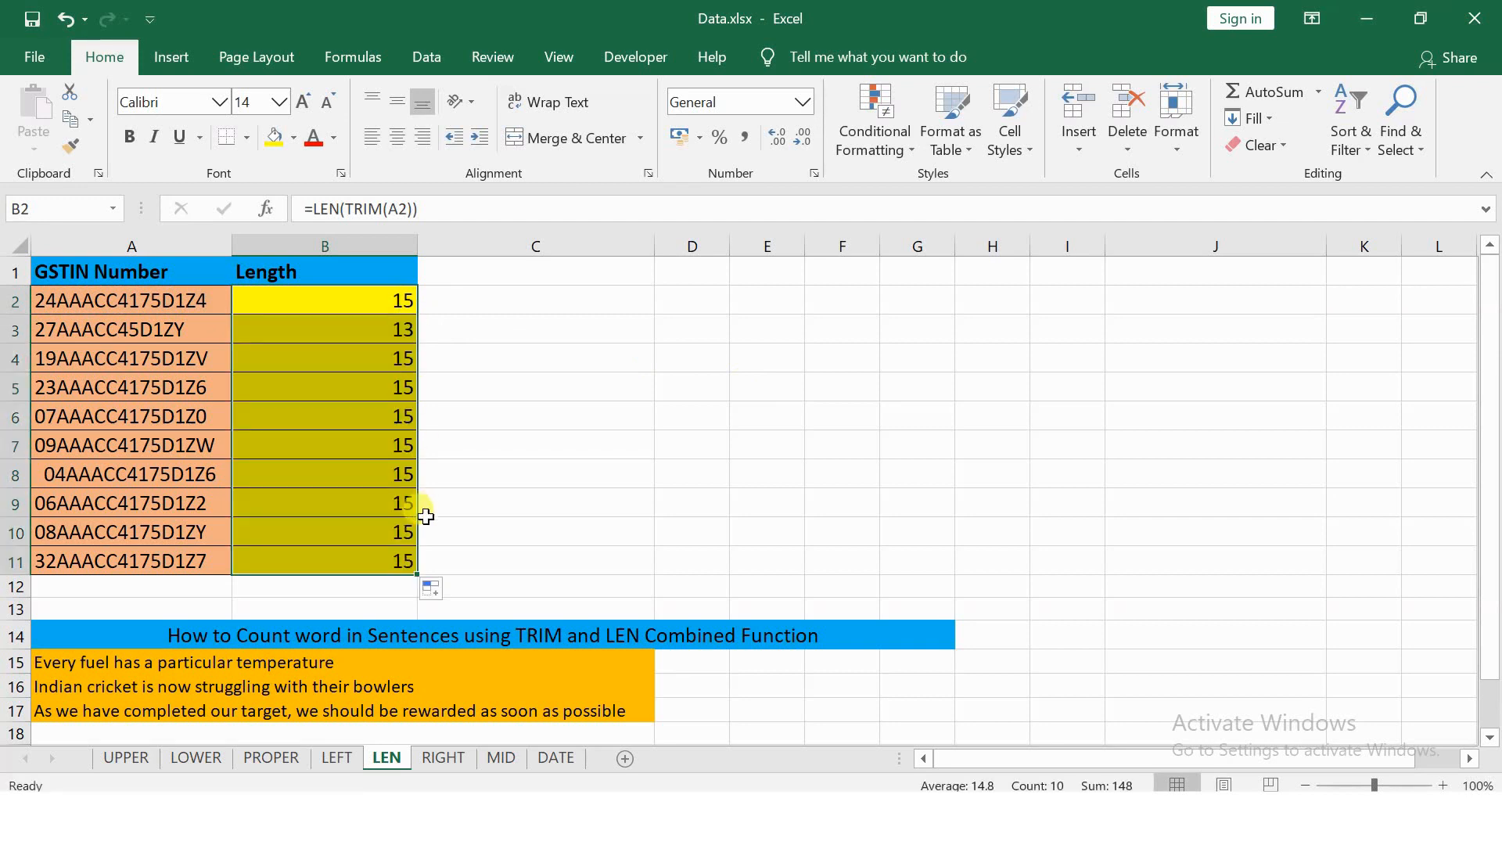
{"action": "left_click", "coordinate": [494, 326]}
Step: Append 34 to the end of the short GSTIN in A3
{"action": "left_click", "coordinate": [191, 330]}
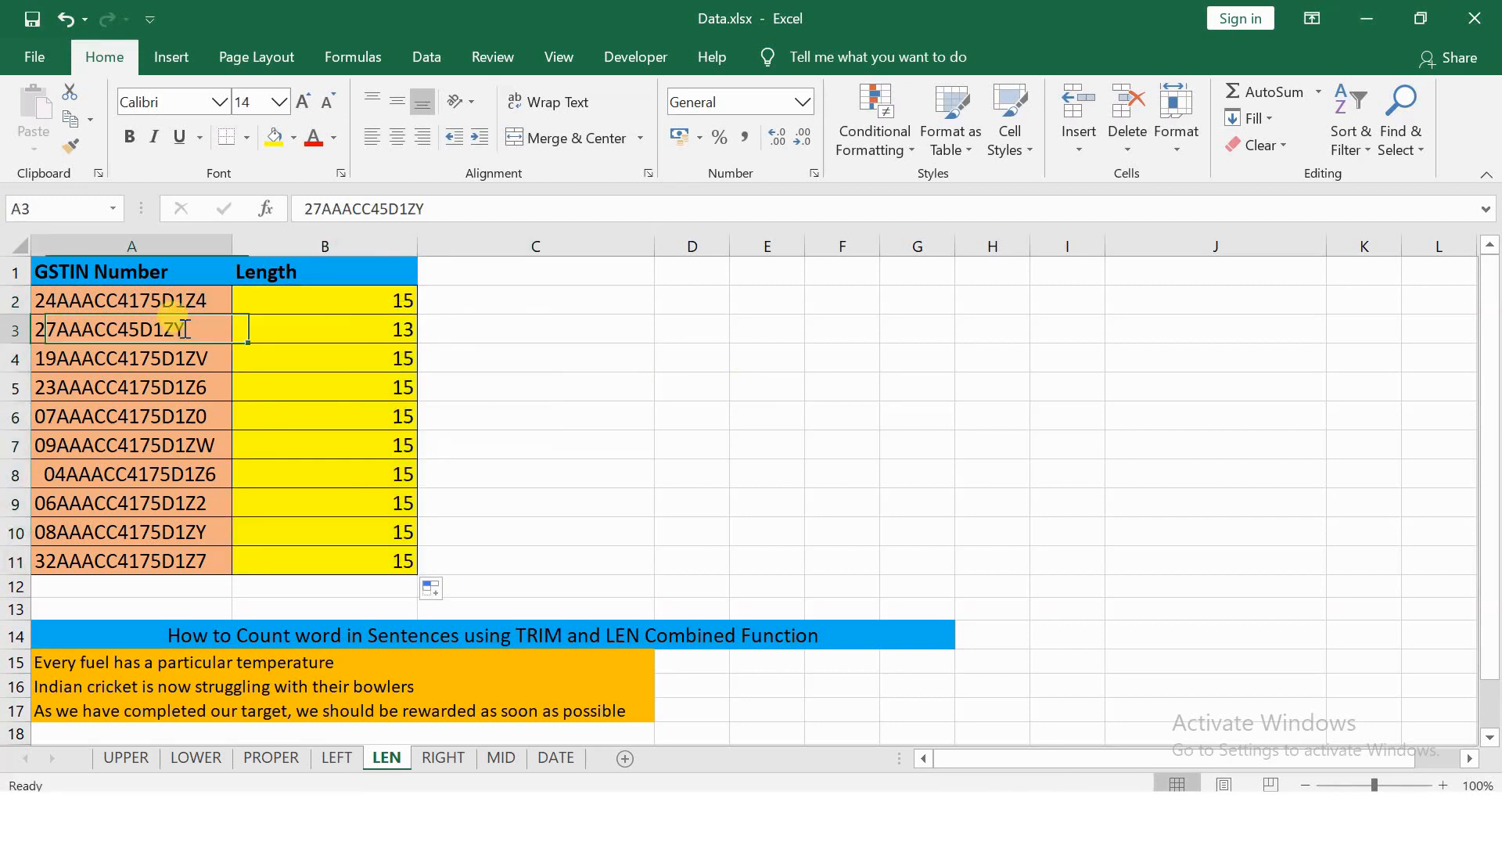
{"action": "double_click", "coordinate": [227, 345]}
{"action": "type", "text": "34"}
{"action": "key", "text": "Return"}
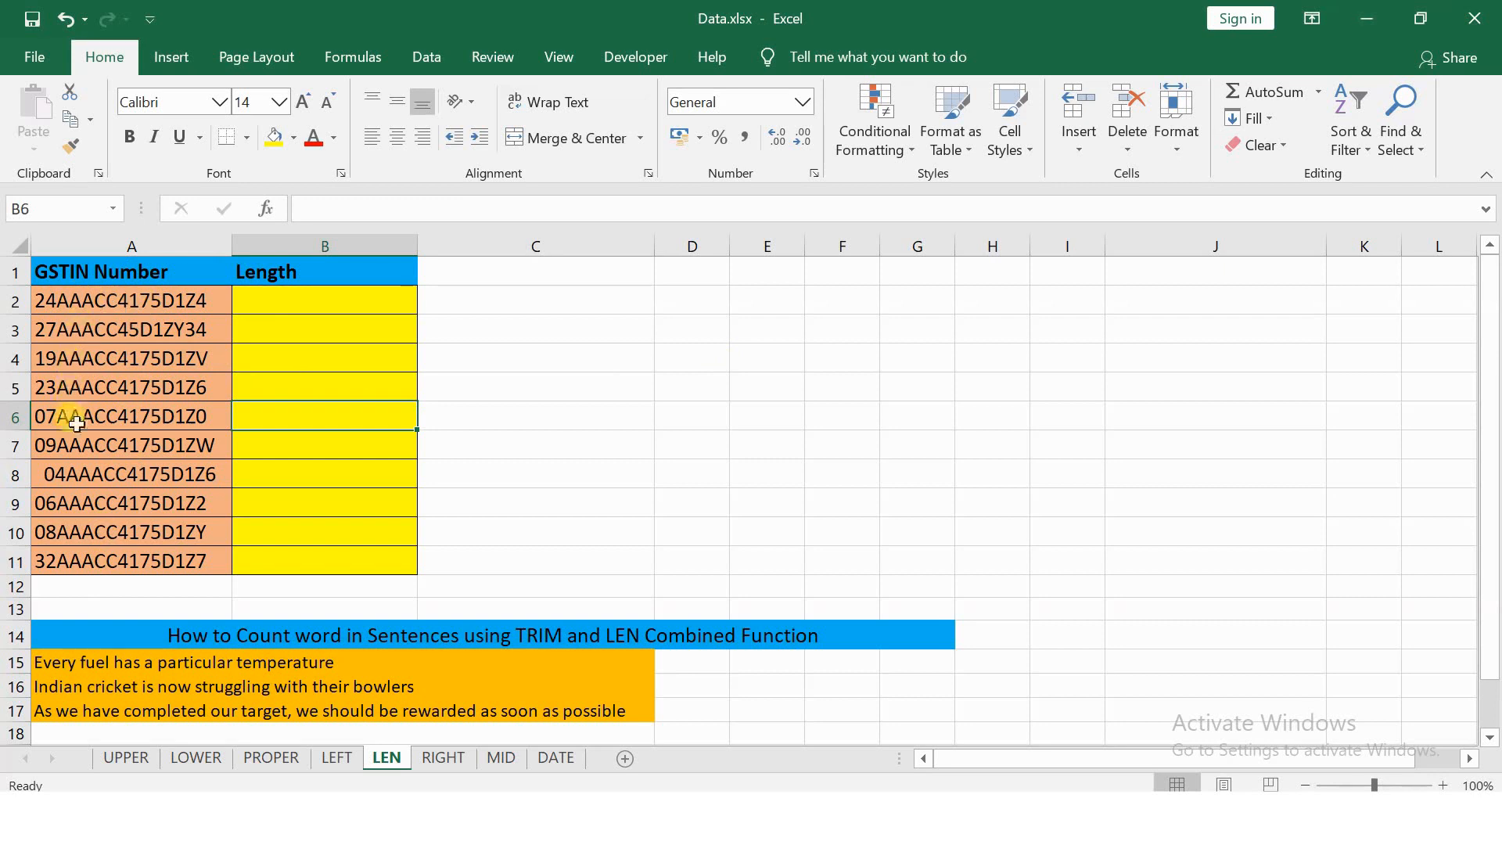
Step: Replace every occurrence of AAA with BBB in the GSTIN cells A2:A11 using Find and Replace
{"action": "left_click", "coordinate": [332, 301]}
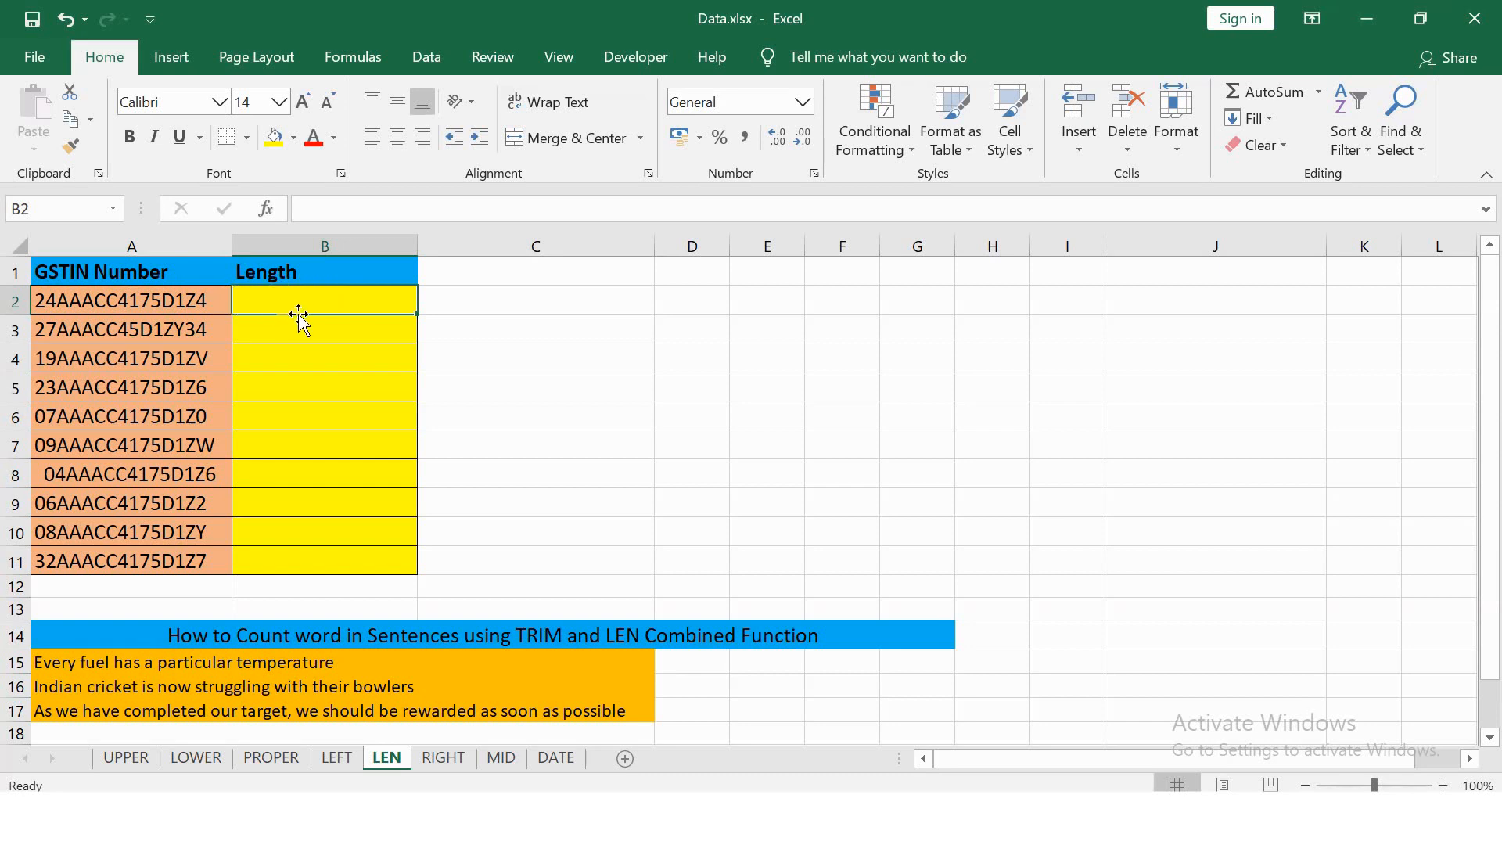
{"action": "left_click_drag", "start_coordinate": [202, 309], "coordinate": [213, 563]}
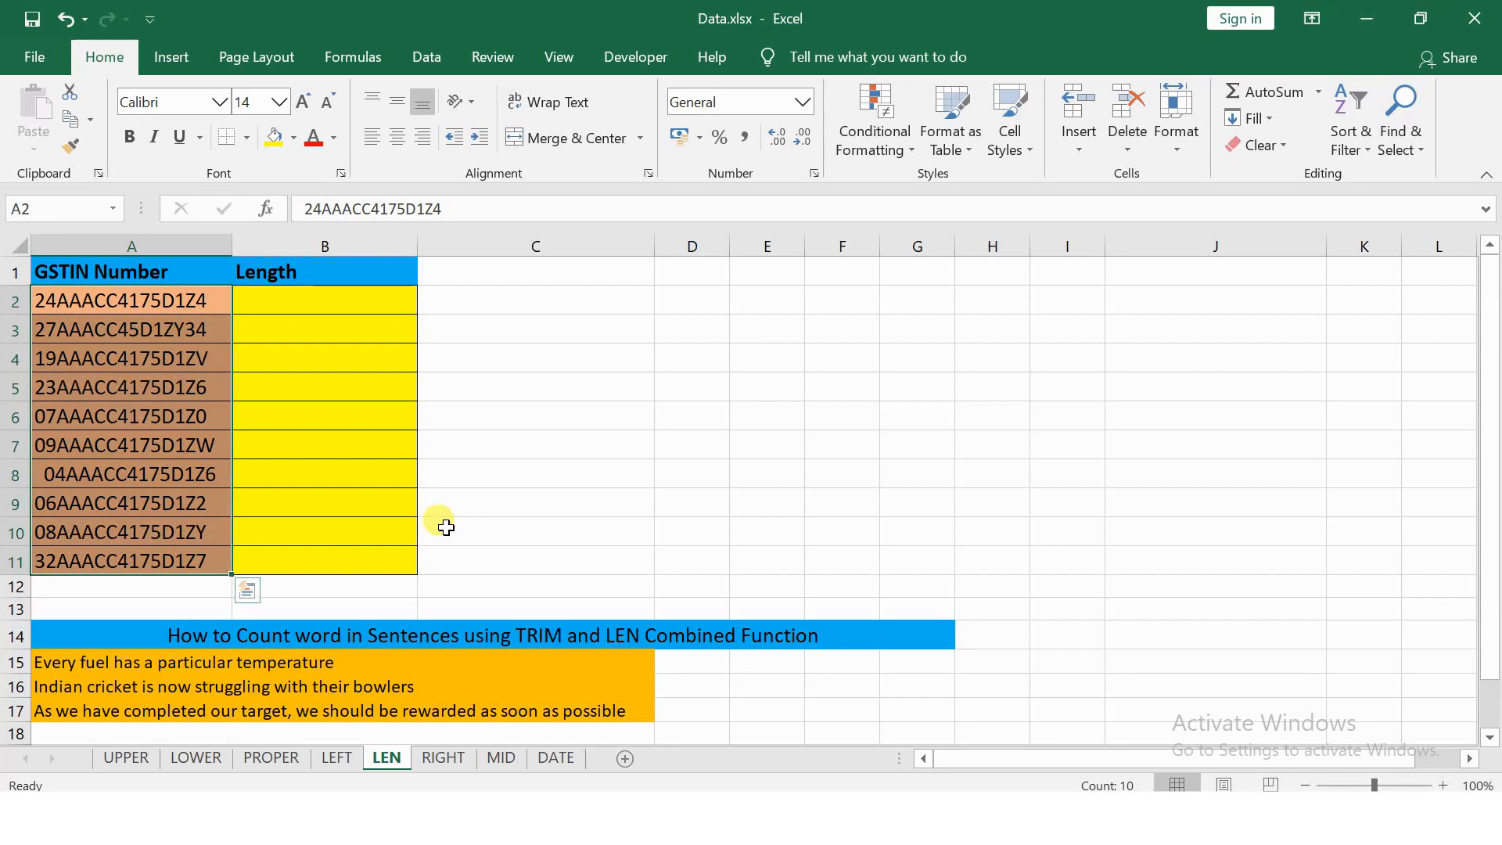
{"action": "key", "text": "ctrl+h"}
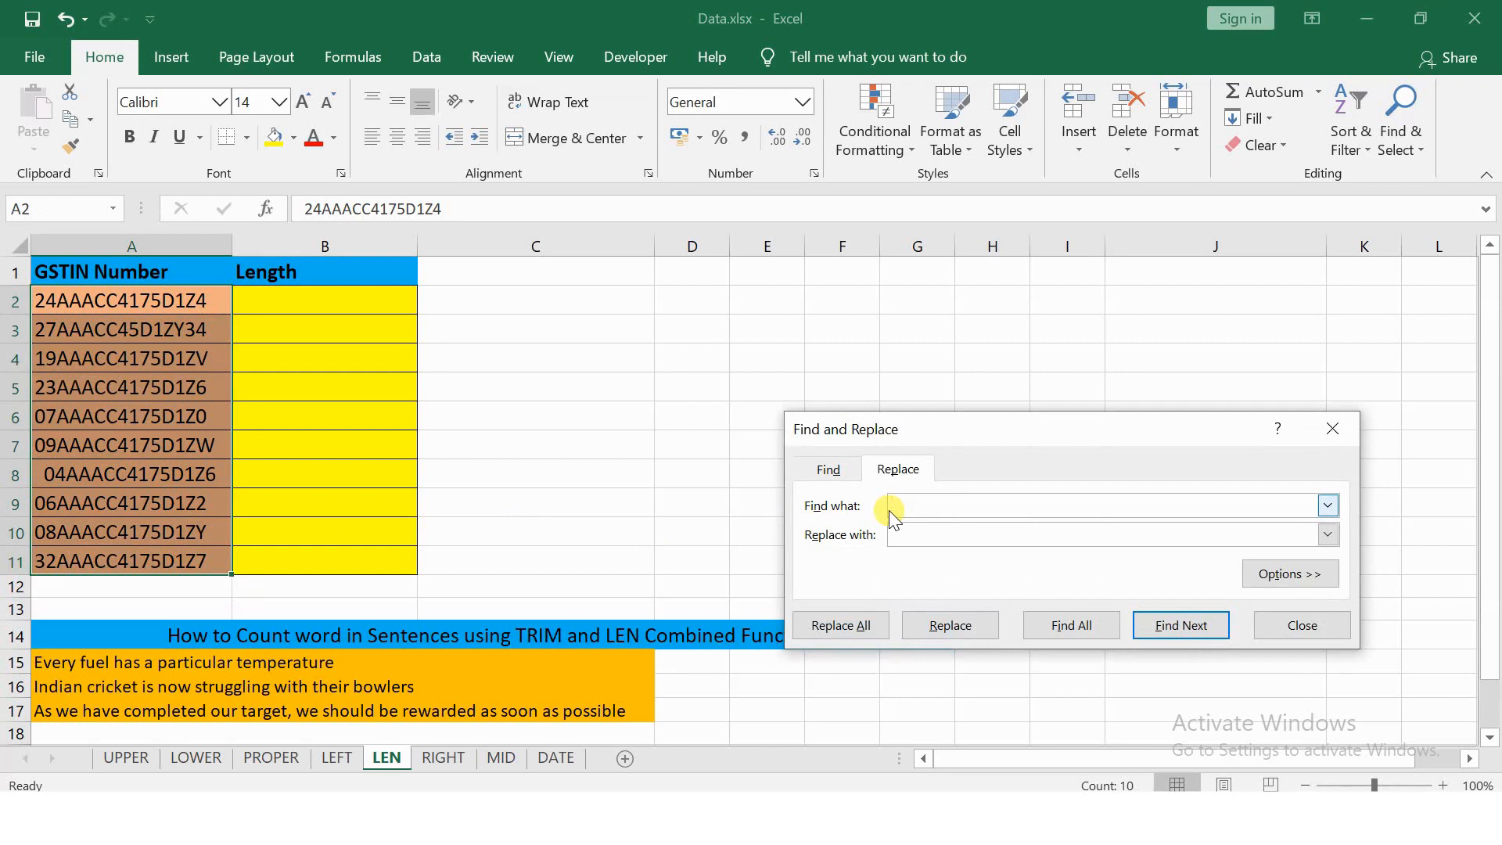
{"action": "type", "text": "AAA"}
{"action": "left_click", "coordinate": [929, 535]}
{"action": "type", "text": "BBB"}
{"action": "left_click", "coordinate": [879, 627]}
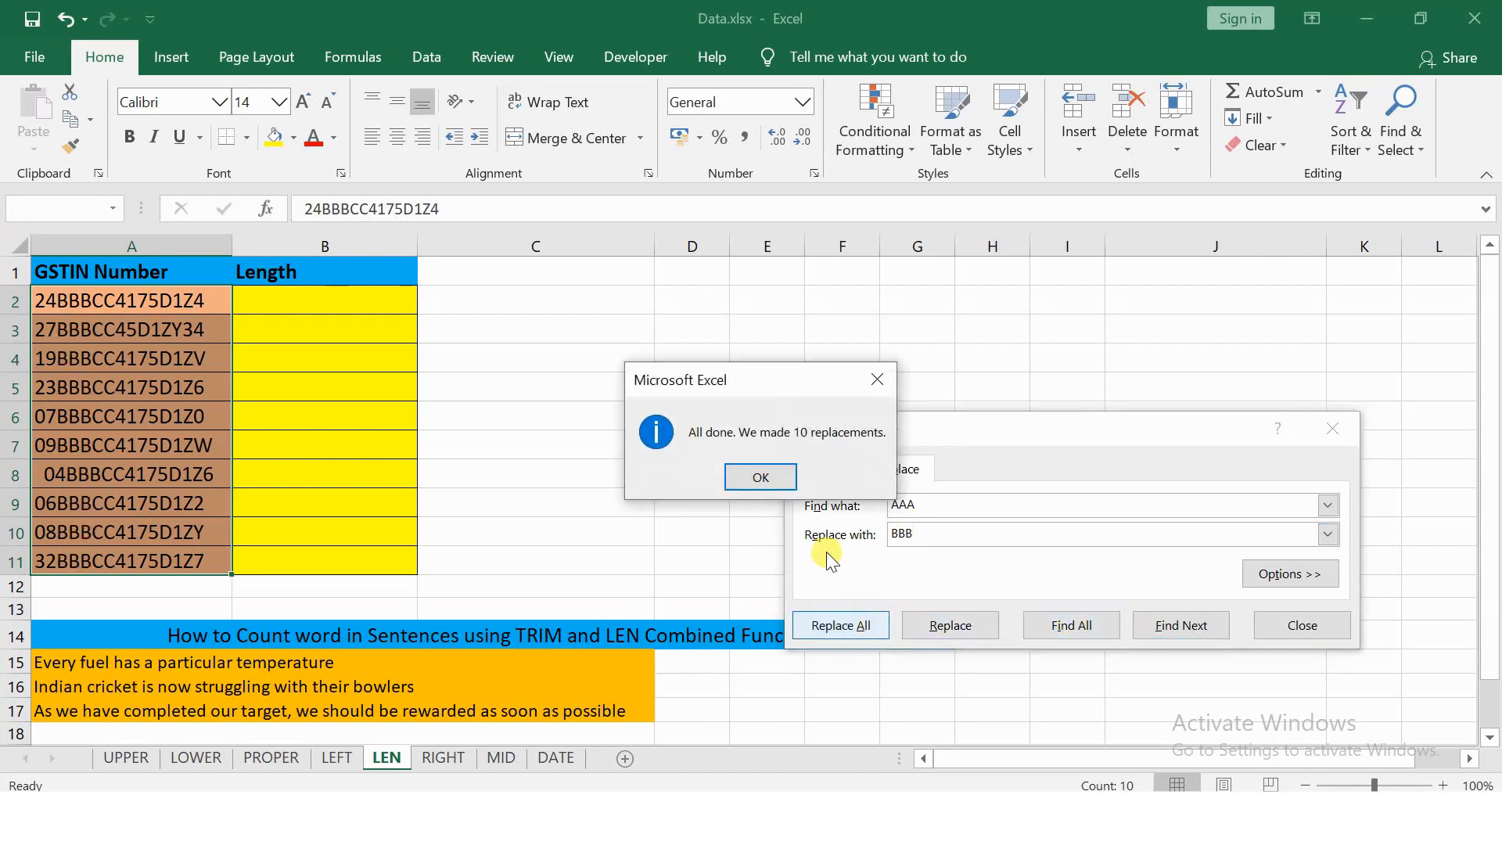
{"action": "left_click", "coordinate": [773, 478]}
{"action": "left_click", "coordinate": [1301, 623]}
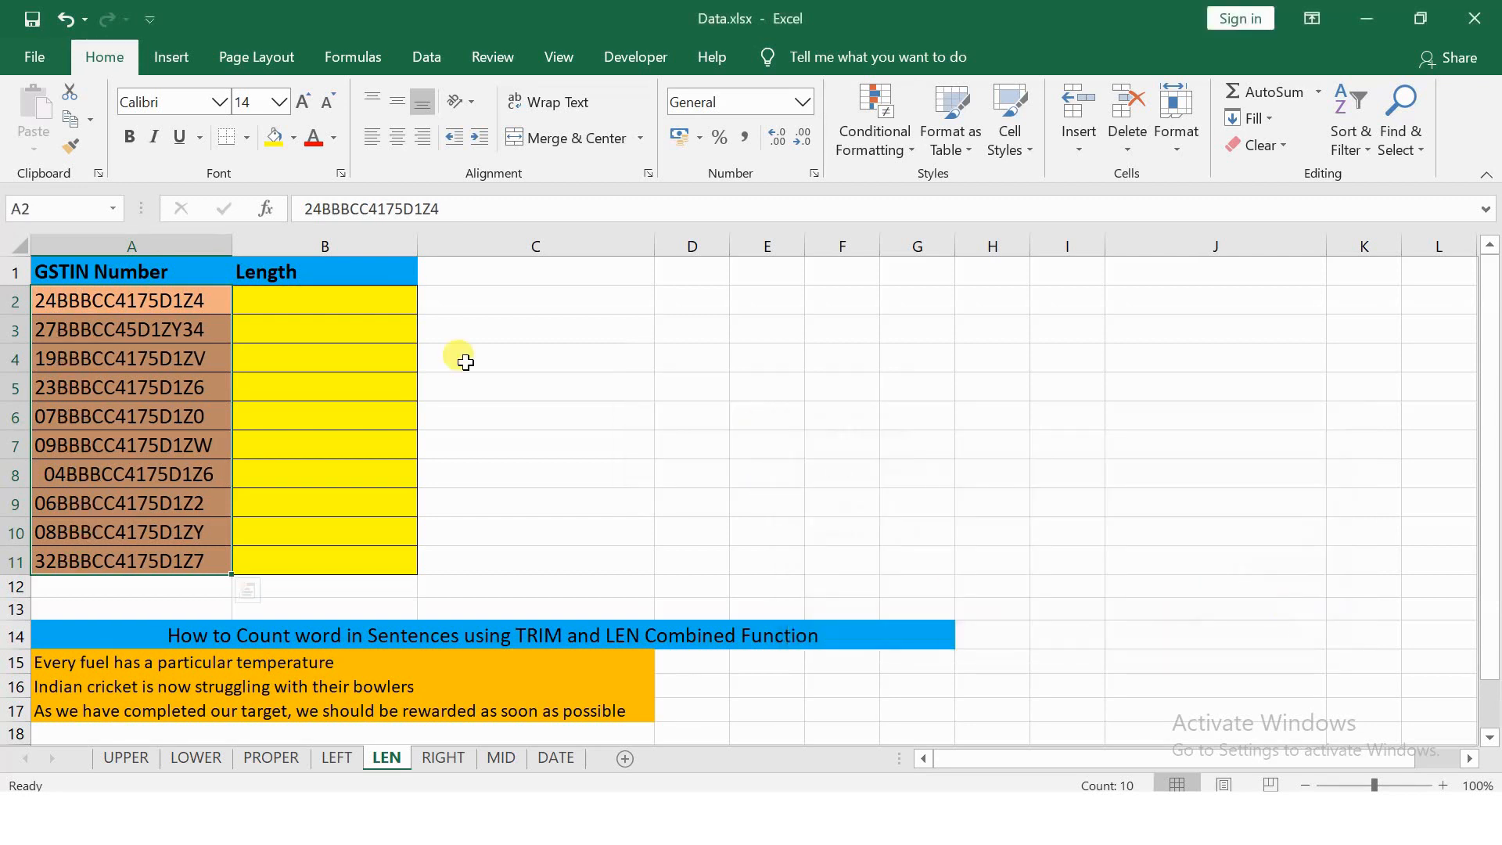
Step: Undo the replacement in the GSTIN column and select B2
{"action": "left_click", "coordinate": [401, 363]}
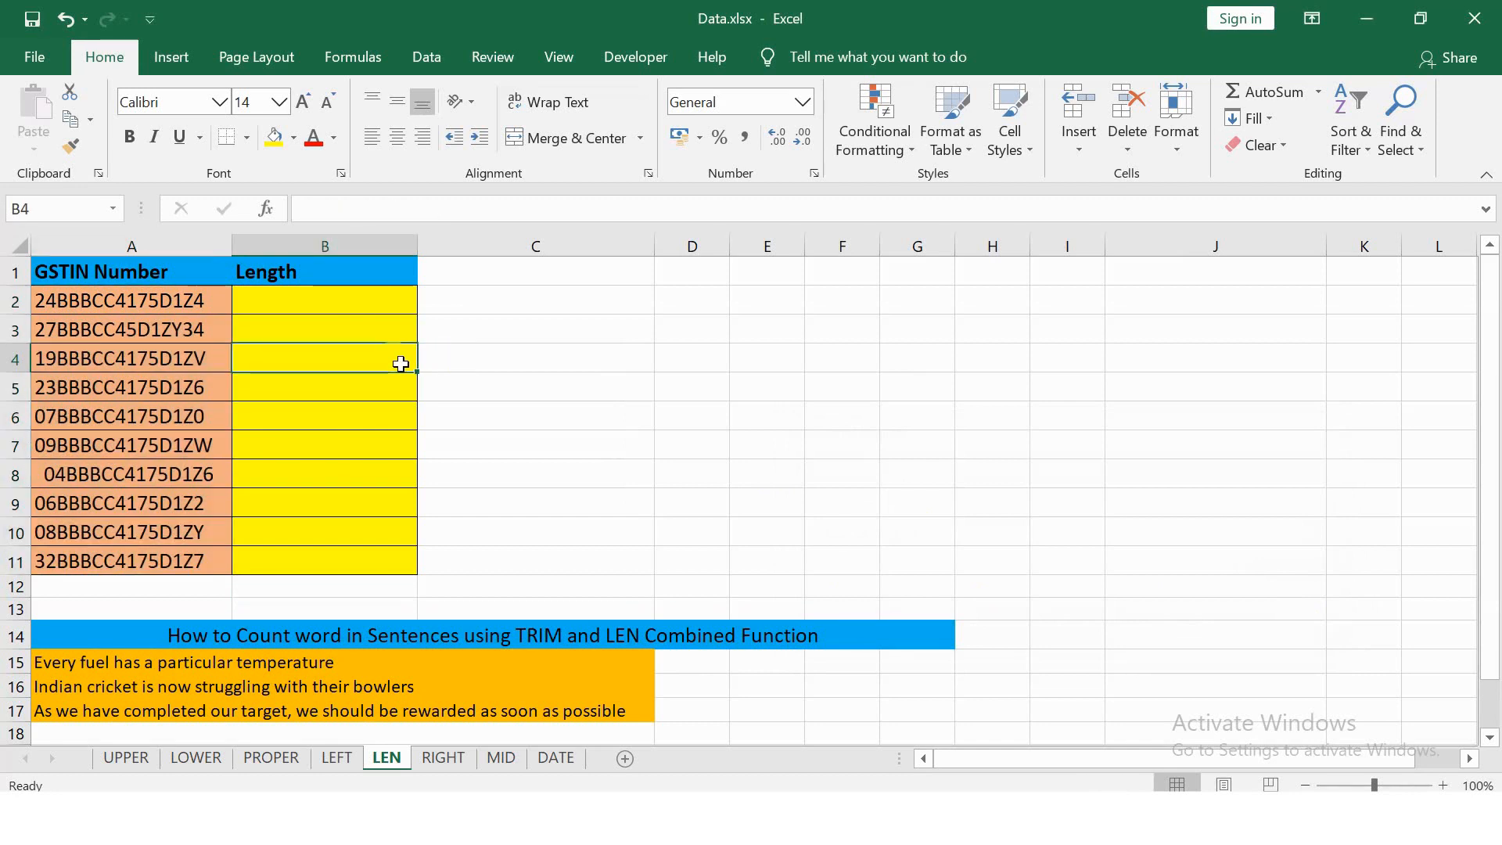
{"action": "key", "text": "ctrl+z"}
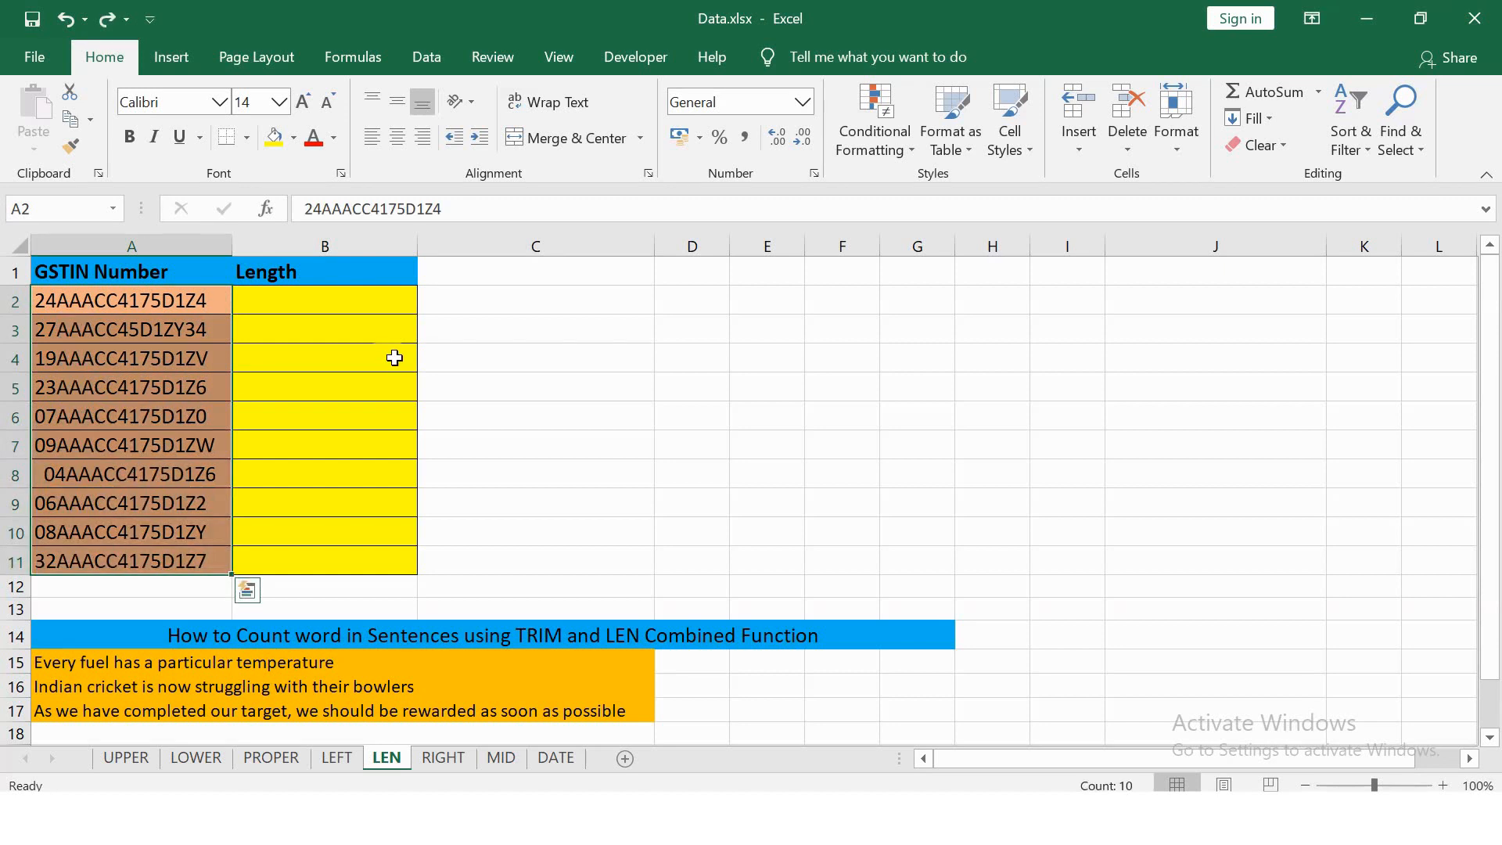
{"action": "left_click", "coordinate": [349, 321]}
{"action": "left_click", "coordinate": [363, 303]}
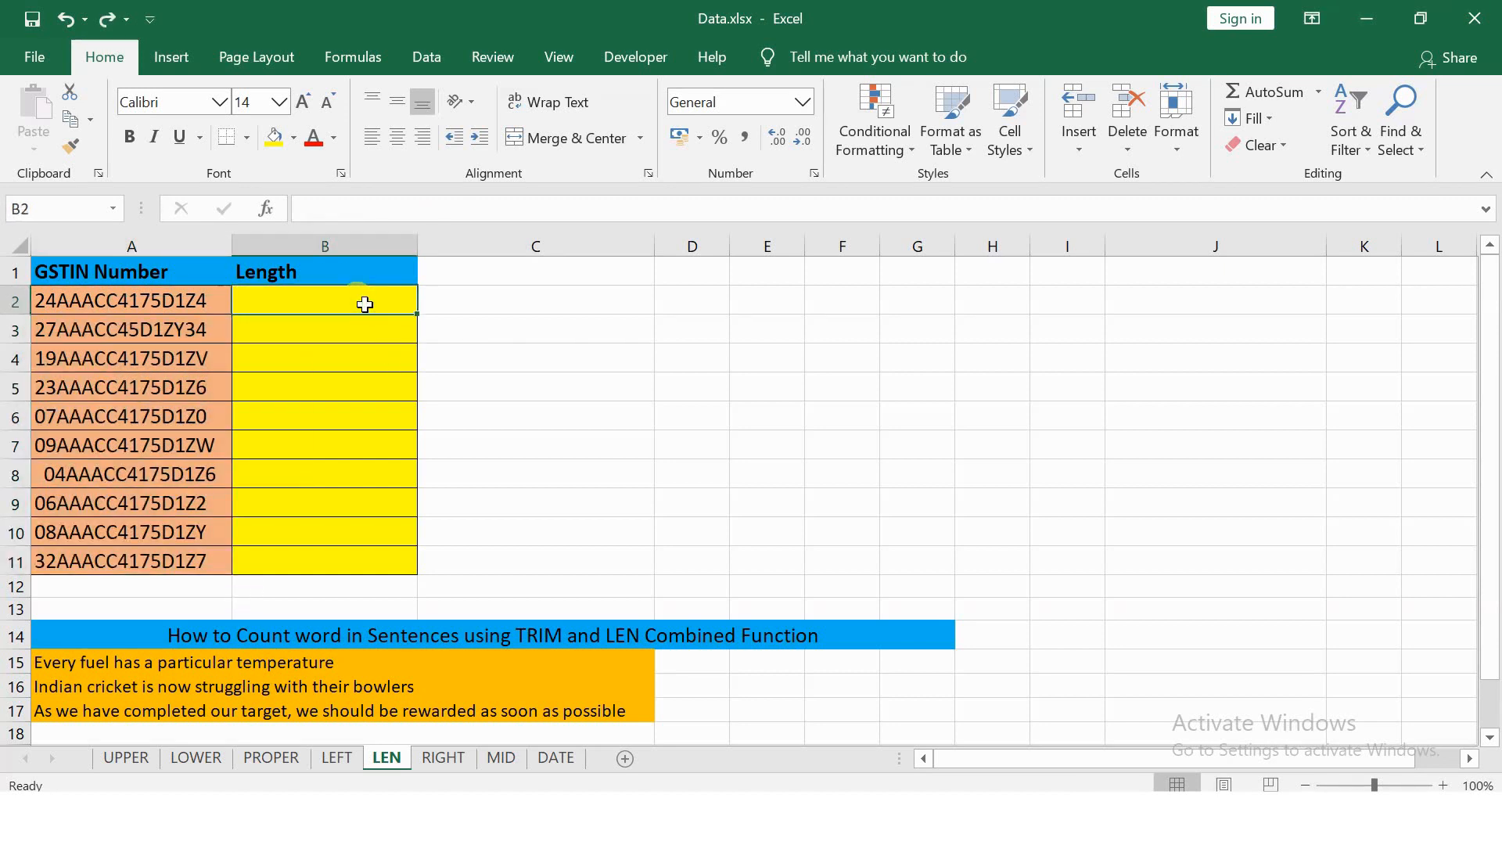
Step: Replace AAA with BBB in each GSTIN by entering =SUBSTITUTE(A2,"AAA","BBB") in B2 and filling it down to B11
{"action": "type", "text": "=SUBS"}
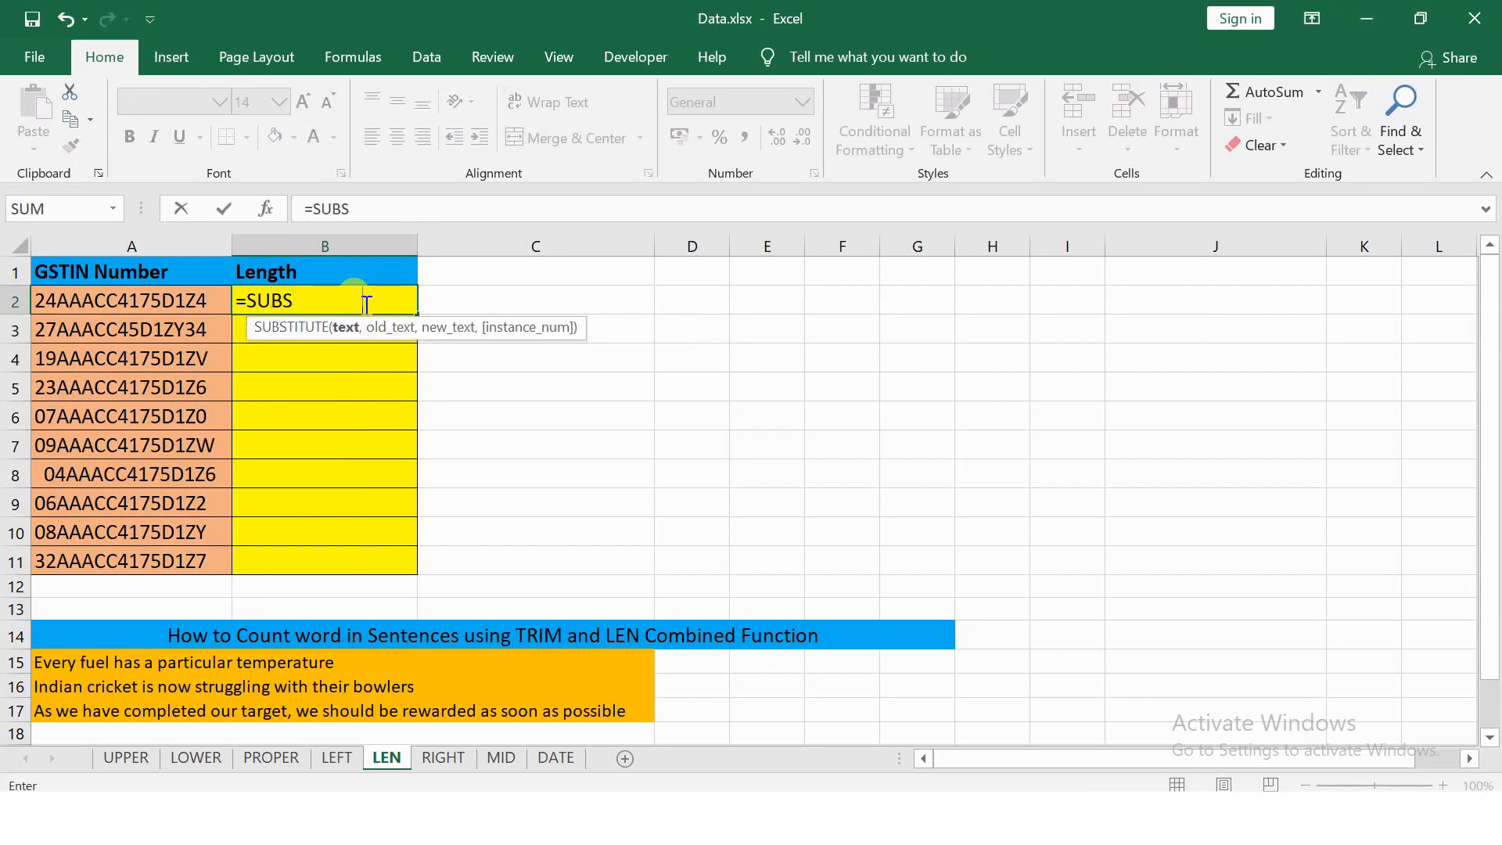
{"action": "key", "text": "Tab"}
{"action": "left_click", "coordinate": [366, 304]}
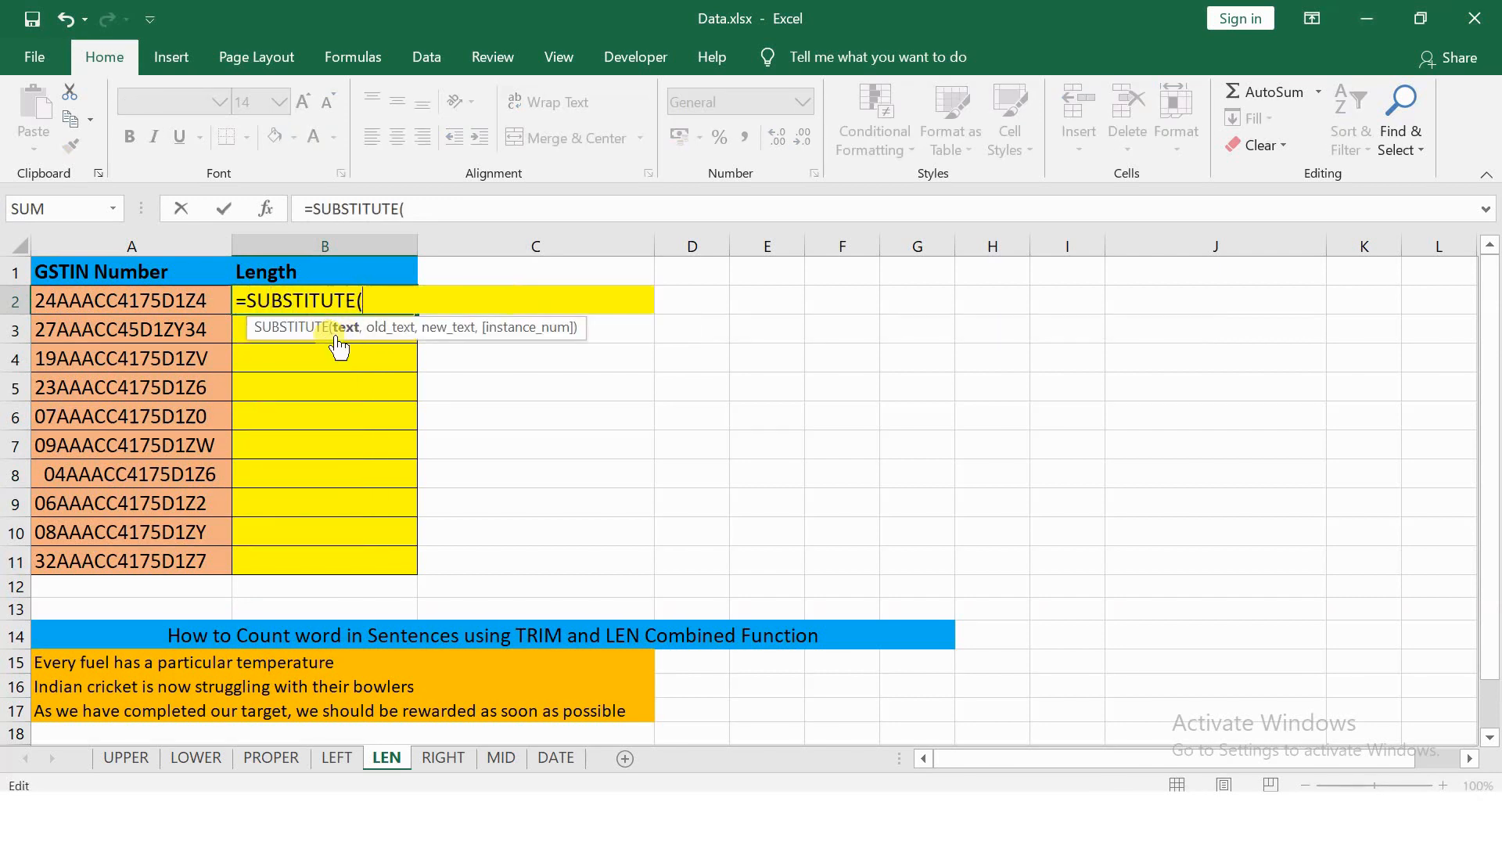
{"action": "left_click", "coordinate": [195, 295]}
{"action": "type", "text": ","}
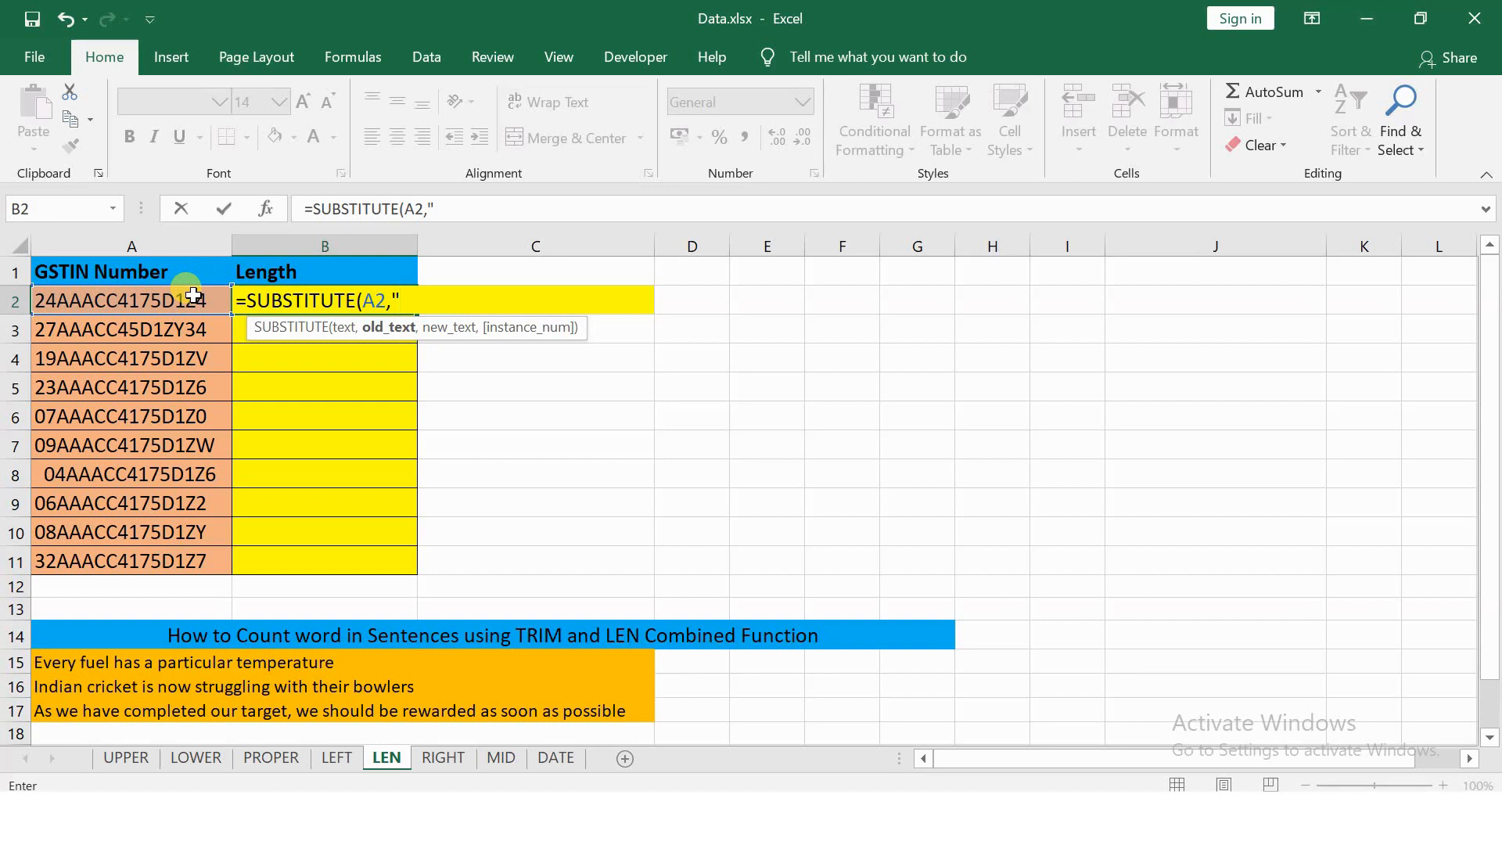
{"action": "type", "text": "AAA\","}
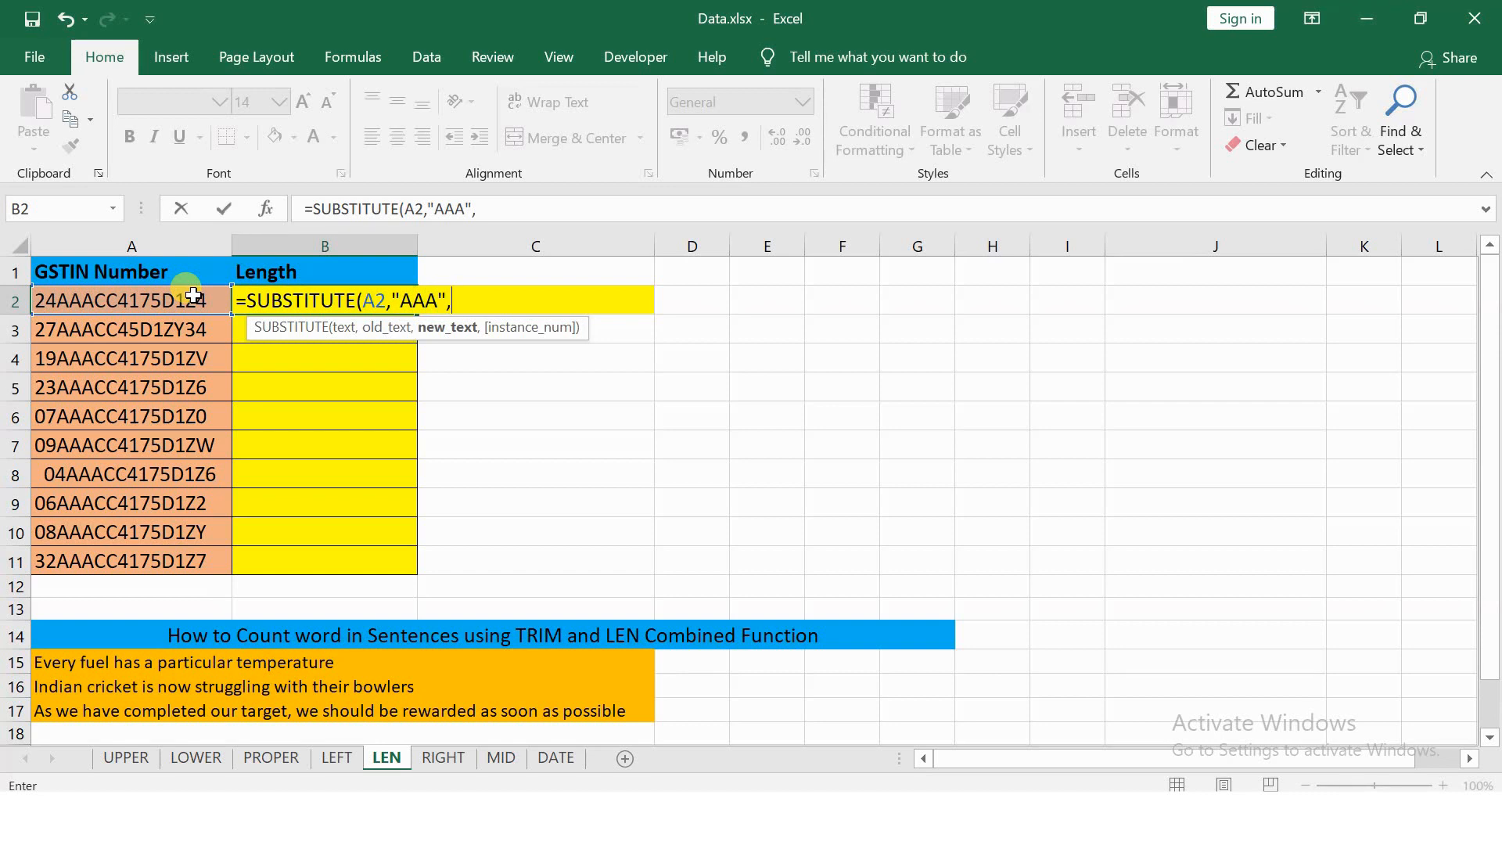
{"action": "type", "text": "\"BBB\")"}
{"action": "key", "text": "Return"}
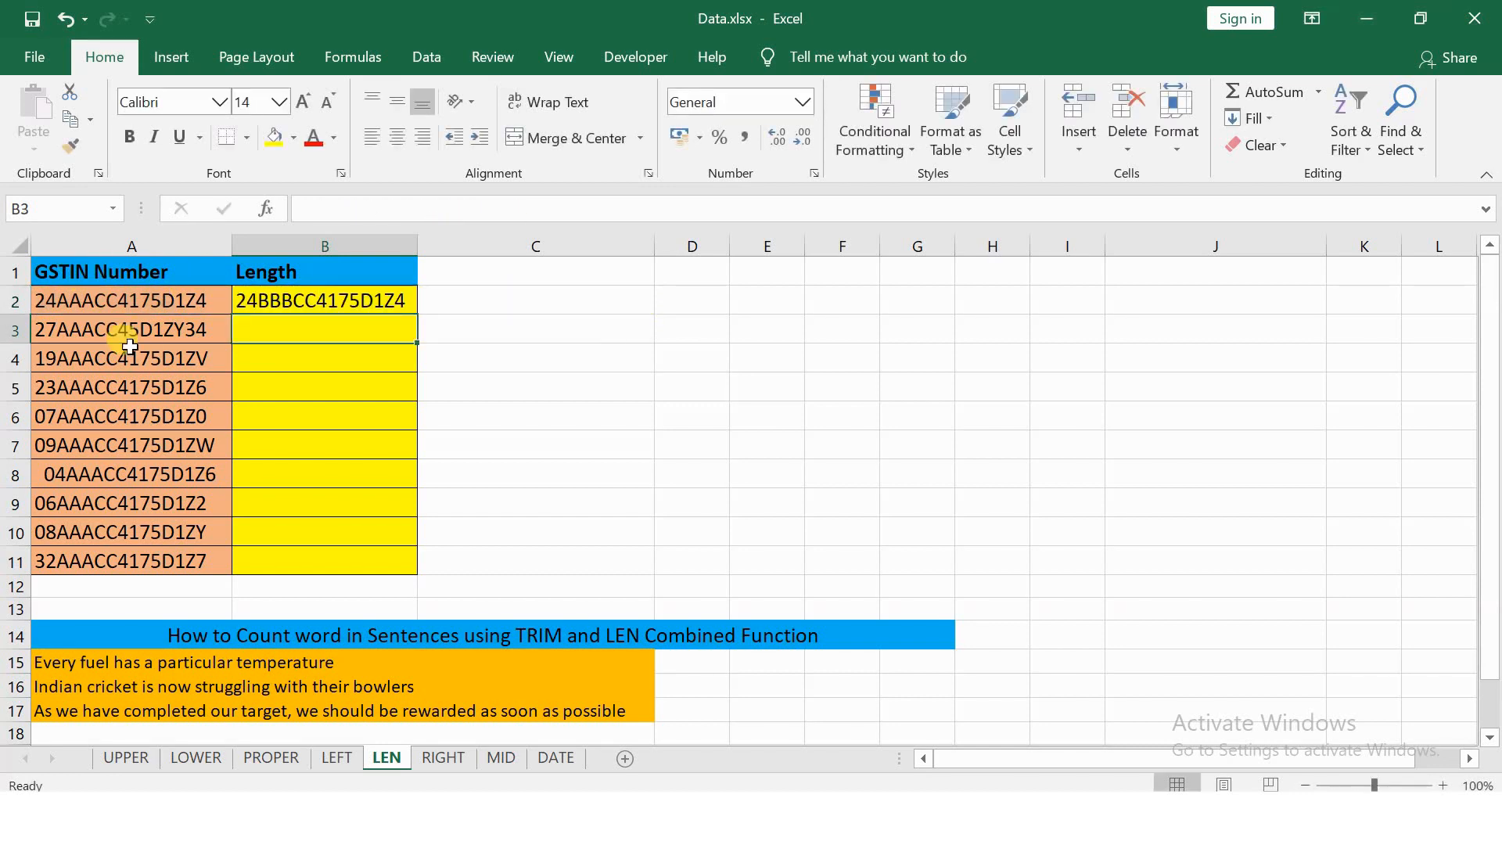
{"action": "left_click", "coordinate": [381, 310]}
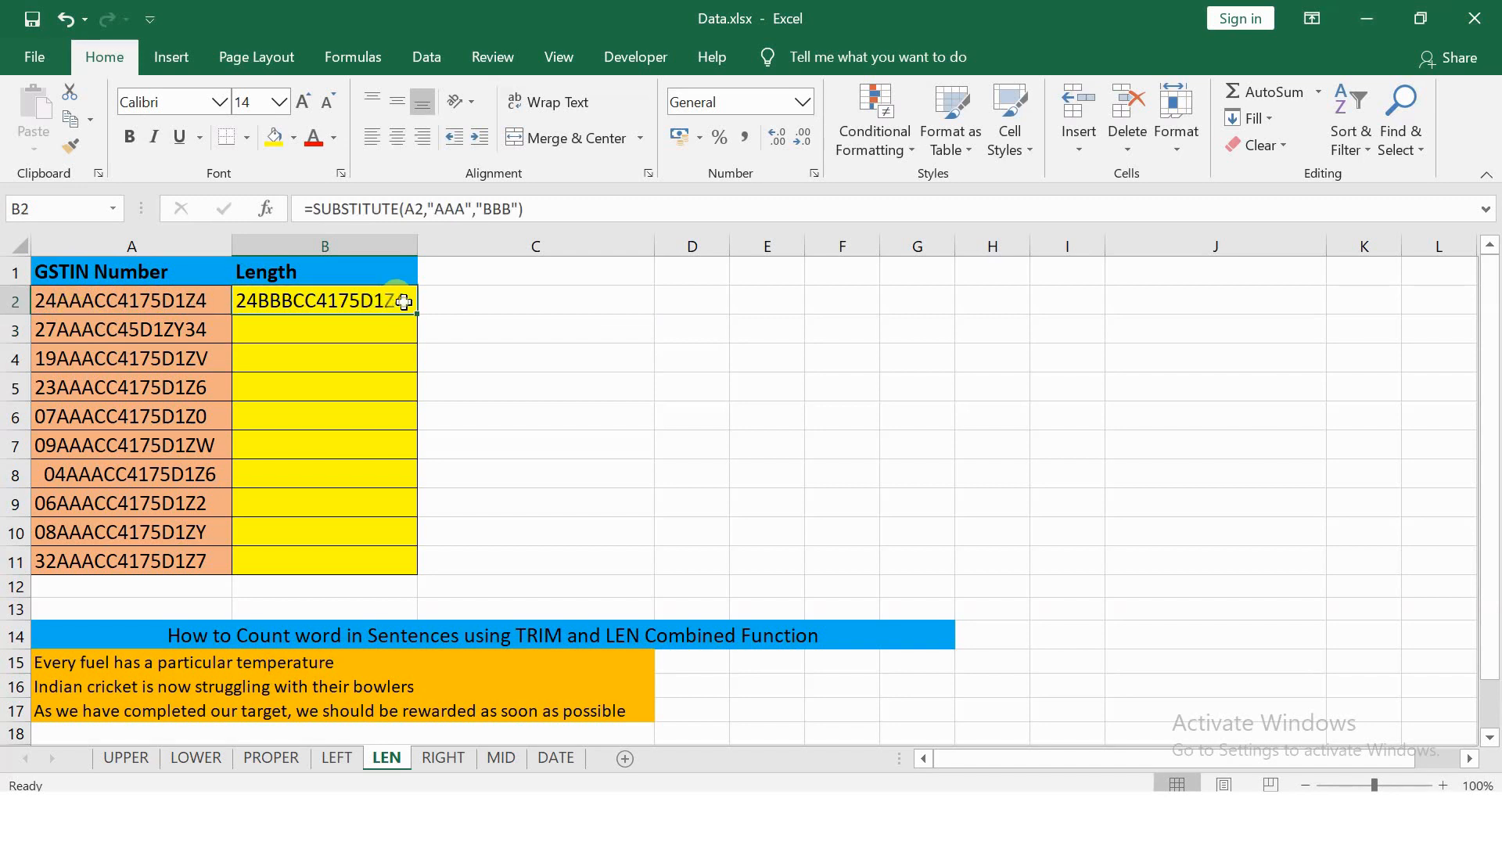
{"action": "double_click", "coordinate": [417, 314]}
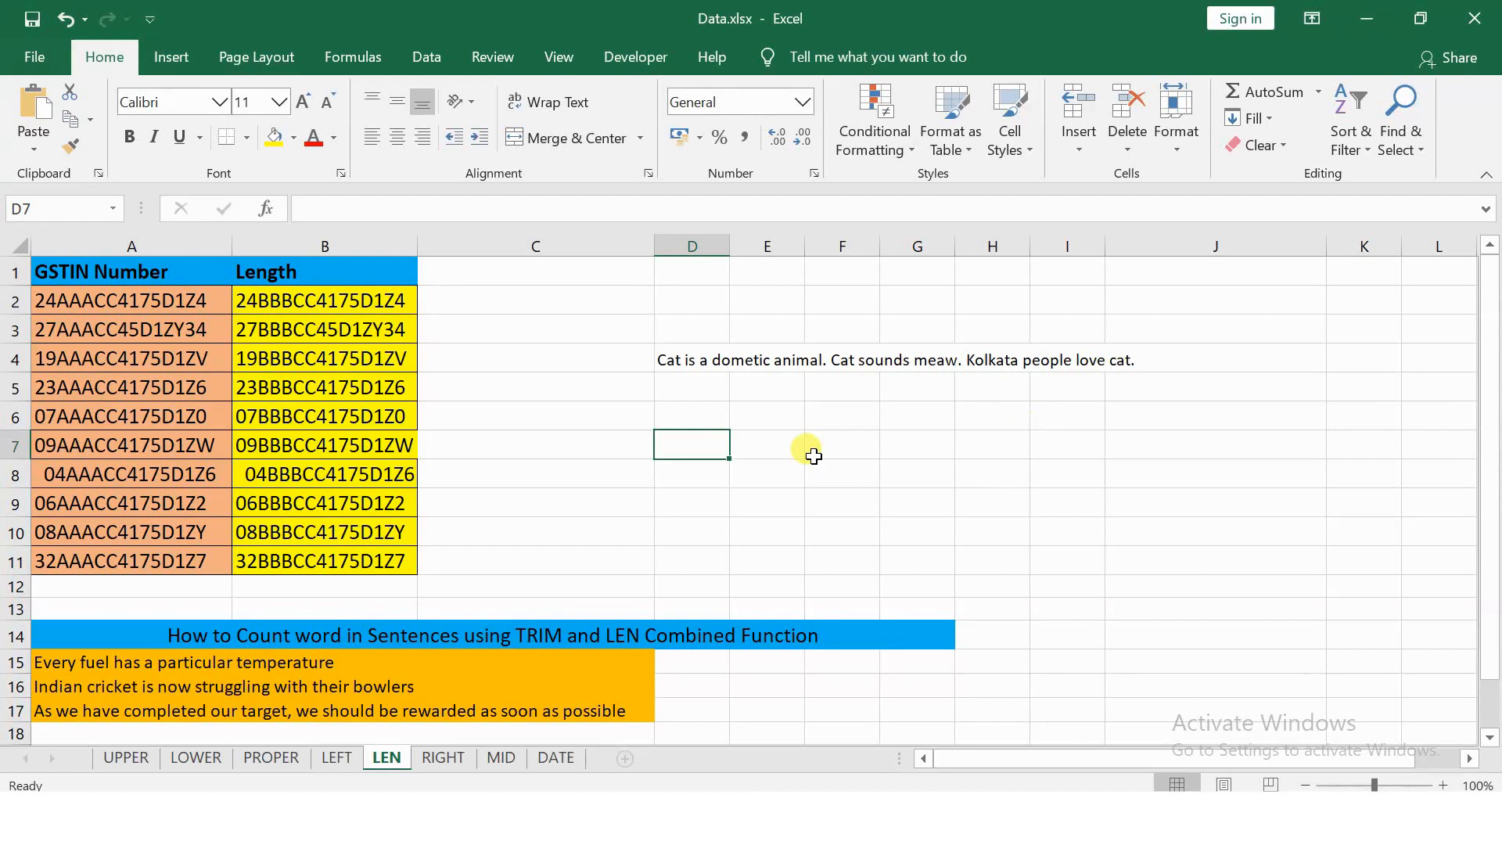
Step: Replace cat with Dog in the sample sentence by entering =SUBSTITUTE(D4,"cat","Dog") in D7
{"action": "type", "text": "=substi"}
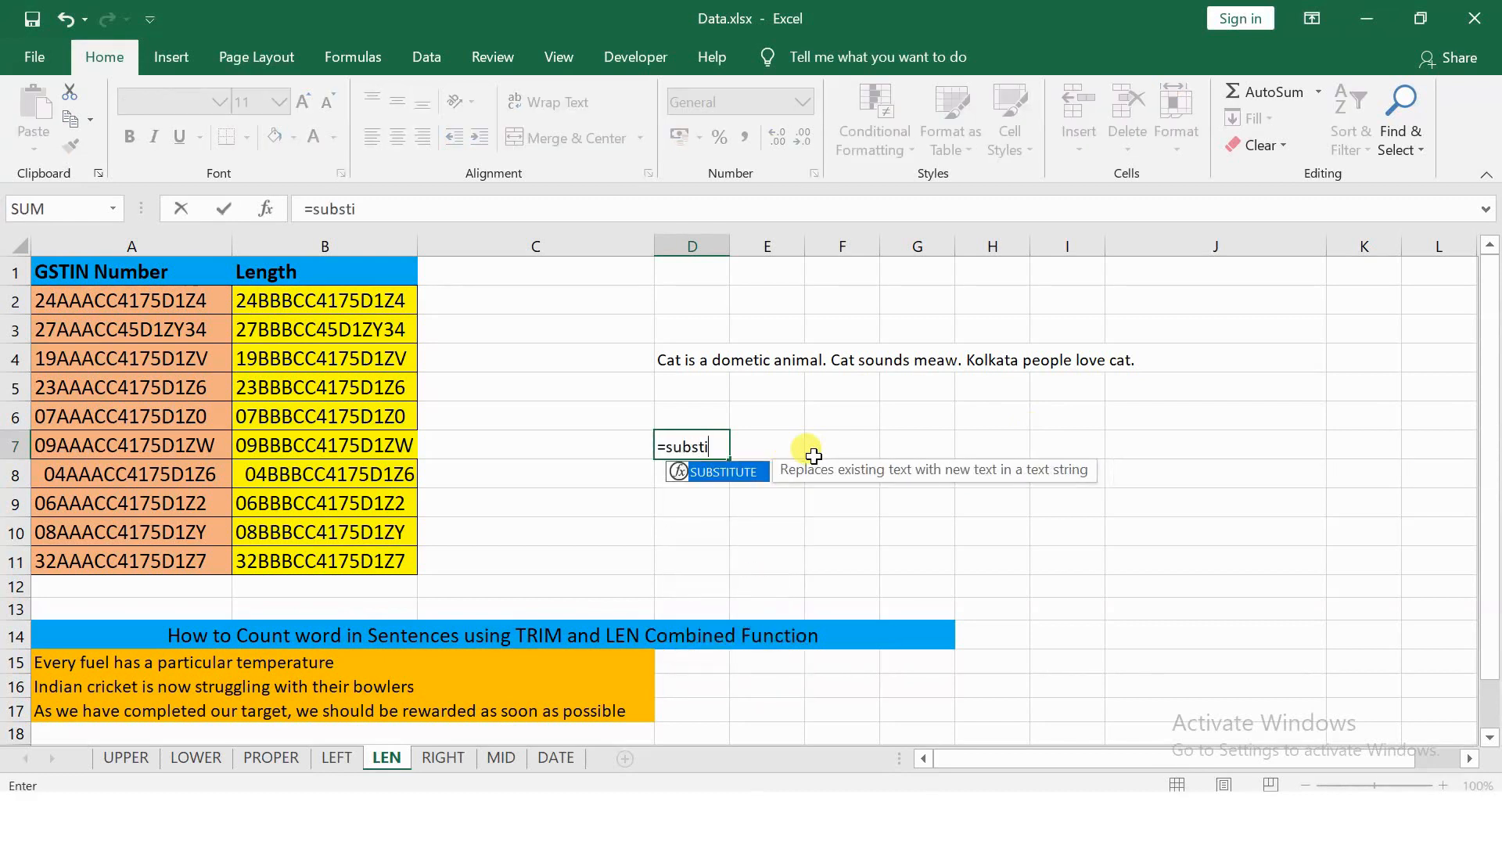
{"action": "key", "text": "Tab"}
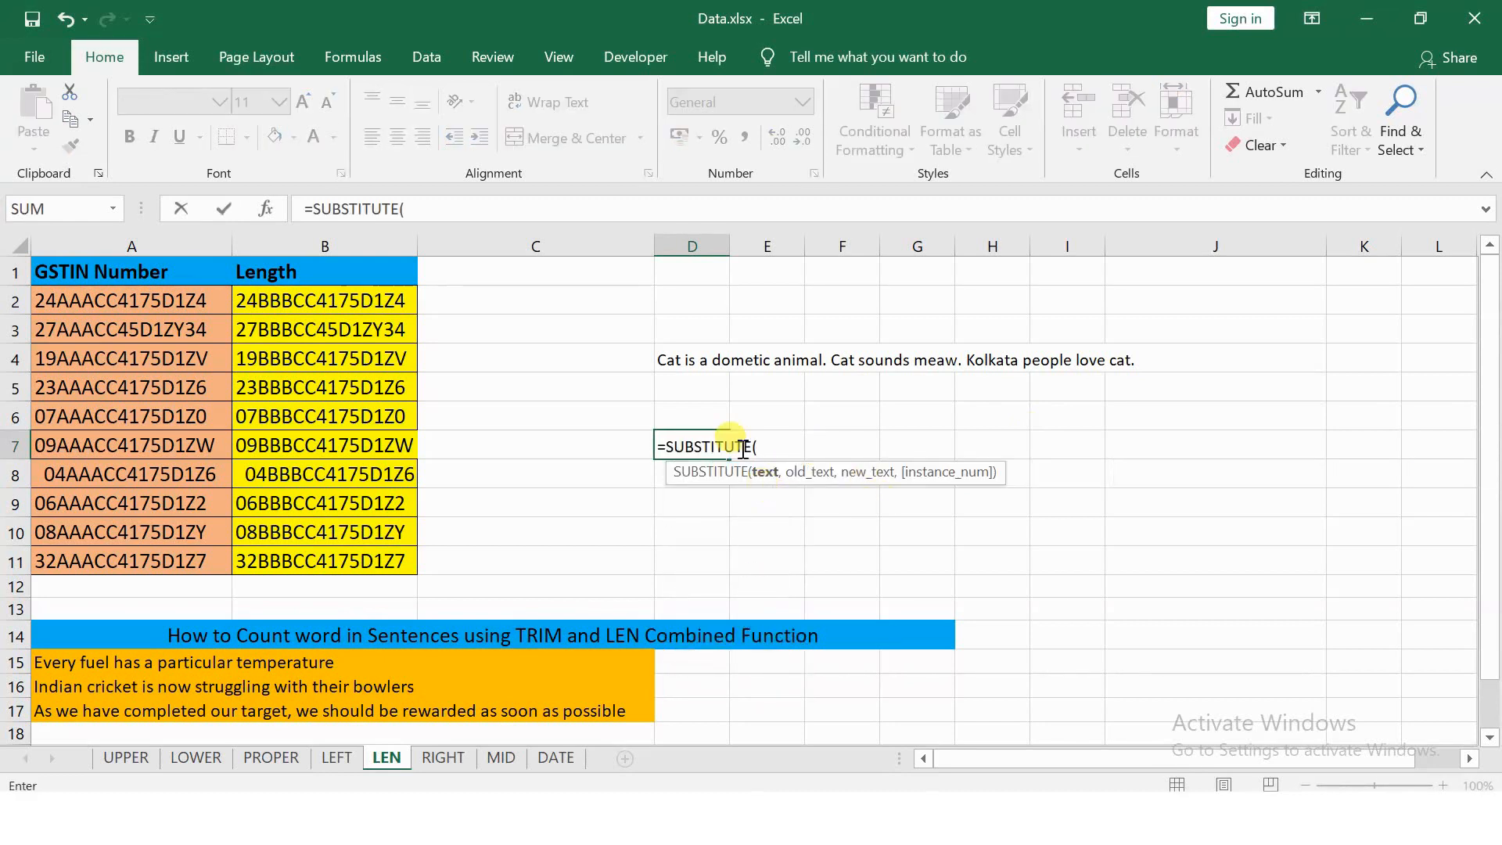
{"action": "left_click", "coordinate": [688, 362]}
{"action": "type", "text": ","}
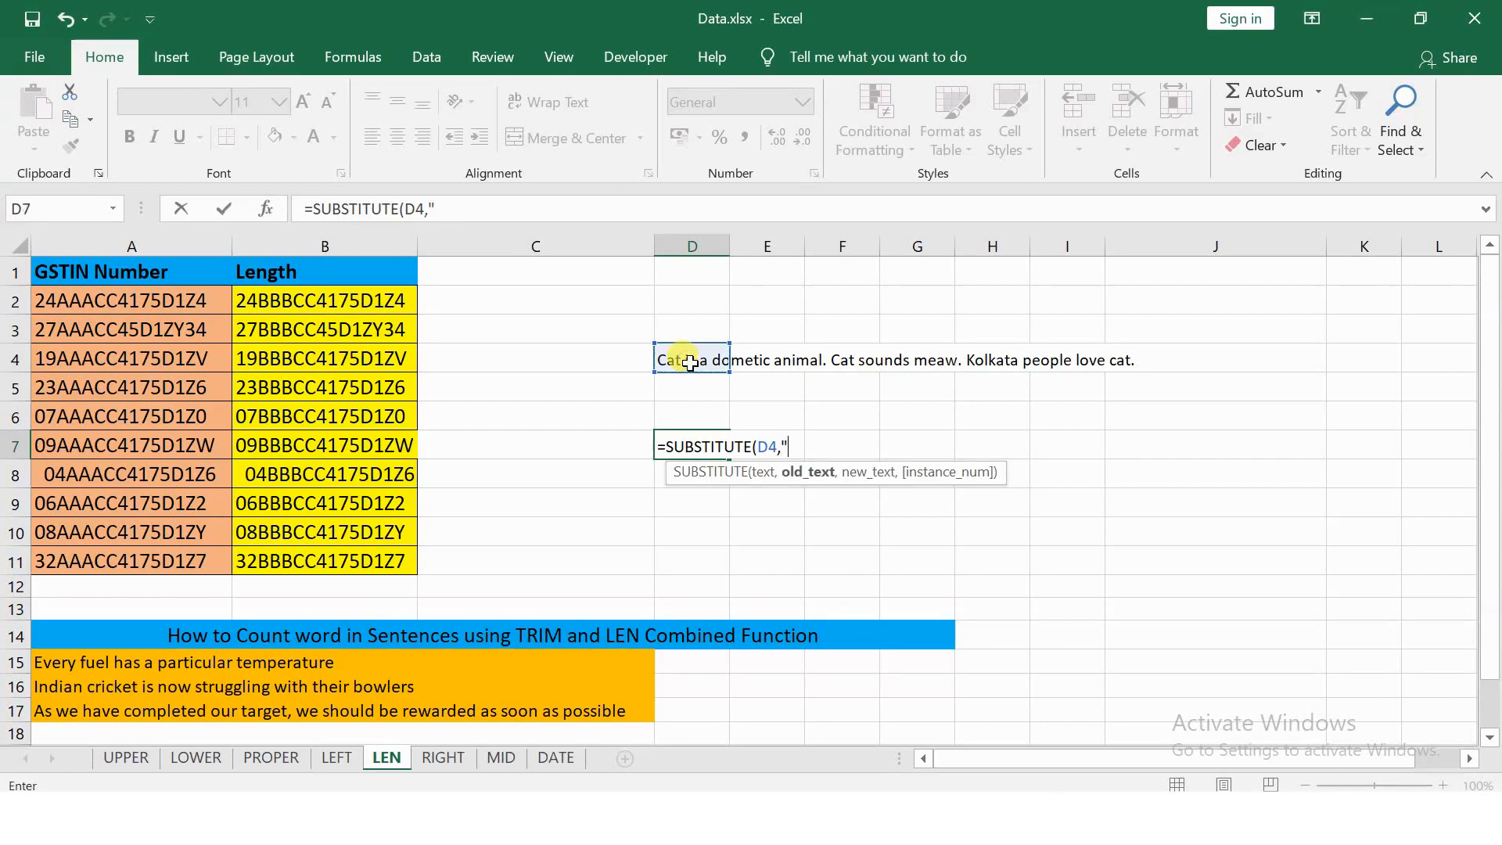
{"action": "type", "text": "\"cat"}
{"action": "type", "text": ","}
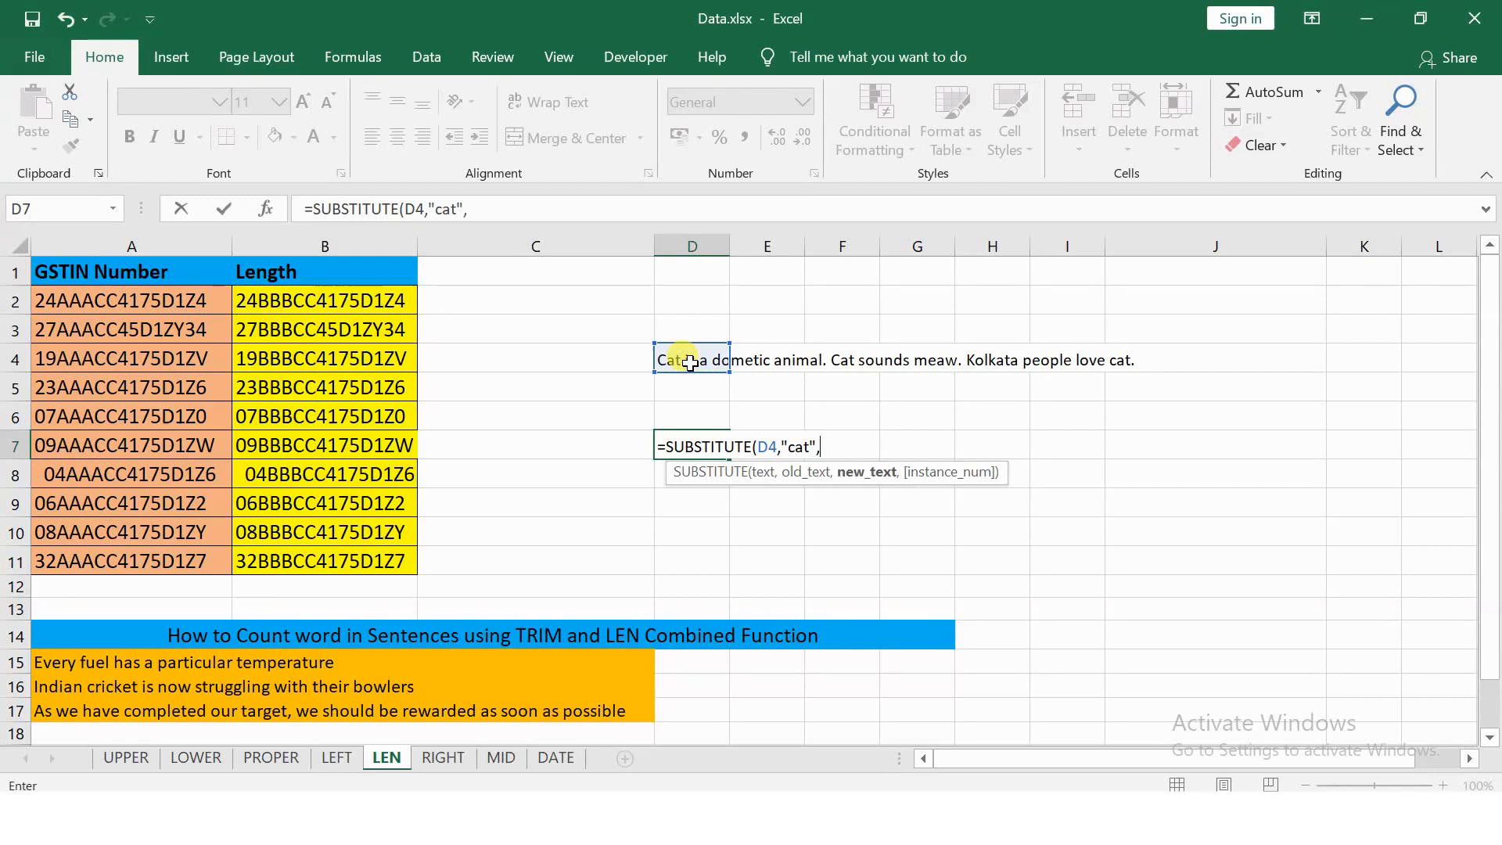
{"action": "type", "text": "\"Dog\")"}
{"action": "key", "text": "Return"}
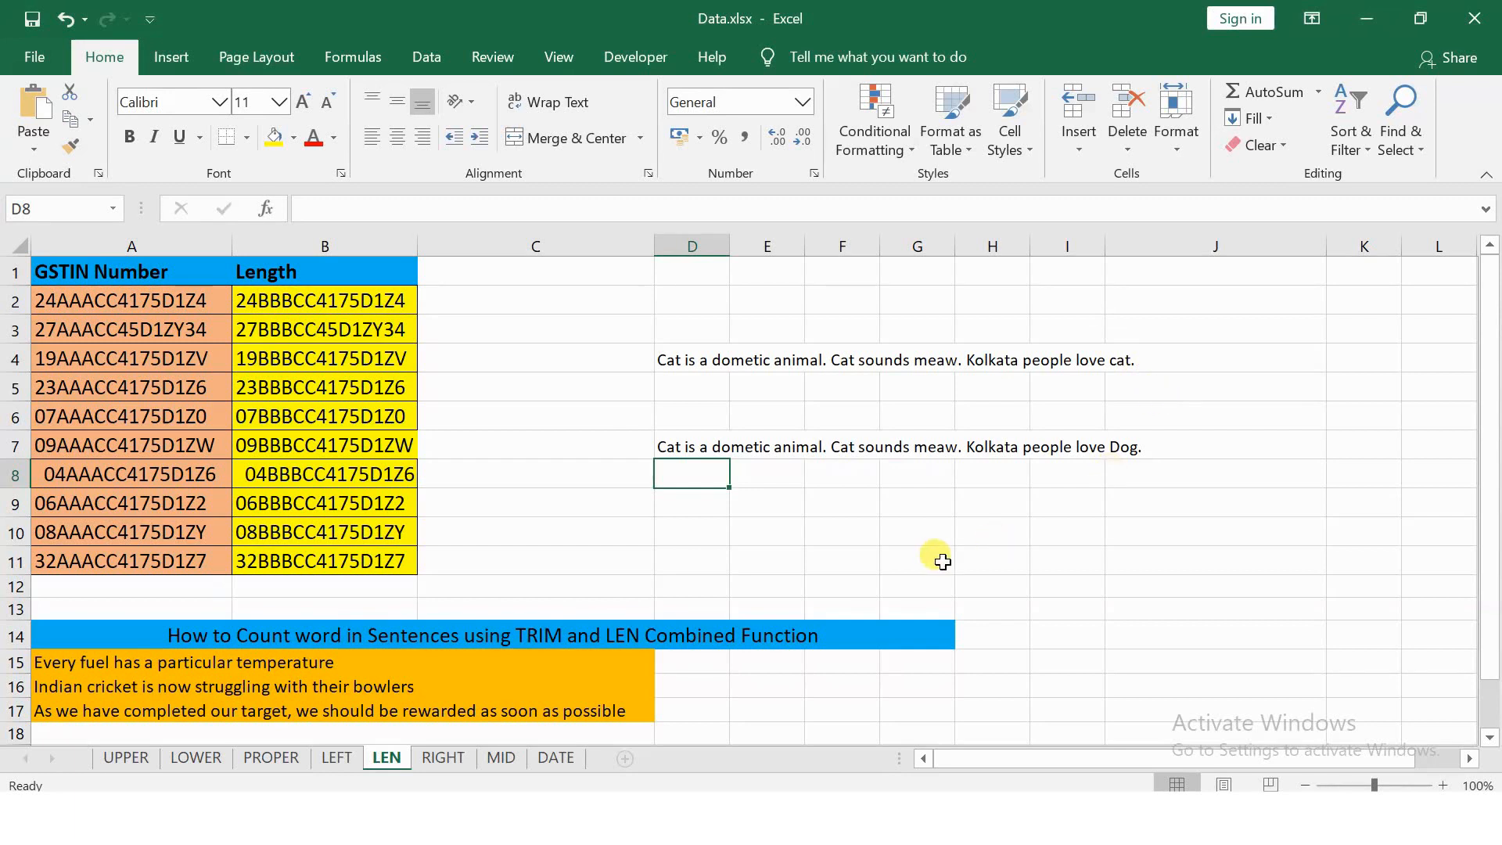
Step: Undo the substitution formula in D7 and the sample sentence in D4
{"action": "key", "text": "ctrl+z"}
{"action": "key", "text": "ctrl+z"}
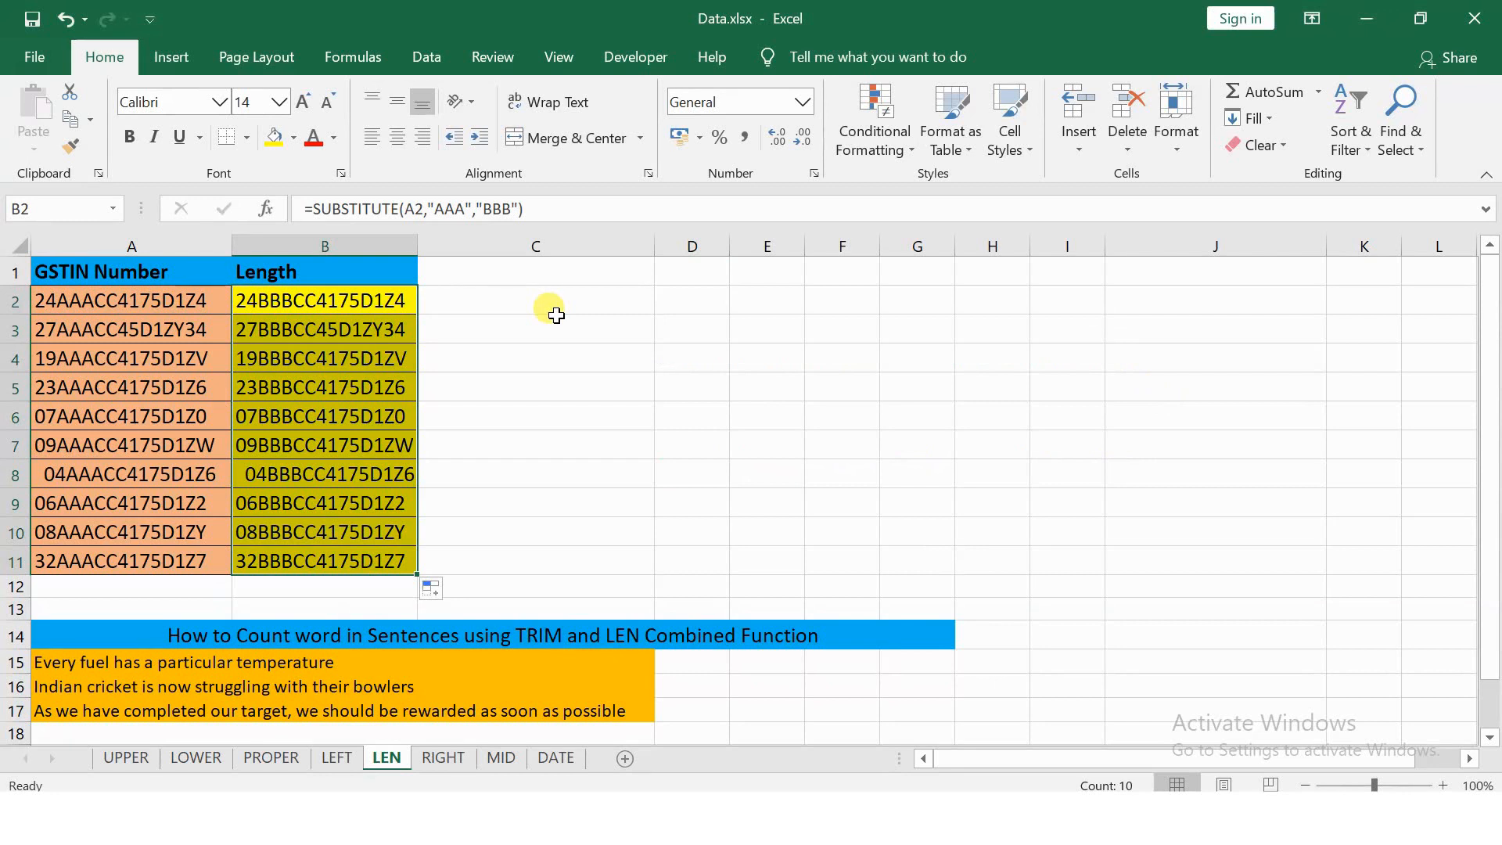
{"action": "left_click", "coordinate": [735, 328]}
Step: Count the characters of the first sentence by entering =LEN(A15) in D15, and review that formula
{"action": "scroll", "coordinate": [731, 329], "scroll_direction": "down", "scroll_amount": 2}
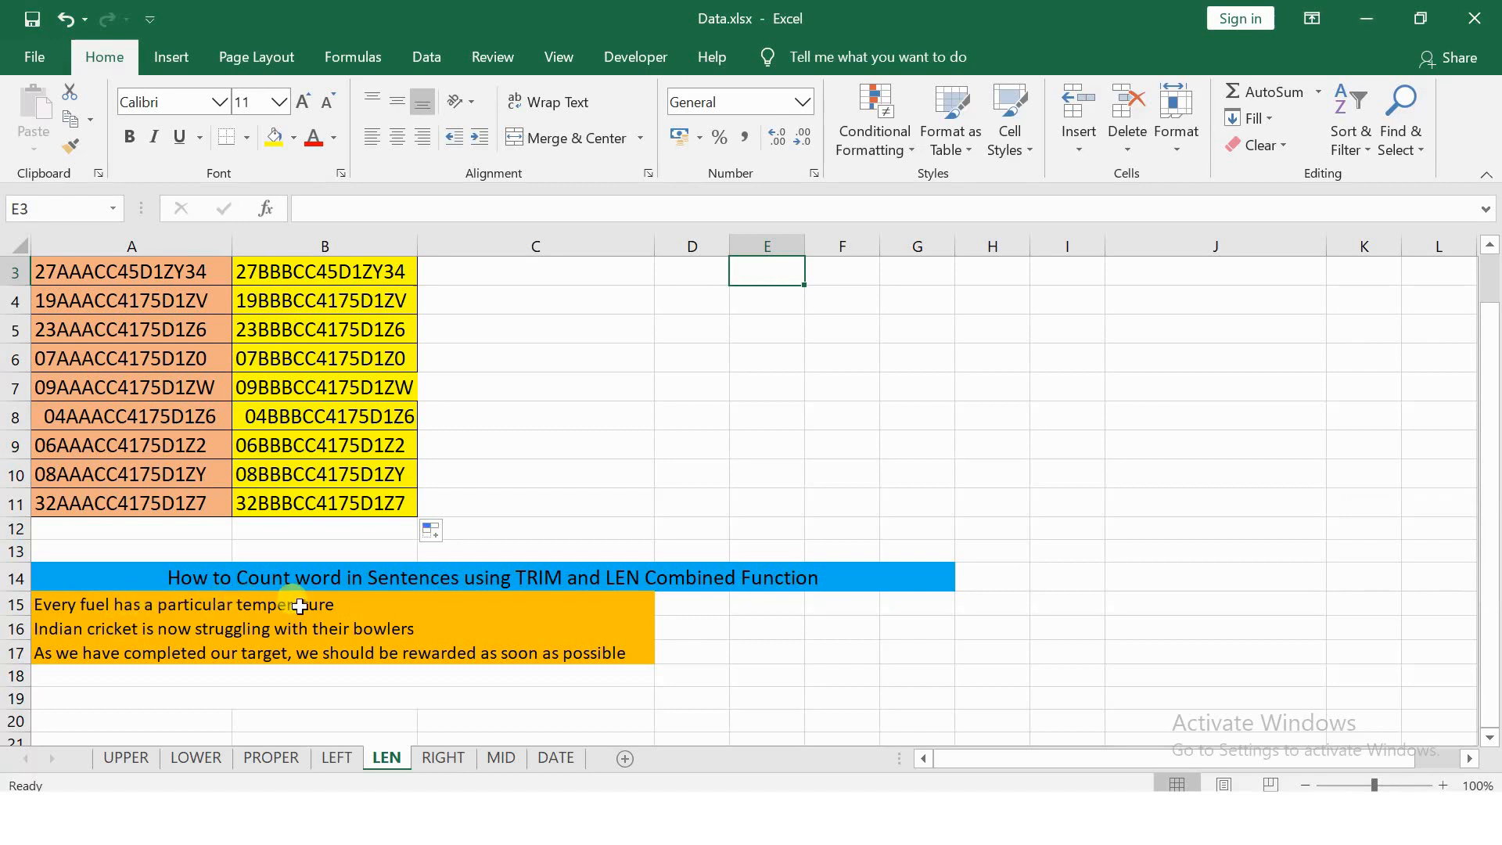
{"action": "scroll", "coordinate": [300, 606], "scroll_direction": "up", "scroll_amount": 1}
{"action": "left_click", "coordinate": [699, 626]}
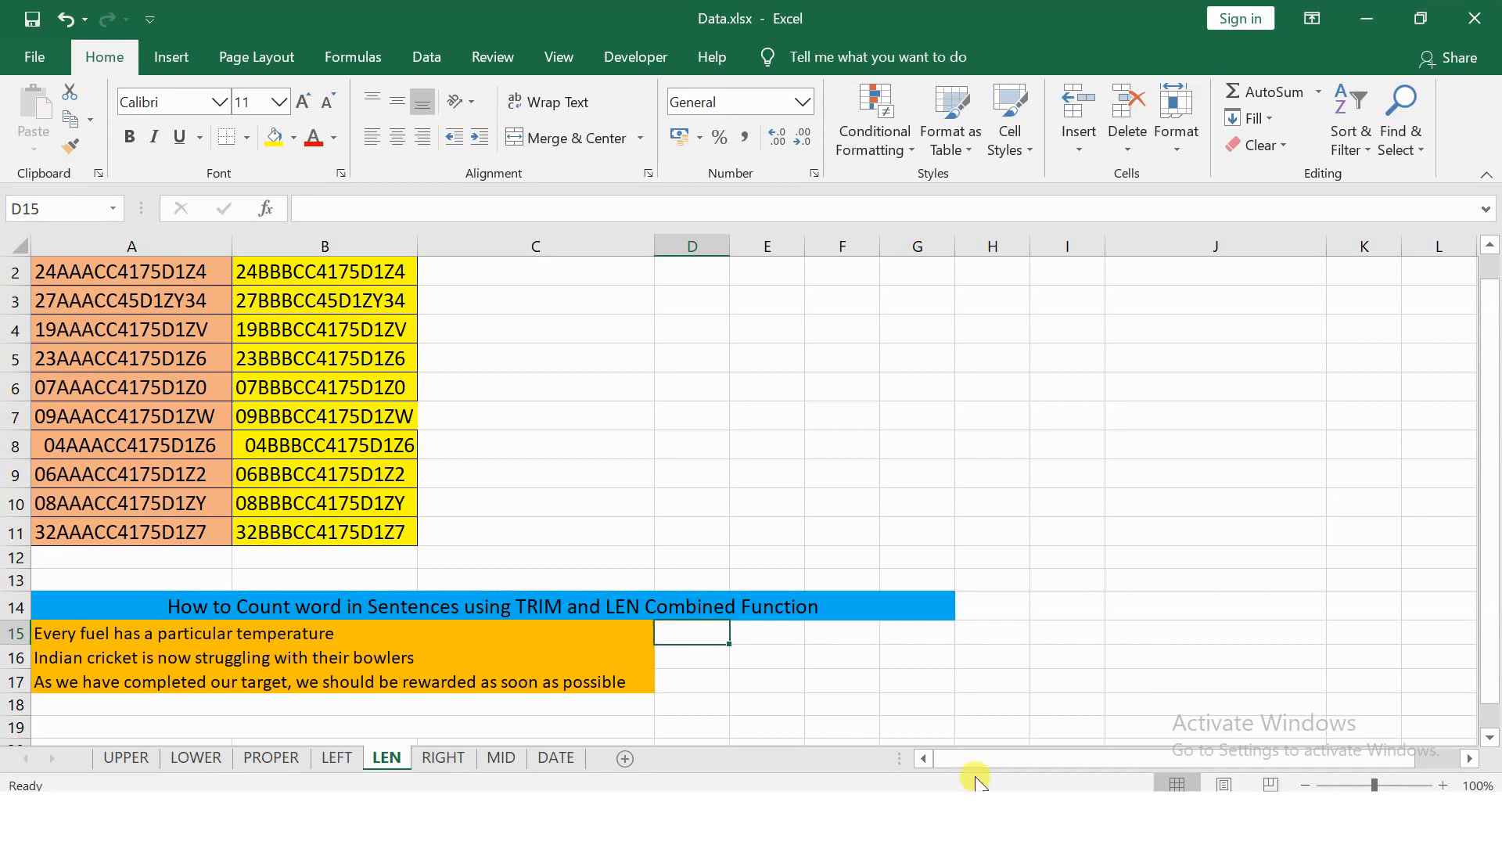
{"action": "type", "text": "=LEN("}
{"action": "left_click", "coordinate": [278, 631]}
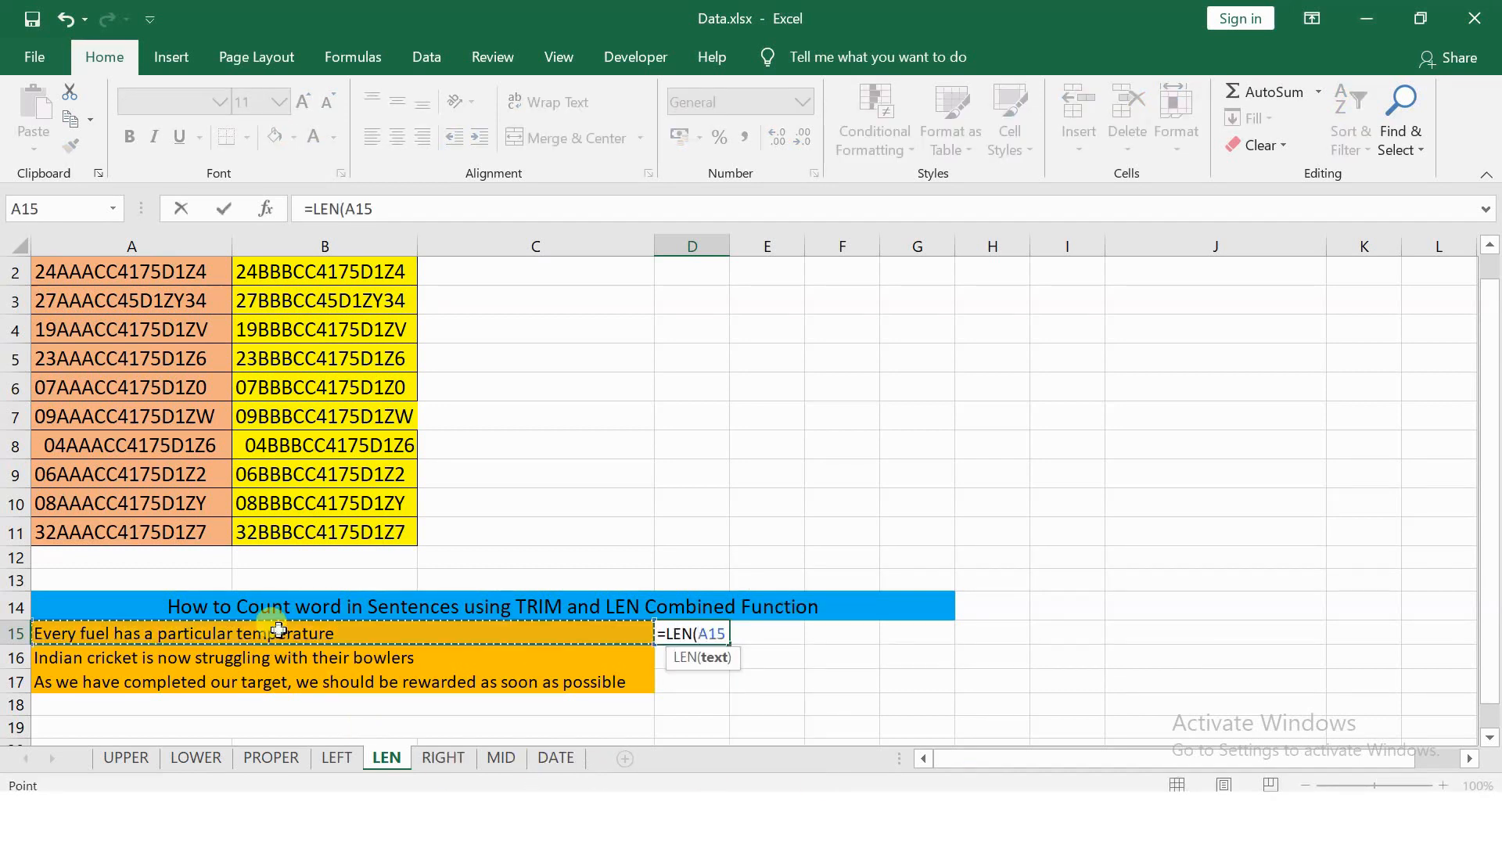
{"action": "key", "text": "Return"}
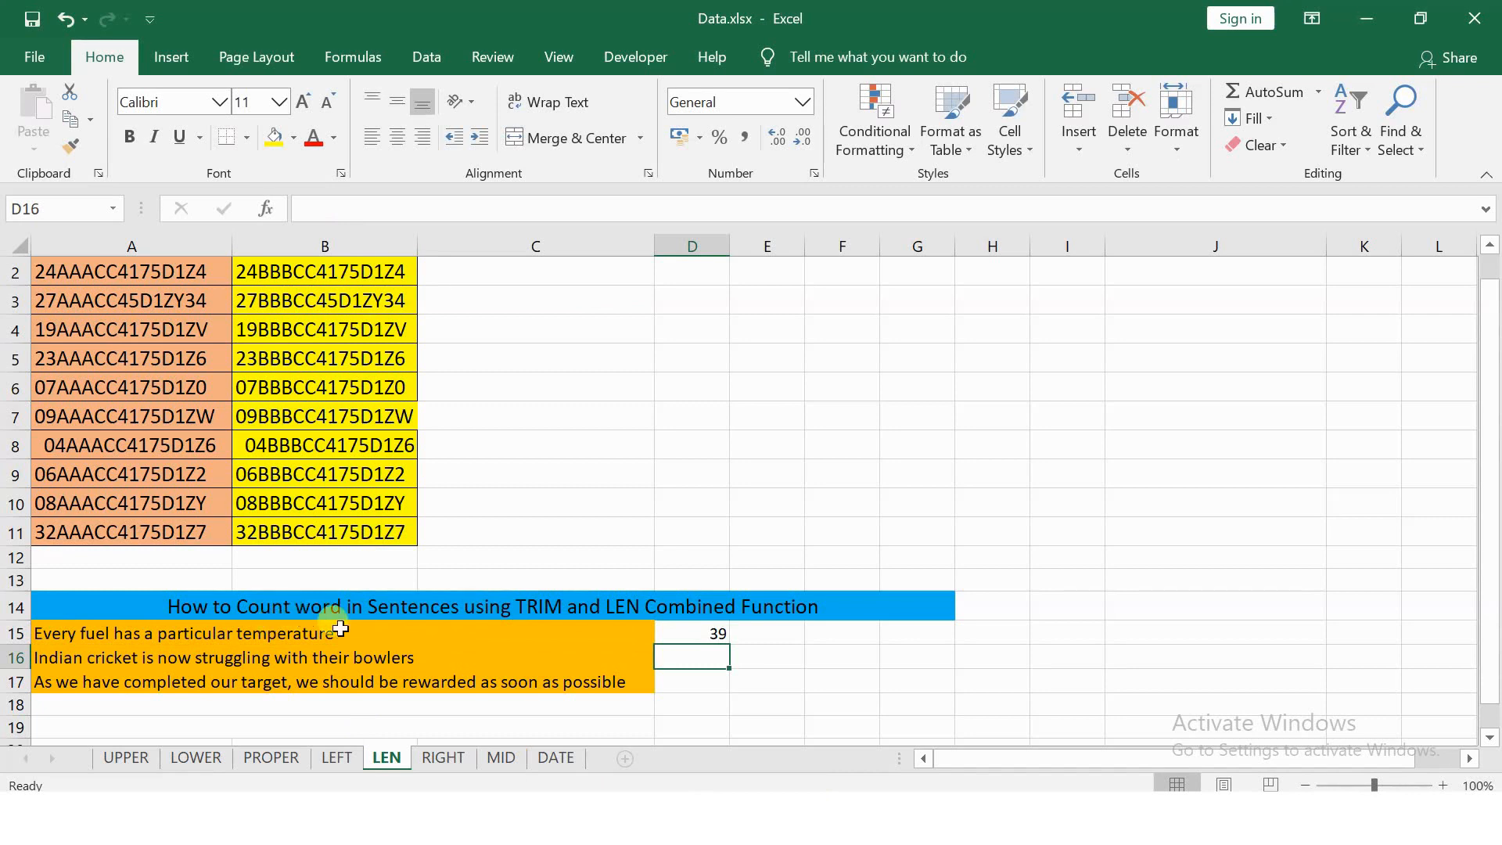
{"action": "left_click", "coordinate": [684, 634]}
{"action": "double_click", "coordinate": [688, 637]}
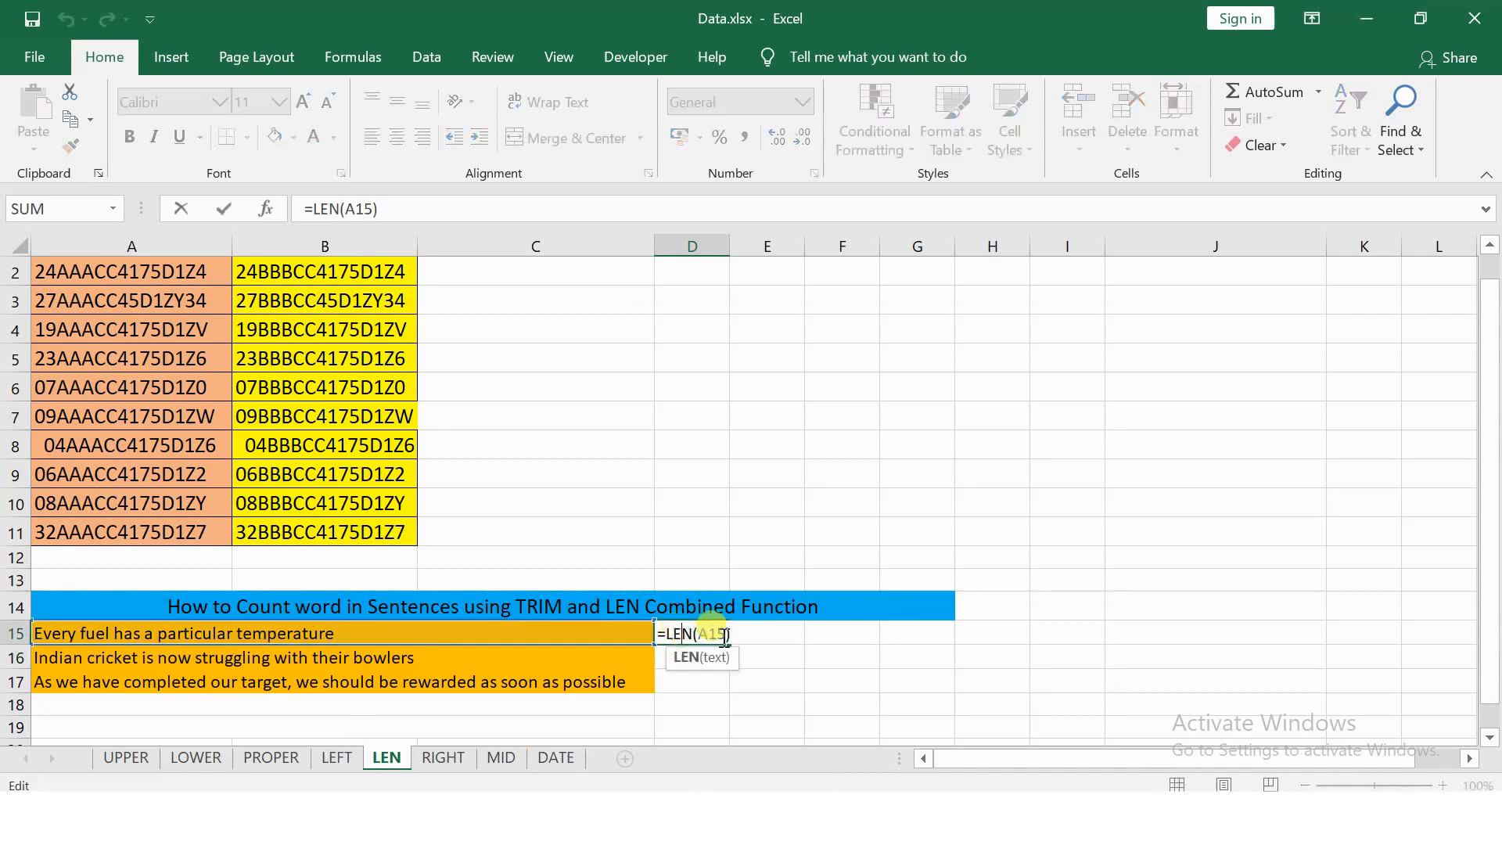
{"action": "left_click", "coordinate": [740, 635]}
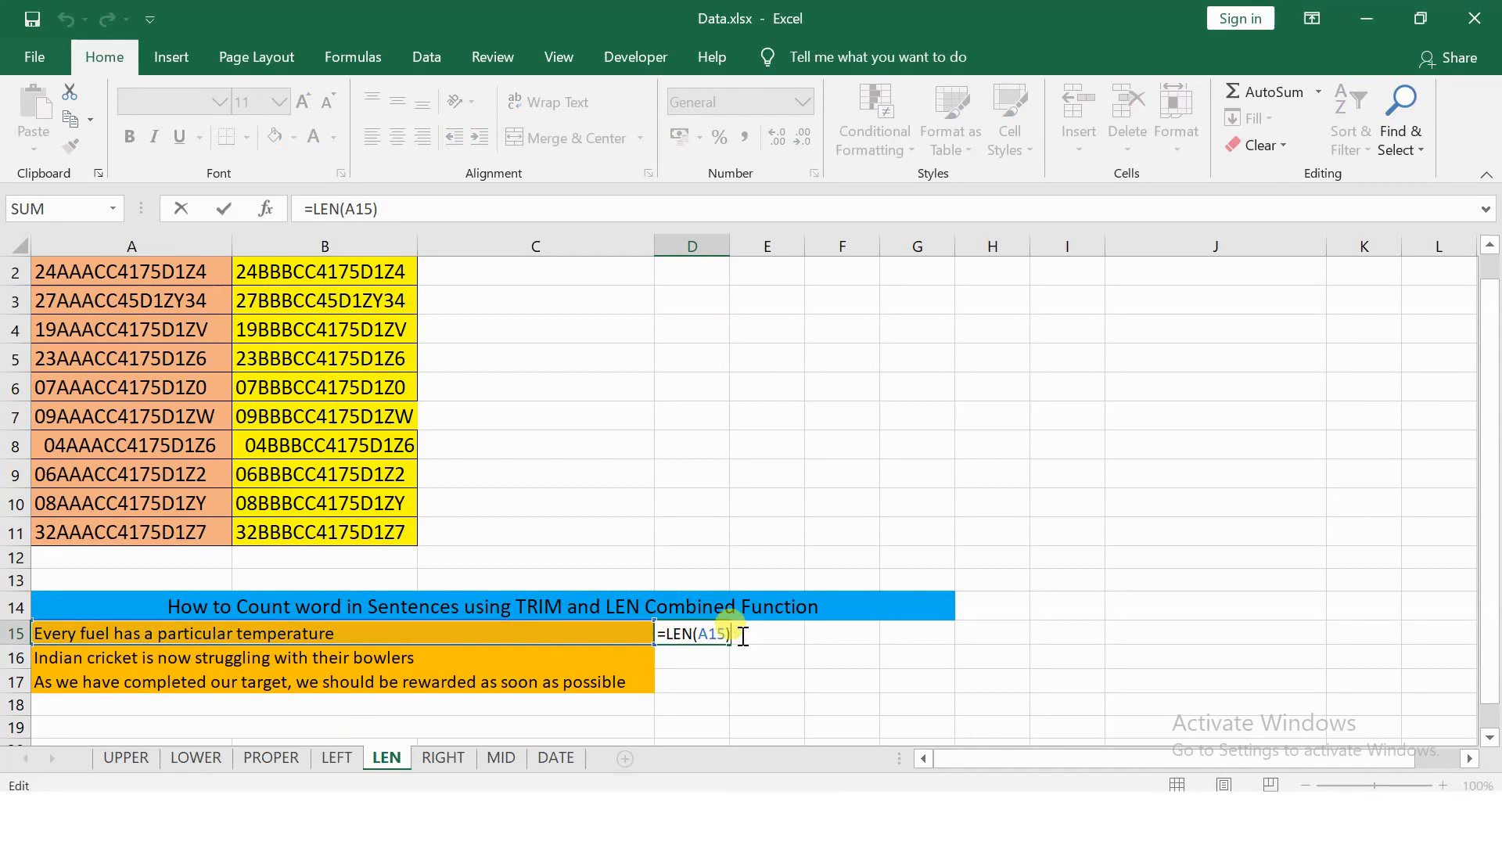
{"action": "key", "text": "ctrl+Return"}
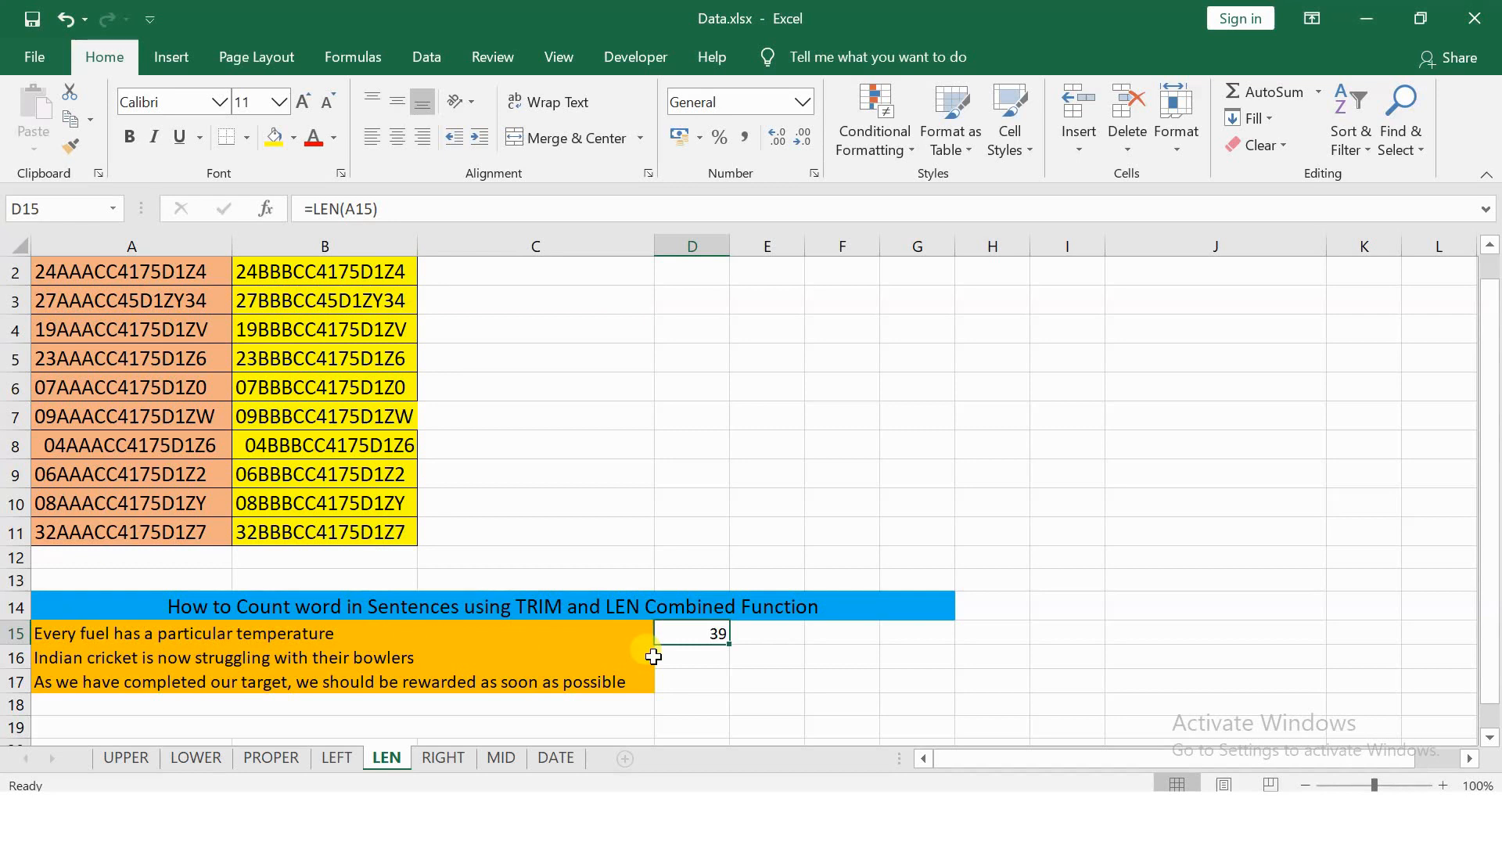
Step: Strip all spaces from the first sentence by entering =SUBSTITUTE(A15," ","") in E15
{"action": "left_click", "coordinate": [770, 626]}
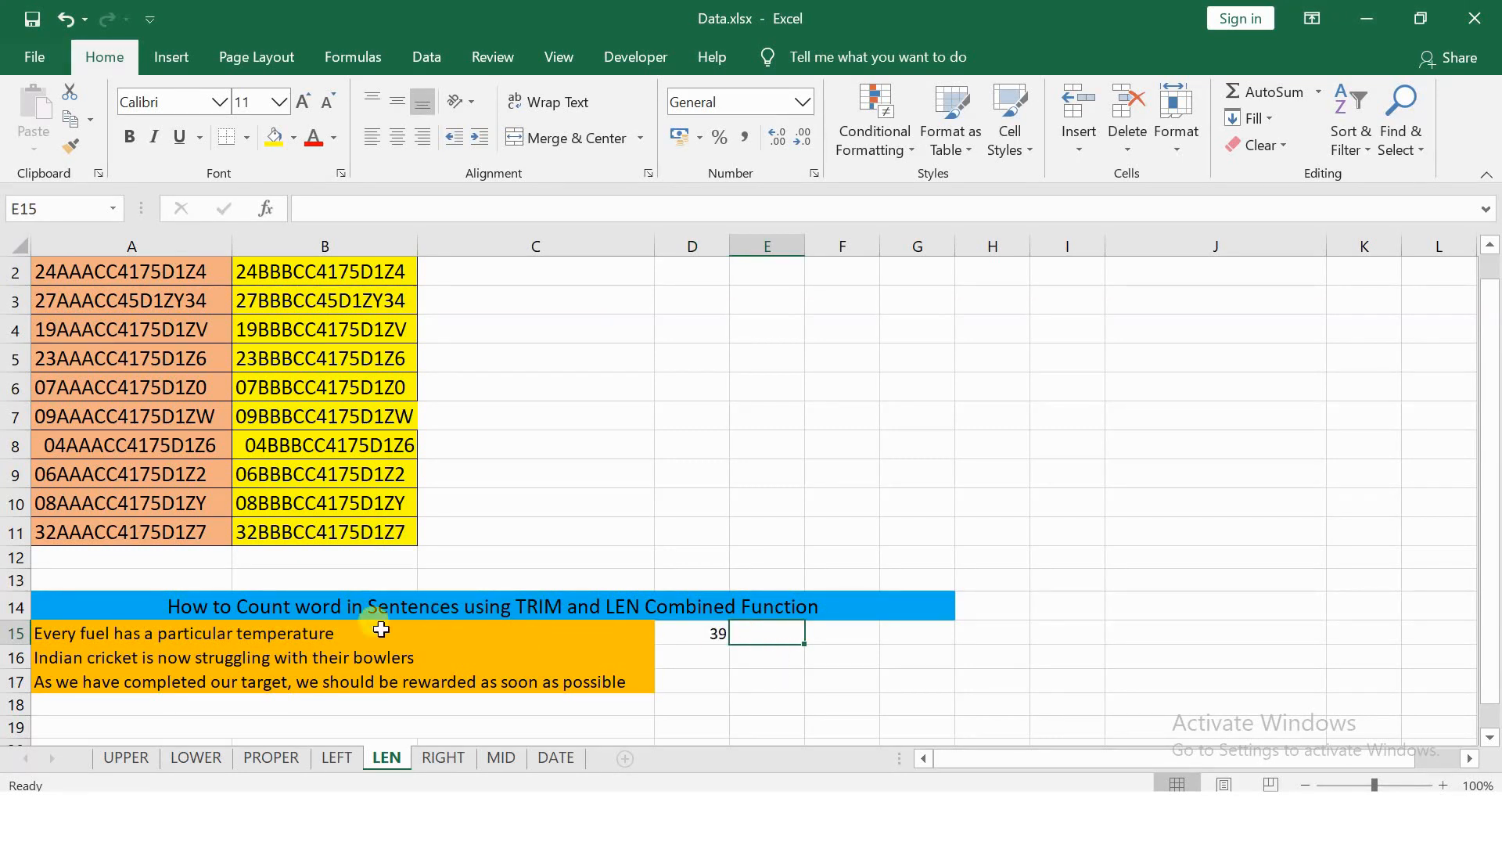
{"action": "type", "text": "=SUB"}
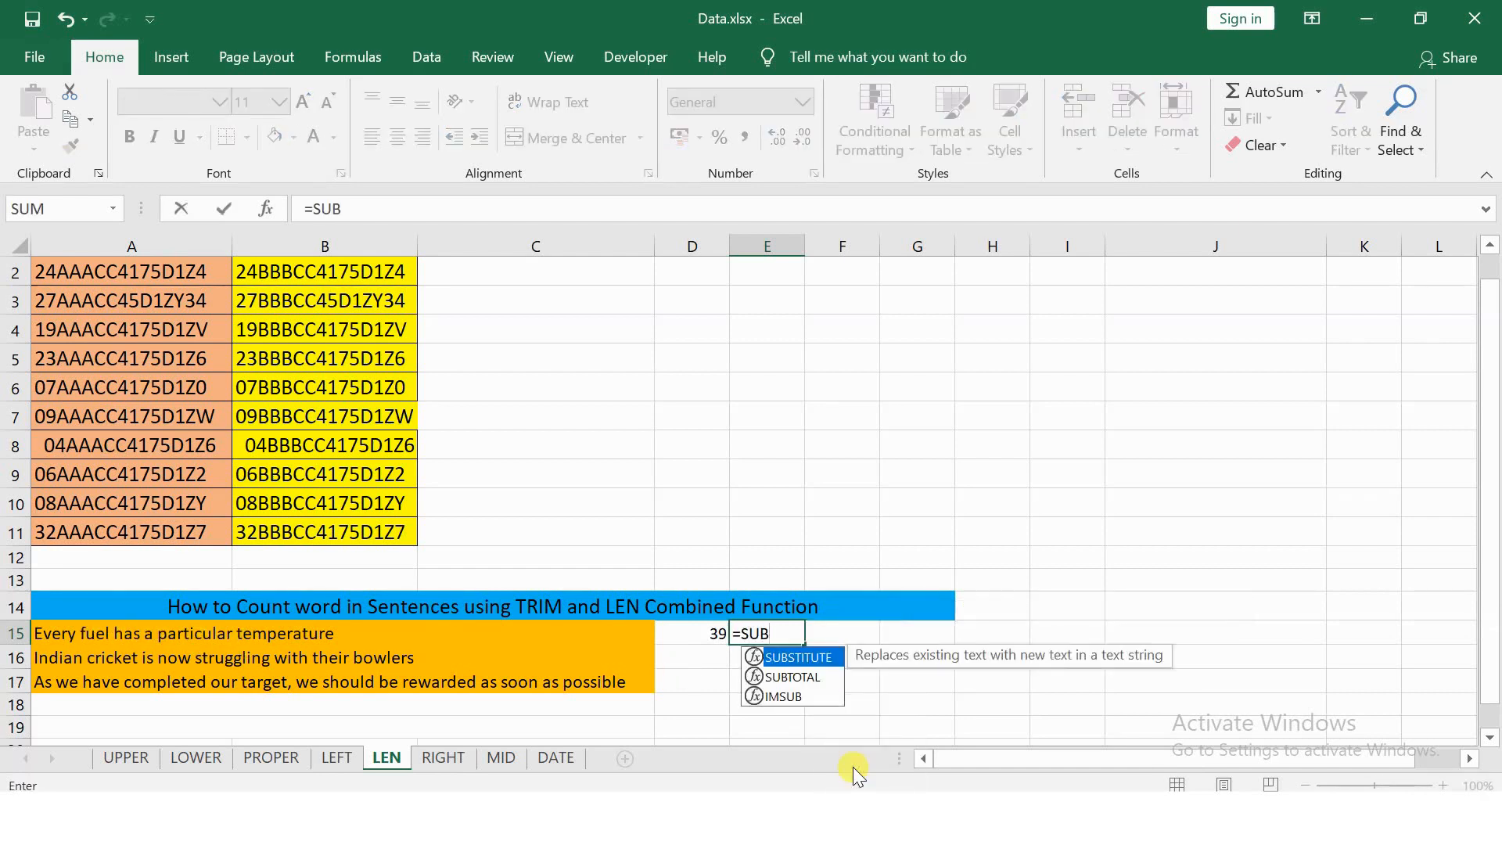
{"action": "key", "text": "Tab"}
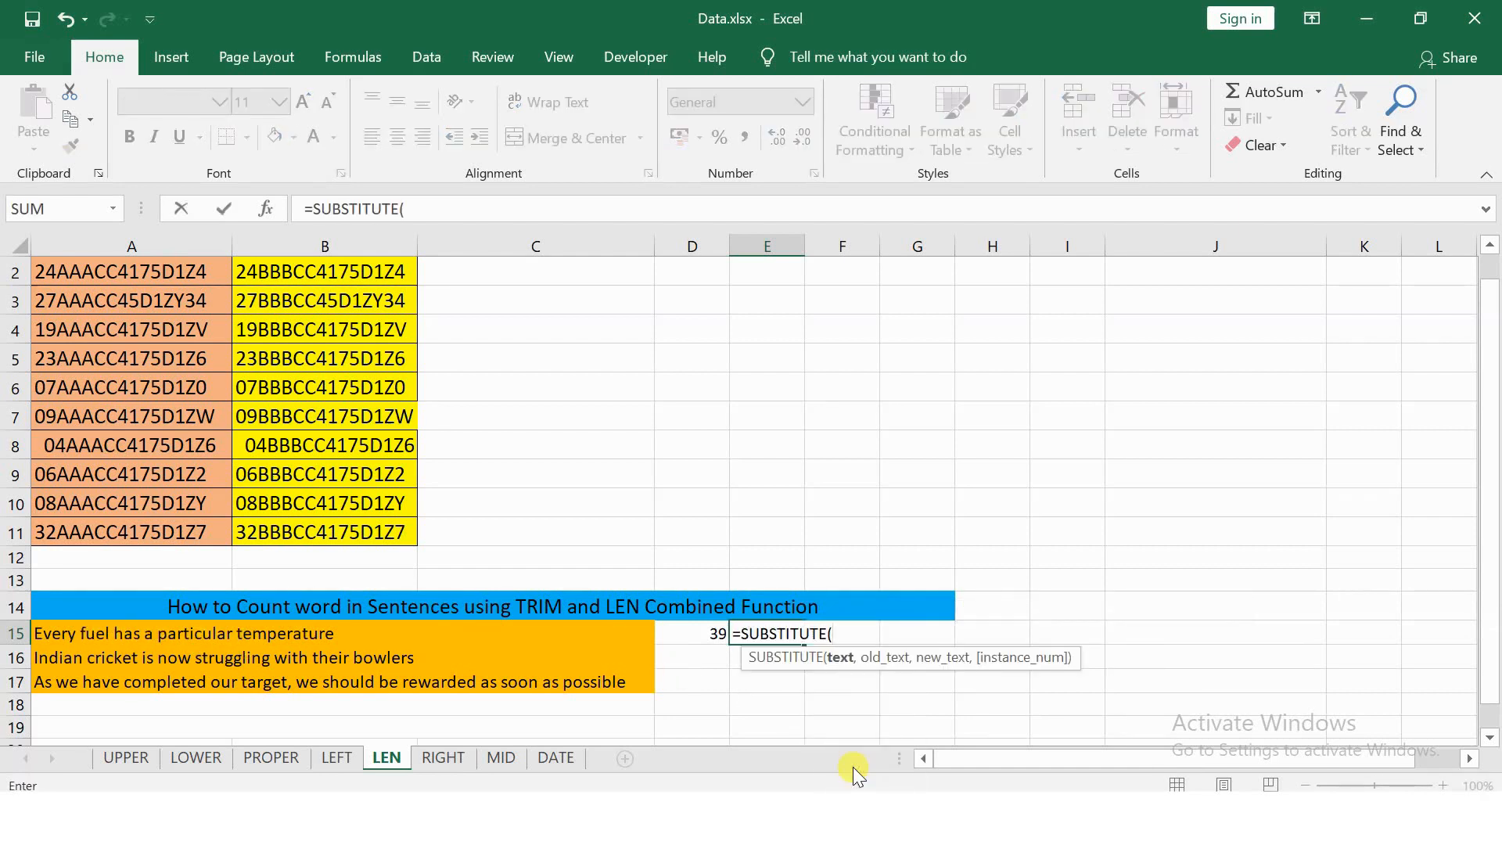
{"action": "left_click", "coordinate": [252, 632]}
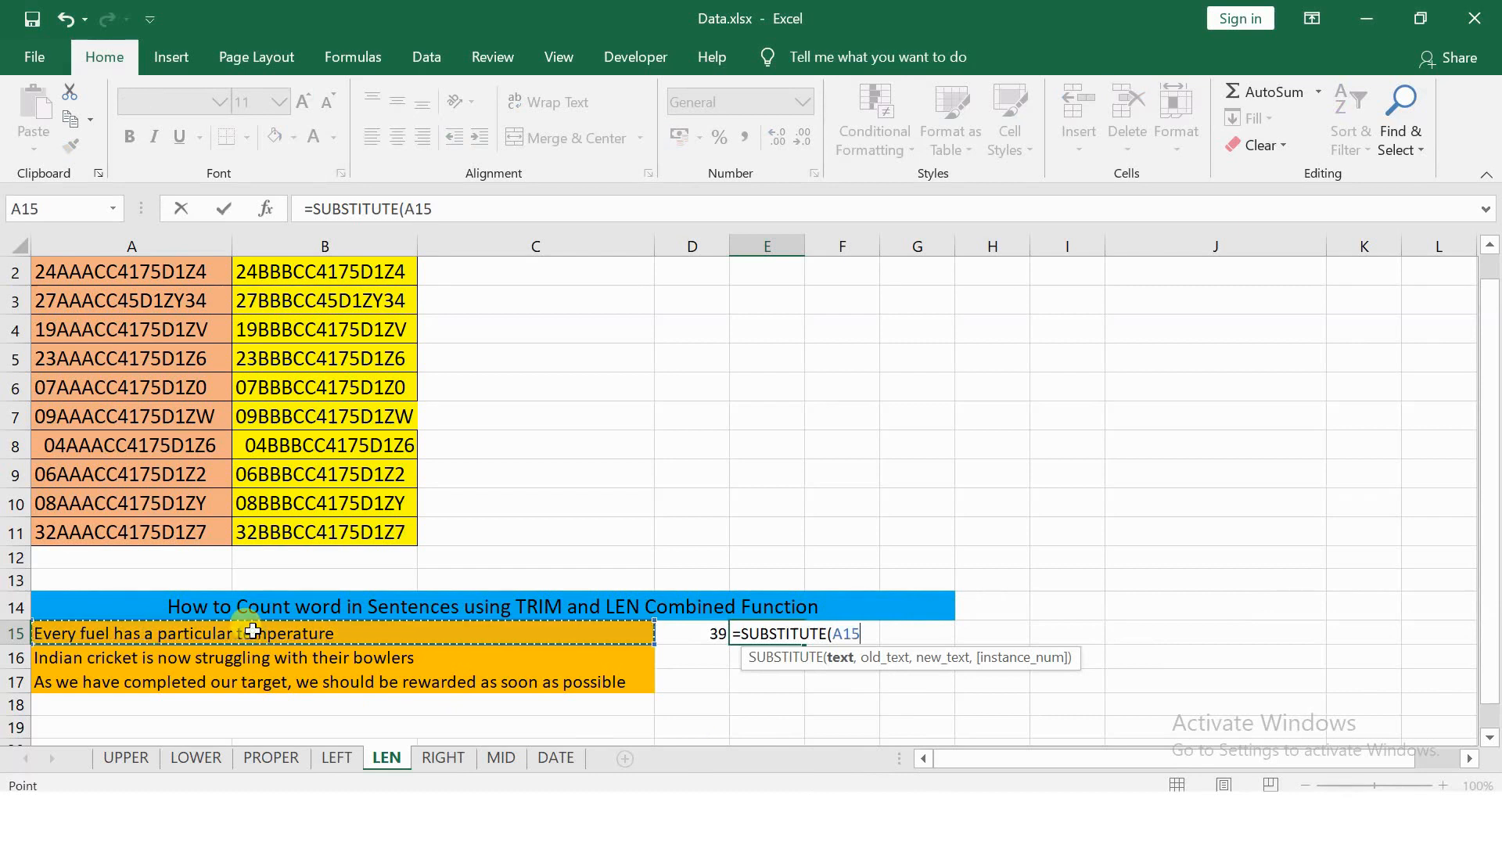
{"action": "type", "text": ","}
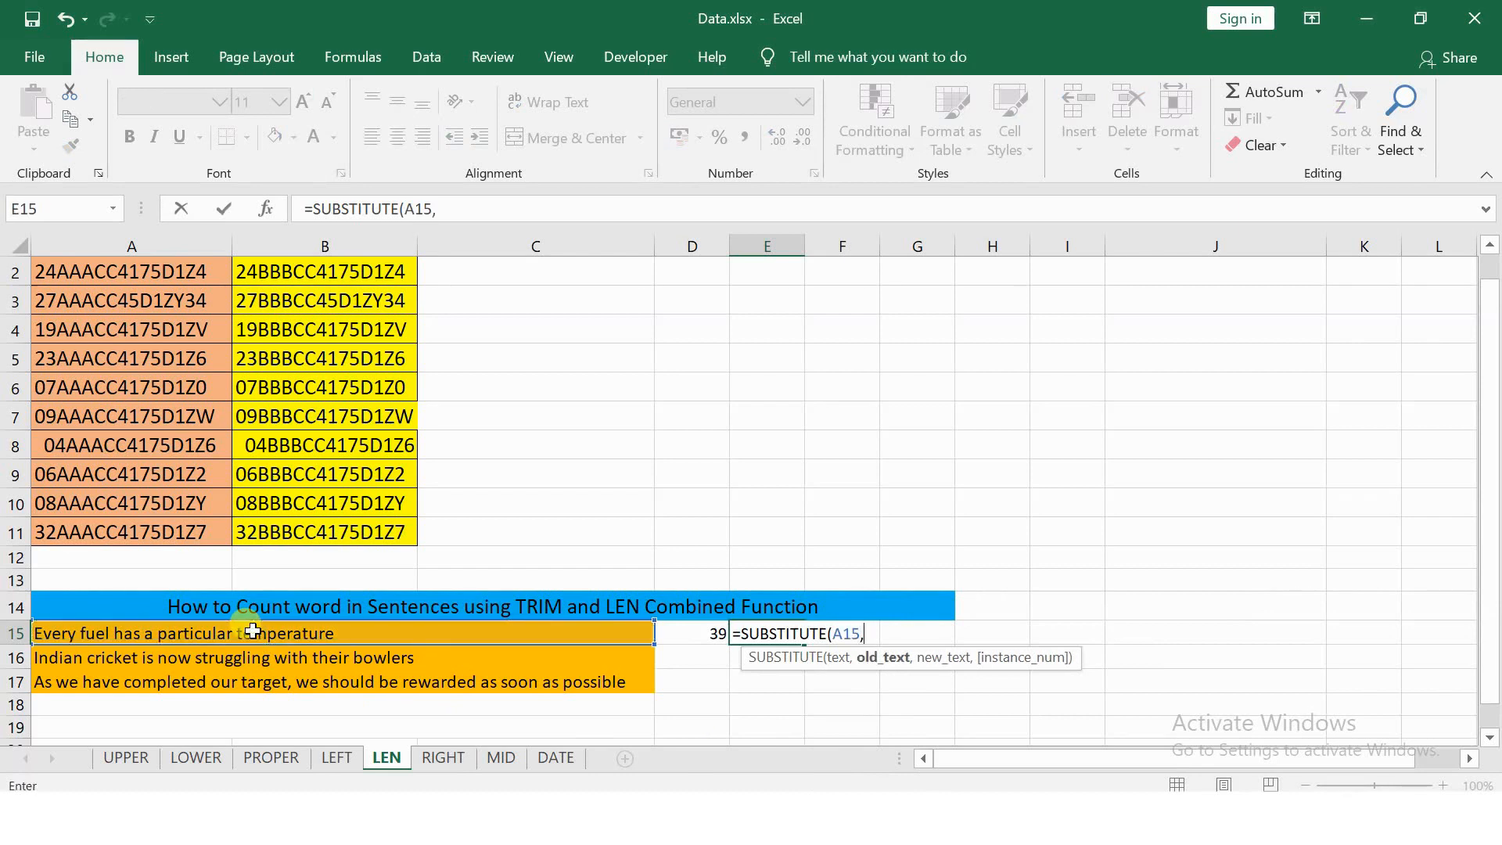
{"action": "type", "text": "\" \","}
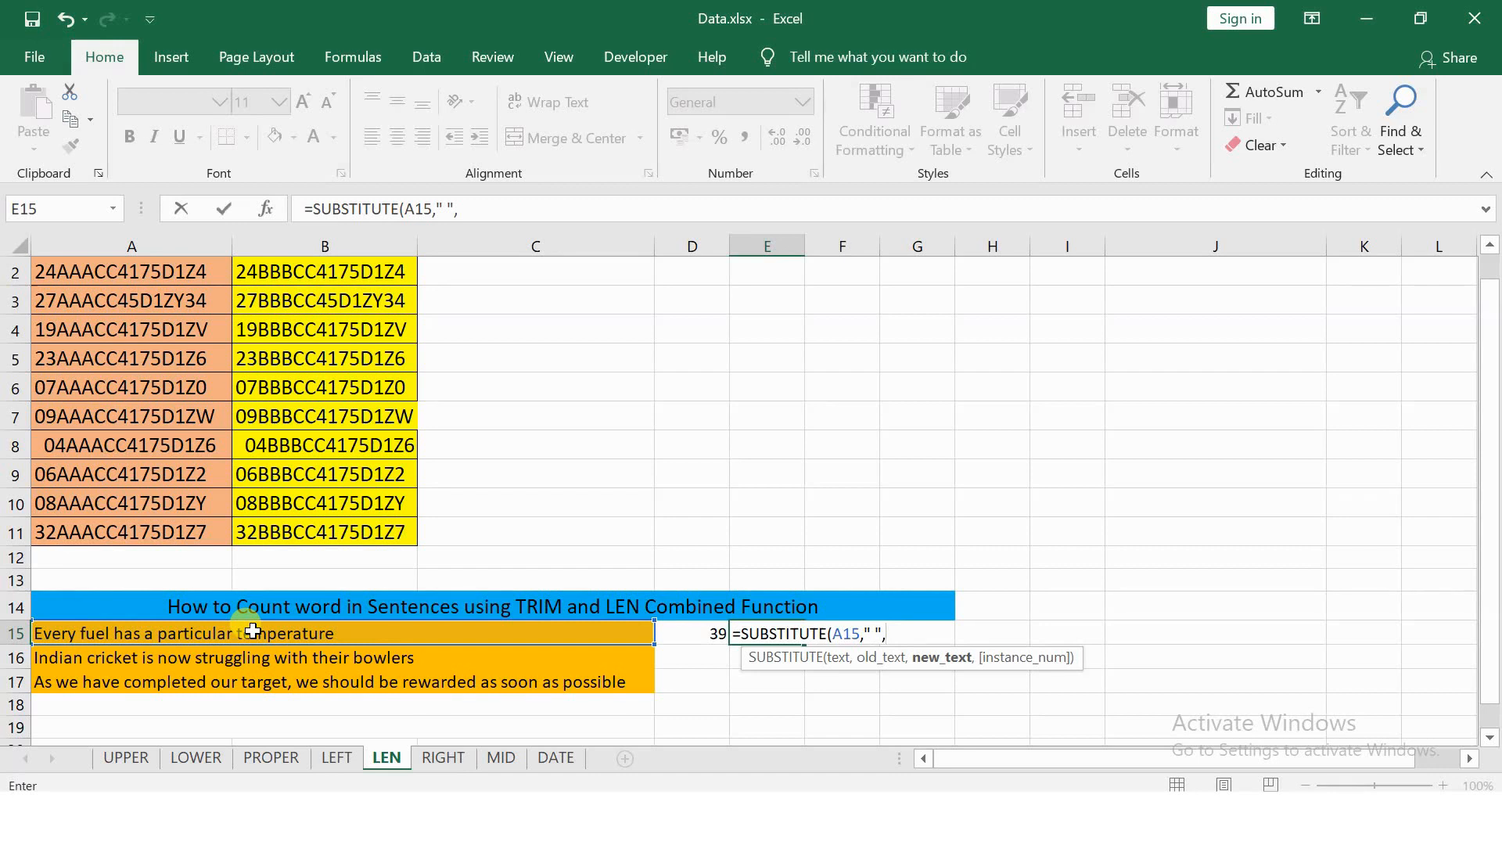
{"action": "type", "text": "\")"}
{"action": "key", "text": "Return"}
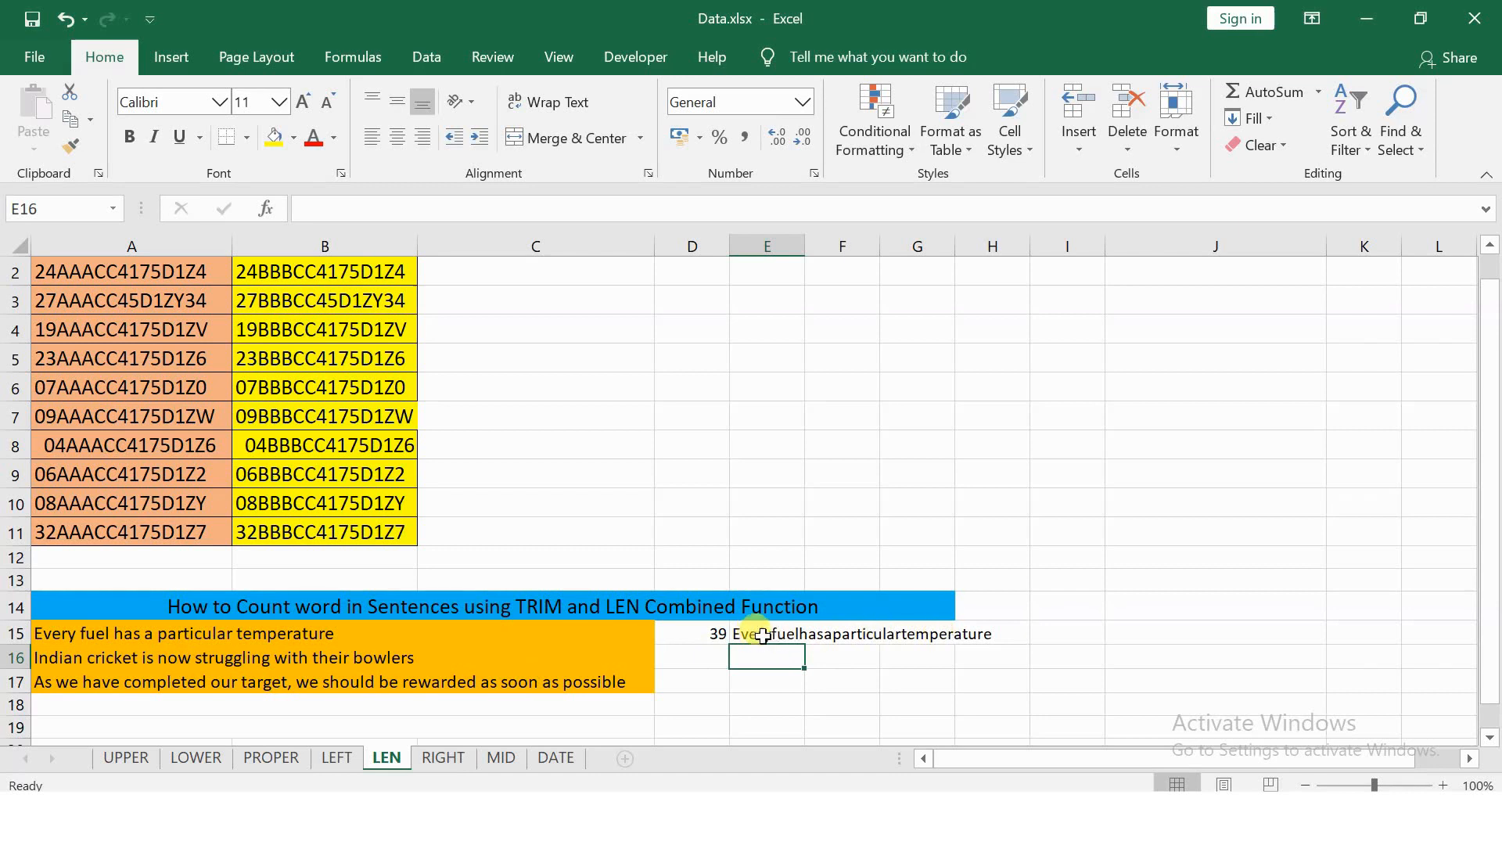
Step: Count the characters of the space-free sentence by entering =LEN(E15) in E16
{"action": "type", "text": "=LEB"}
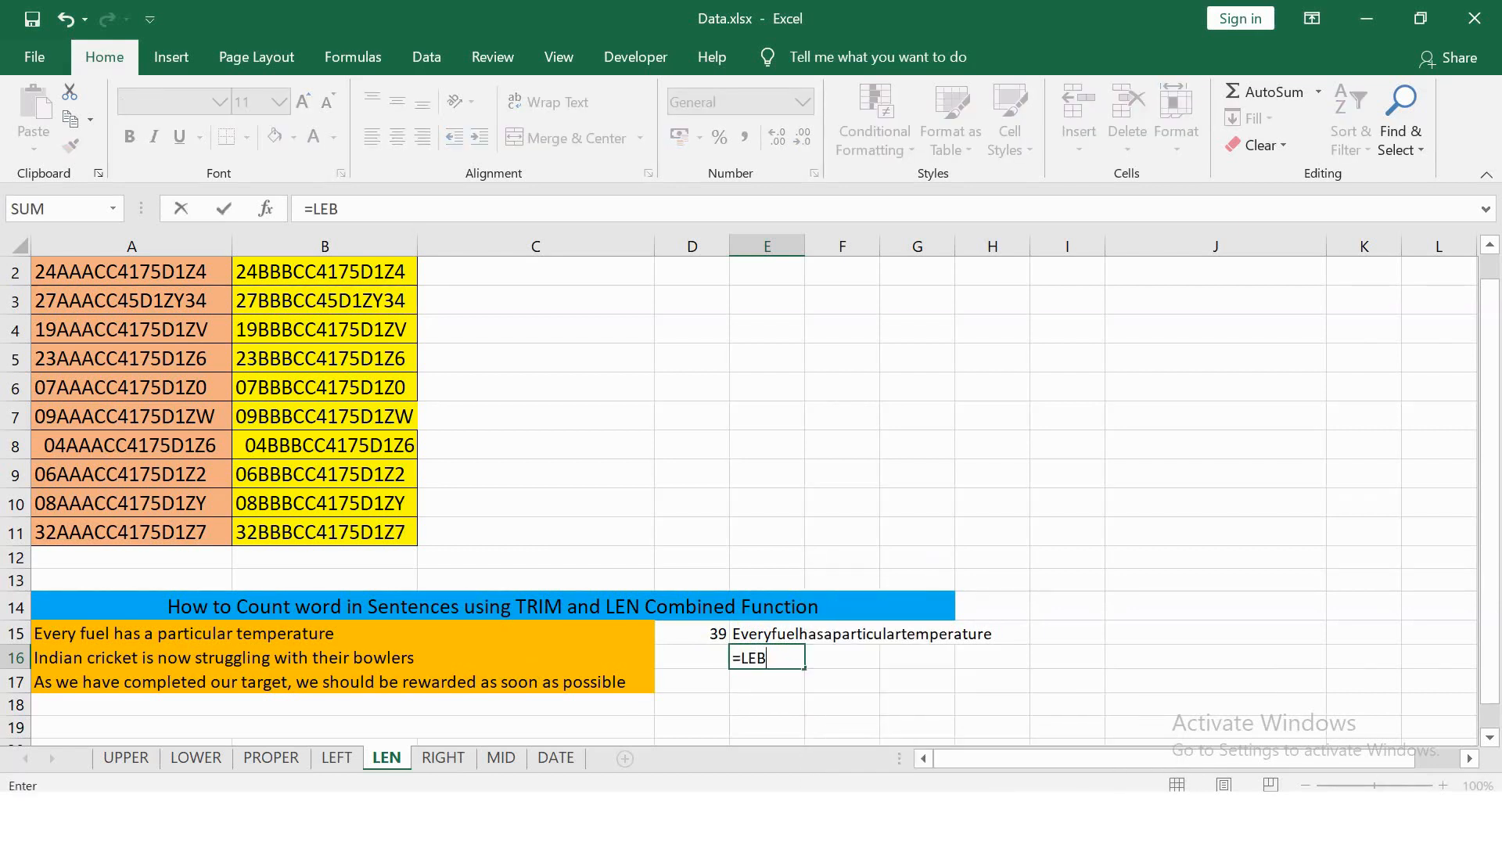
{"action": "key", "text": "BackSpace"}
{"action": "type", "text": "N("}
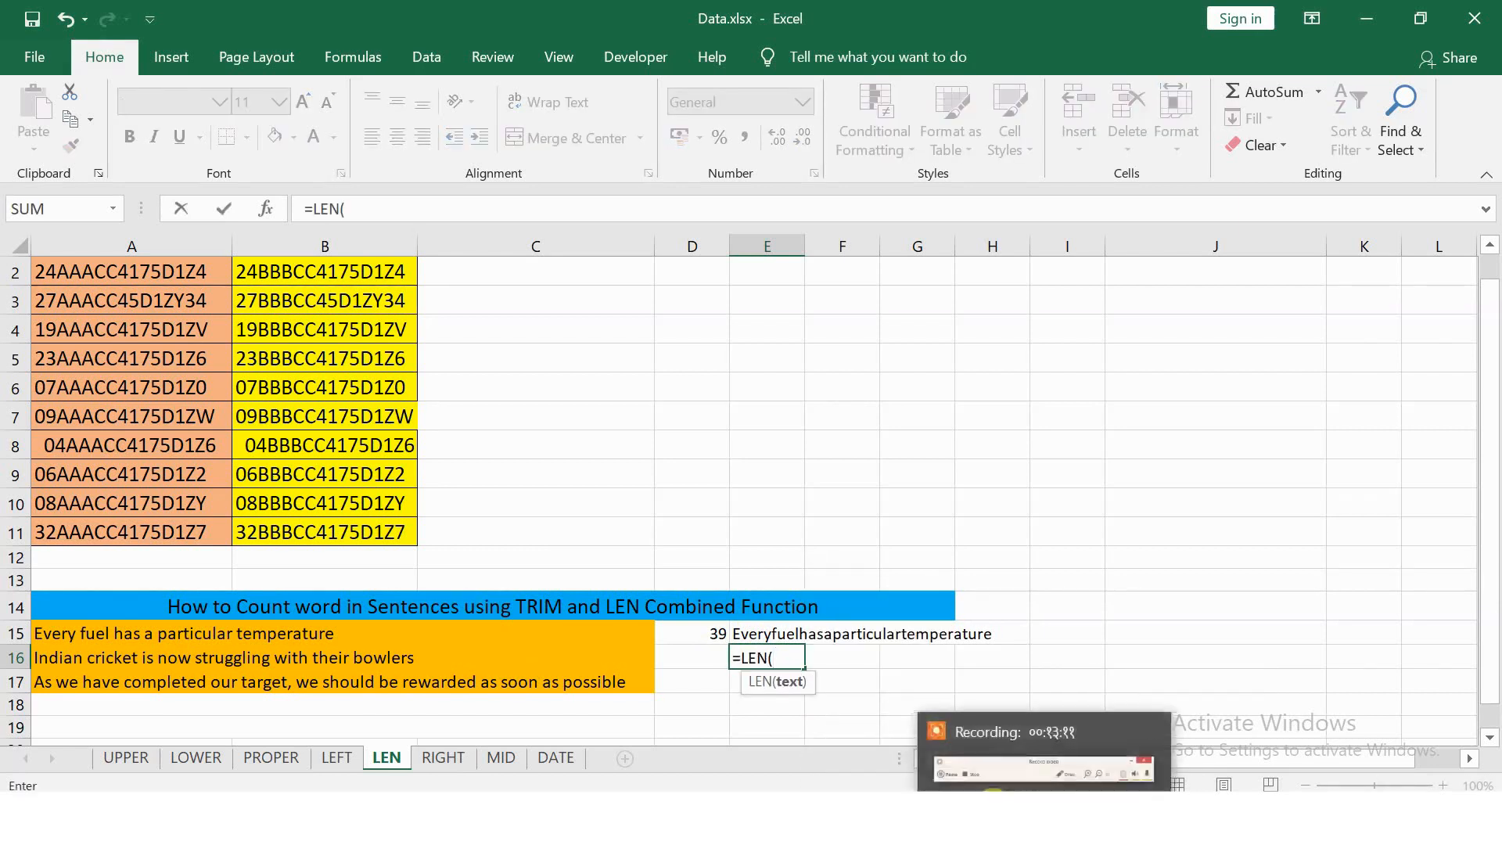
{"action": "left_click", "coordinate": [776, 634]}
{"action": "key", "text": "Return"}
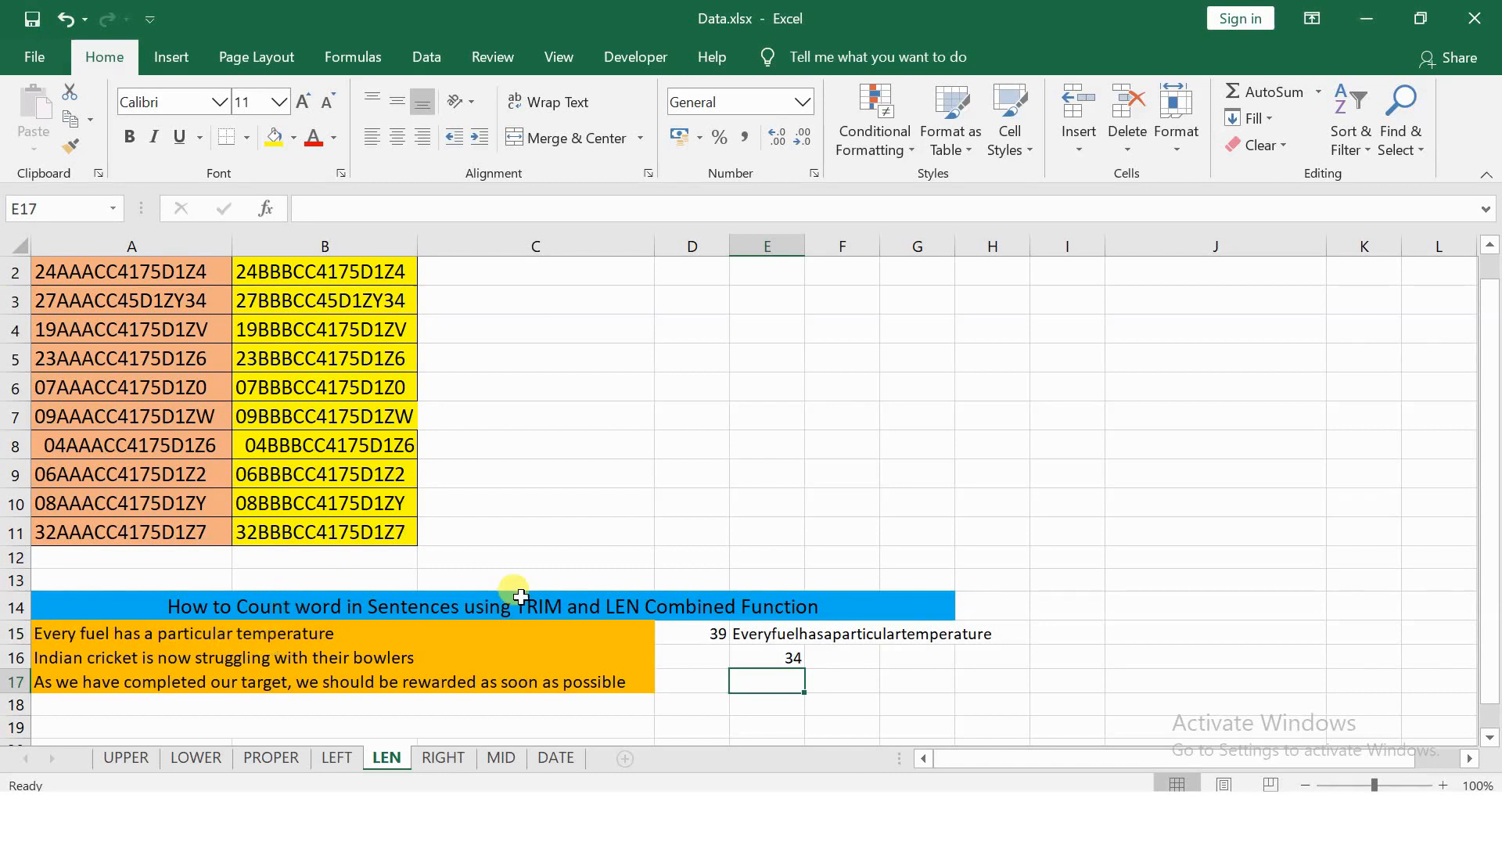
Step: Clear the trial formulas from the range D15:E16
{"action": "left_click", "coordinate": [706, 637]}
{"action": "left_click_drag", "start_coordinate": [707, 638], "coordinate": [745, 654]}
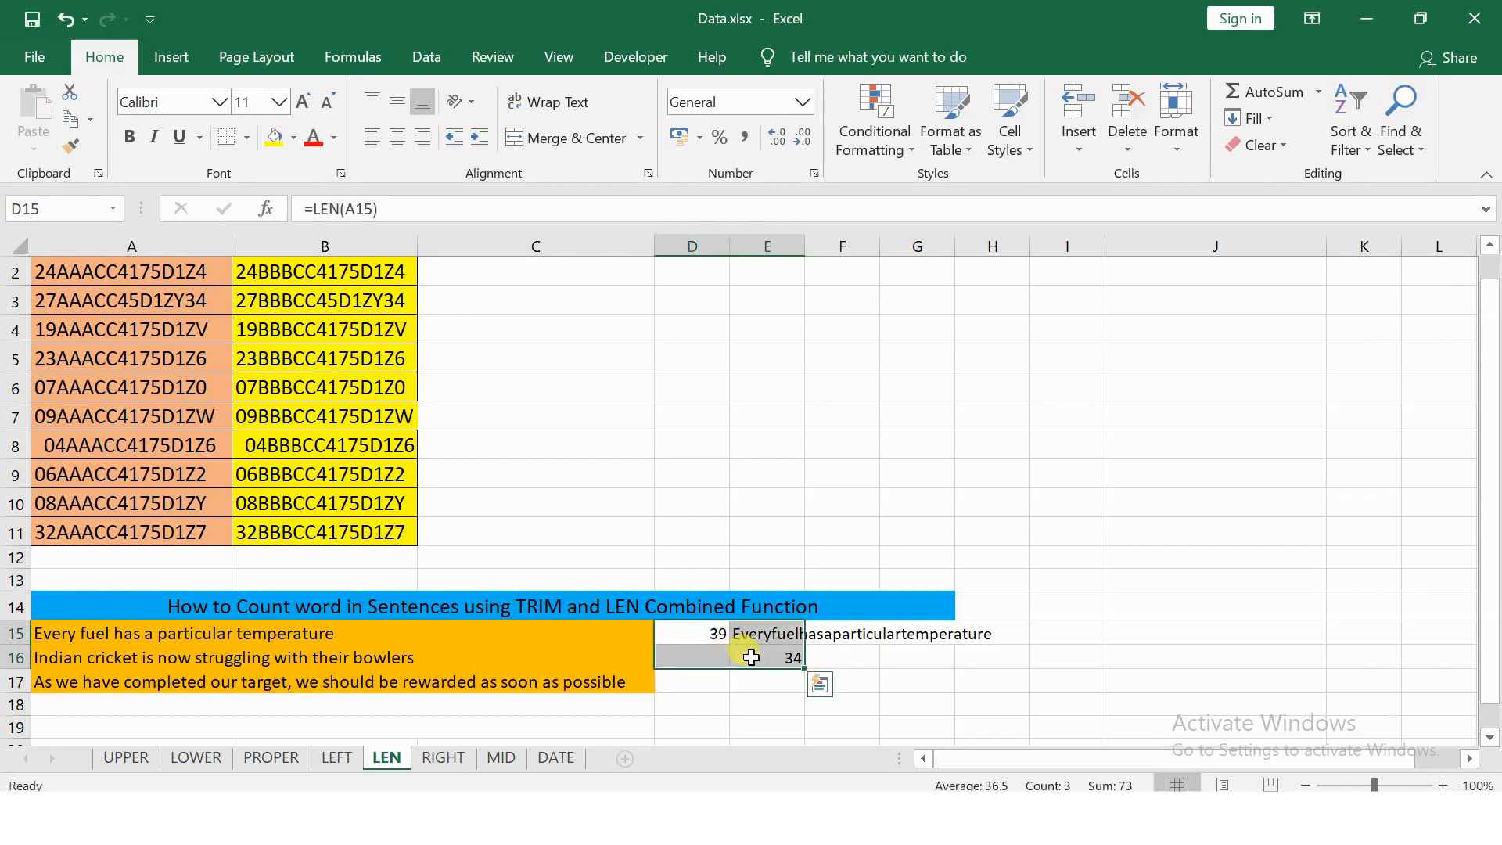
{"action": "key", "text": "Delete"}
Step: Count the words of the first sentence by entering =LEN(A15)-LEN(SUBSTITUTE(A15," ",""))+1 in D15
{"action": "left_click", "coordinate": [706, 632]}
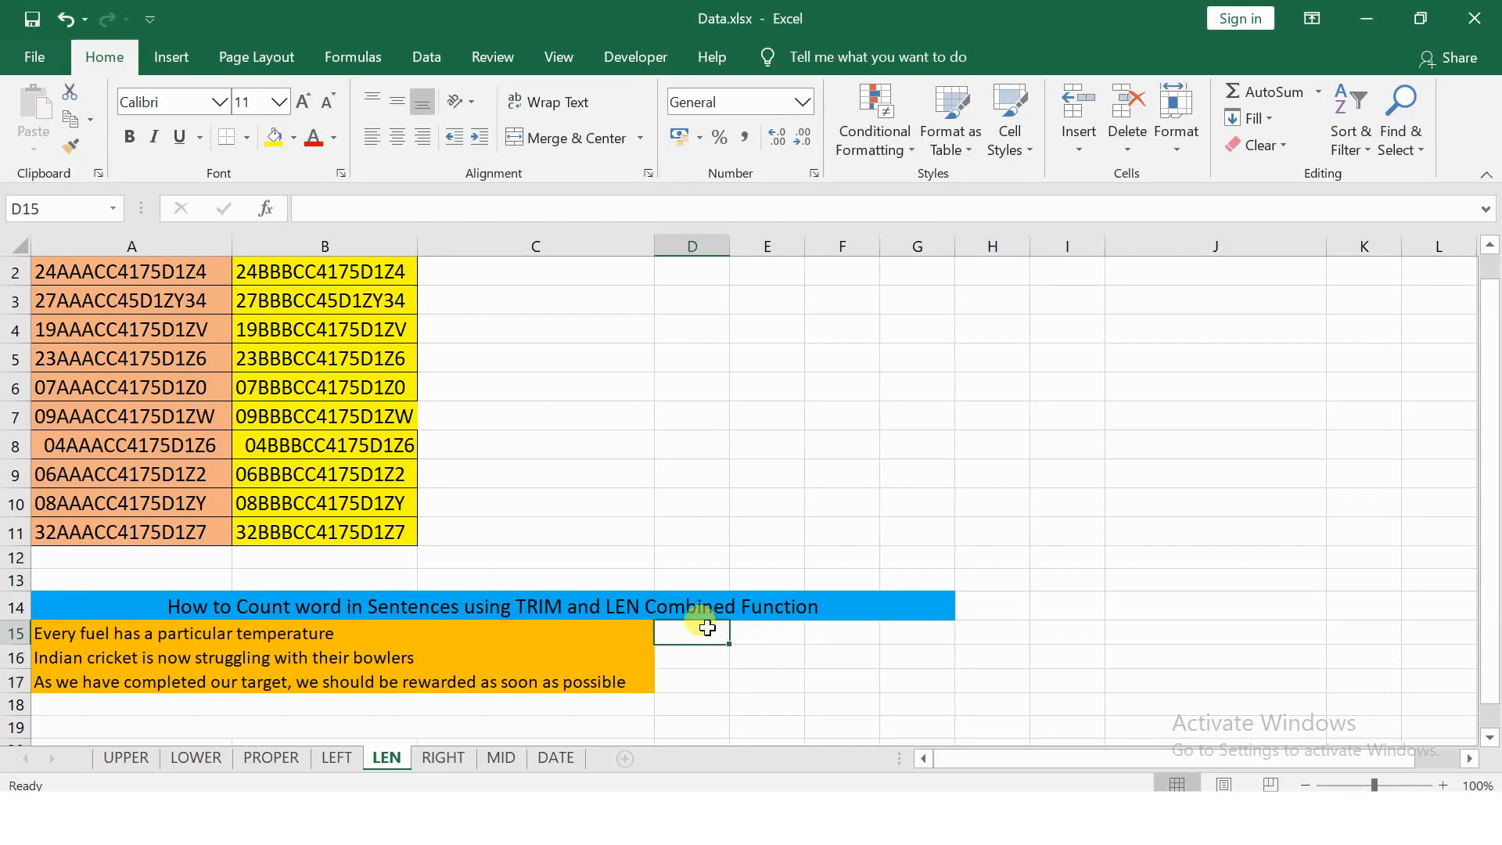
{"action": "type", "text": "=LEN("}
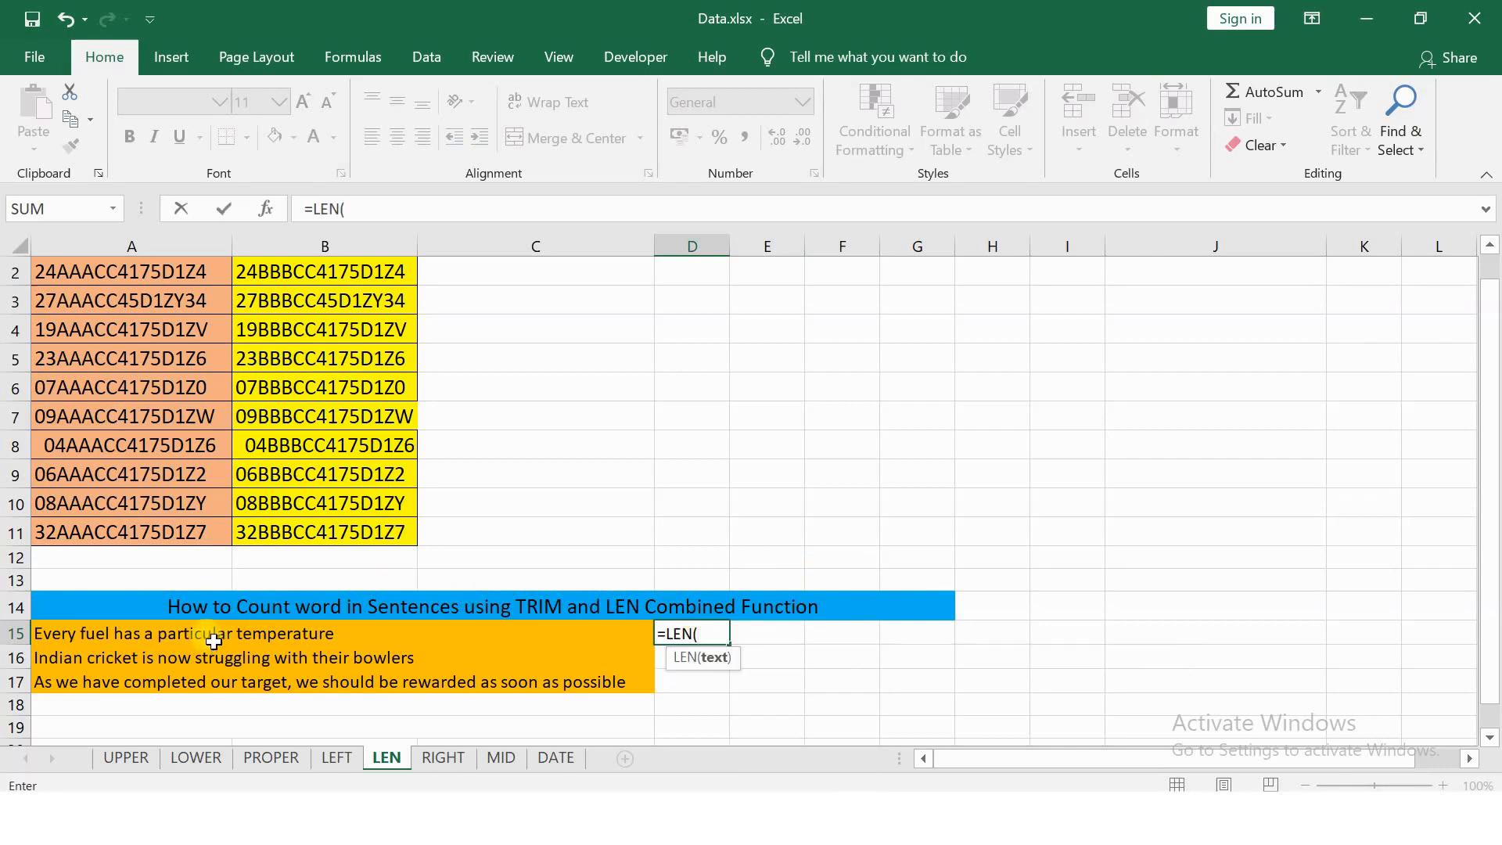
{"action": "left_click", "coordinate": [102, 632]}
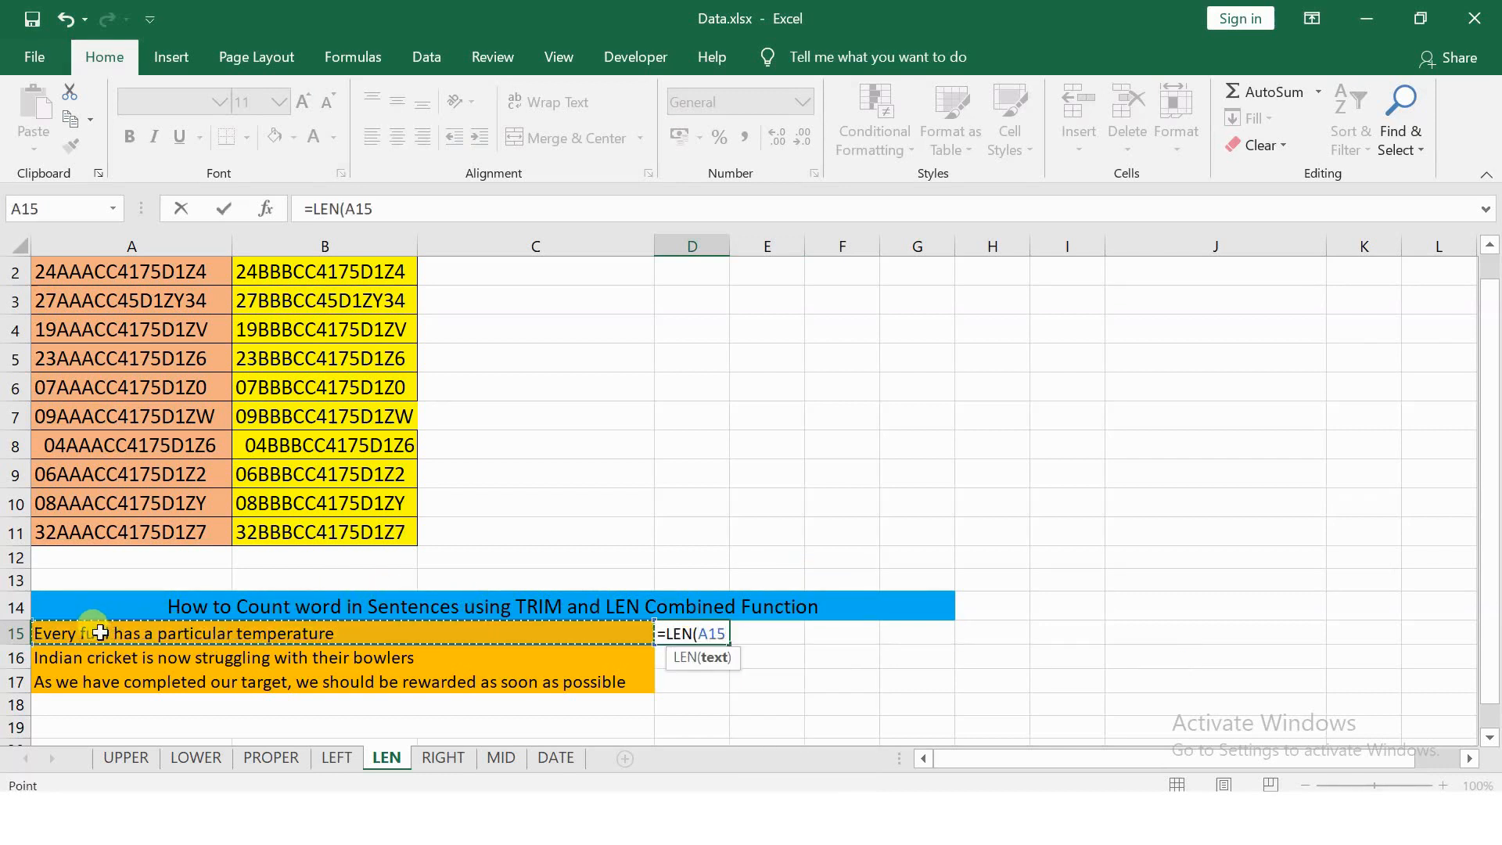
{"action": "type", "text": ")"}
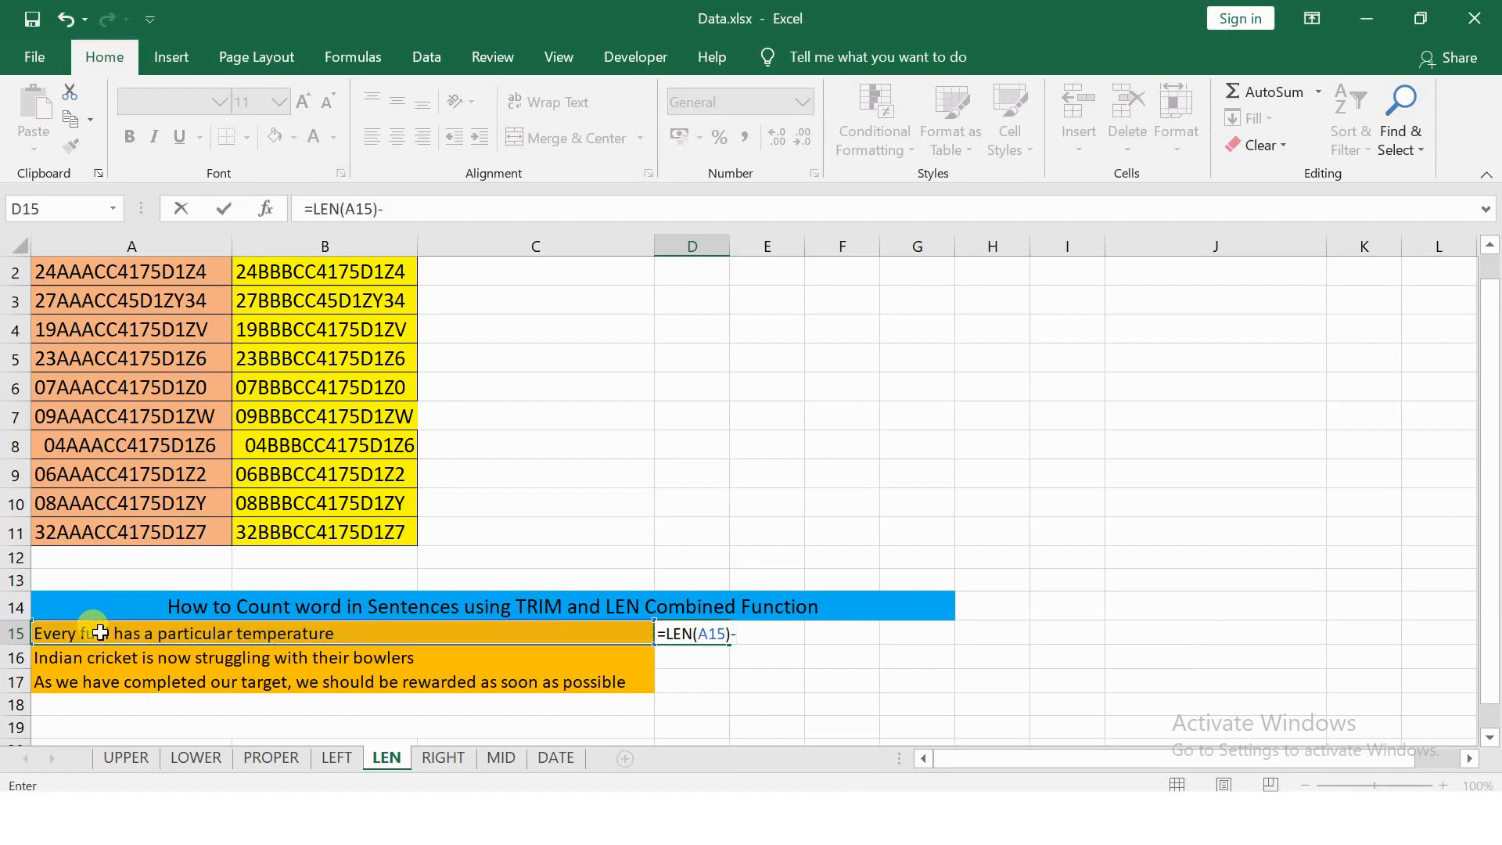
{"action": "type", "text": "-LEN("}
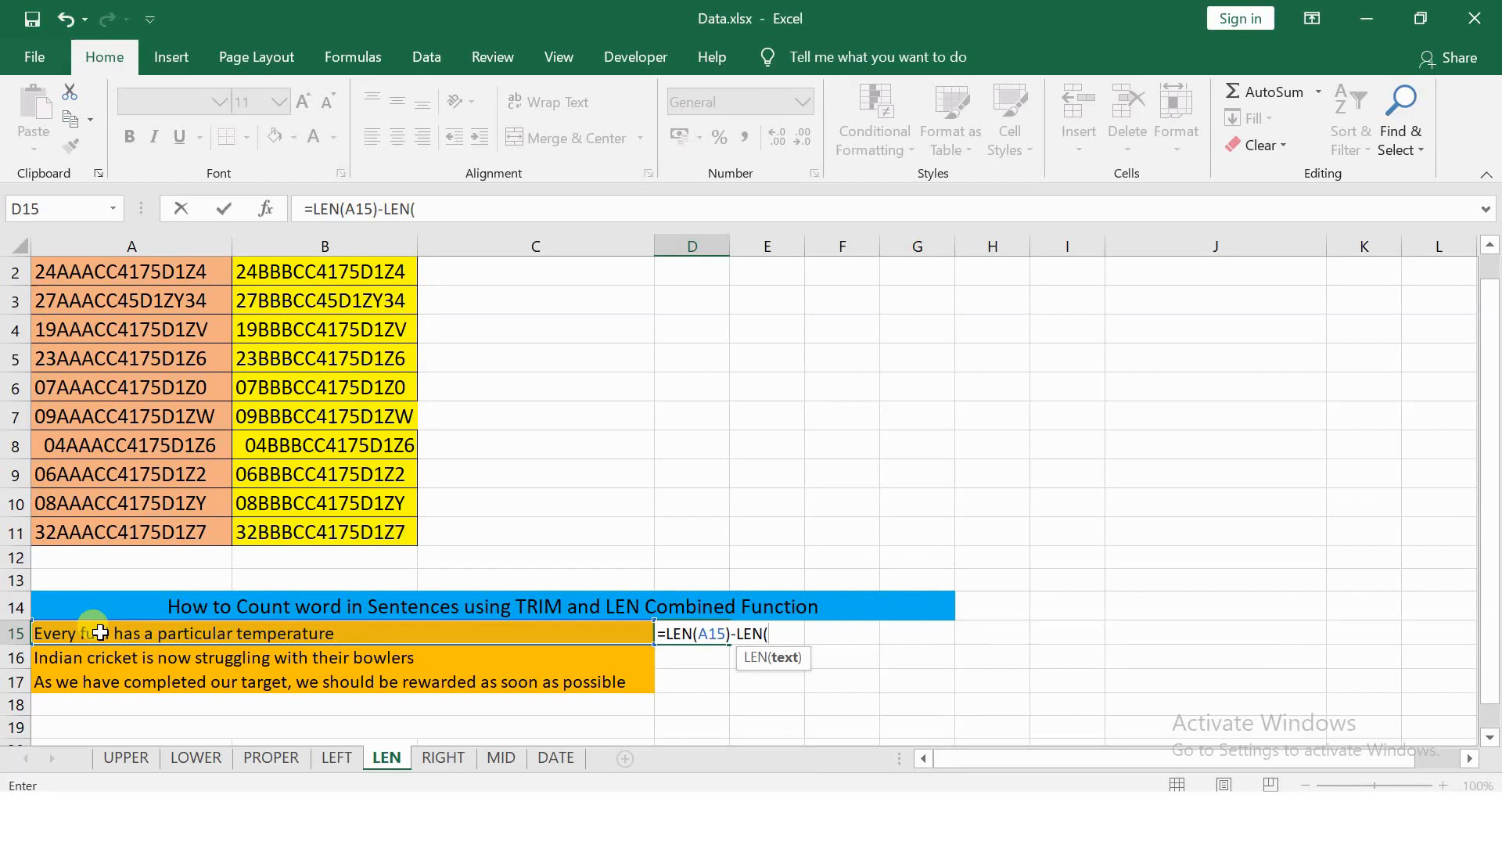
{"action": "type", "text": "SUB"}
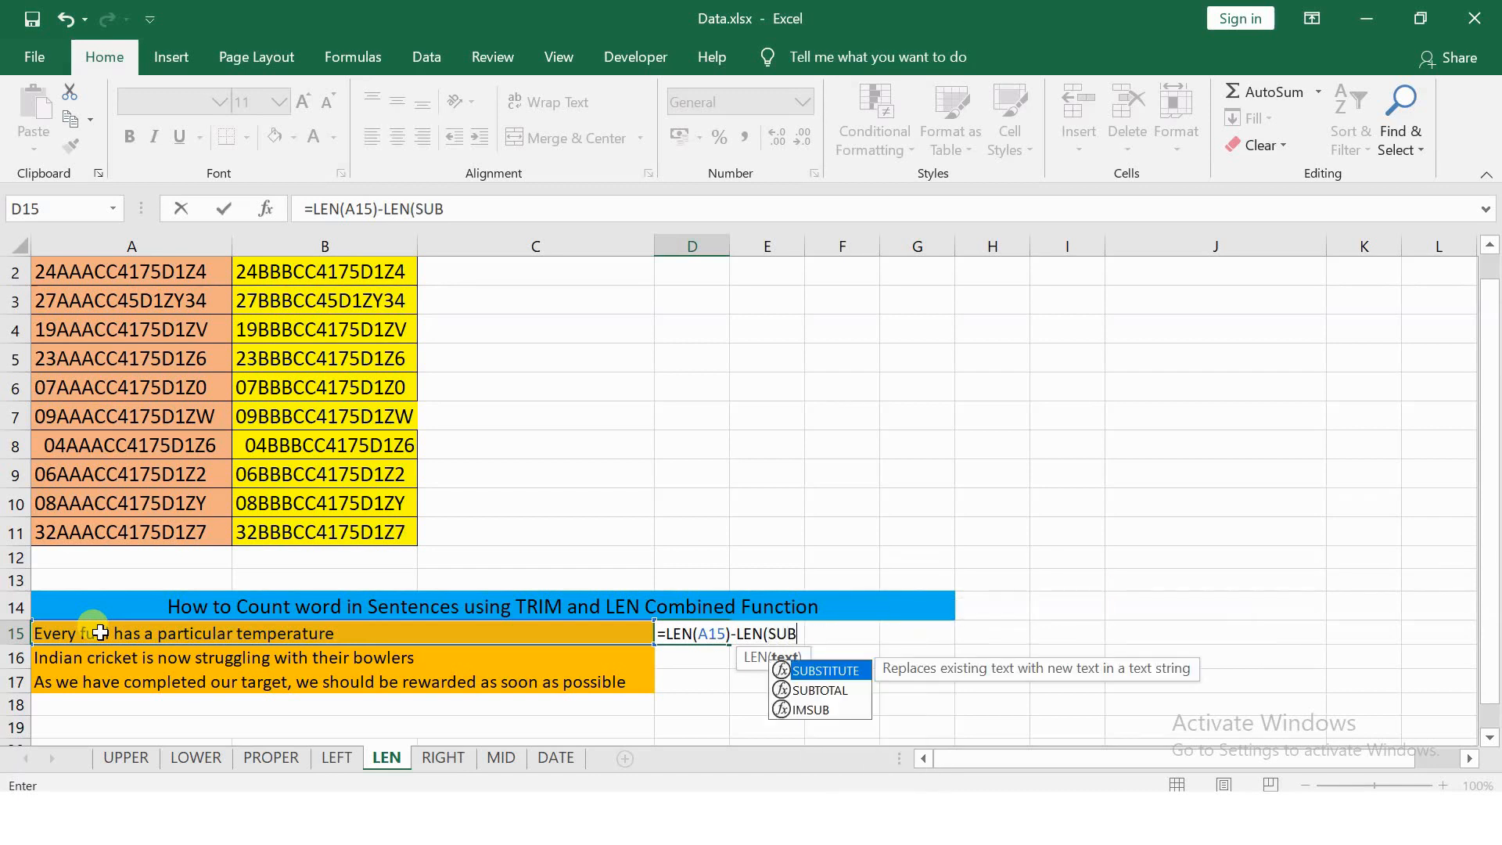
{"action": "key", "text": "Tab"}
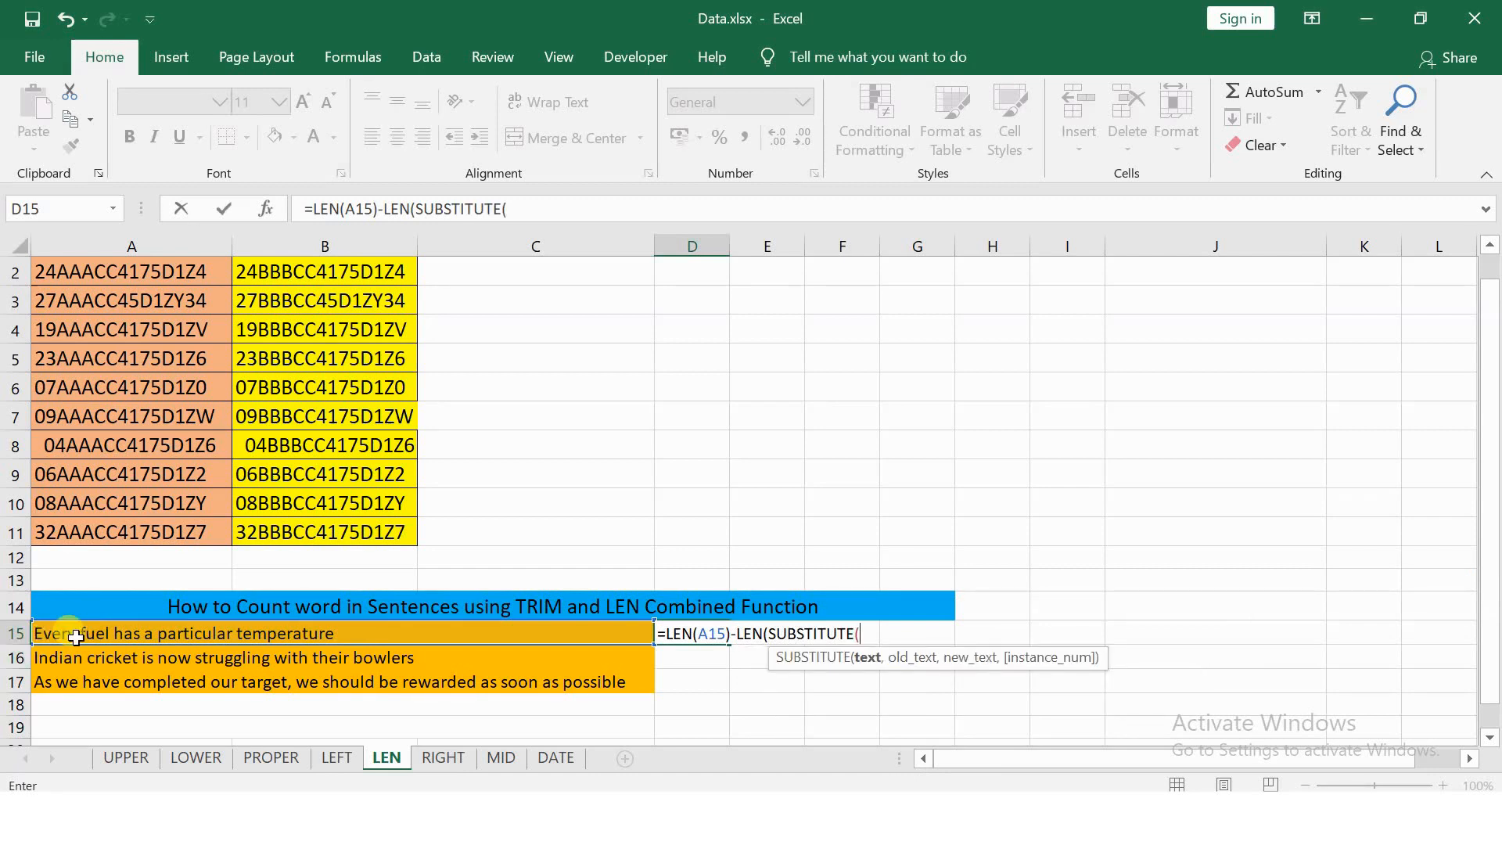
{"action": "left_click", "coordinate": [49, 635]}
{"action": "type", "text": ",\" \""}
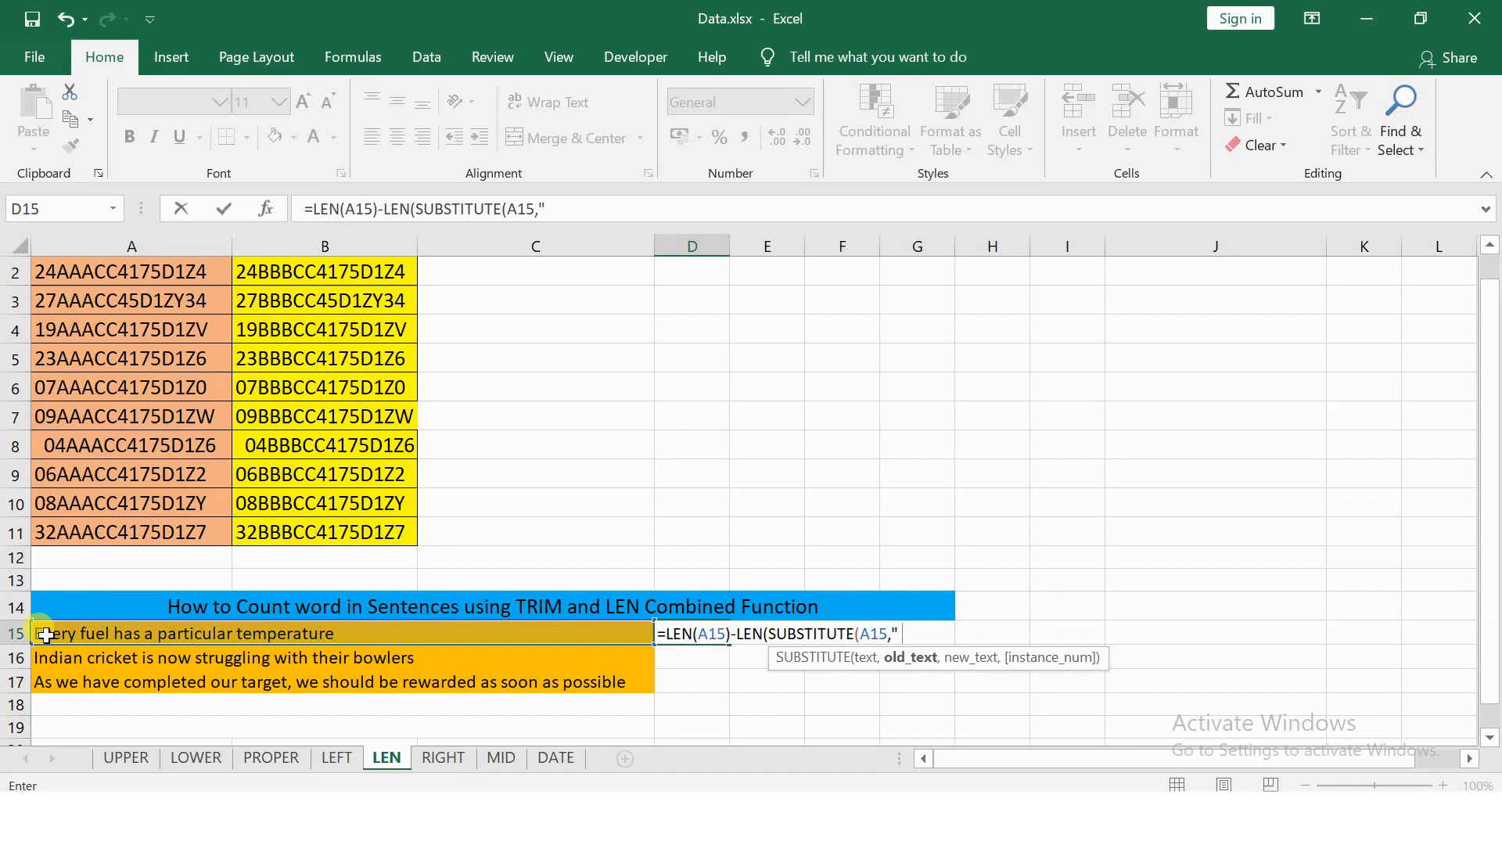
{"action": "type", "text": ",\"\""}
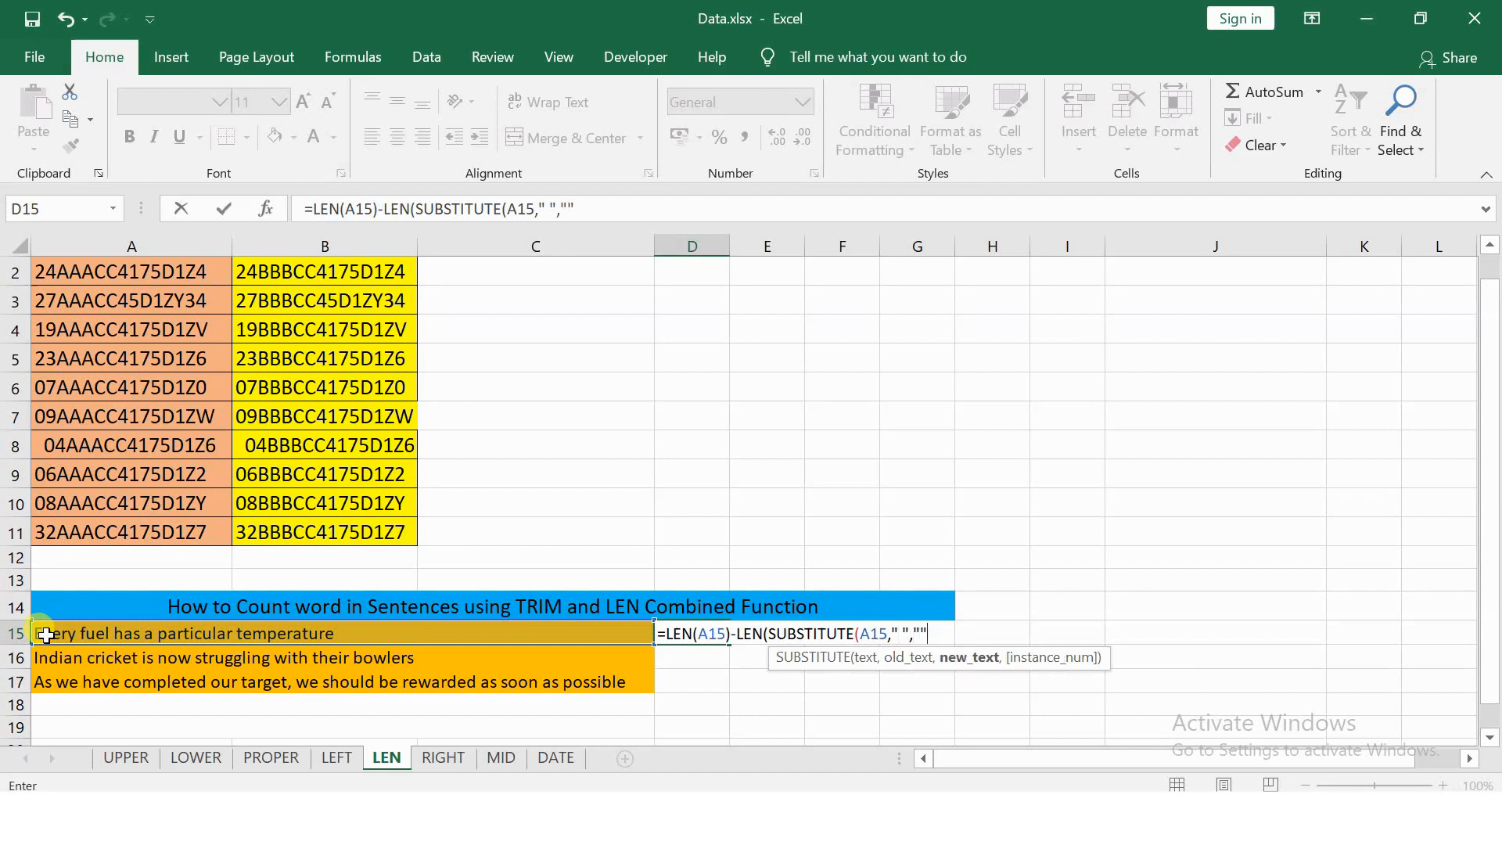
{"action": "type", "text": "))"}
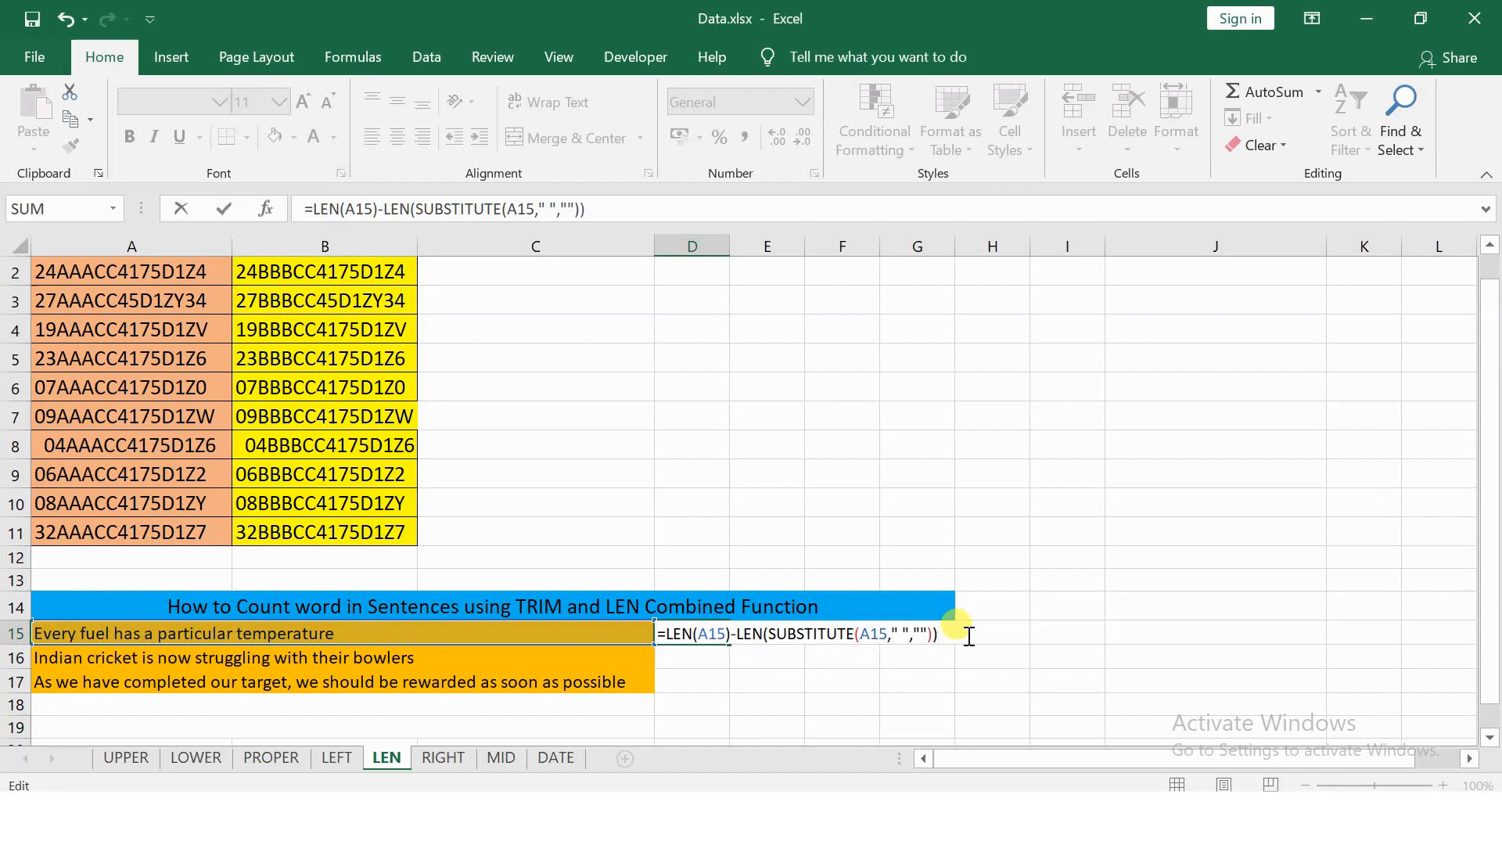
{"action": "type", "text": "+1"}
{"action": "key", "text": "Return"}
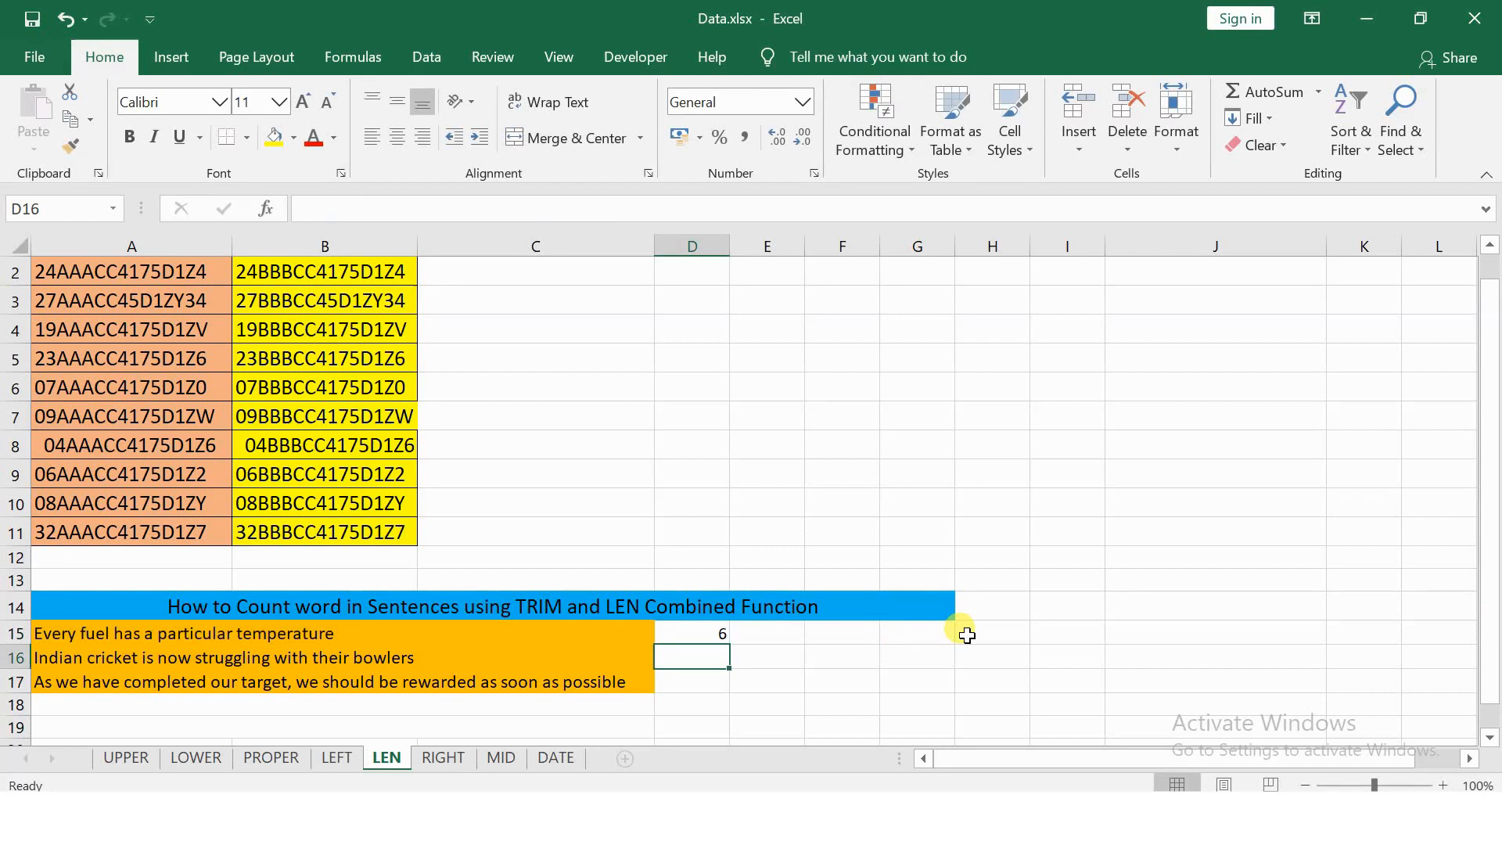
Step: Fill the word-count formula from D15 down to D17 for the other two sentences and select D16
{"action": "left_click", "coordinate": [680, 630]}
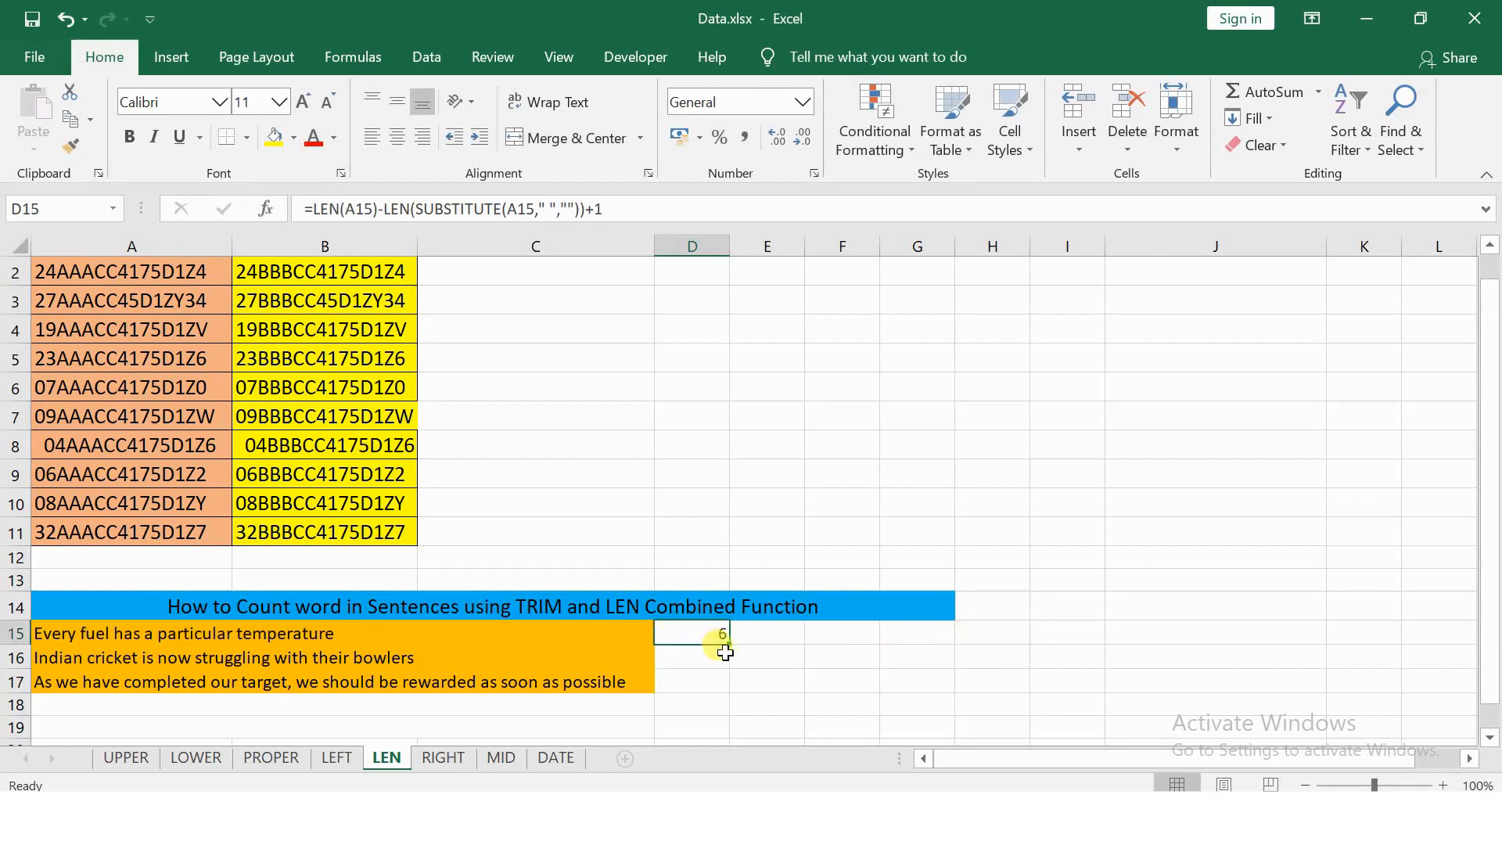
{"action": "left_click_drag", "start_coordinate": [726, 643], "coordinate": [732, 686]}
{"action": "left_click", "coordinate": [709, 658]}
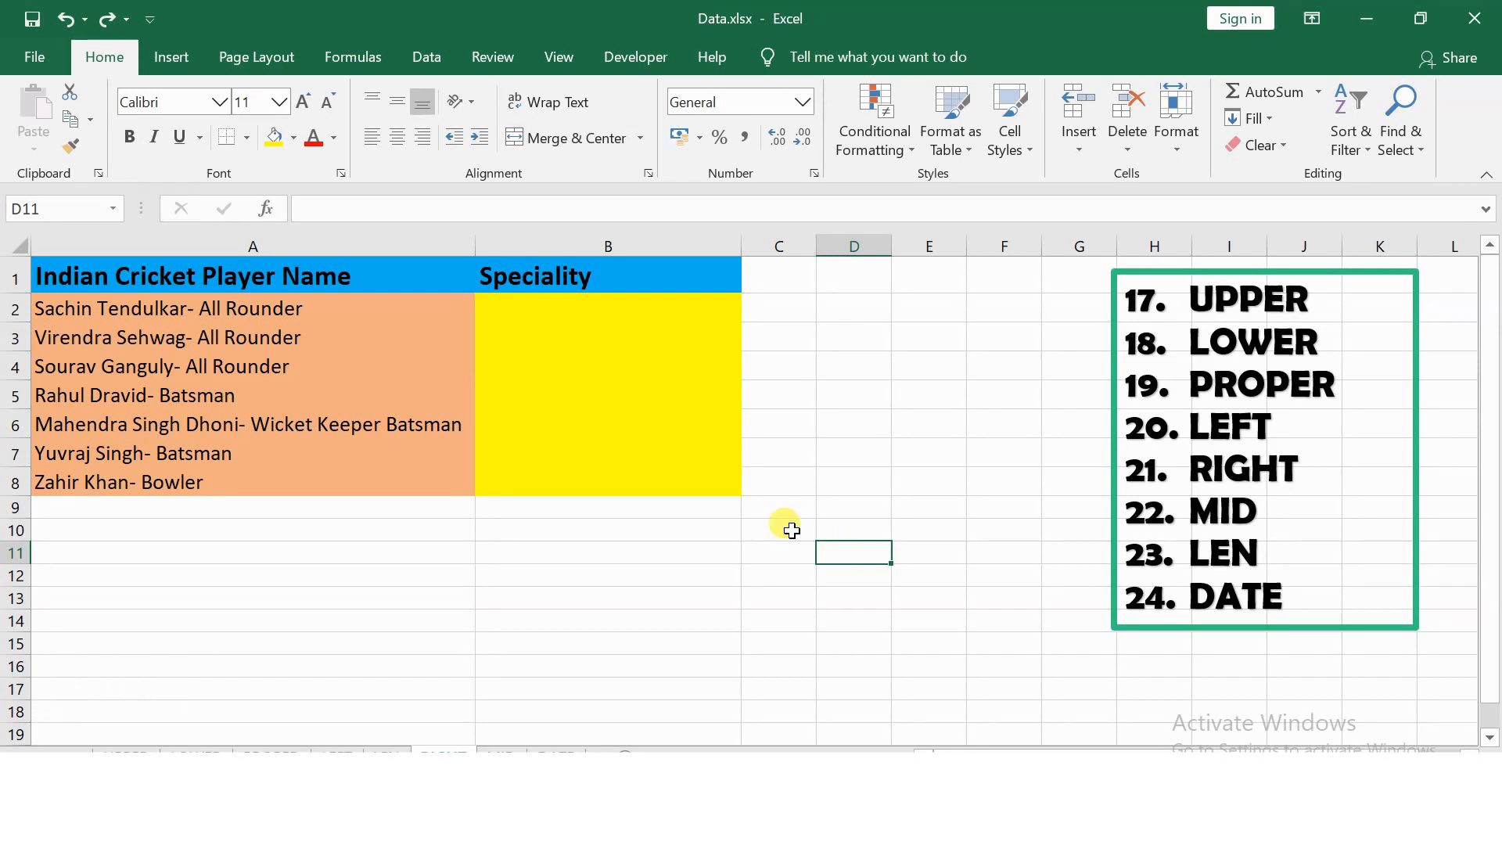
Step: On the RIGHT sheet, extract the last three characters of the first player entry by entering =RIGHT(A2,3) in B2
{"action": "left_click_drag", "start_coordinate": [241, 310], "coordinate": [232, 482]}
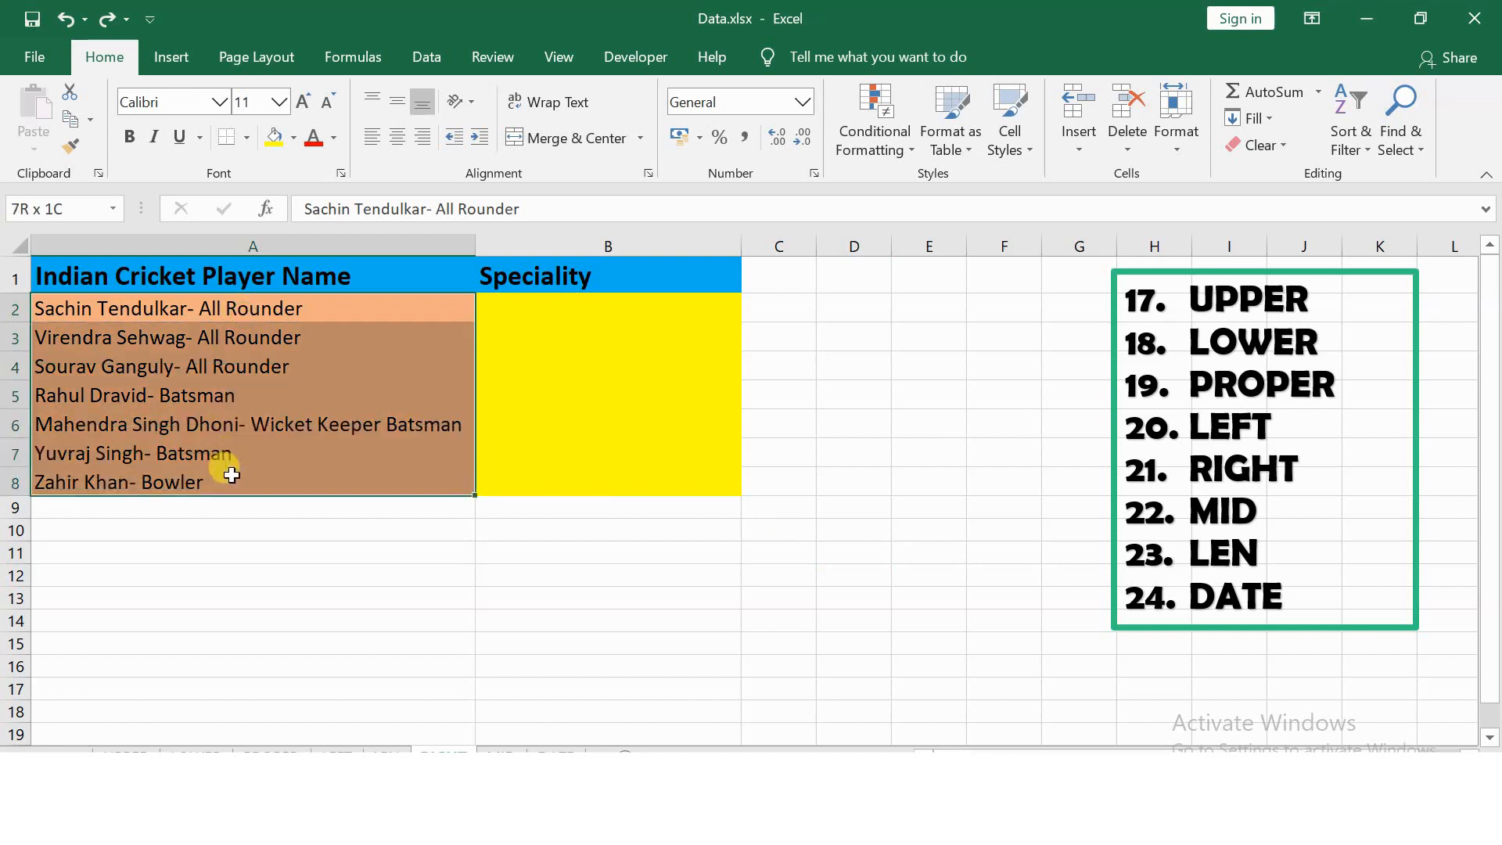
{"action": "left_click", "coordinate": [524, 307]}
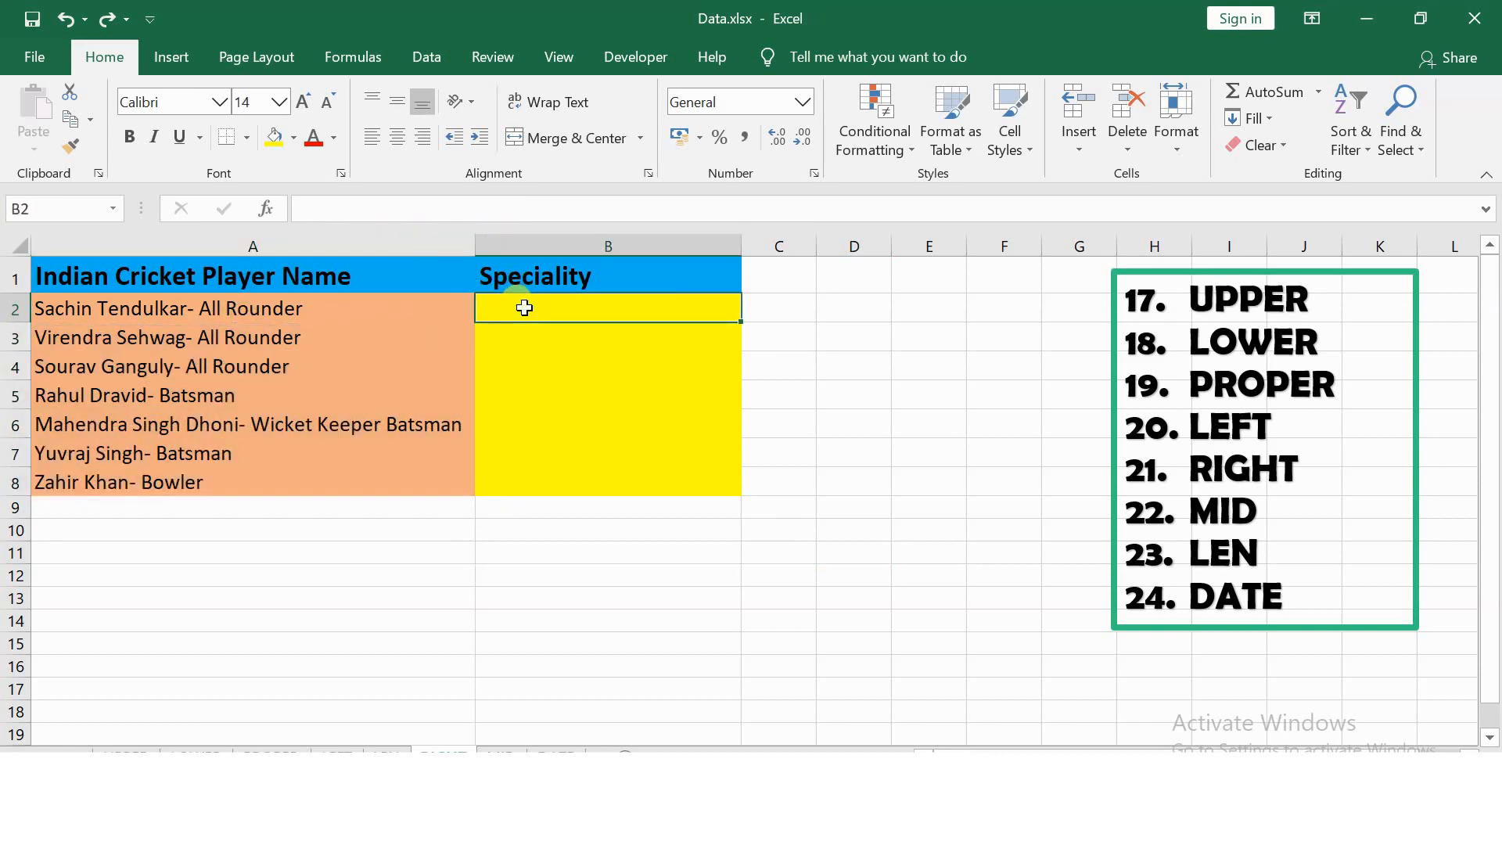
{"action": "type", "text": "="}
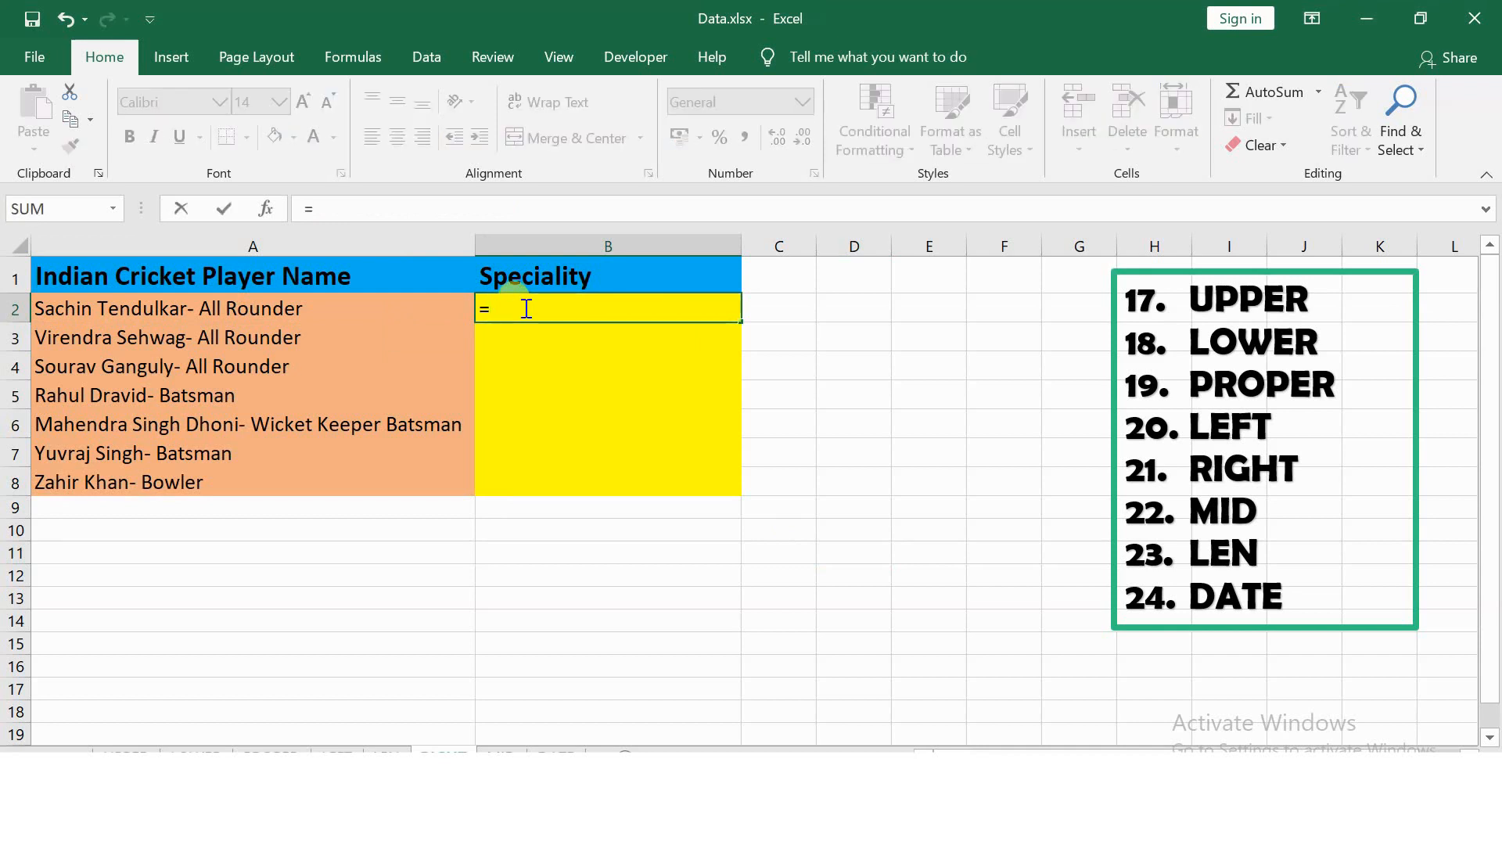
{"action": "type", "text": "RI"}
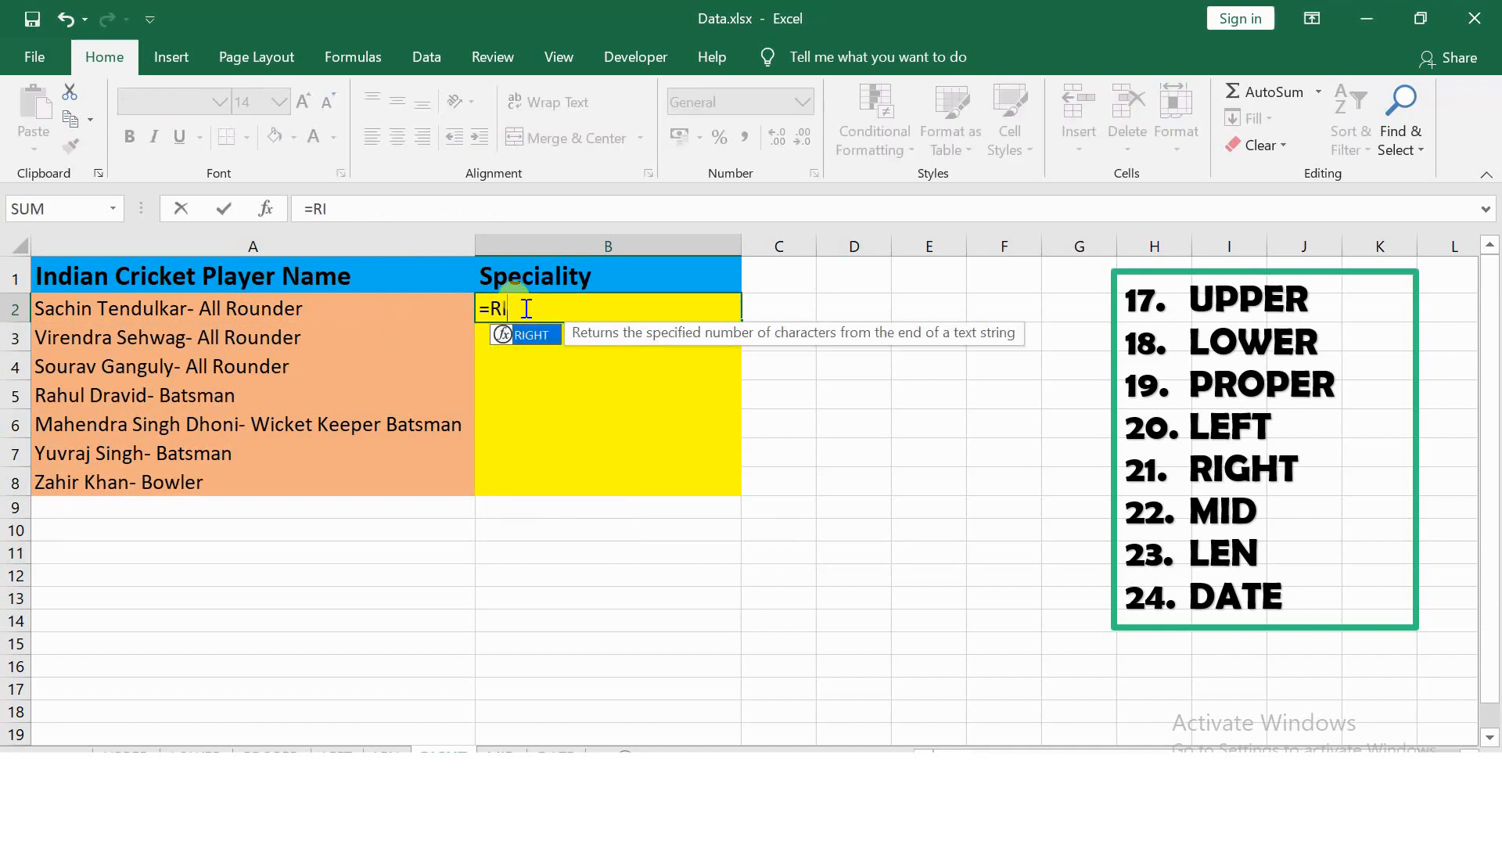
{"action": "key", "text": "Tab"}
{"action": "left_click", "coordinate": [244, 312]}
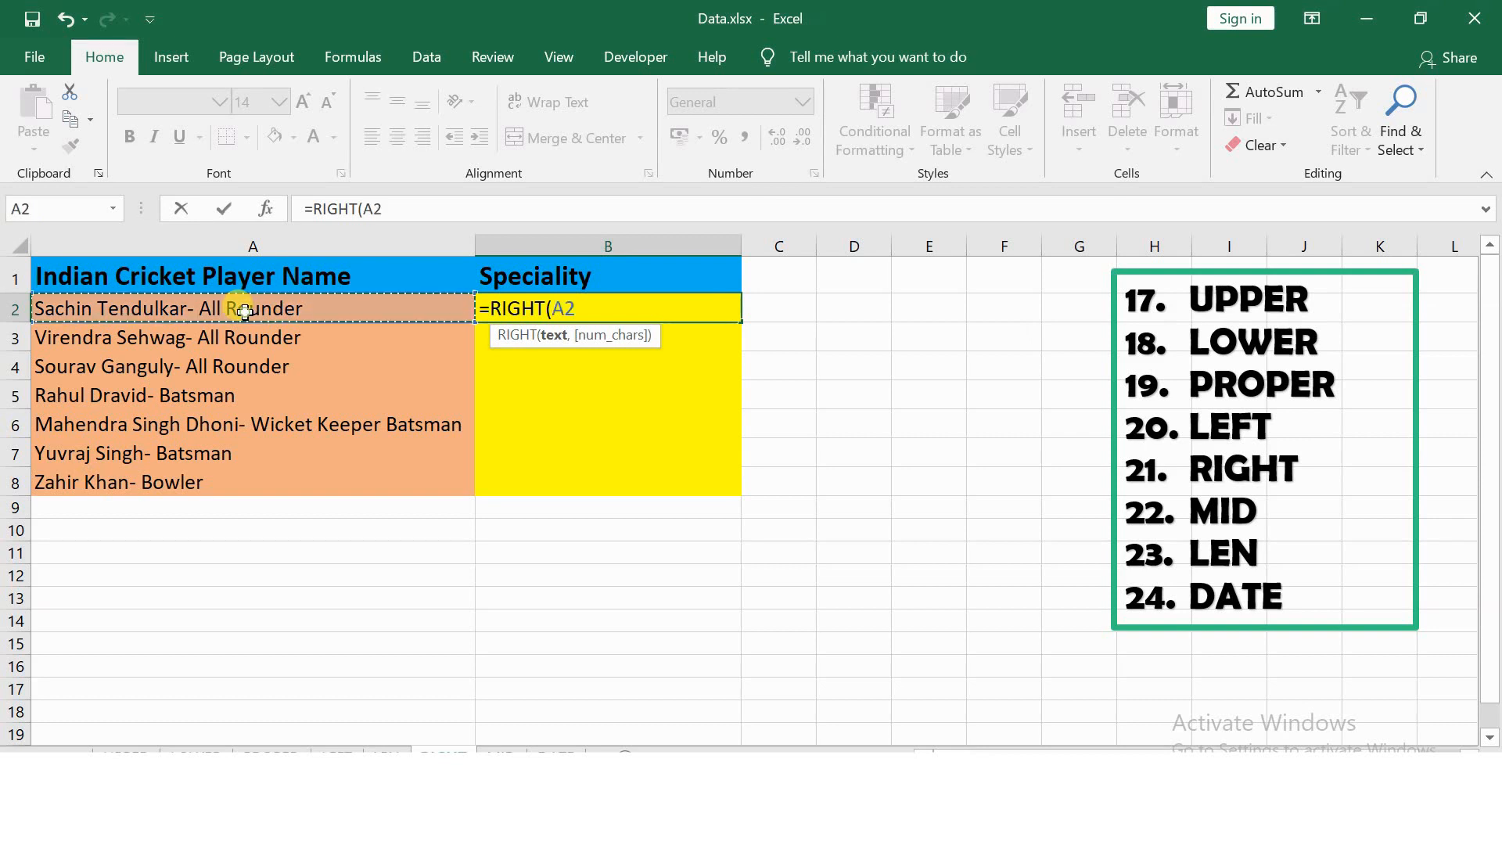
{"action": "type", "text": ","}
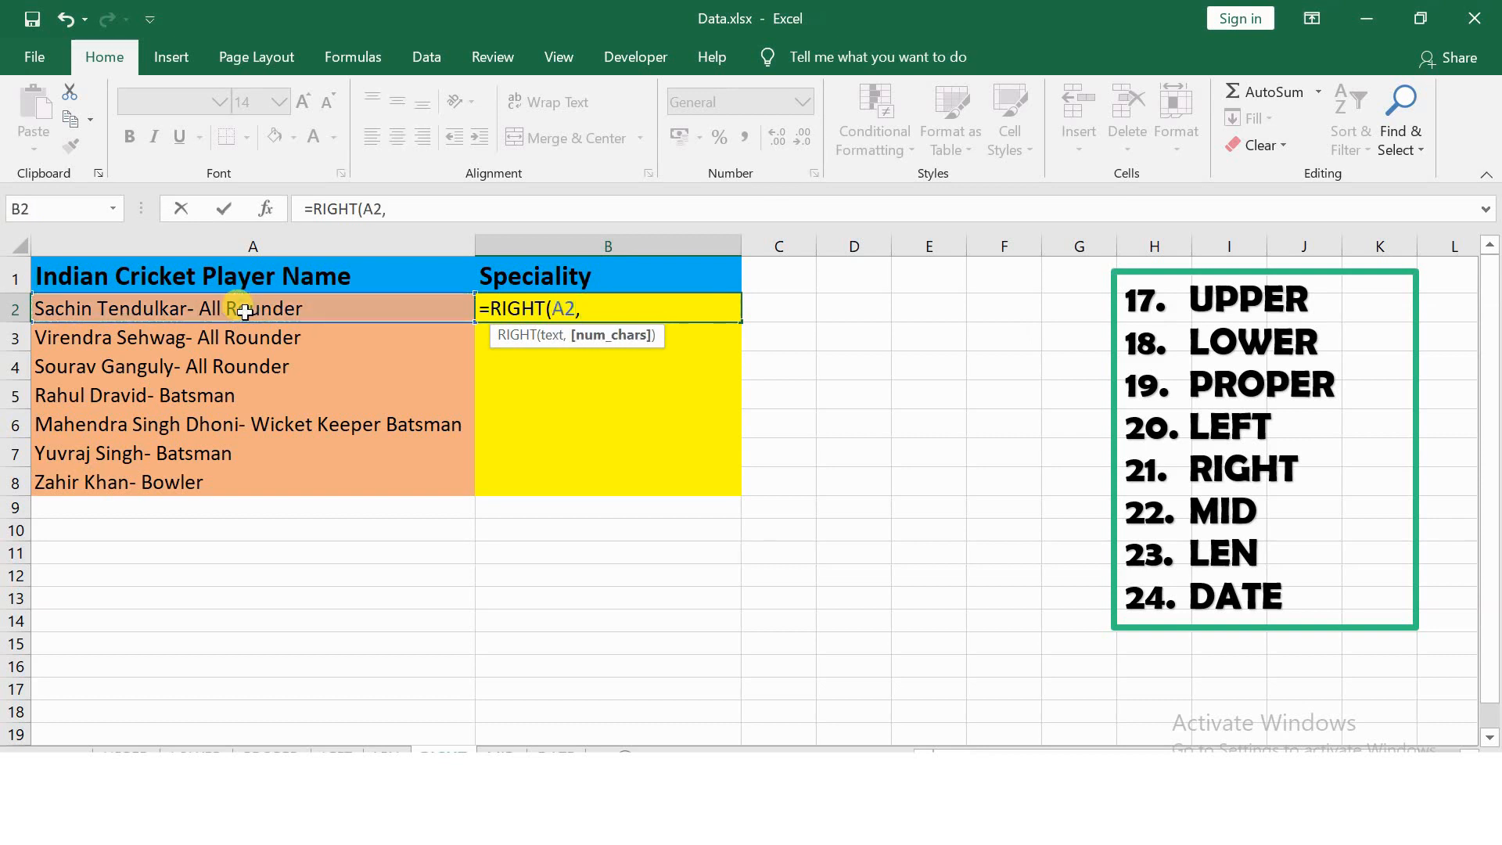
{"action": "type", "text": "3)"}
{"action": "key", "text": "Return"}
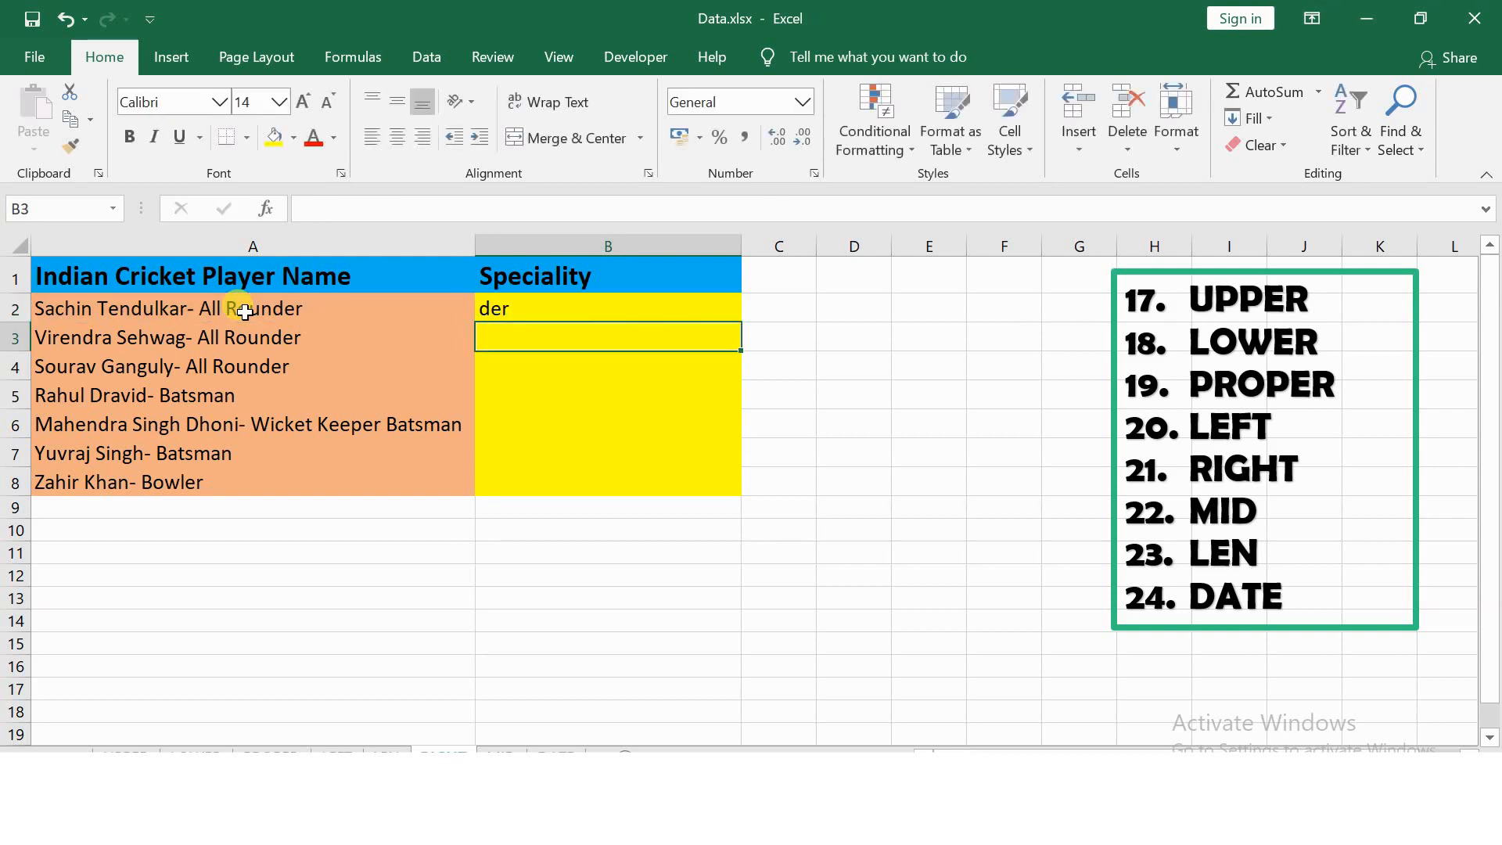
Step: Fill the RIGHT formula from B2 down to B8 and review the copied formulas in the Speciality column
{"action": "left_click", "coordinate": [546, 306]}
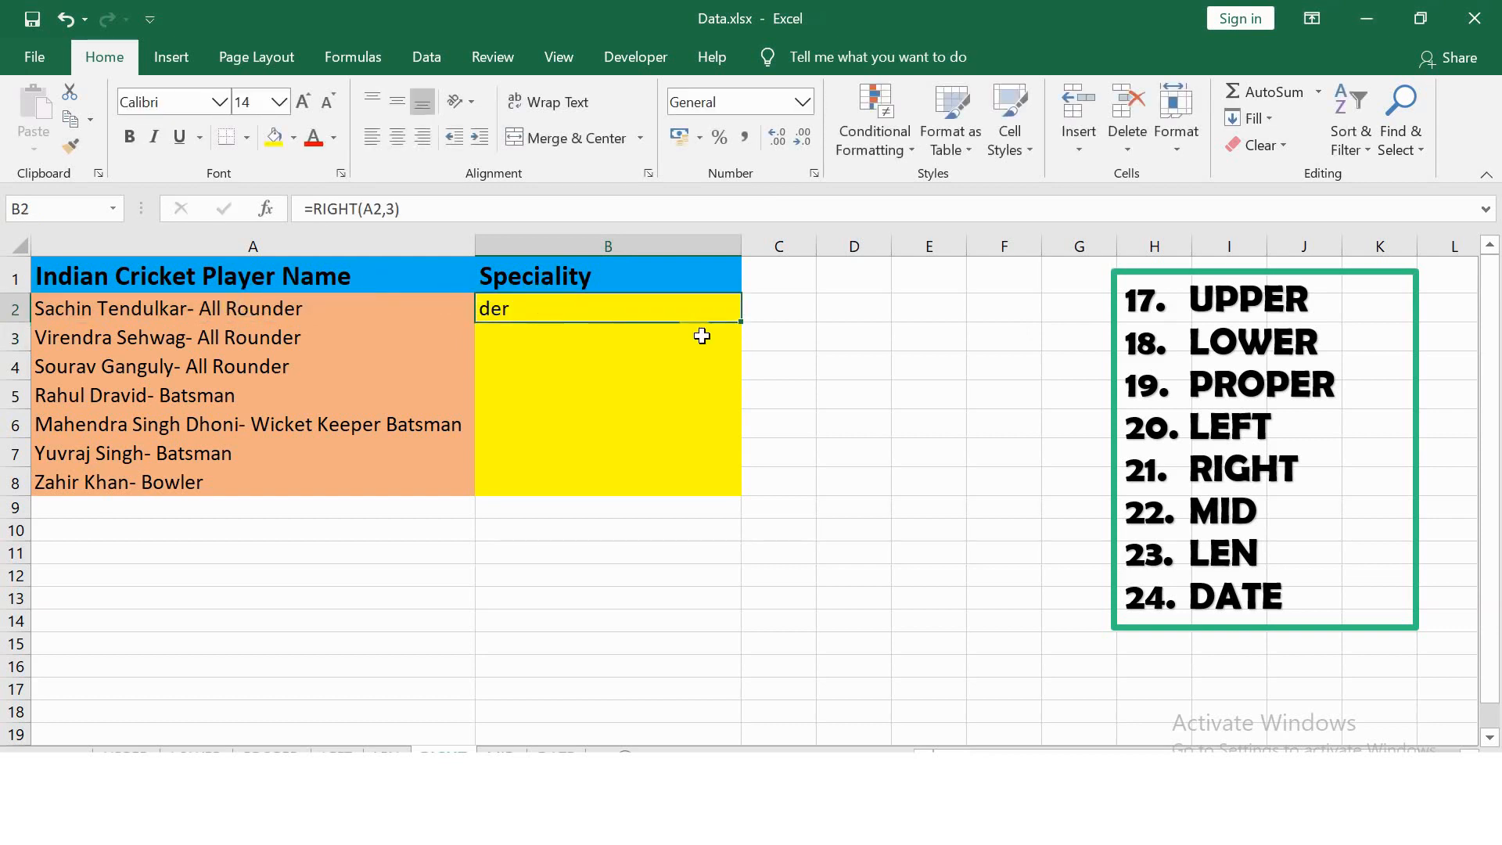
{"action": "double_click", "coordinate": [741, 321]}
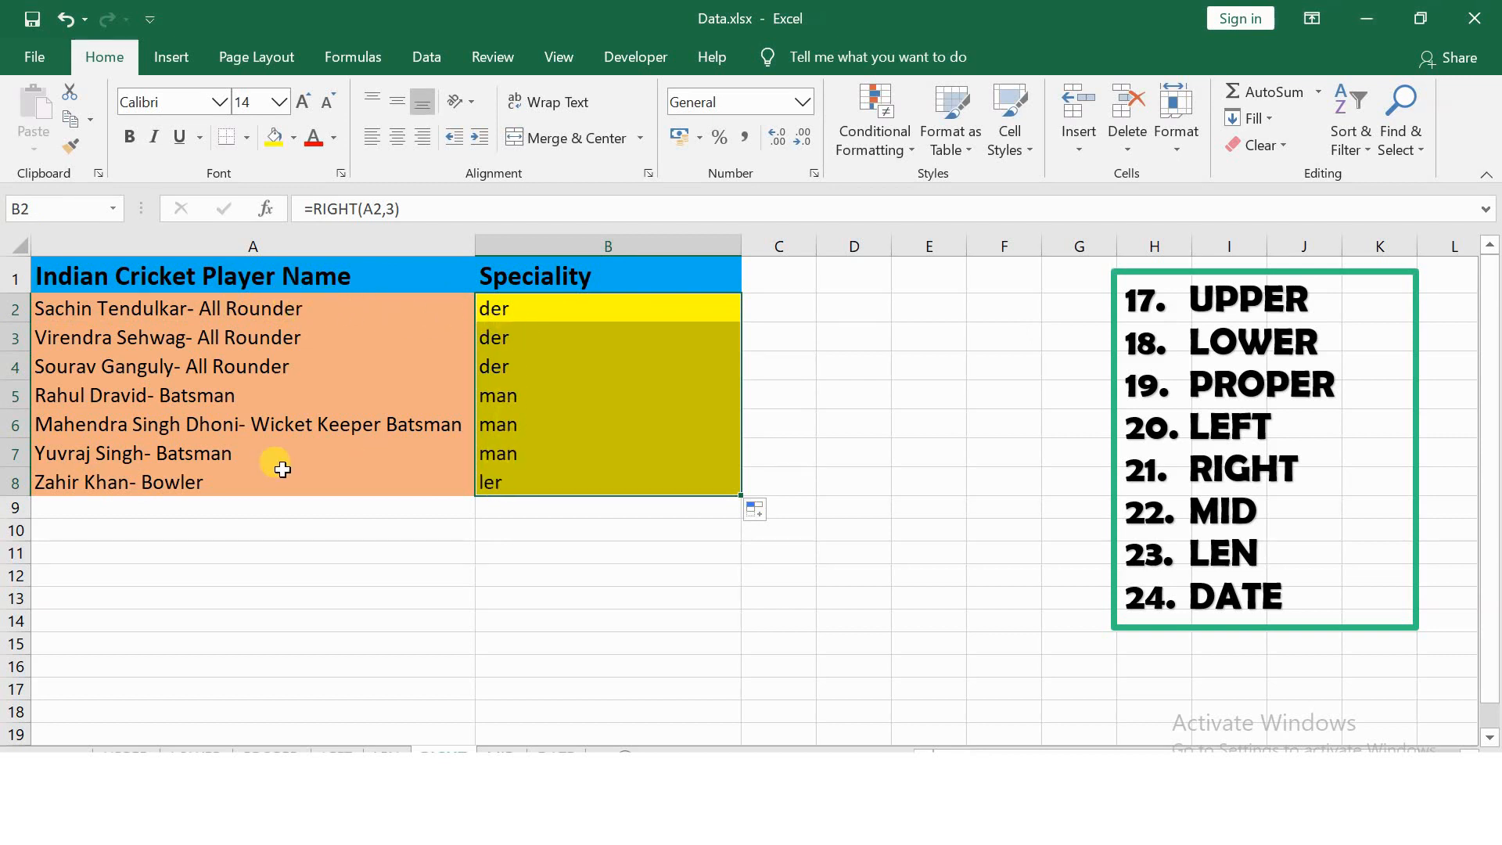
{"action": "left_click", "coordinate": [585, 485]}
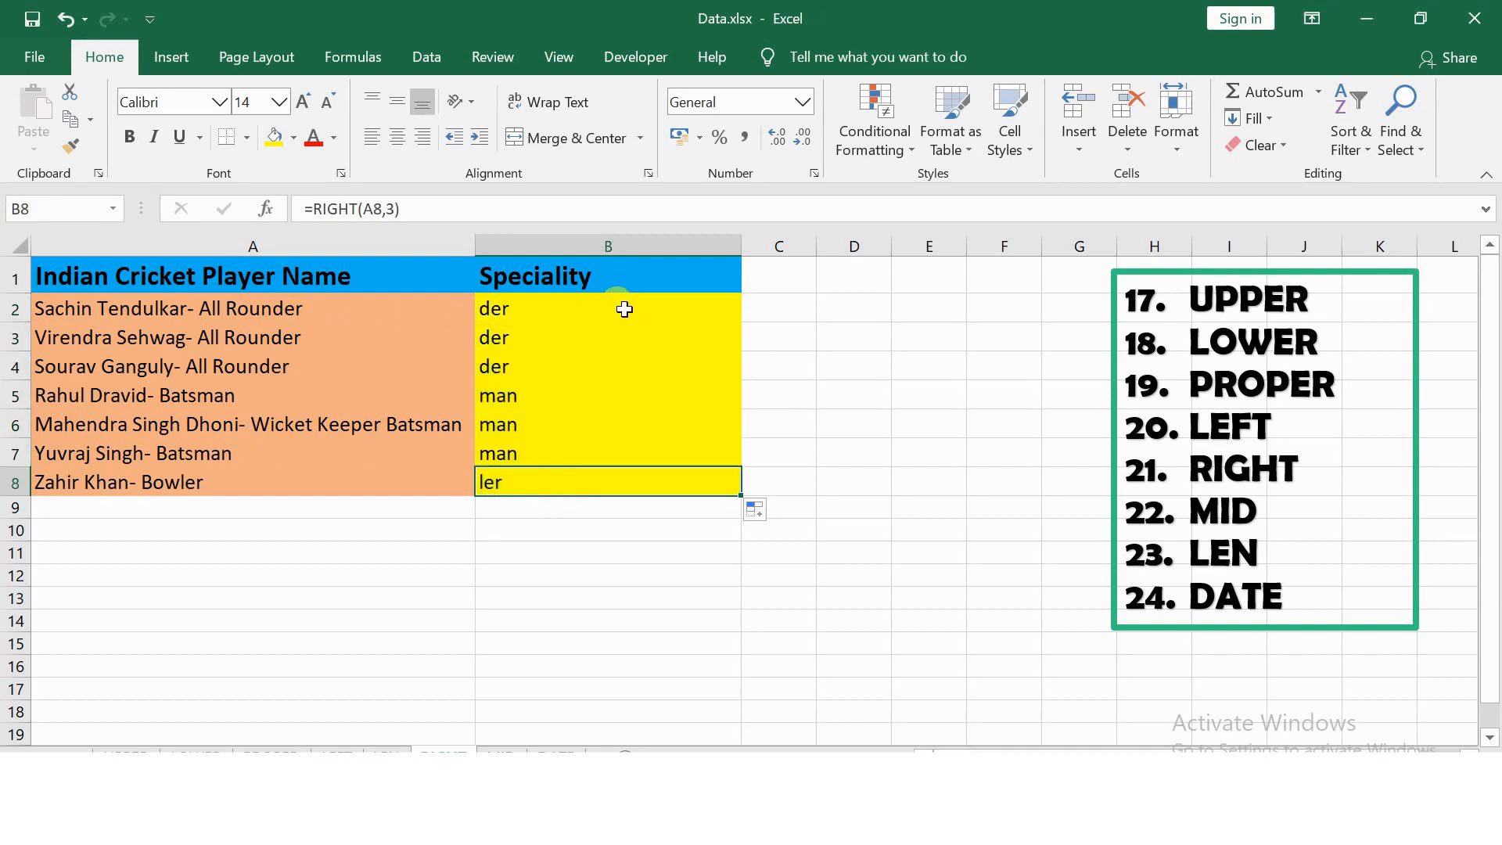
{"action": "left_click", "coordinate": [617, 310]}
{"action": "mouse_move", "coordinate": [617, 310]}
{"action": "left_mouse_down"}
{"action": "mouse_move", "coordinate": [603, 469]}
{"action": "mouse_move", "coordinate": [586, 481]}
{"action": "left_mouse_up"}
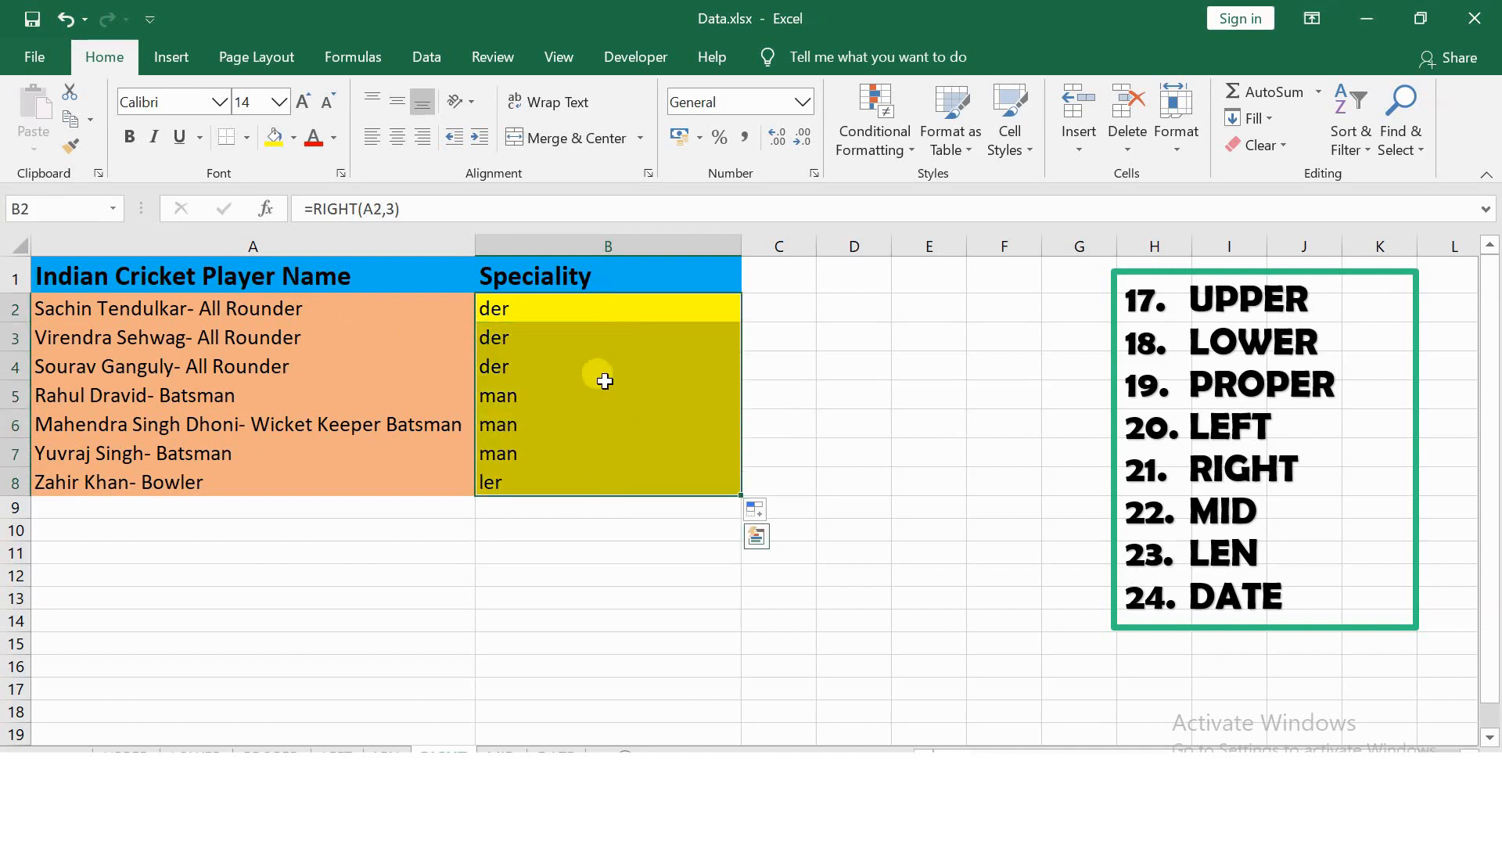
Step: Clear the trial RIGHT formulas from the range B2:B8
{"action": "left_click_drag", "start_coordinate": [560, 309], "coordinate": [529, 474]}
{"action": "key", "text": "Delete"}
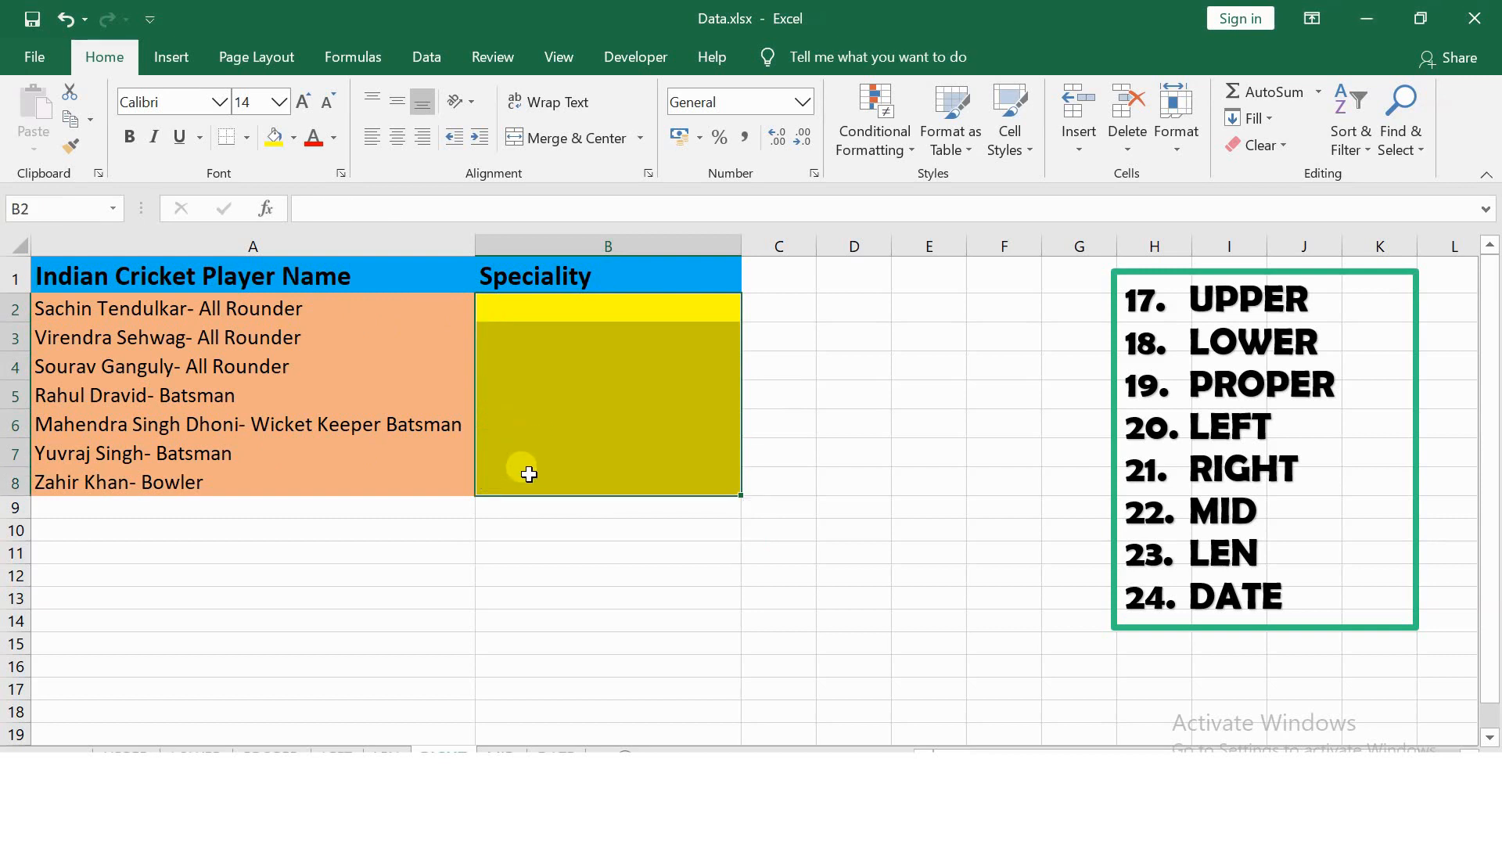
{"action": "left_click", "coordinate": [514, 577]}
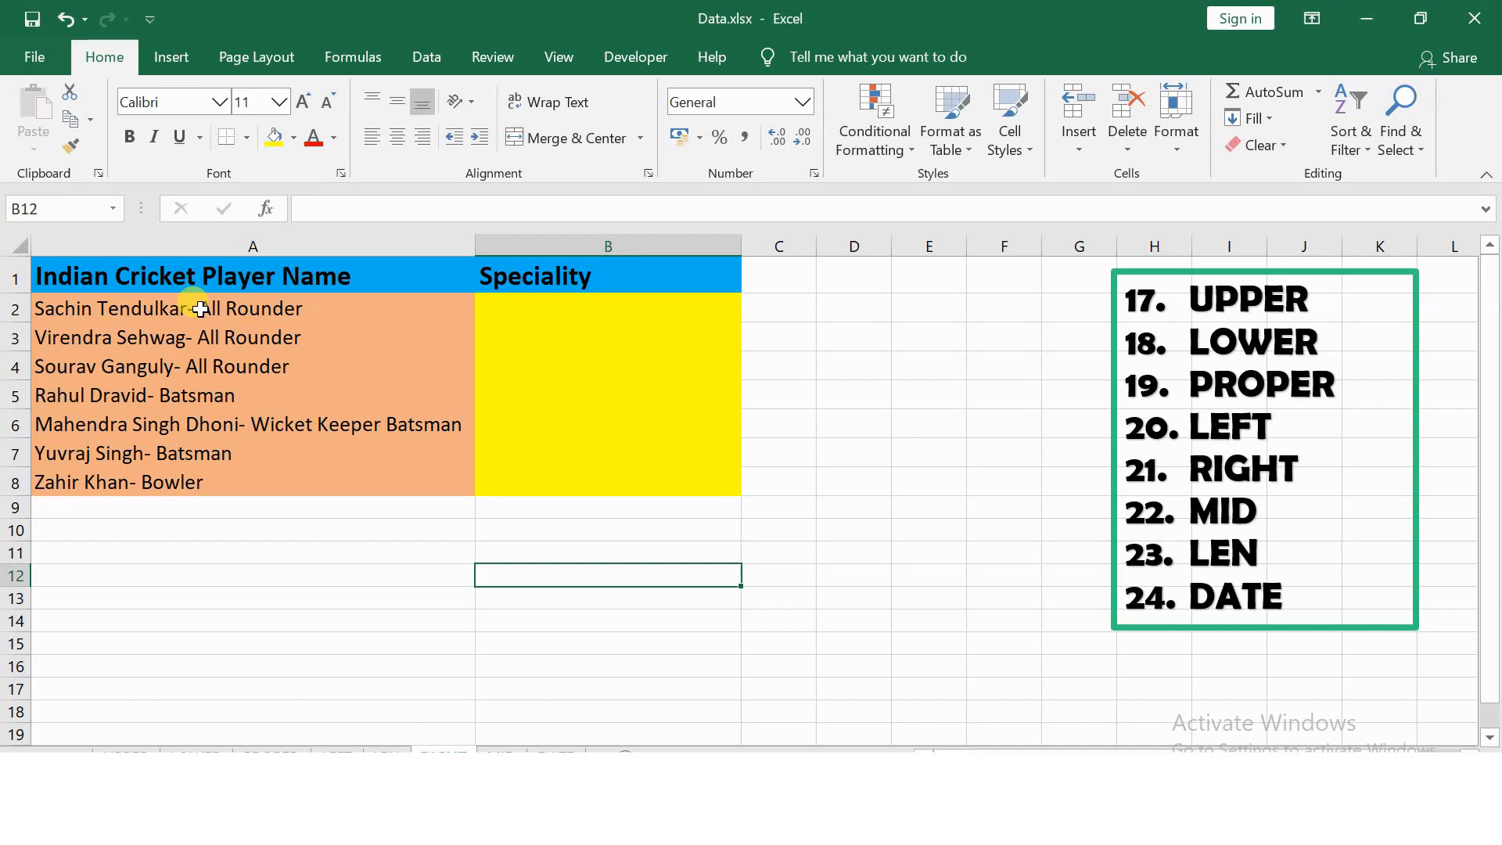
Step: Find the hyphen's position in the first player entry by entering =SEARCH("-",A2) in B2
{"action": "left_click", "coordinate": [492, 313]}
{"action": "type", "text": "=SEA"}
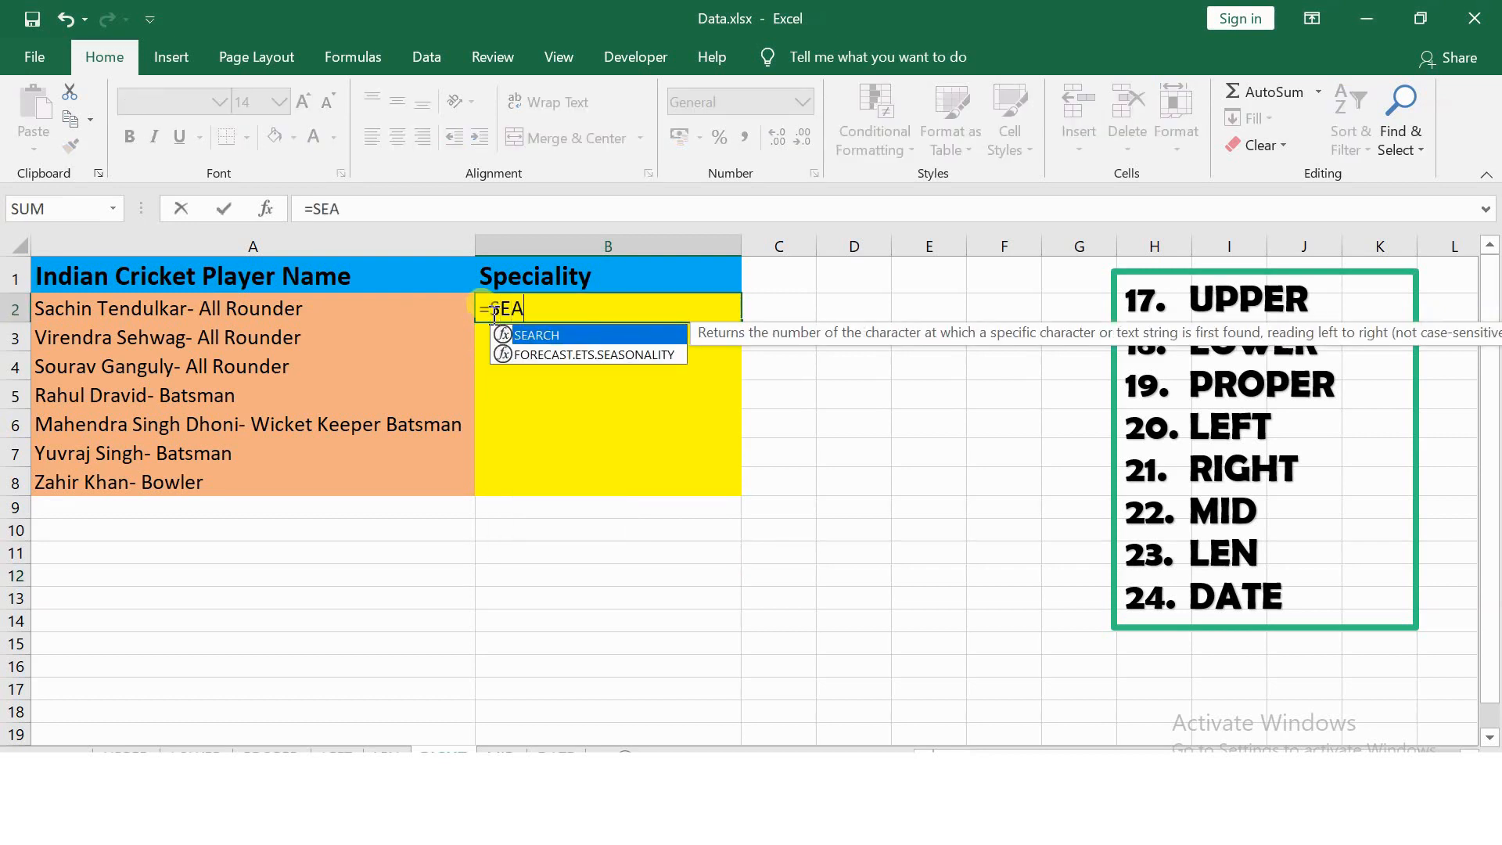
{"action": "key", "text": "Tab"}
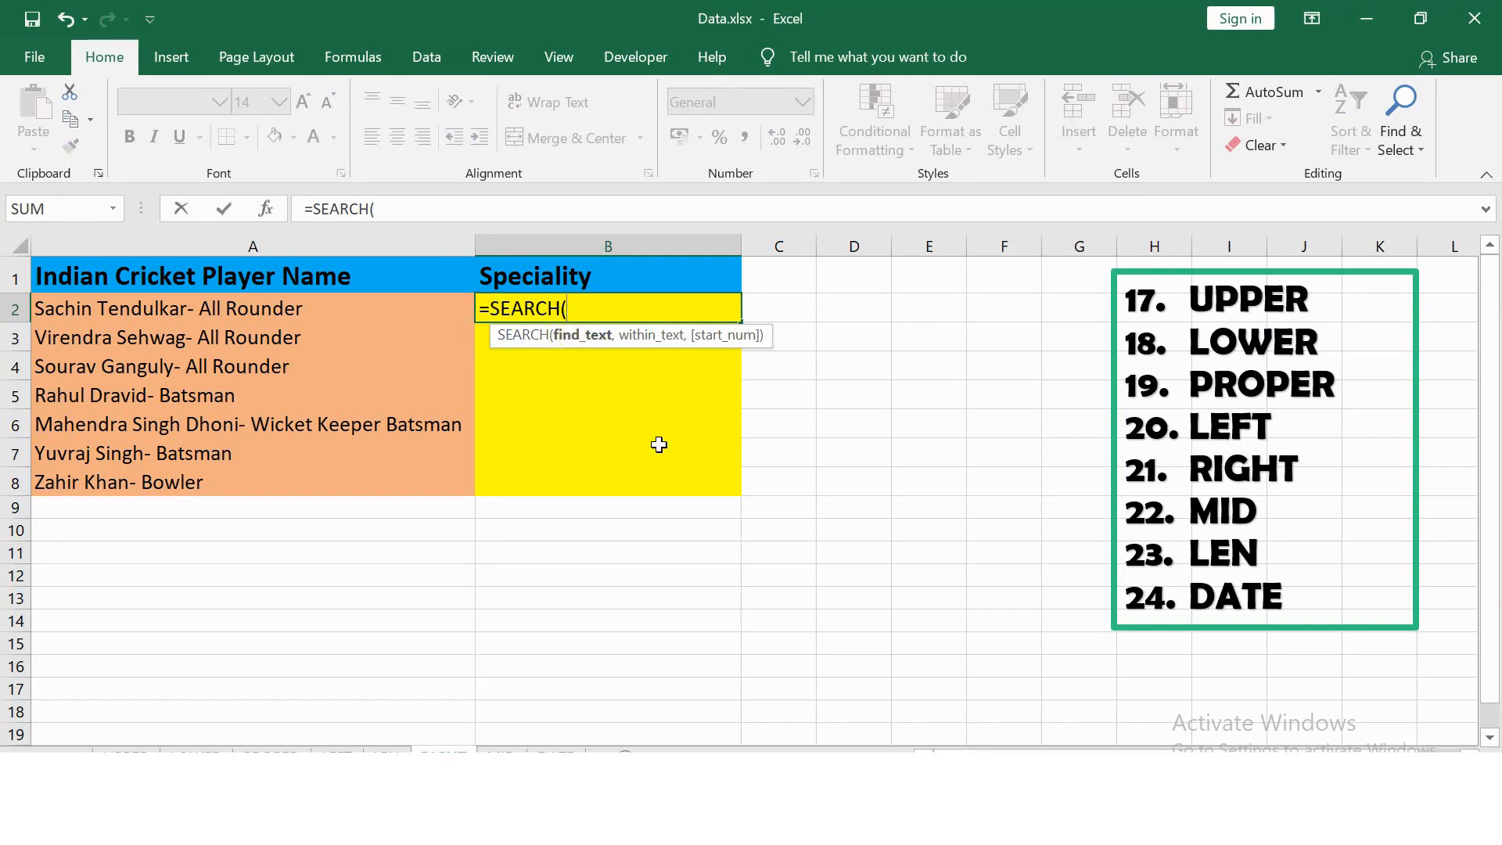
{"action": "type", "text": "\"-\","}
{"action": "left_click", "coordinate": [258, 312]}
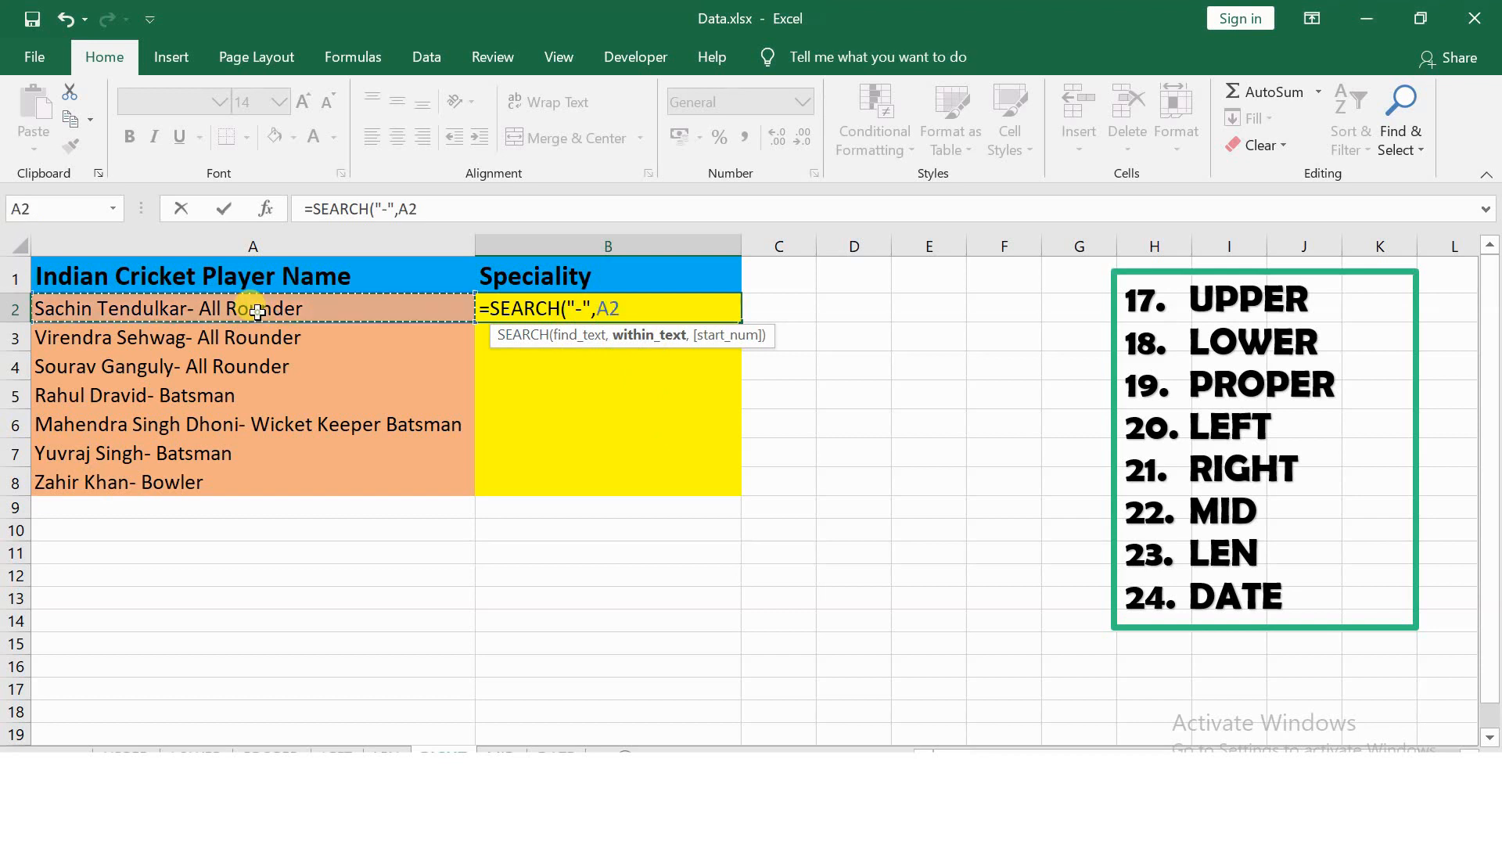
{"action": "key", "text": "Return"}
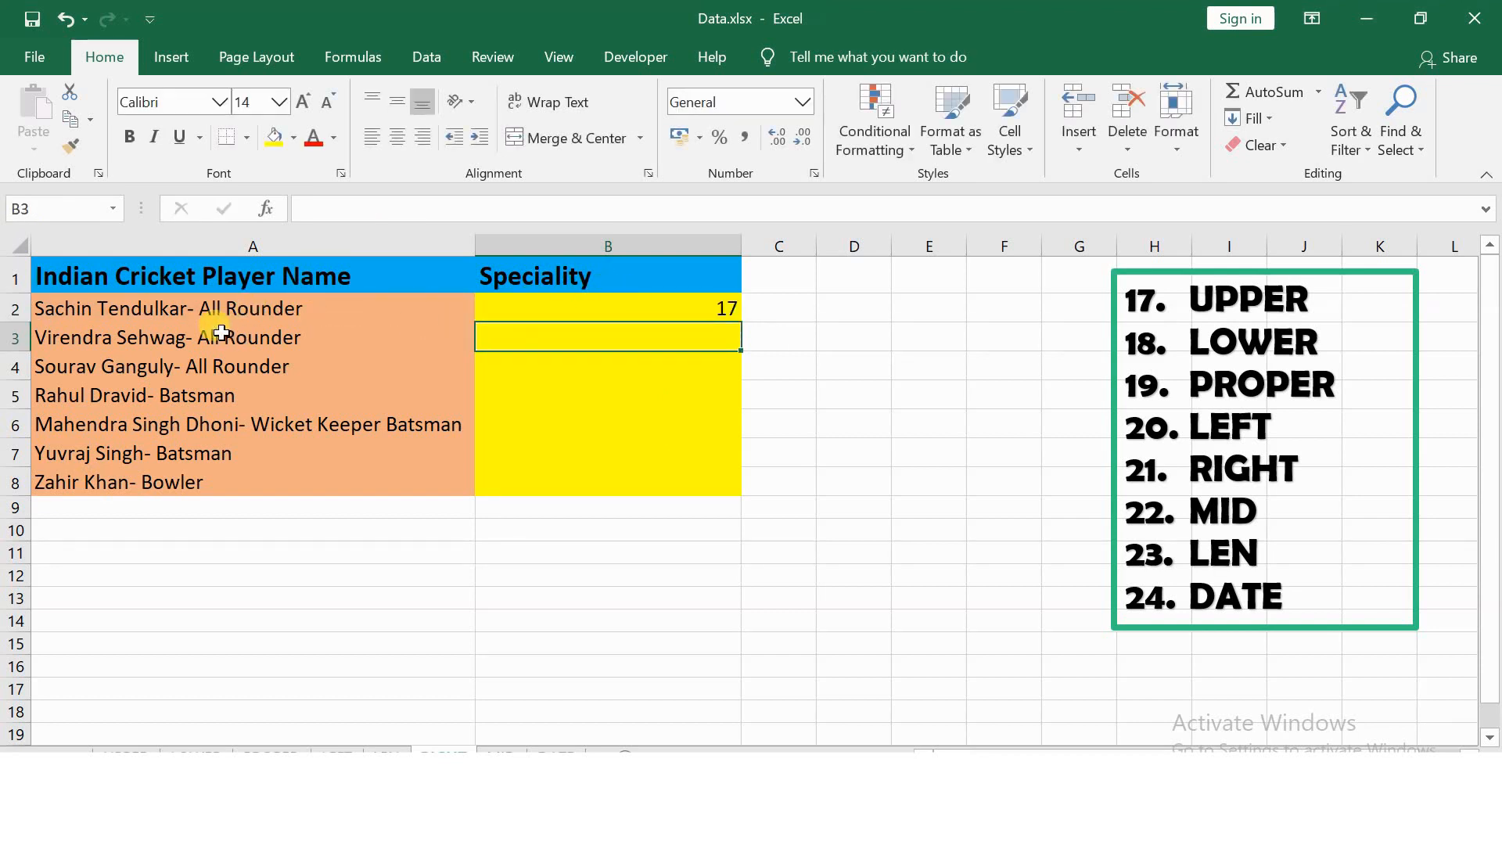
Step: Fill the SEARCH formula from B2 down to B8 for all the players
{"action": "left_click", "coordinate": [734, 313]}
{"action": "double_click", "coordinate": [734, 313]}
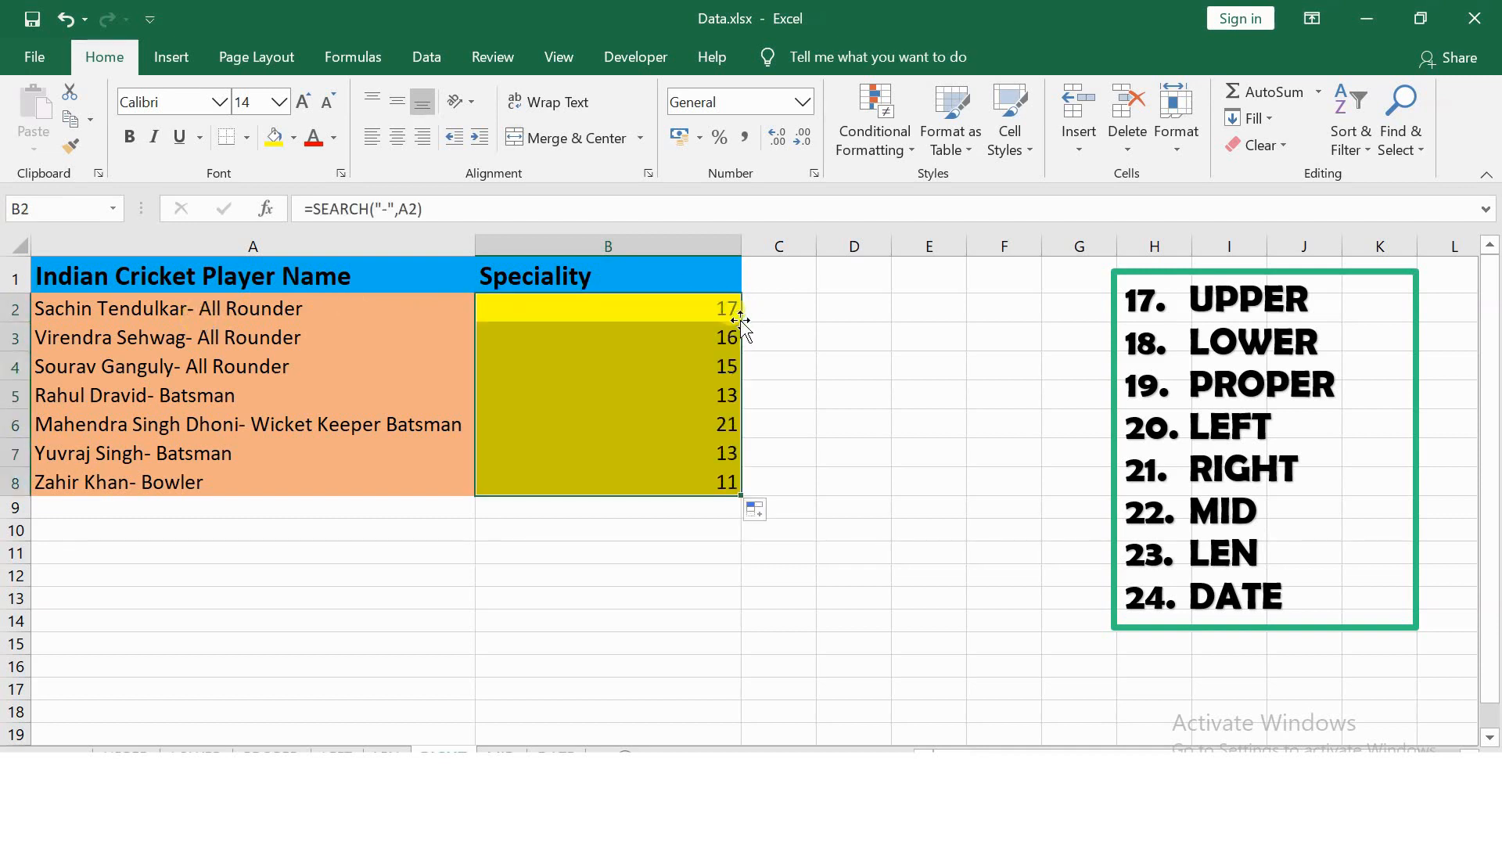
{"action": "left_click", "coordinate": [779, 338]}
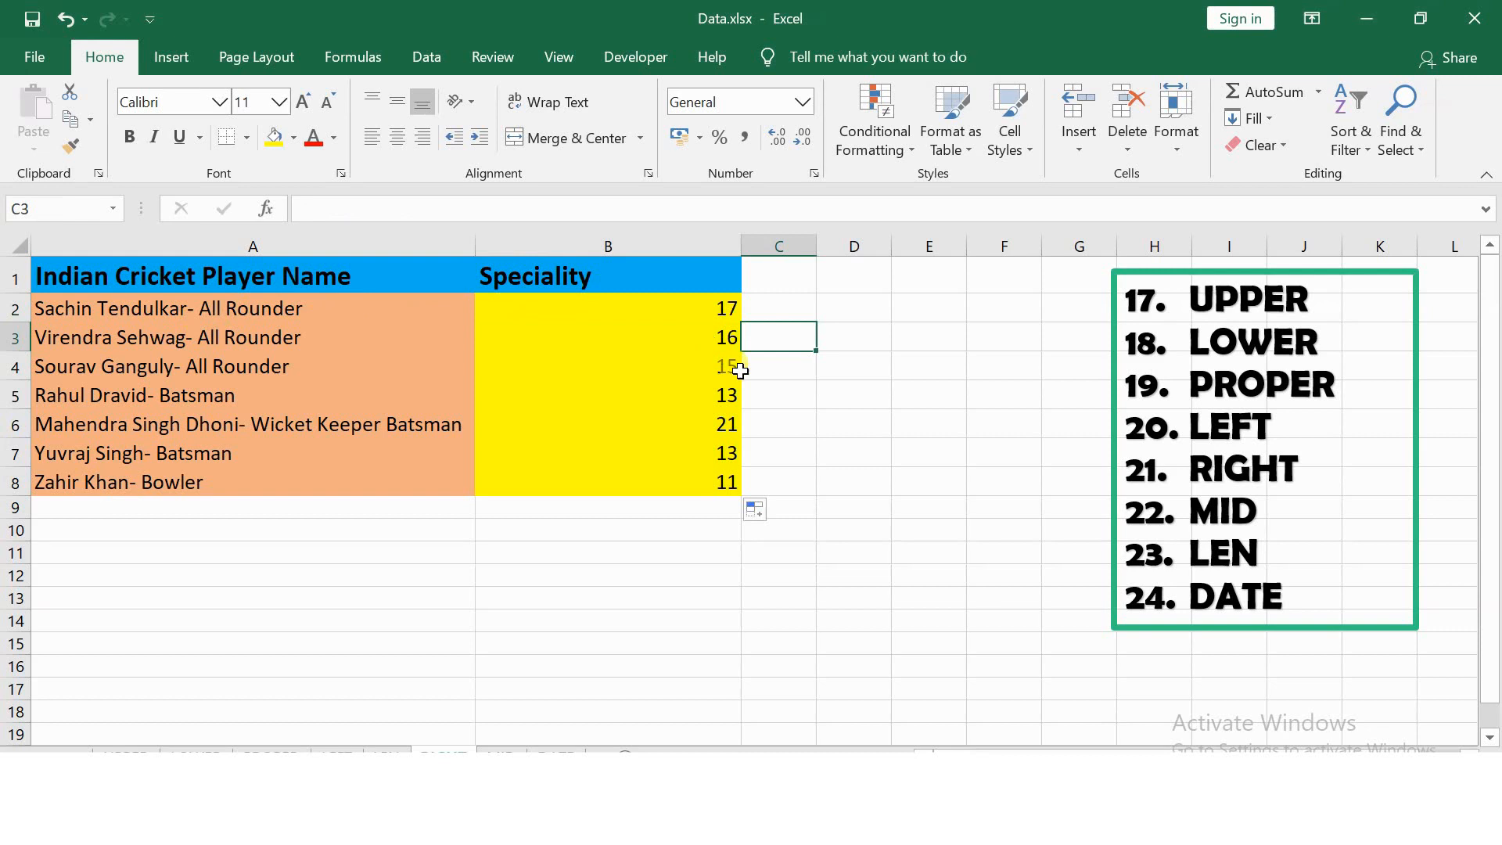
Step: Clear the trial SEARCH formulas from B2:B8 and select B2 for a new formula
{"action": "left_click_drag", "start_coordinate": [699, 315], "coordinate": [694, 472]}
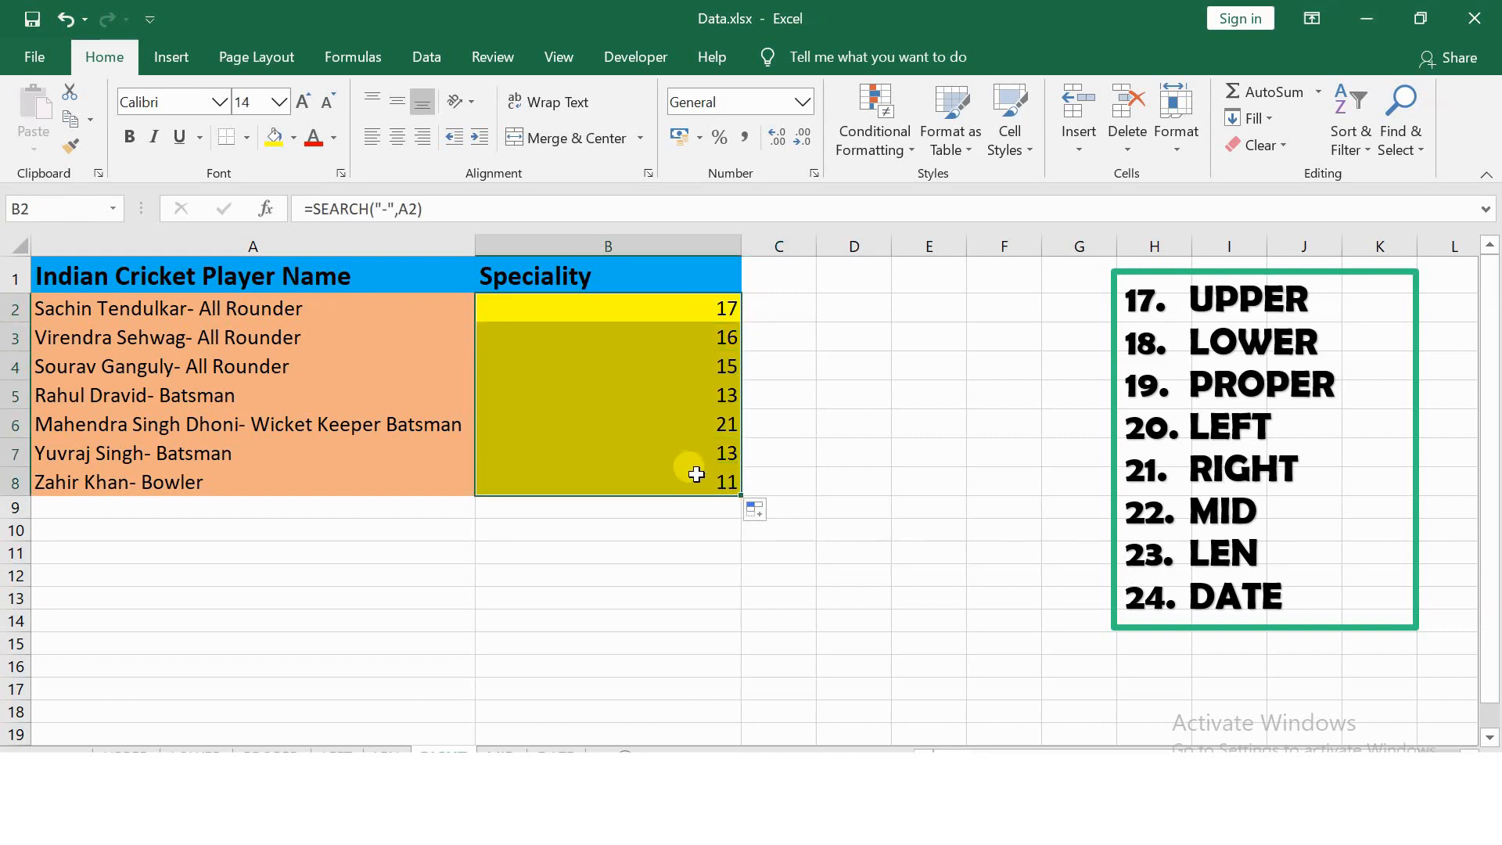
{"action": "key", "text": "Delete"}
{"action": "left_click", "coordinate": [892, 402]}
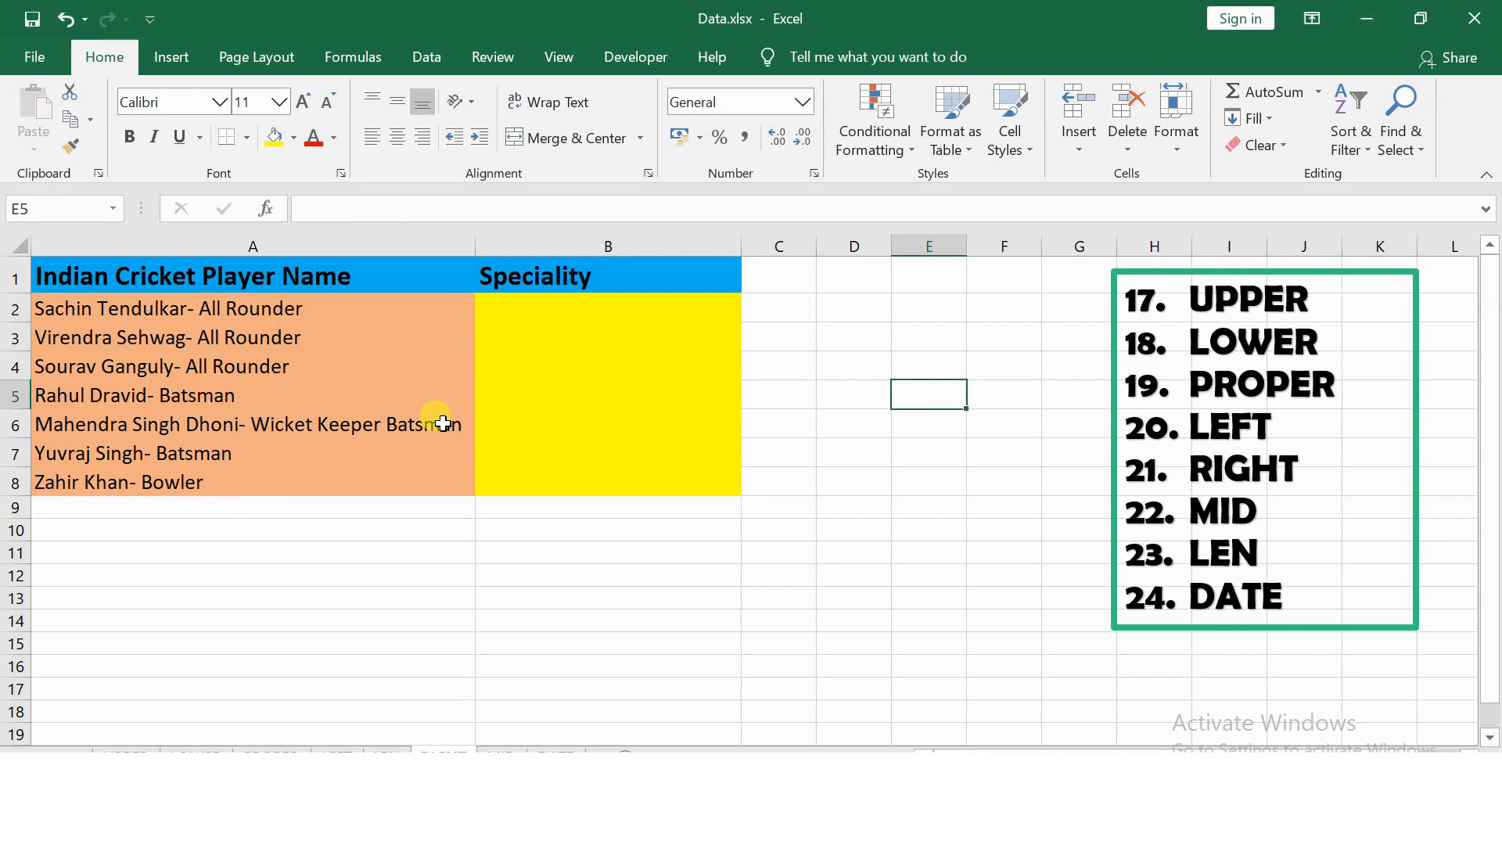
{"action": "left_click", "coordinate": [564, 299]}
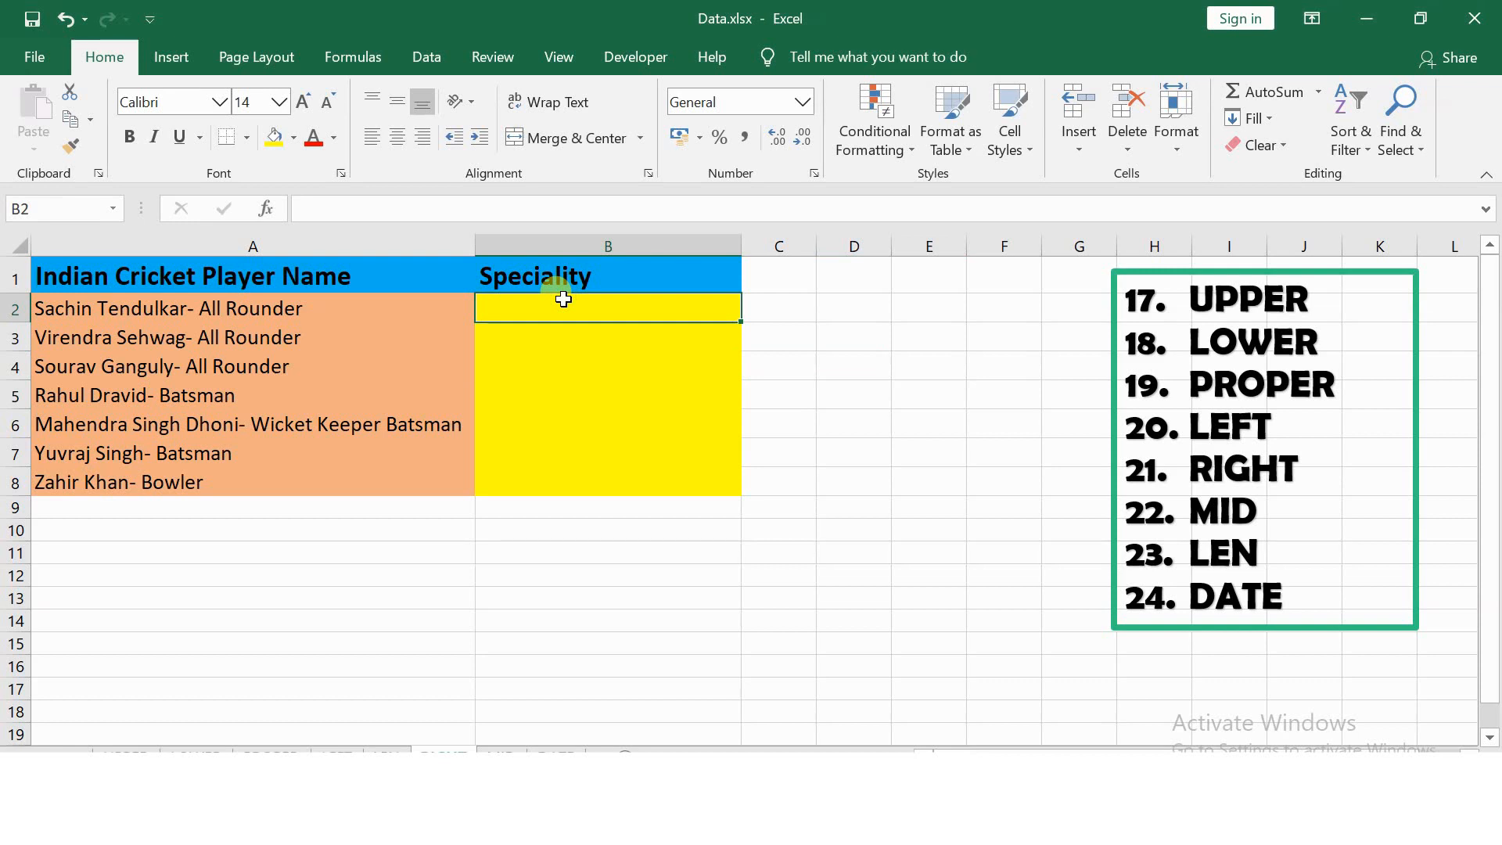
Step: Extract the first player's speciality in B2 with =RIGHT(A2,LEN(A2)-SEARCH("-",A2))
{"action": "type", "text": "=RIGHT"}
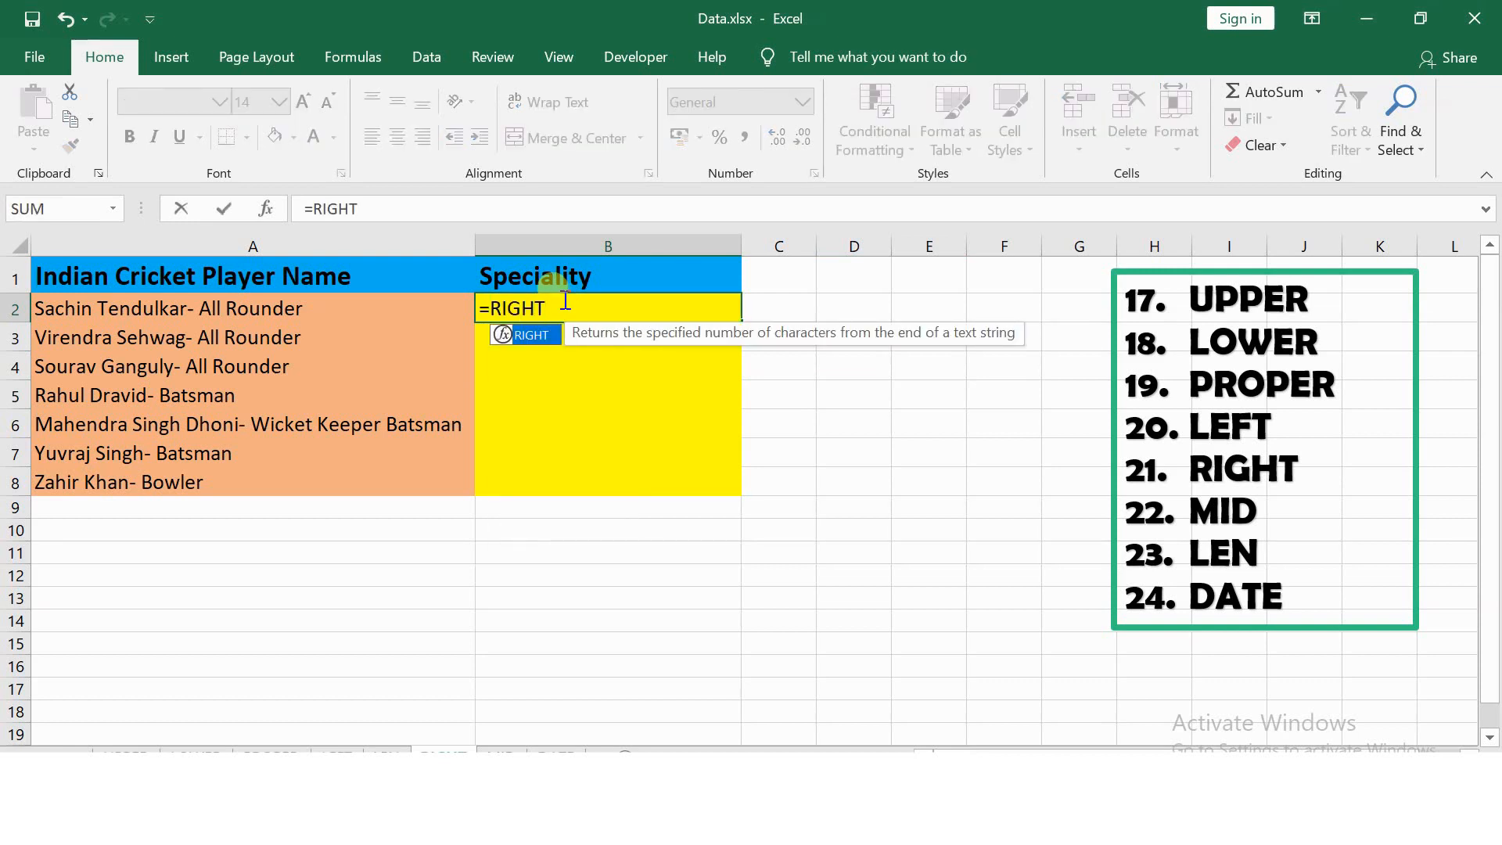
{"action": "type", "text": "("}
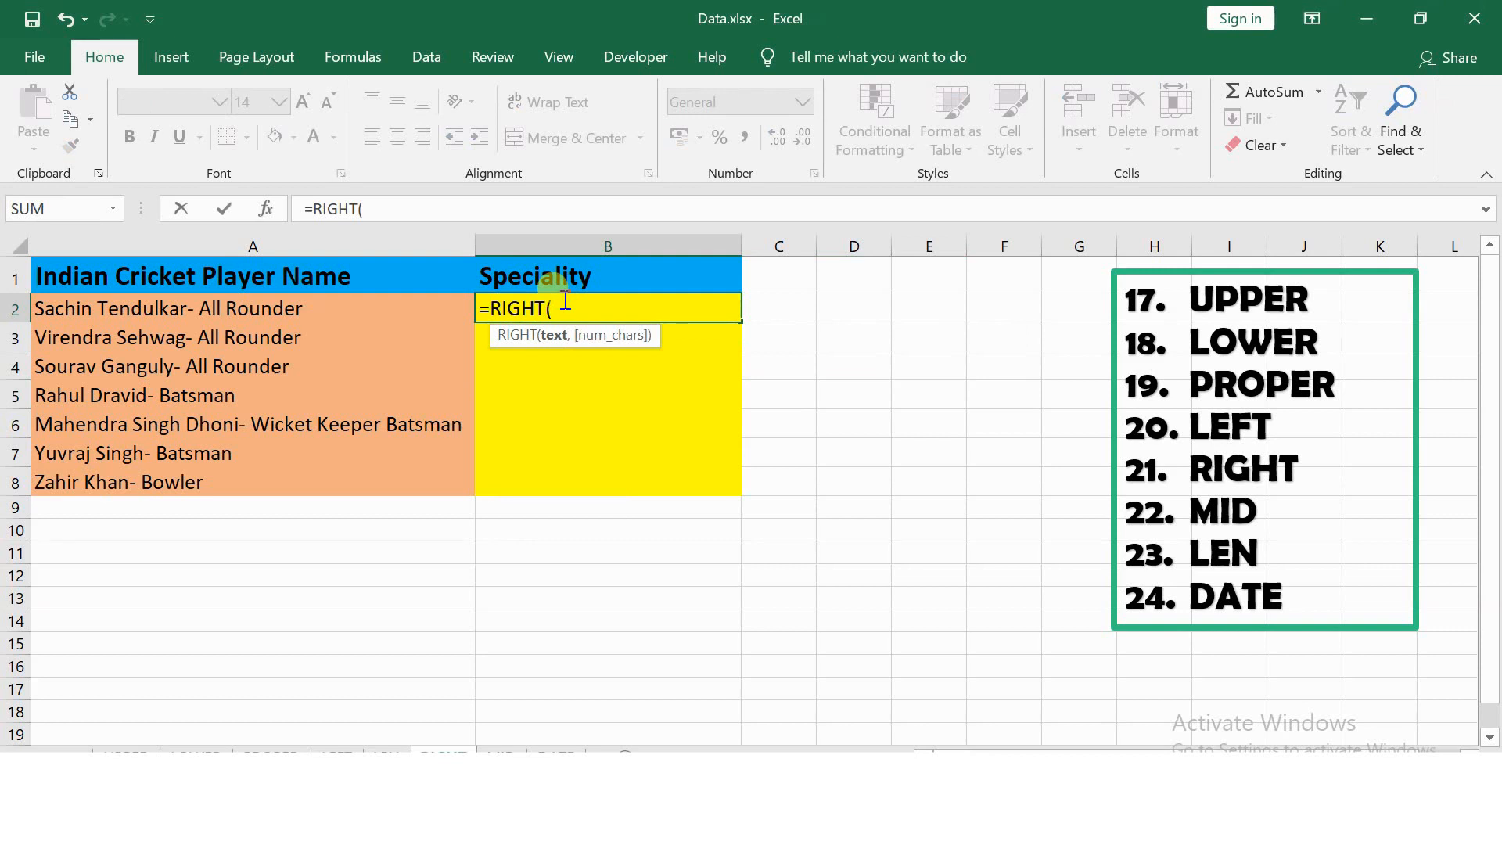
{"action": "left_click", "coordinate": [338, 311]}
{"action": "type", "text": ","}
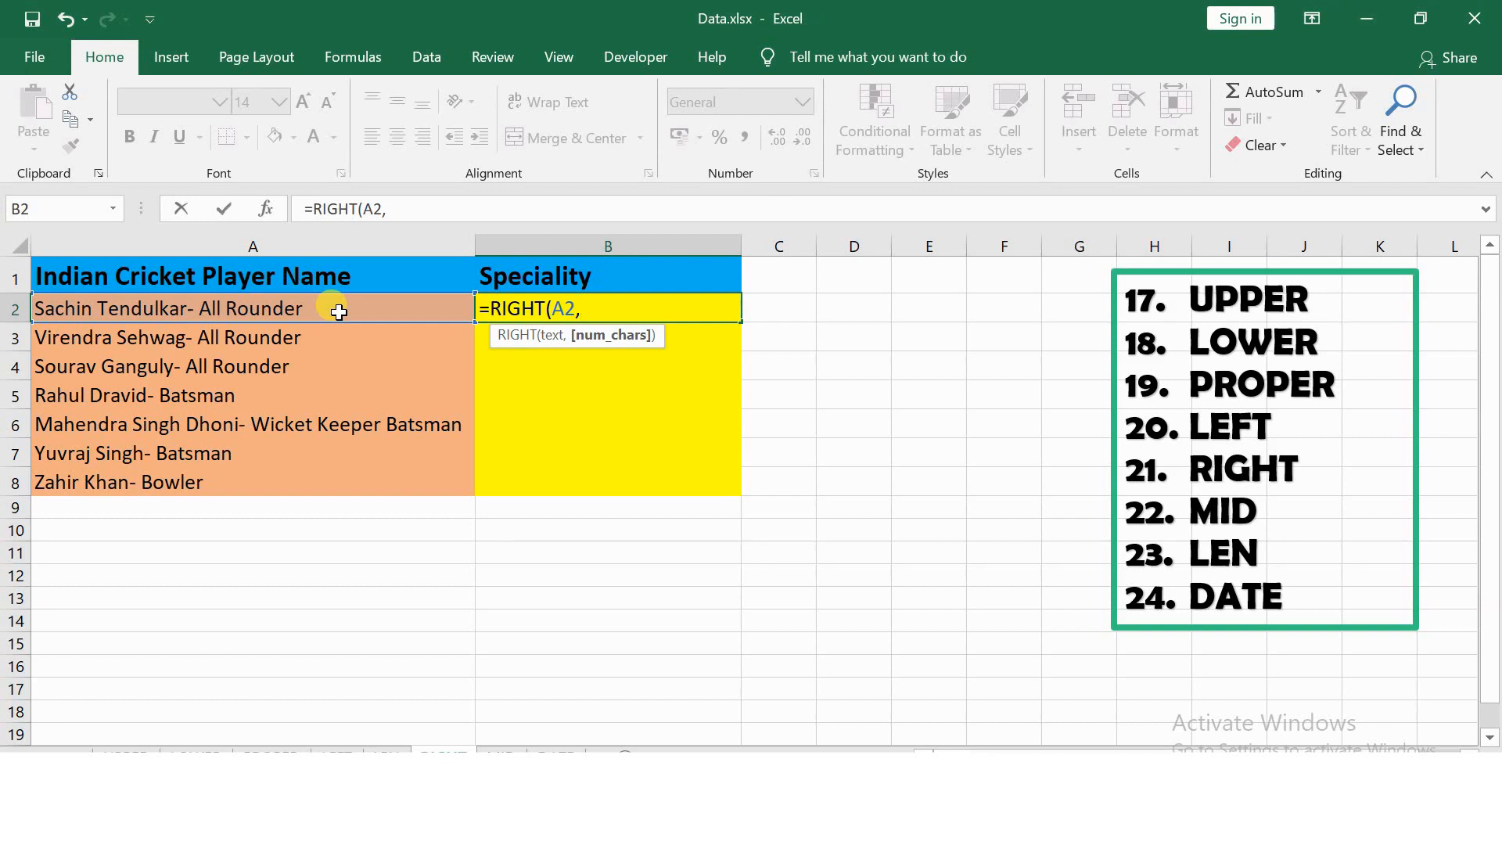
{"action": "type", "text": "LEN("}
{"action": "left_click", "coordinate": [275, 312]}
{"action": "type", "text": ")"}
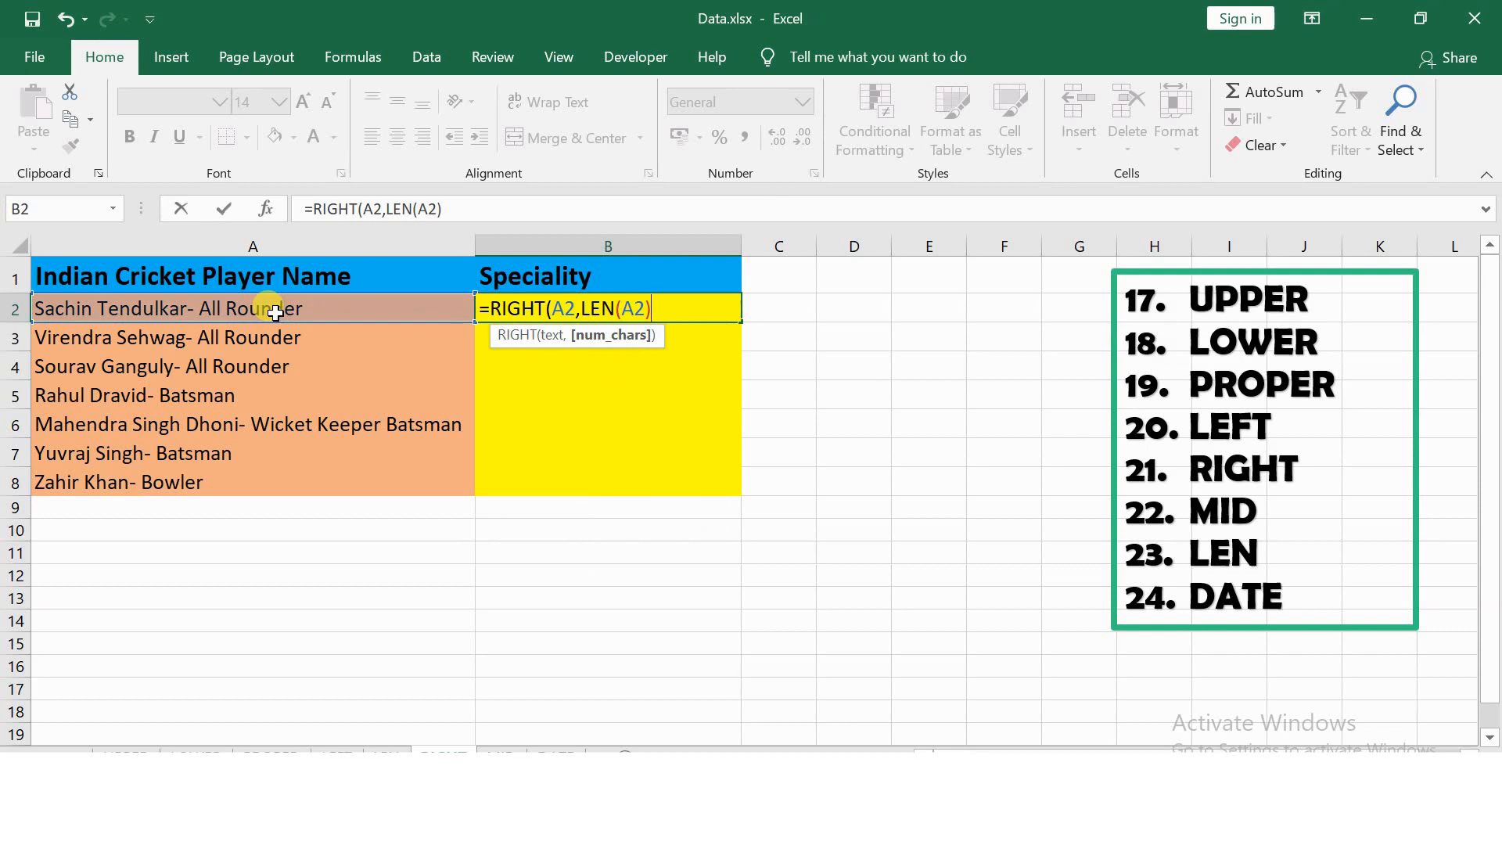
{"action": "type", "text": "-SEA"}
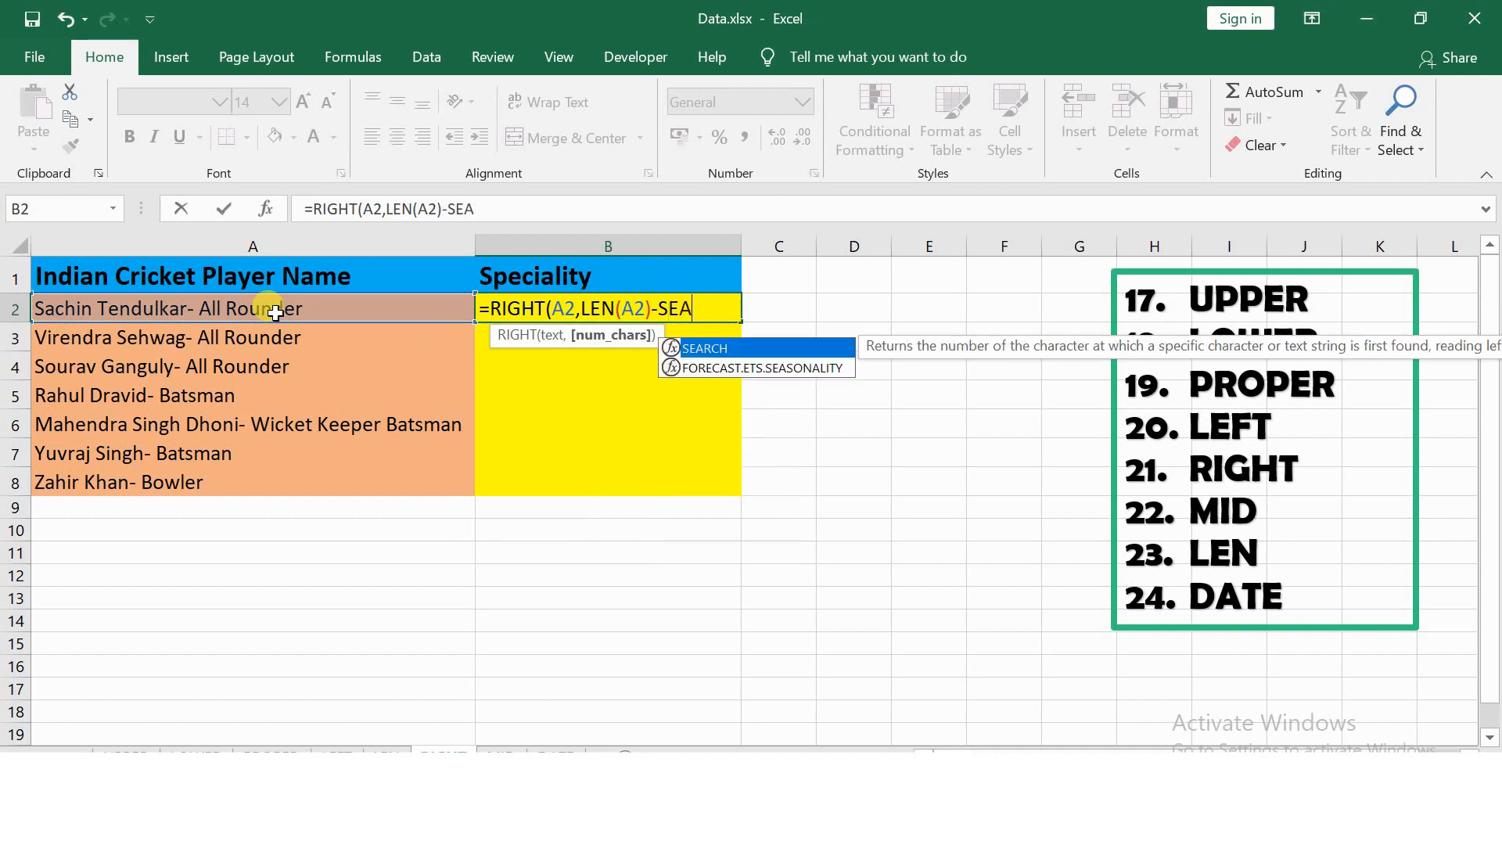
{"action": "key", "text": "Tab"}
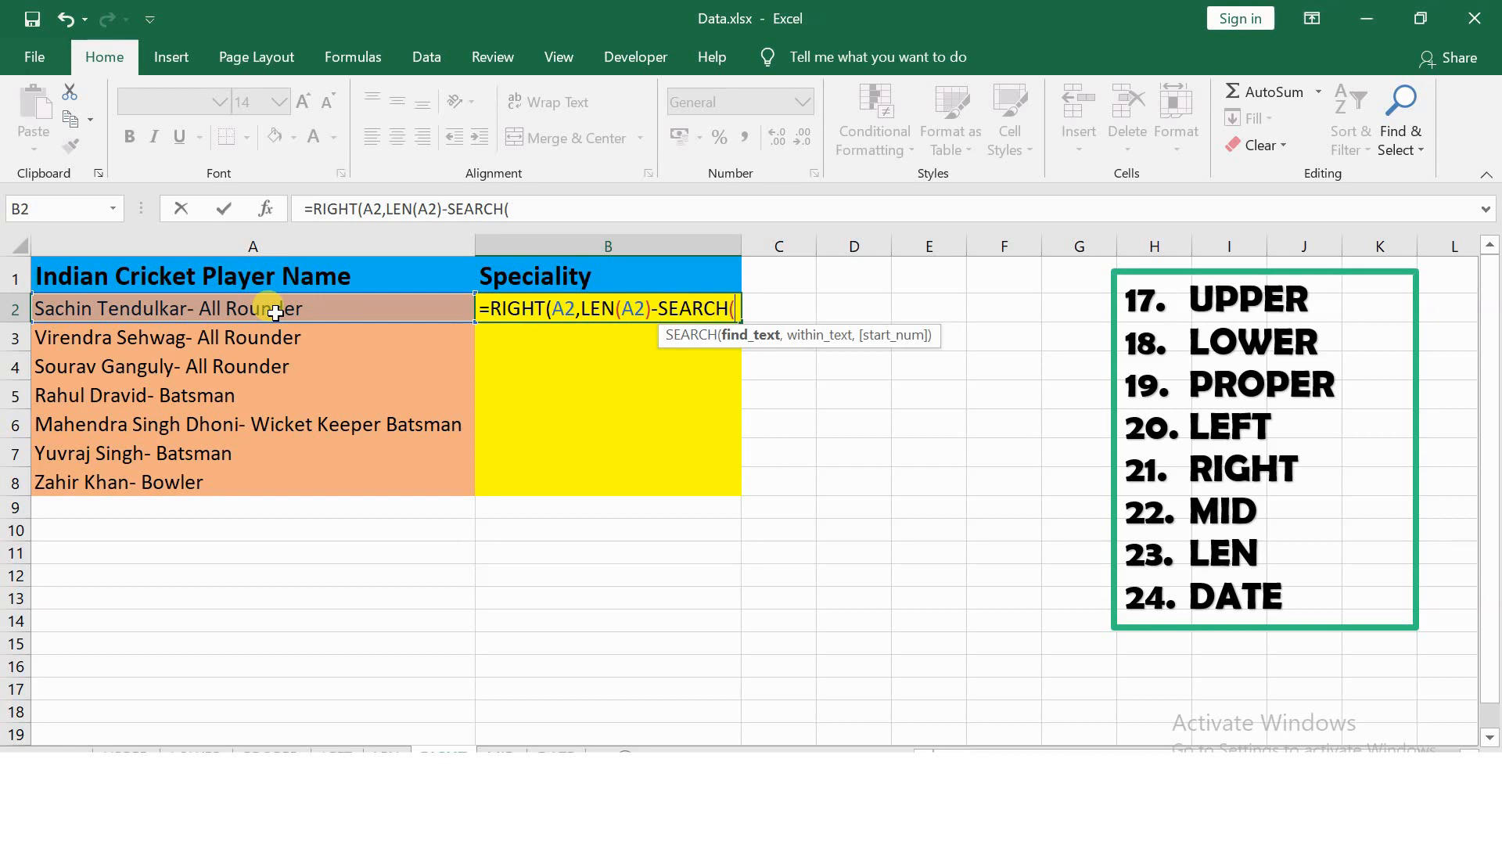
{"action": "type", "text": "\"-\","}
{"action": "left_click", "coordinate": [212, 316]}
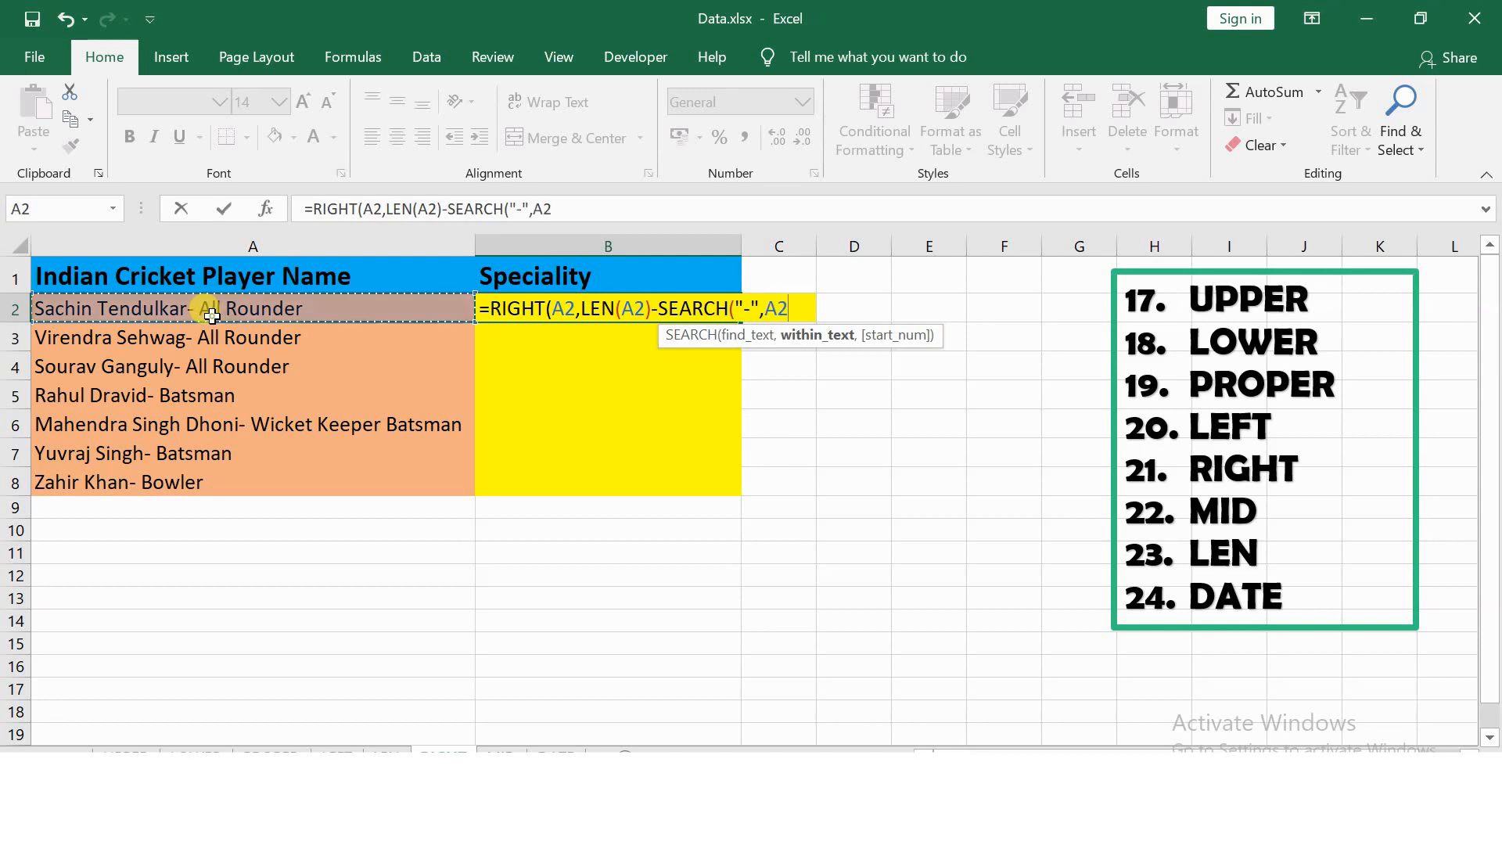
{"action": "type", "text": ")"}
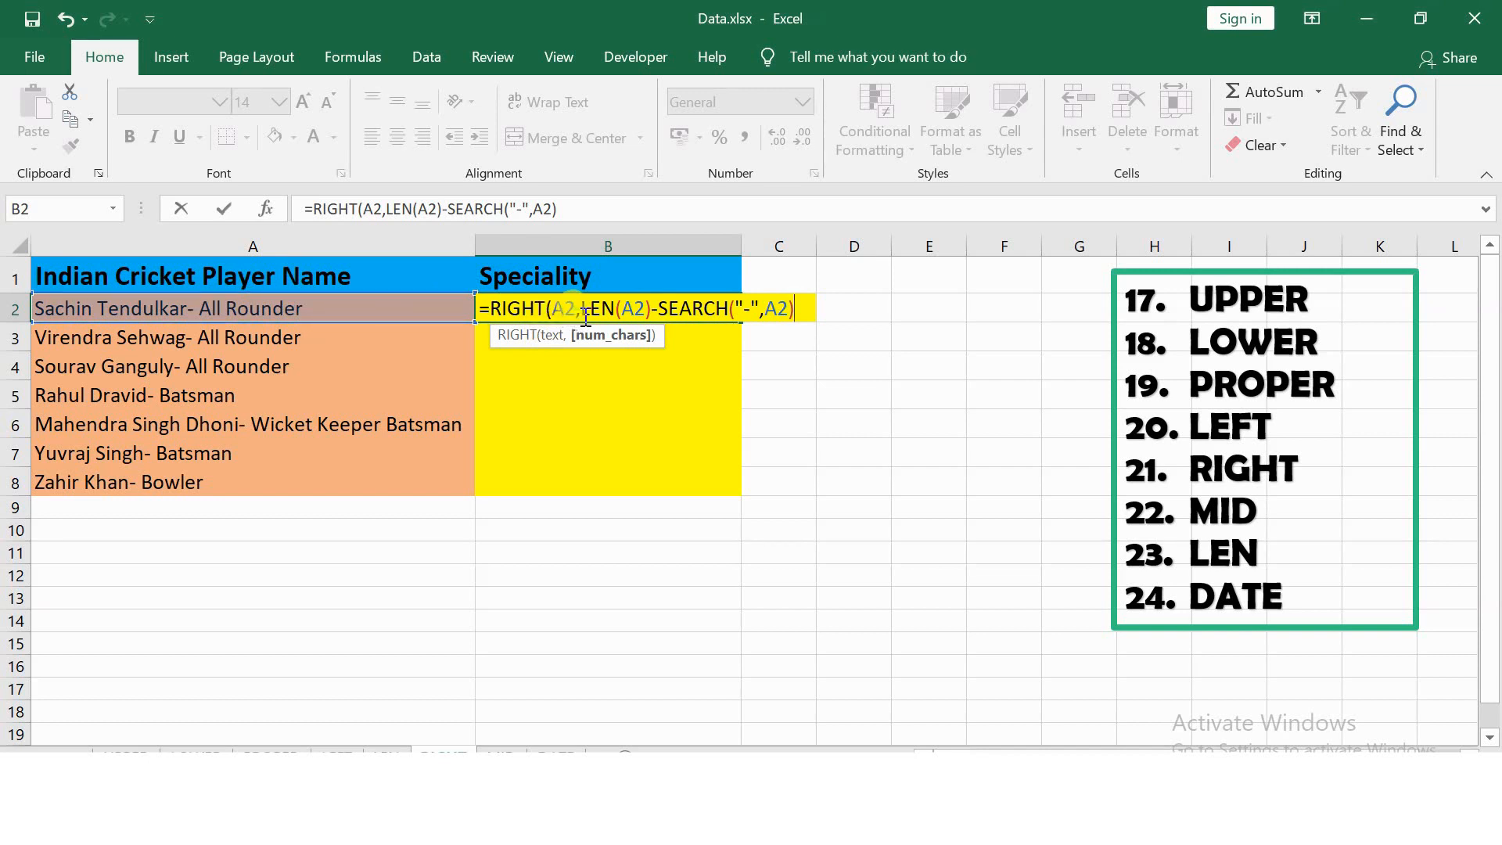
{"action": "left_click_drag", "start_coordinate": [582, 312], "coordinate": [801, 306]}
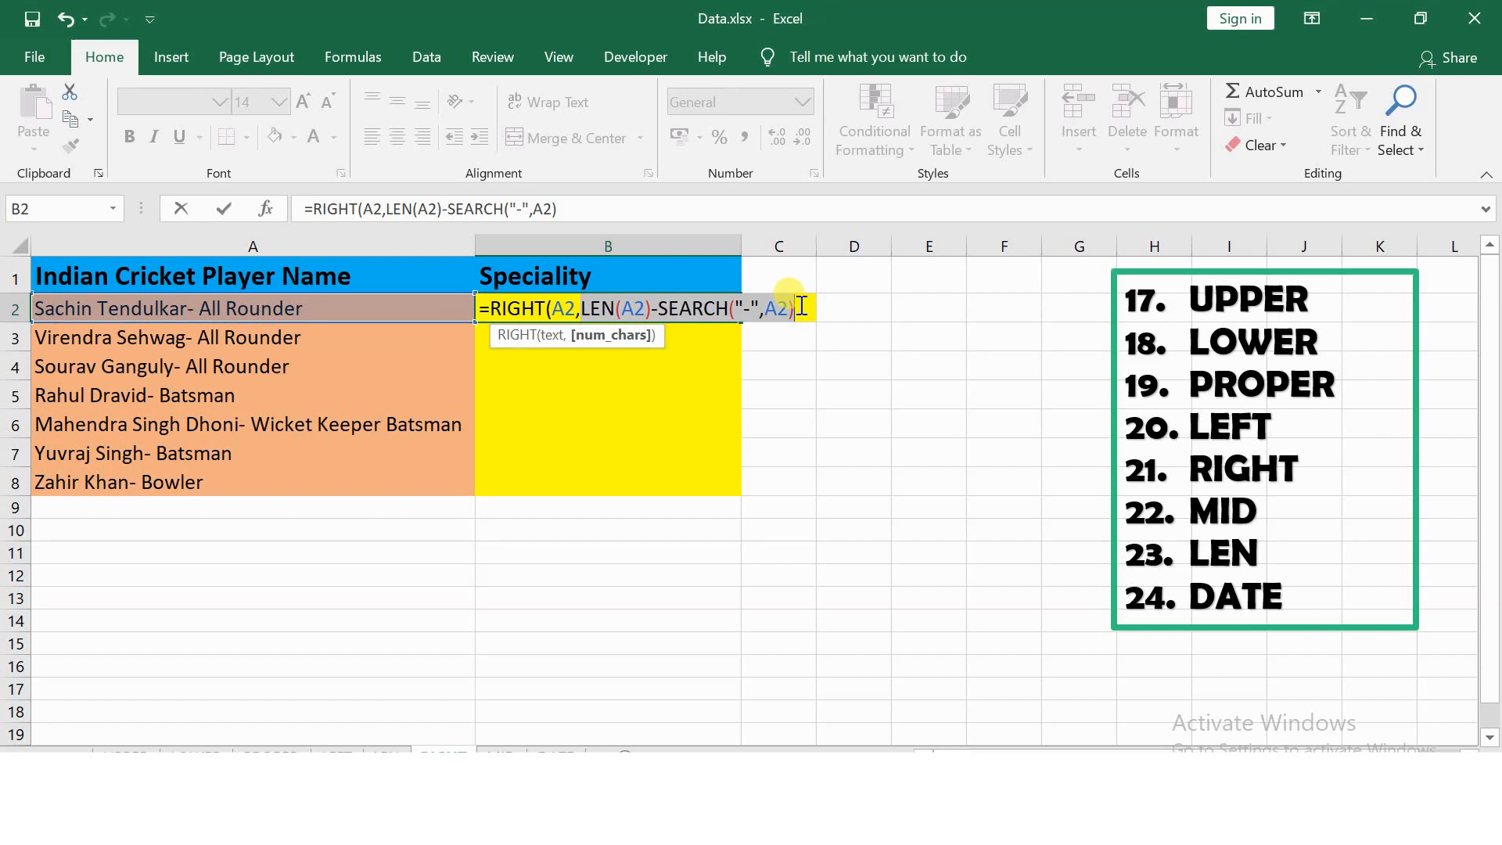
{"action": "key", "text": "Return"}
{"action": "key", "text": "Return"}
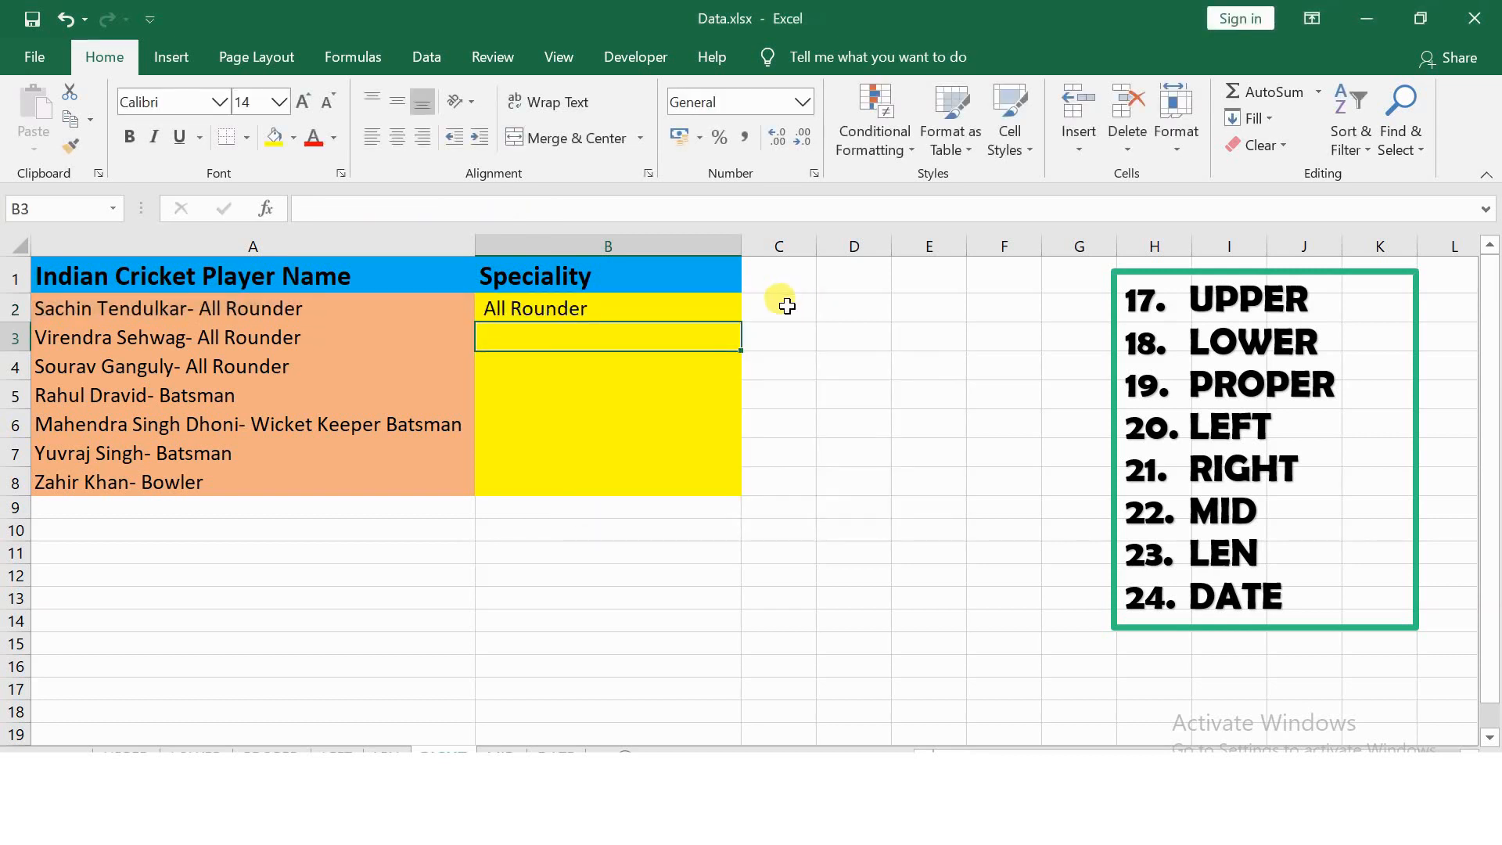
Step: Fill the speciality formula from B2 down to B8 for all the players
{"action": "left_click", "coordinate": [736, 311]}
{"action": "double_click", "coordinate": [741, 315]}
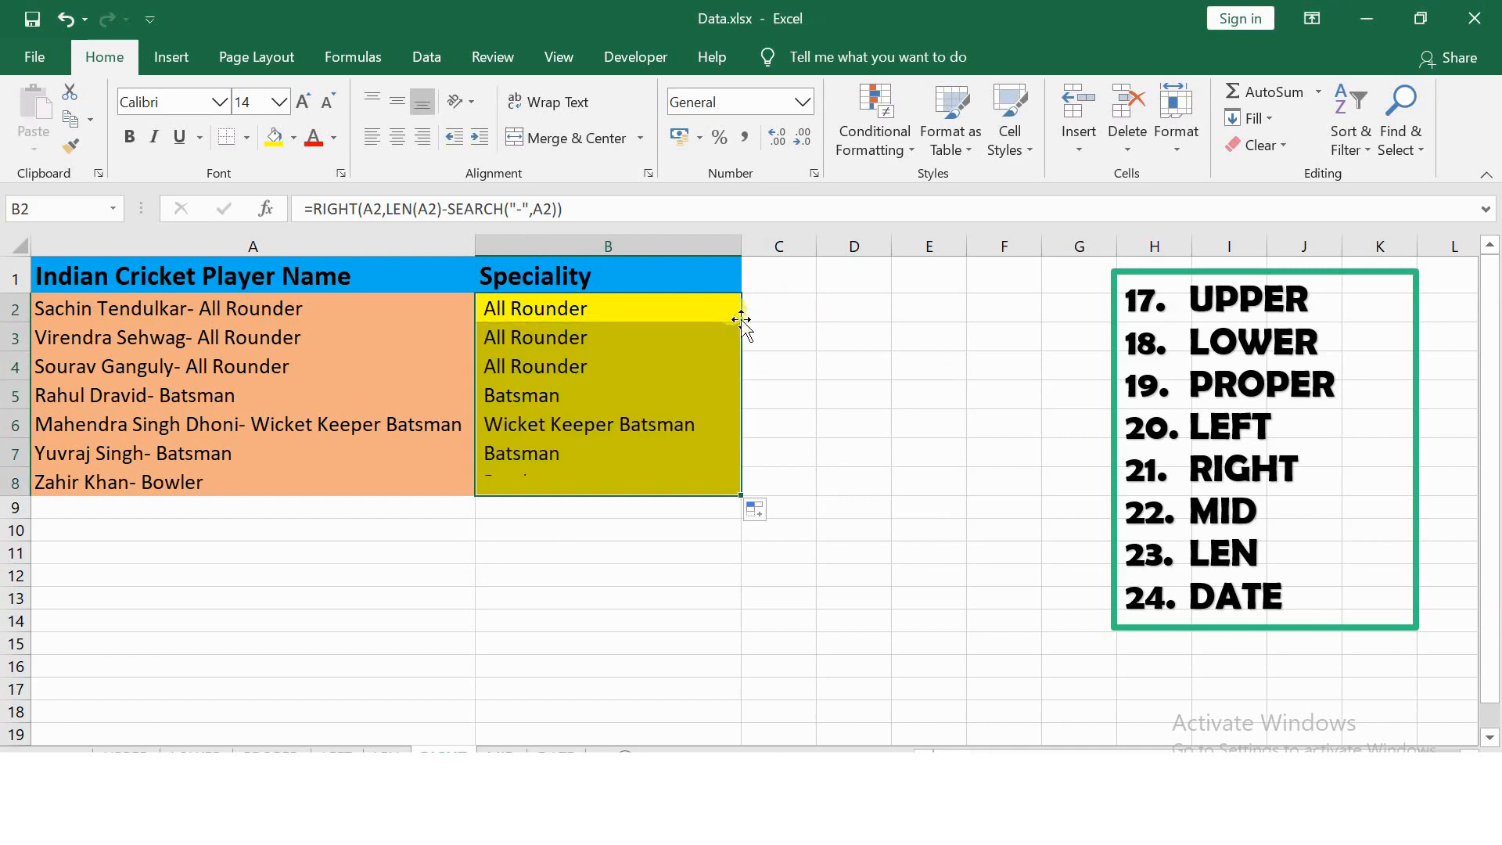
{"action": "left_click", "coordinate": [794, 329]}
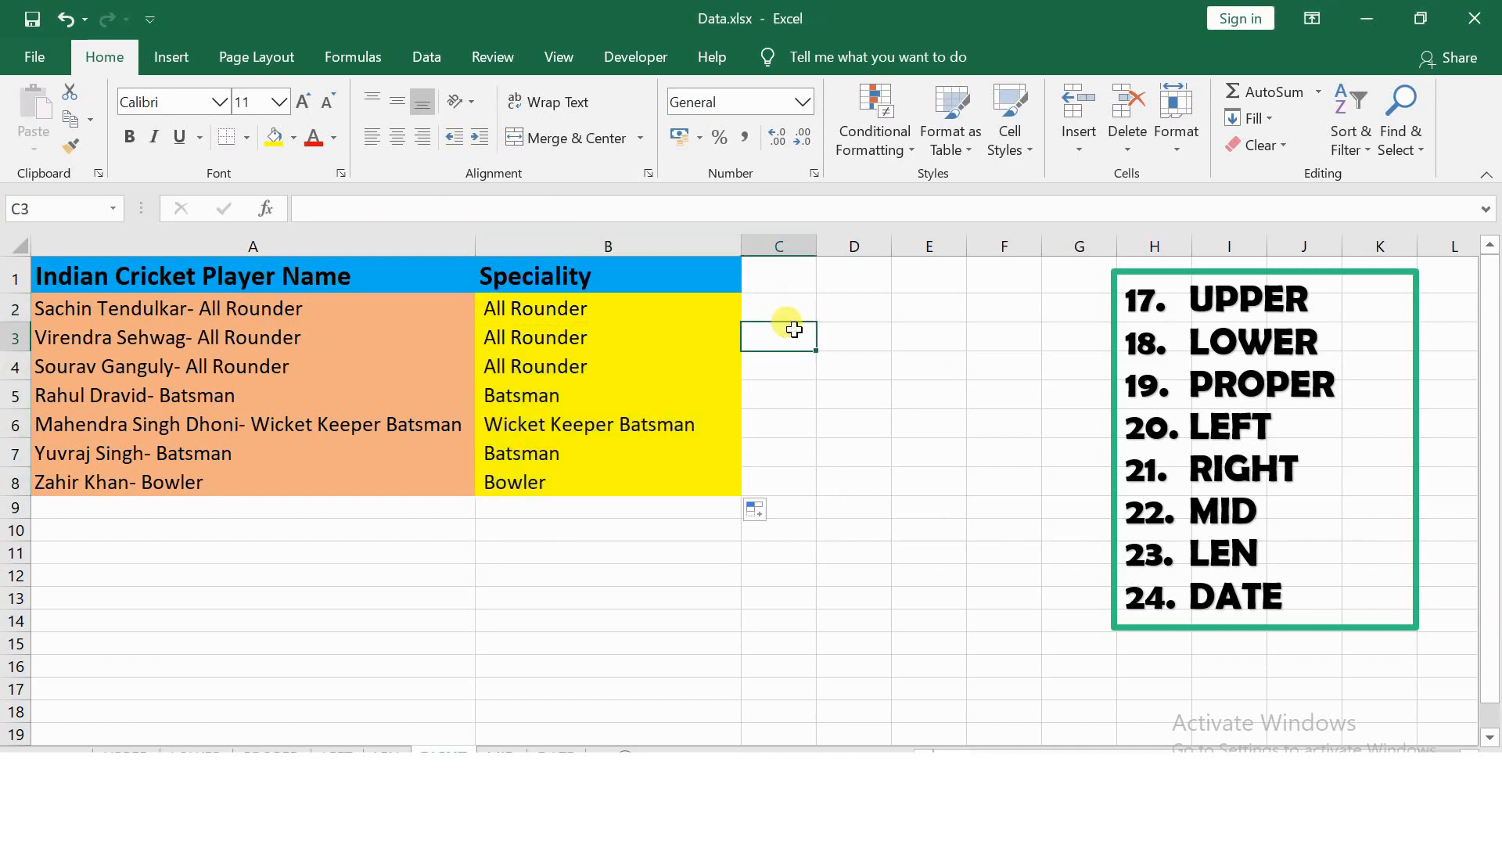
Step: Replace the first player entry in A2 with "Irfan Pathan- All Rounder" to test the formula
{"action": "left_click", "coordinate": [223, 310]}
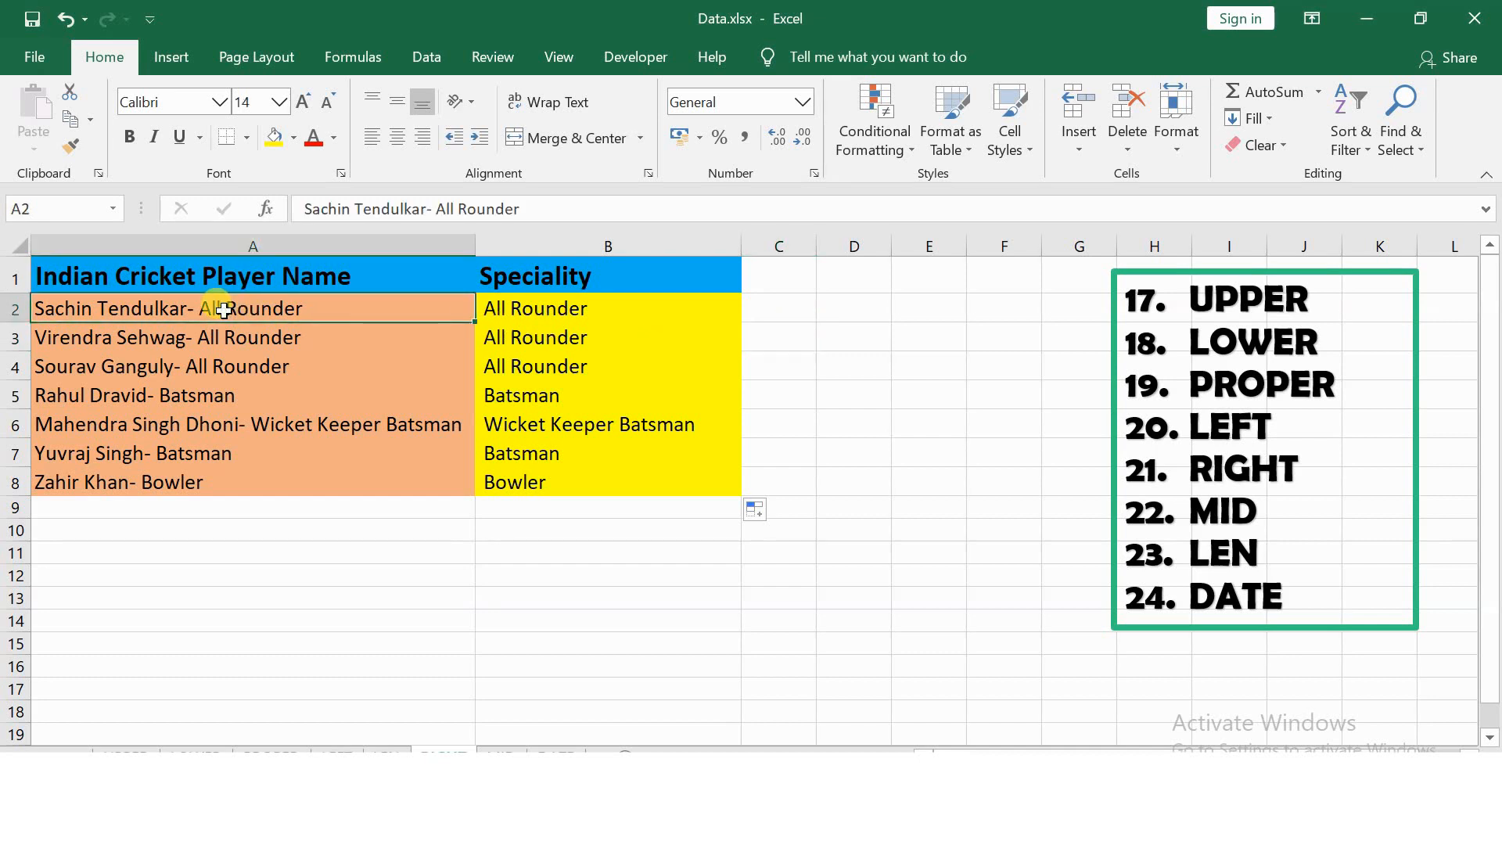
{"action": "type", "text": "Irfan "}
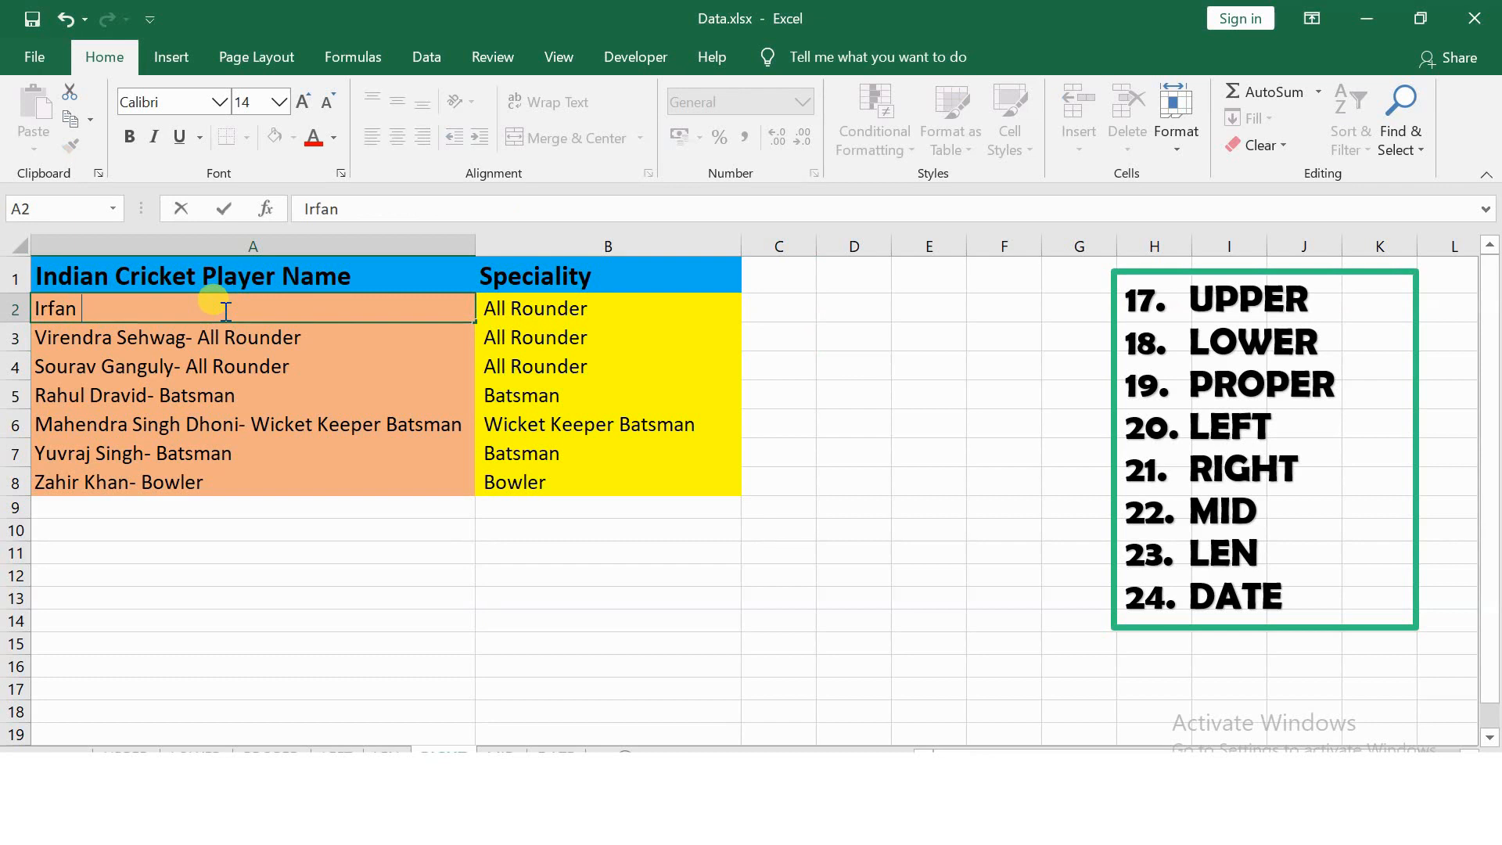
{"action": "type", "text": "Pathan- All Rounder"}
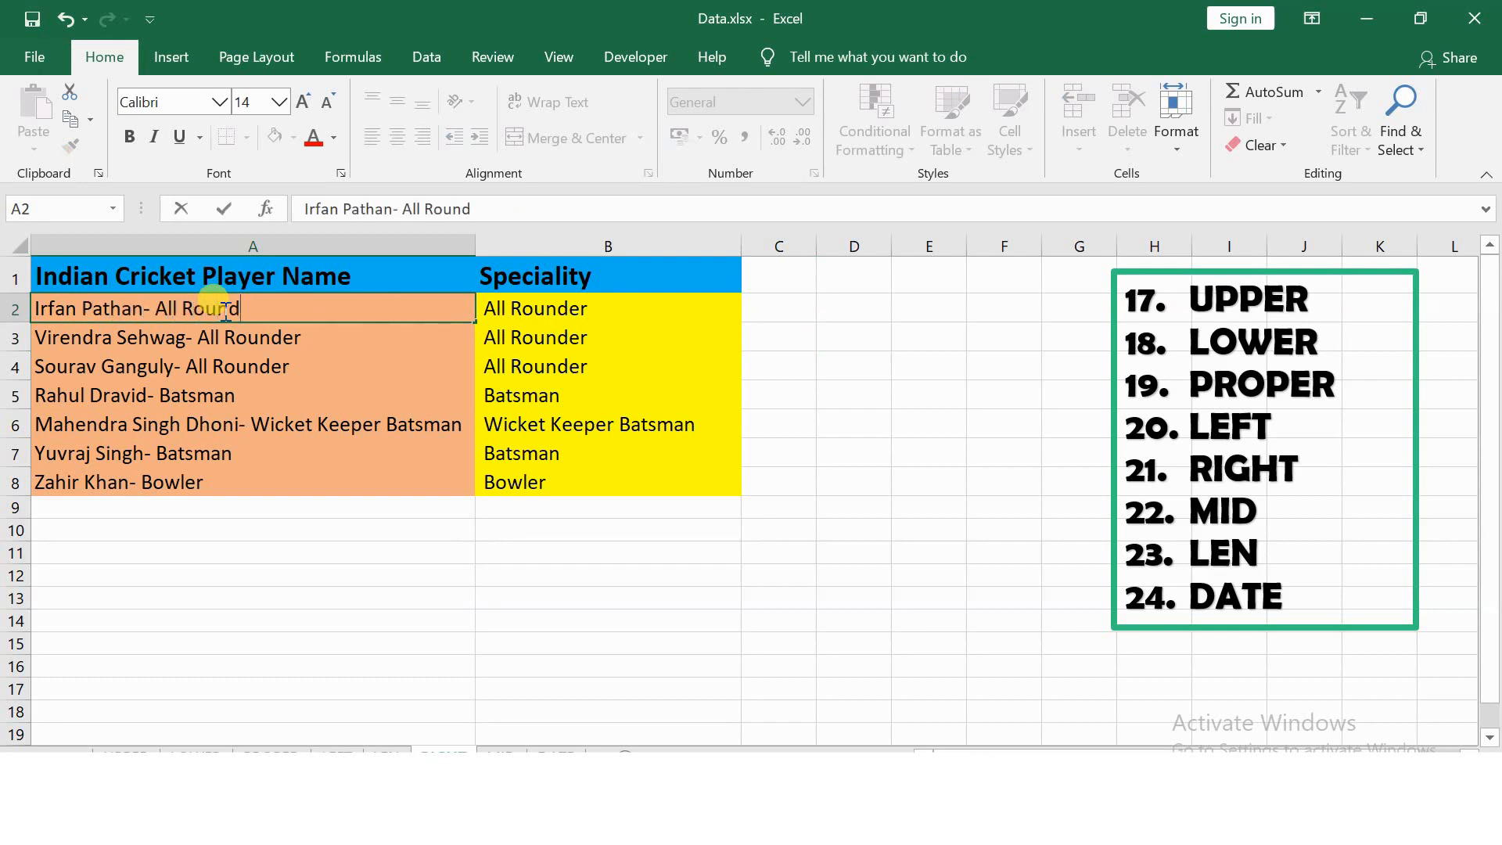
{"action": "key", "text": "Return"}
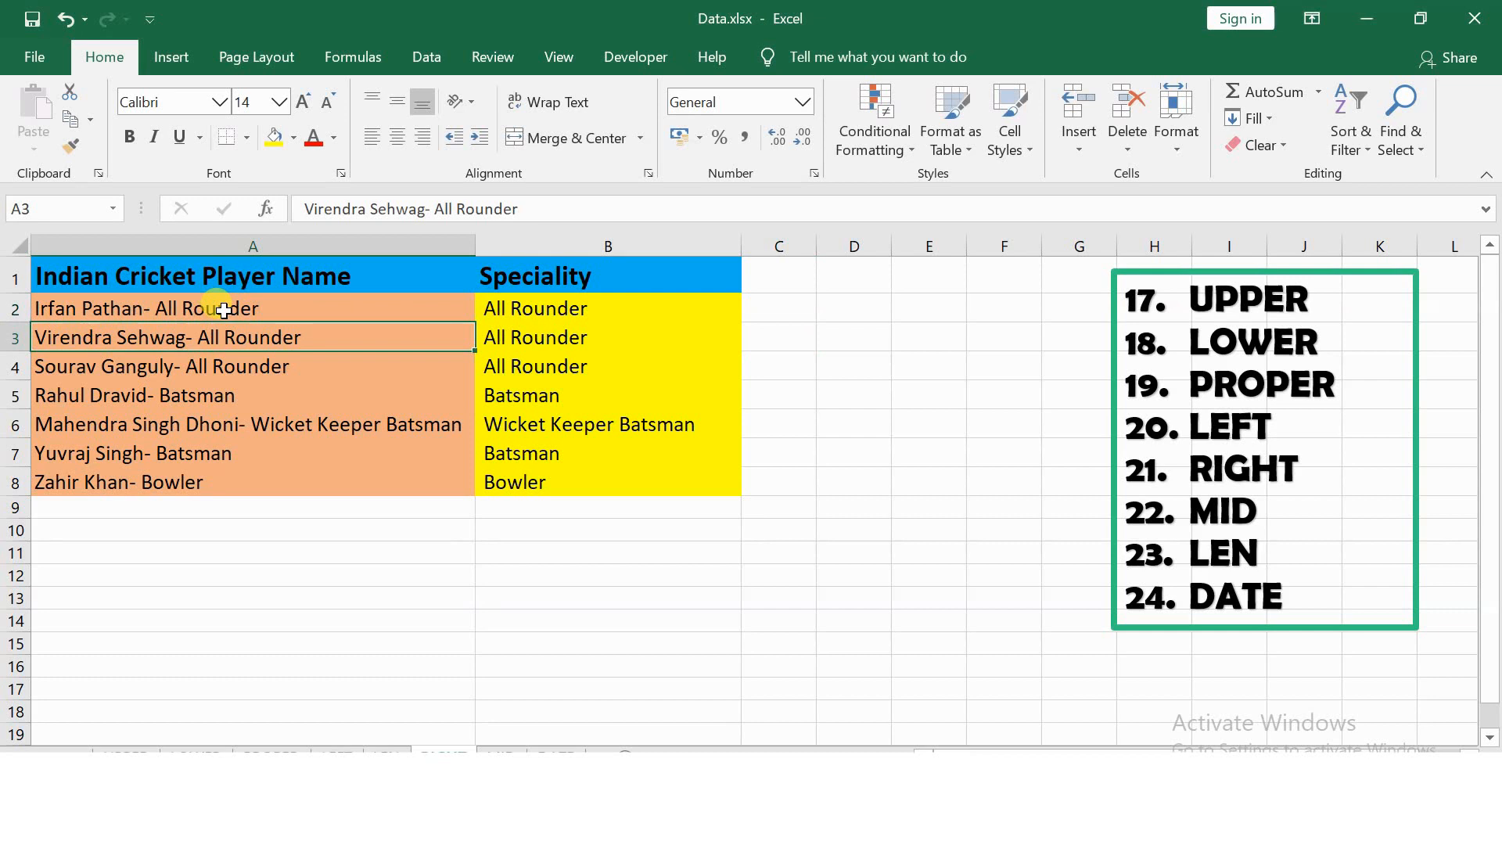
Step: Change the first player entry in A2 to "VVS Laxman- Batman" and select the speciality cell B2
{"action": "left_click", "coordinate": [161, 309]}
{"action": "type", "text": "VVS Laxm"}
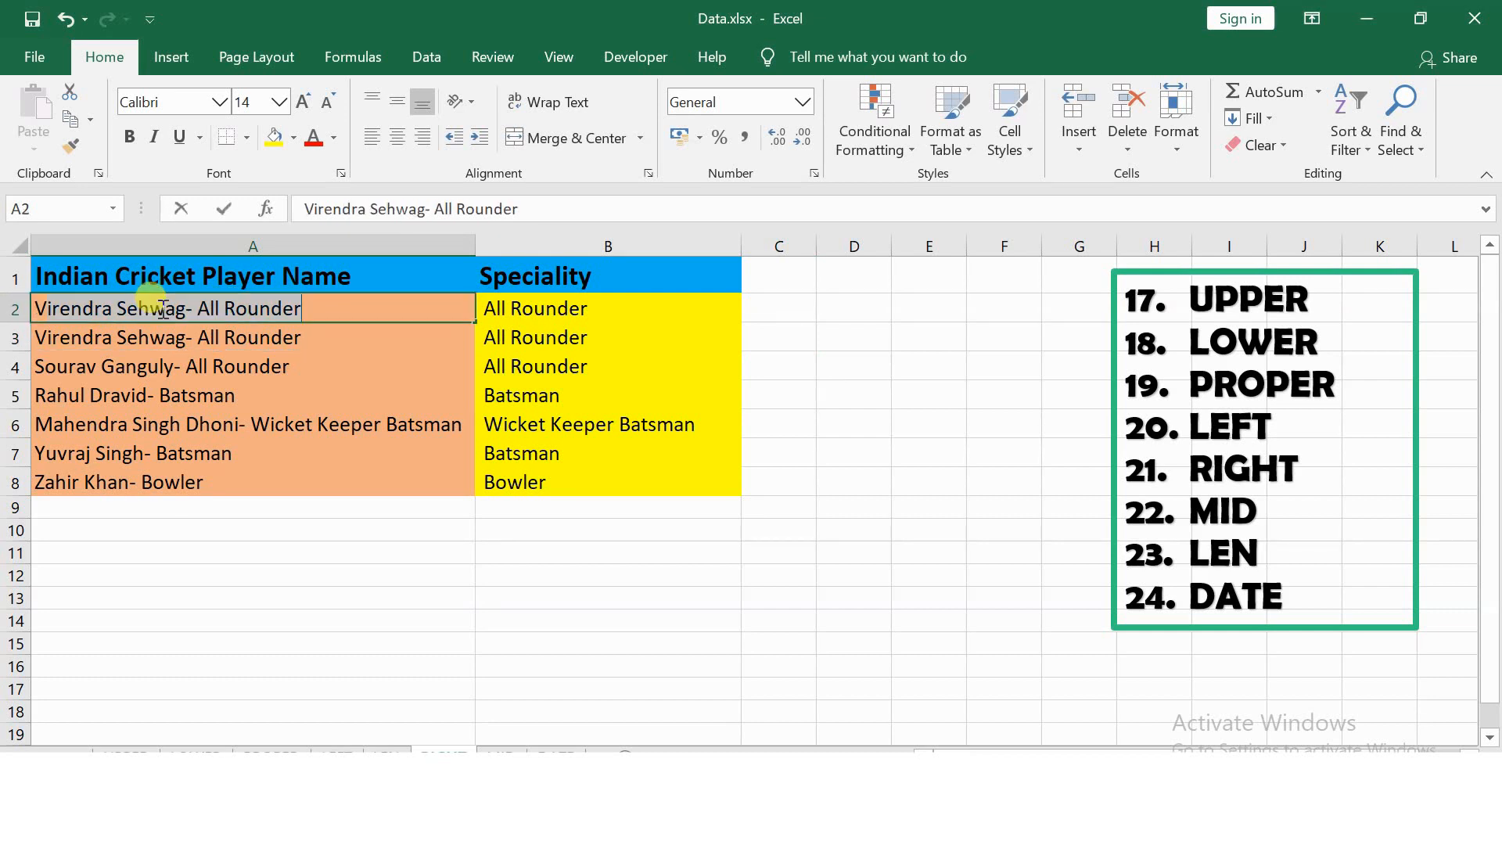
{"action": "type", "text": "an"}
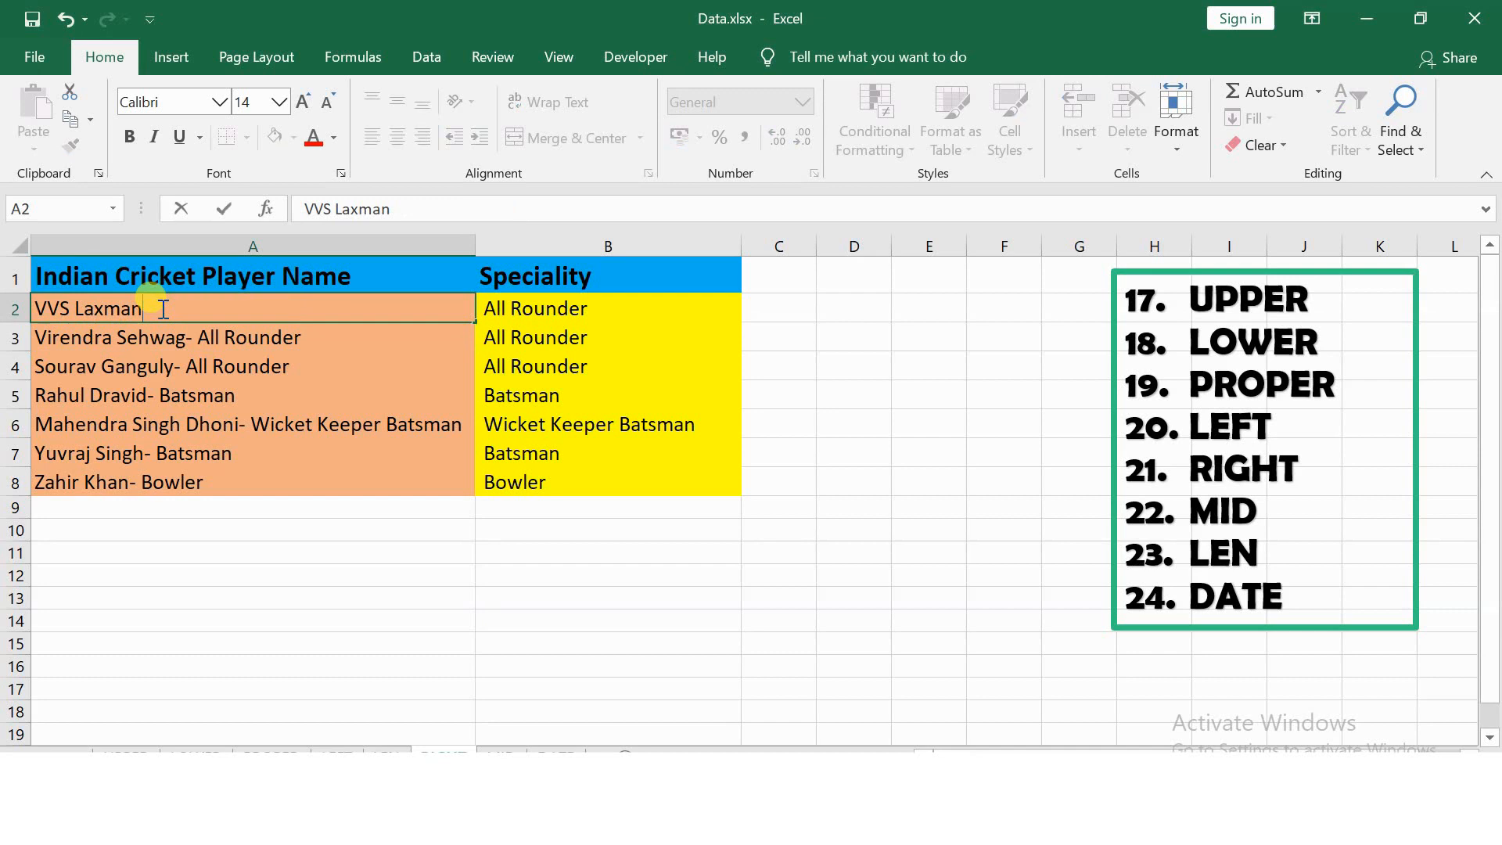
{"action": "type", "text": "- Batman"}
{"action": "key", "text": "Return"}
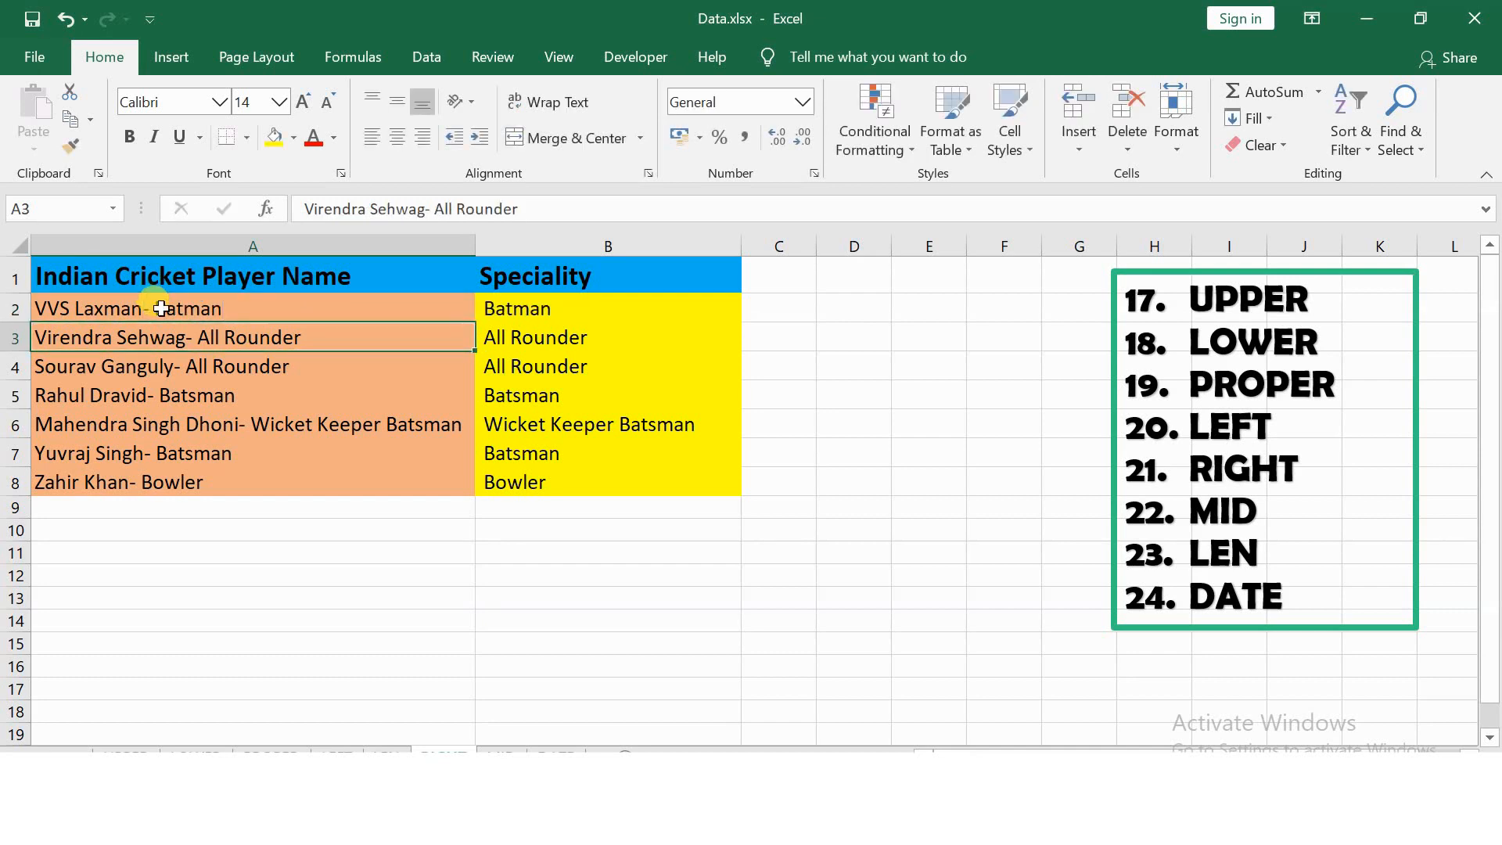
{"action": "left_click", "coordinate": [509, 308]}
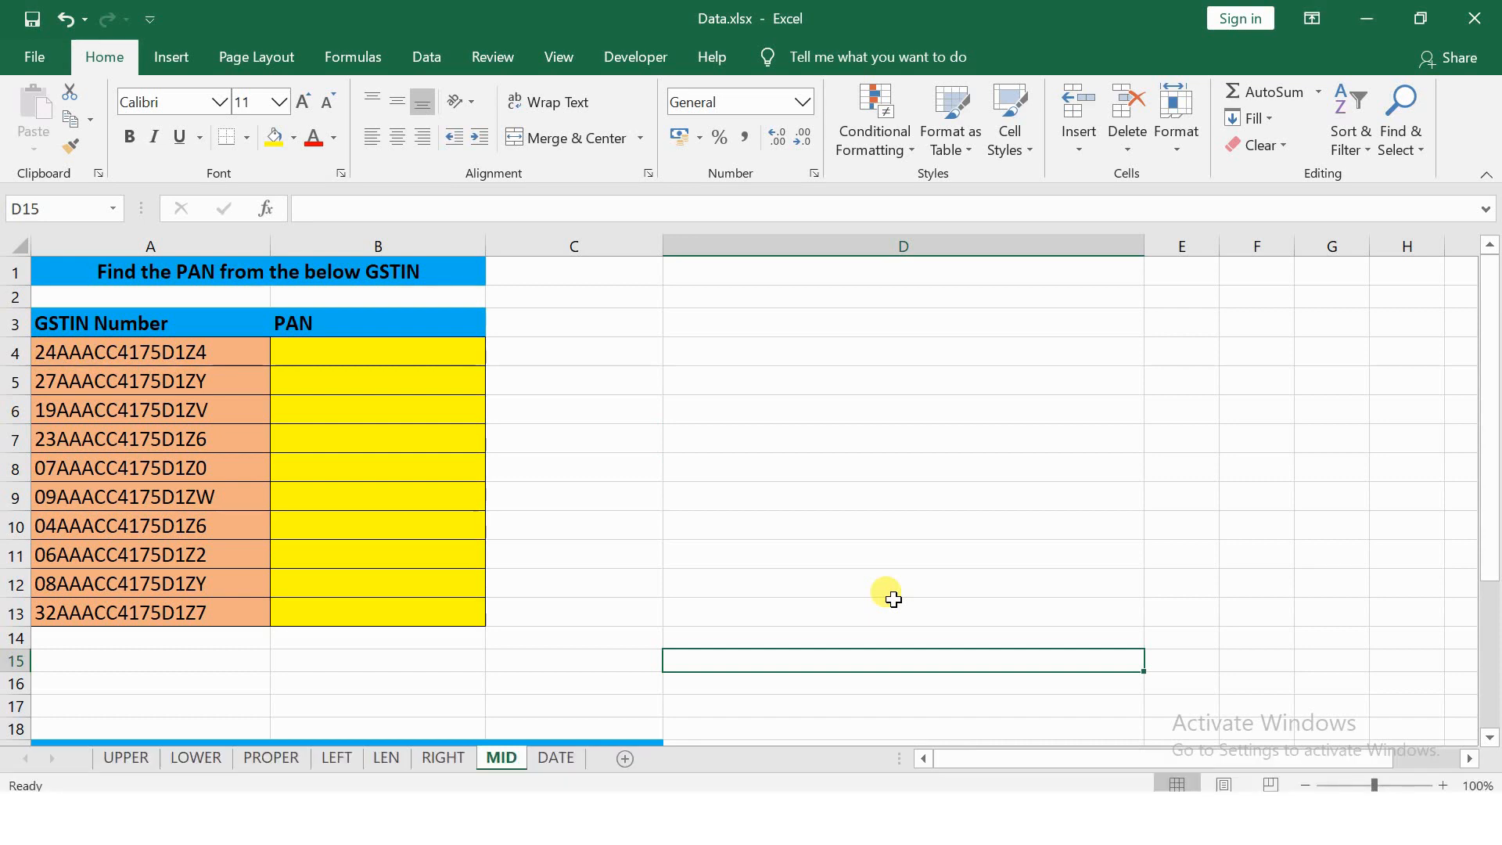
Step: On the MID sheet, extract the PAN in B4 with =MID(A4,3,10) and fill the formula down to B13
{"action": "scroll", "coordinate": [335, 379], "scroll_direction": "up", "scroll_amount": 1}
{"action": "left_click", "coordinate": [319, 356]}
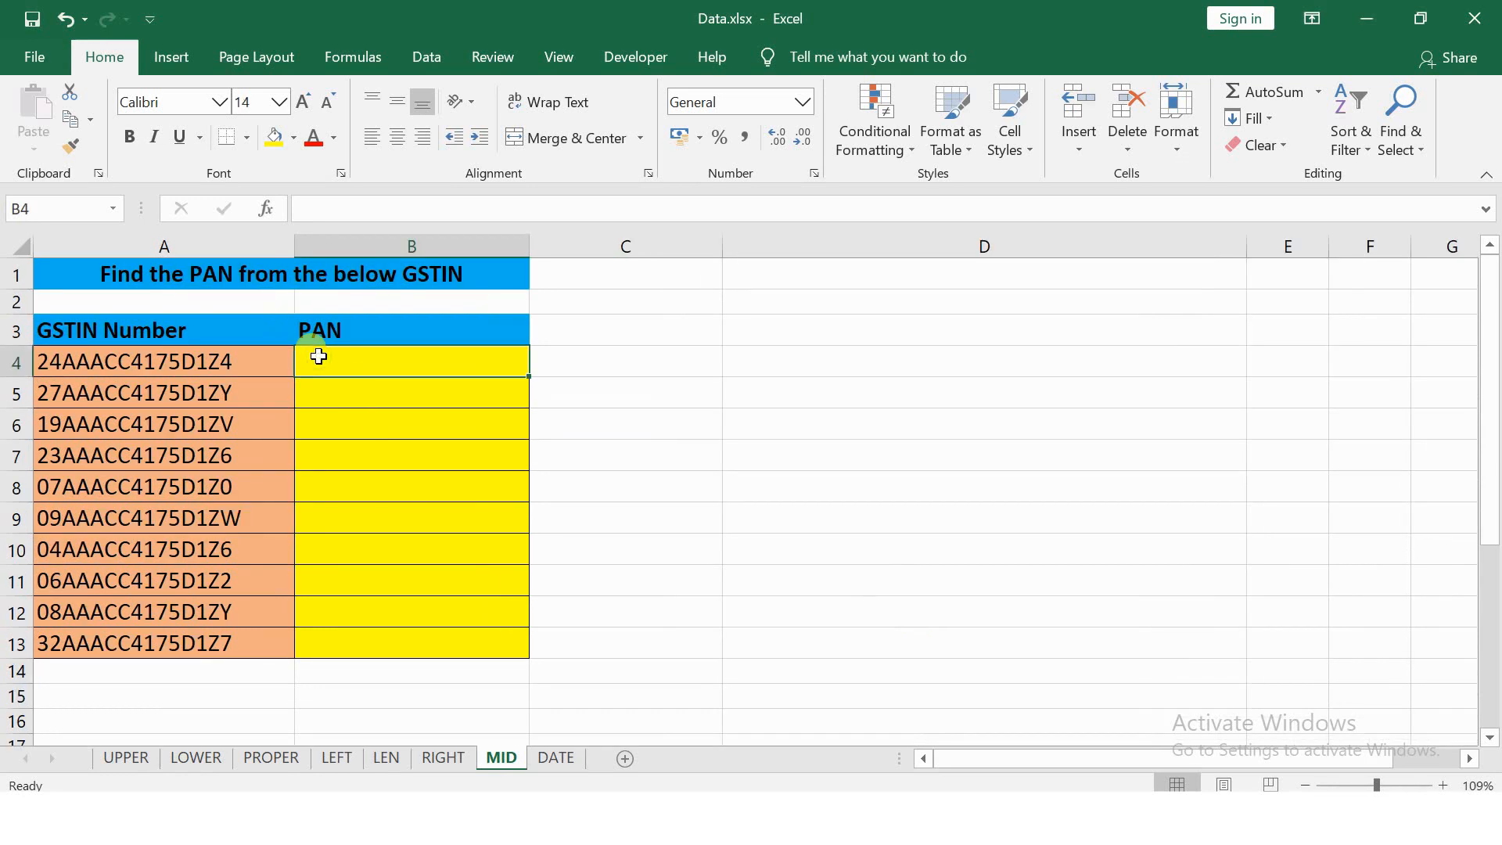
{"action": "type", "text": "=mid"}
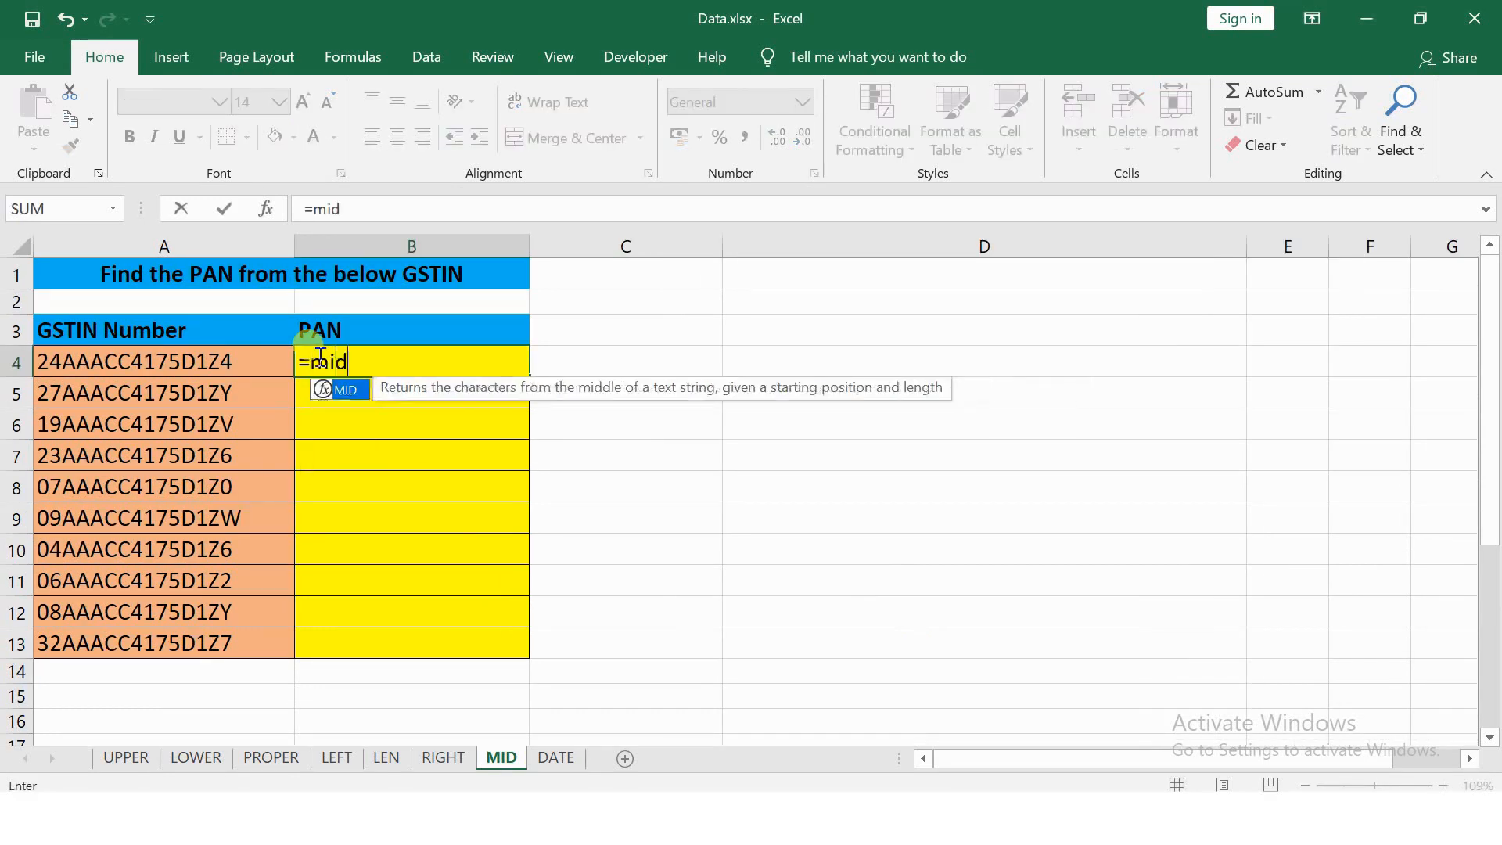
{"action": "key", "text": "Tab"}
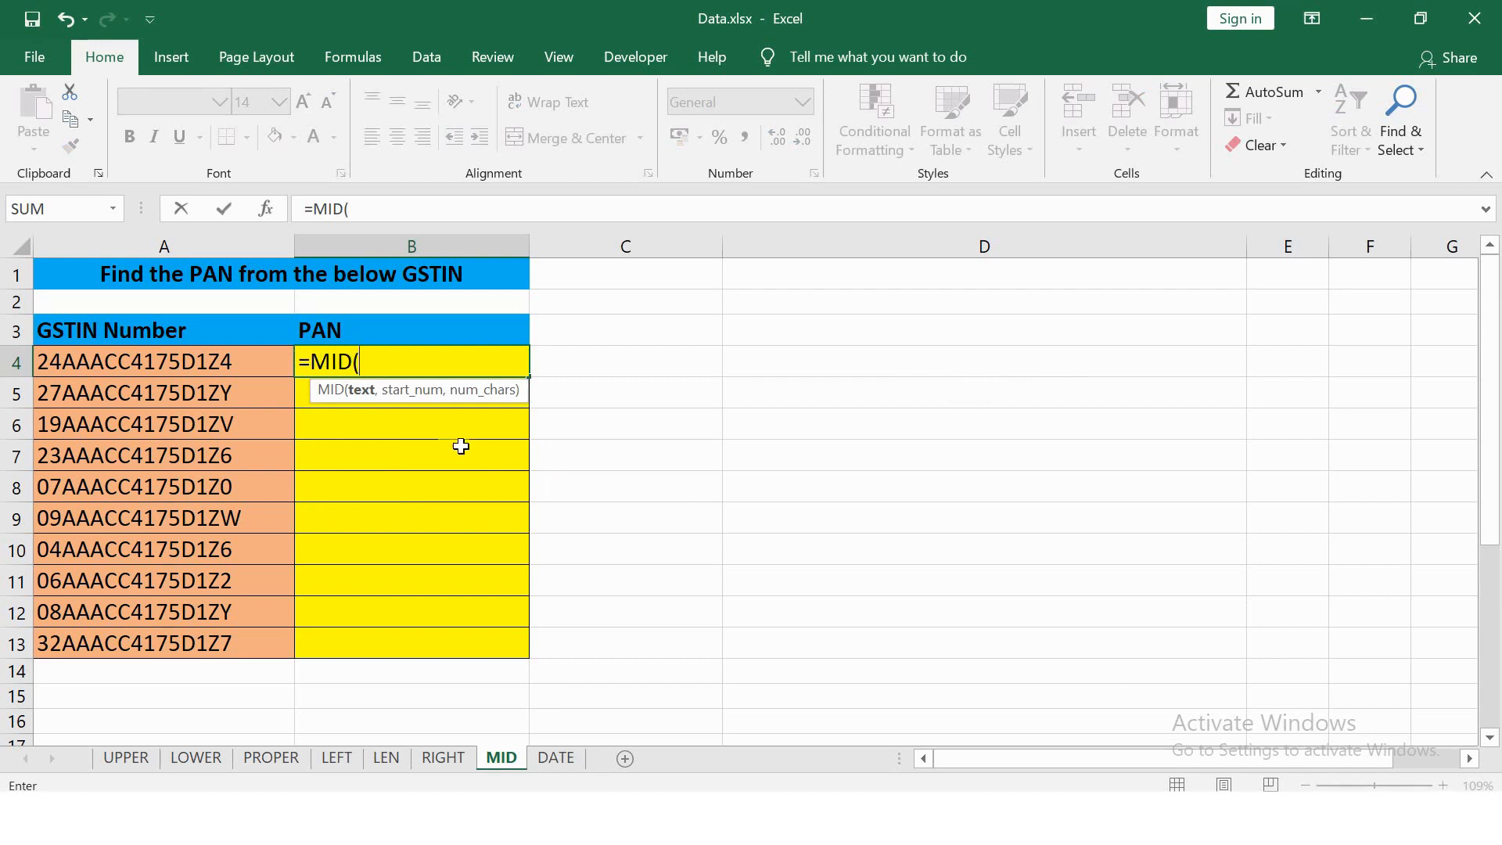
{"action": "left_click", "coordinate": [242, 368]}
{"action": "type", "text": ","}
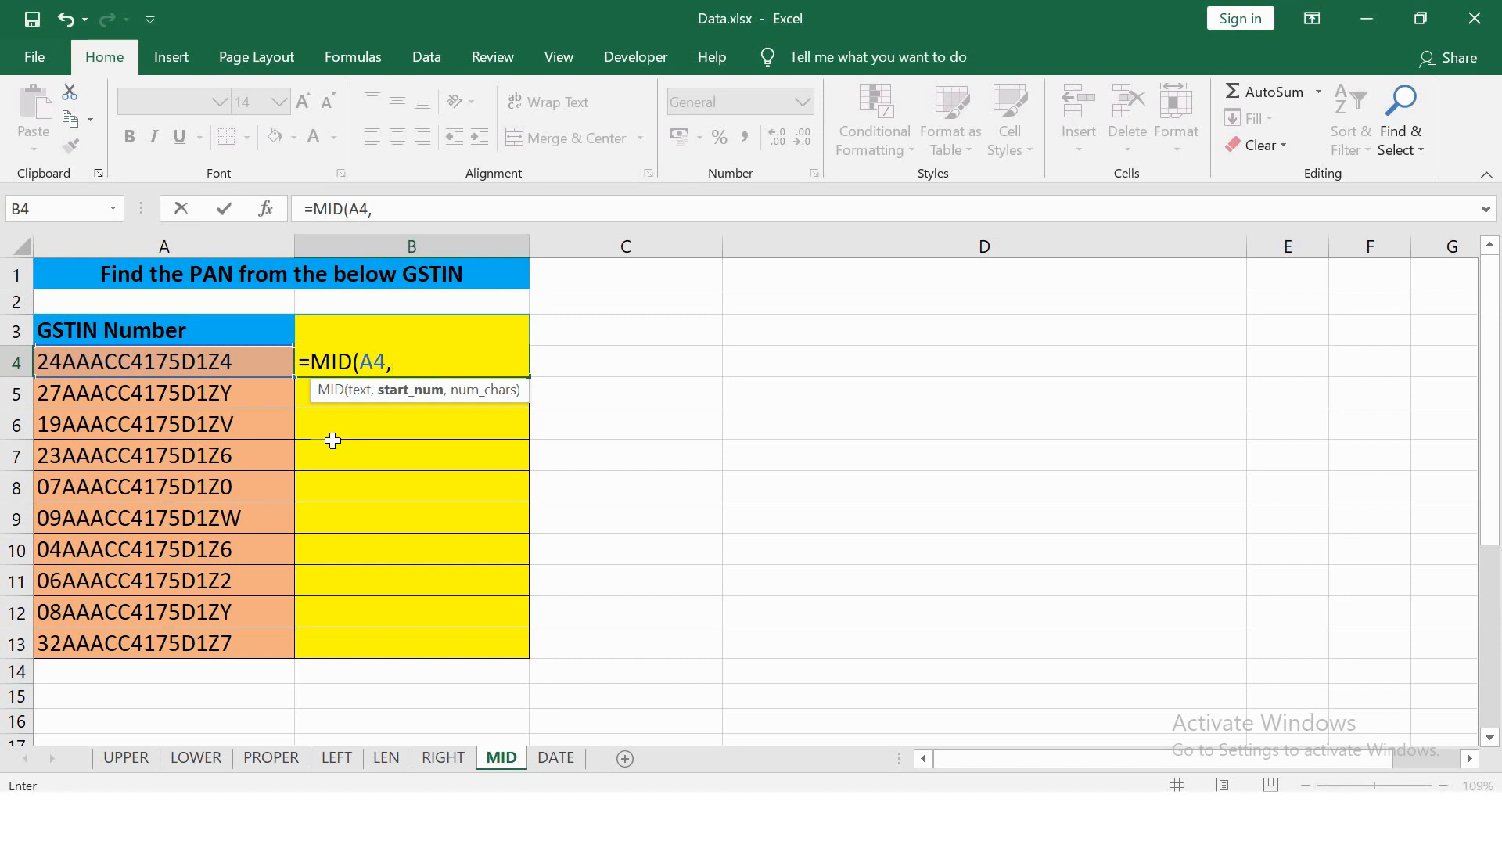
{"action": "type", "text": "3,10"}
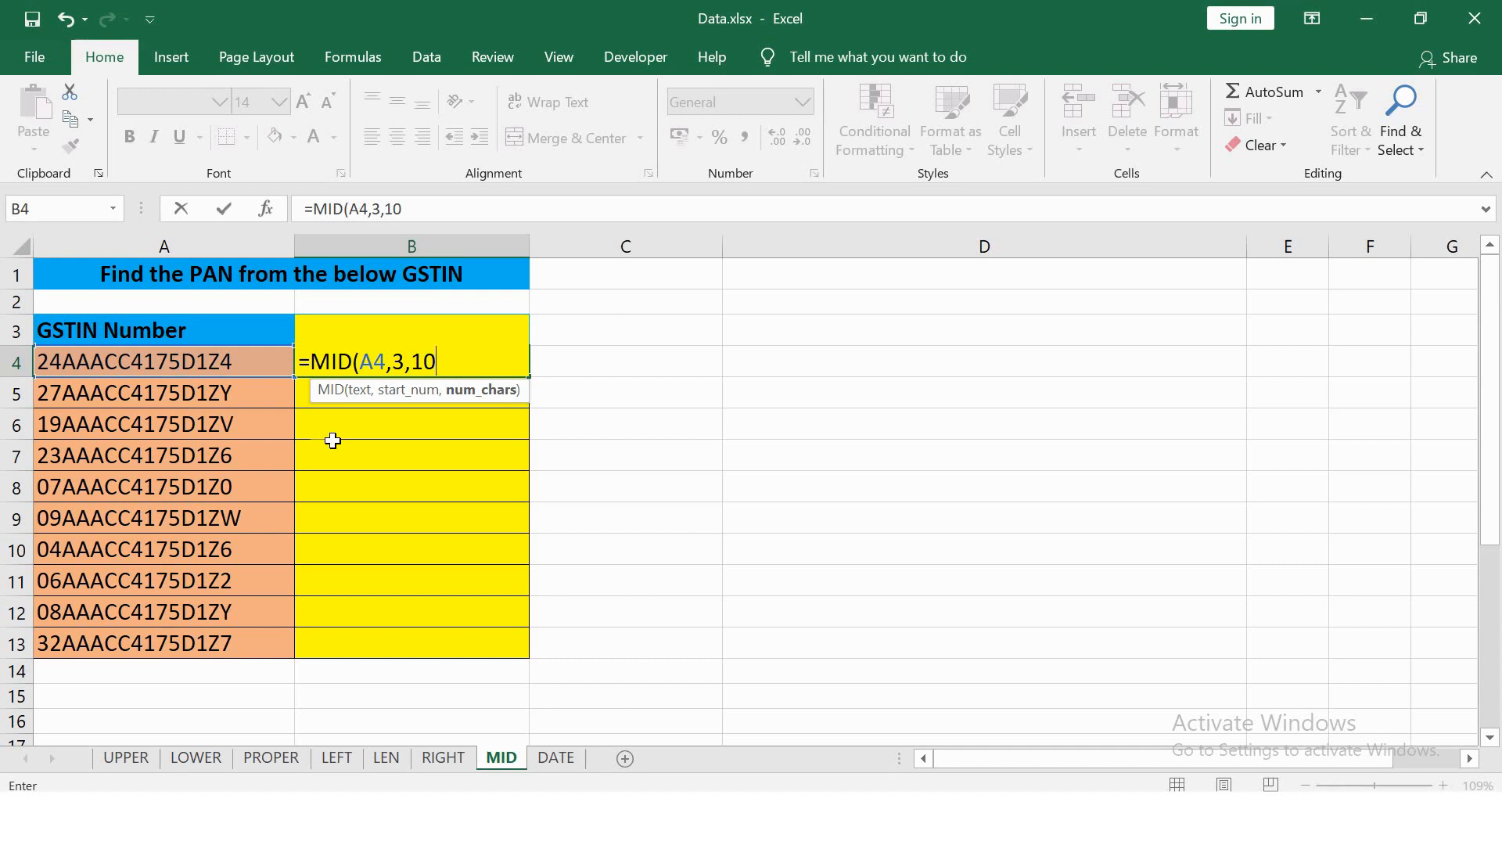
{"action": "type", "text": ")"}
{"action": "key", "text": "Return"}
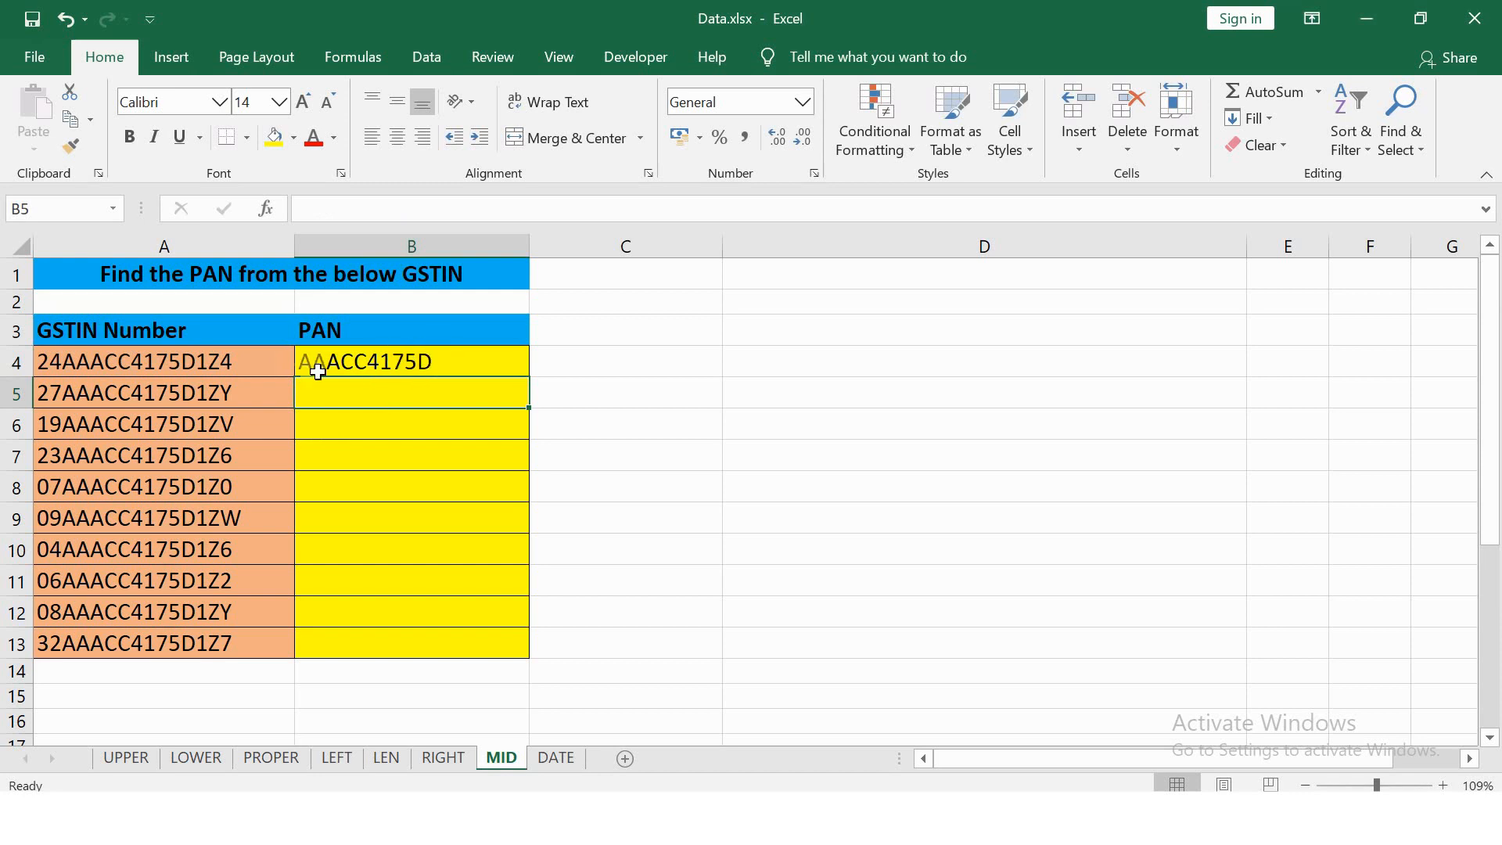
{"action": "left_click", "coordinate": [403, 356]}
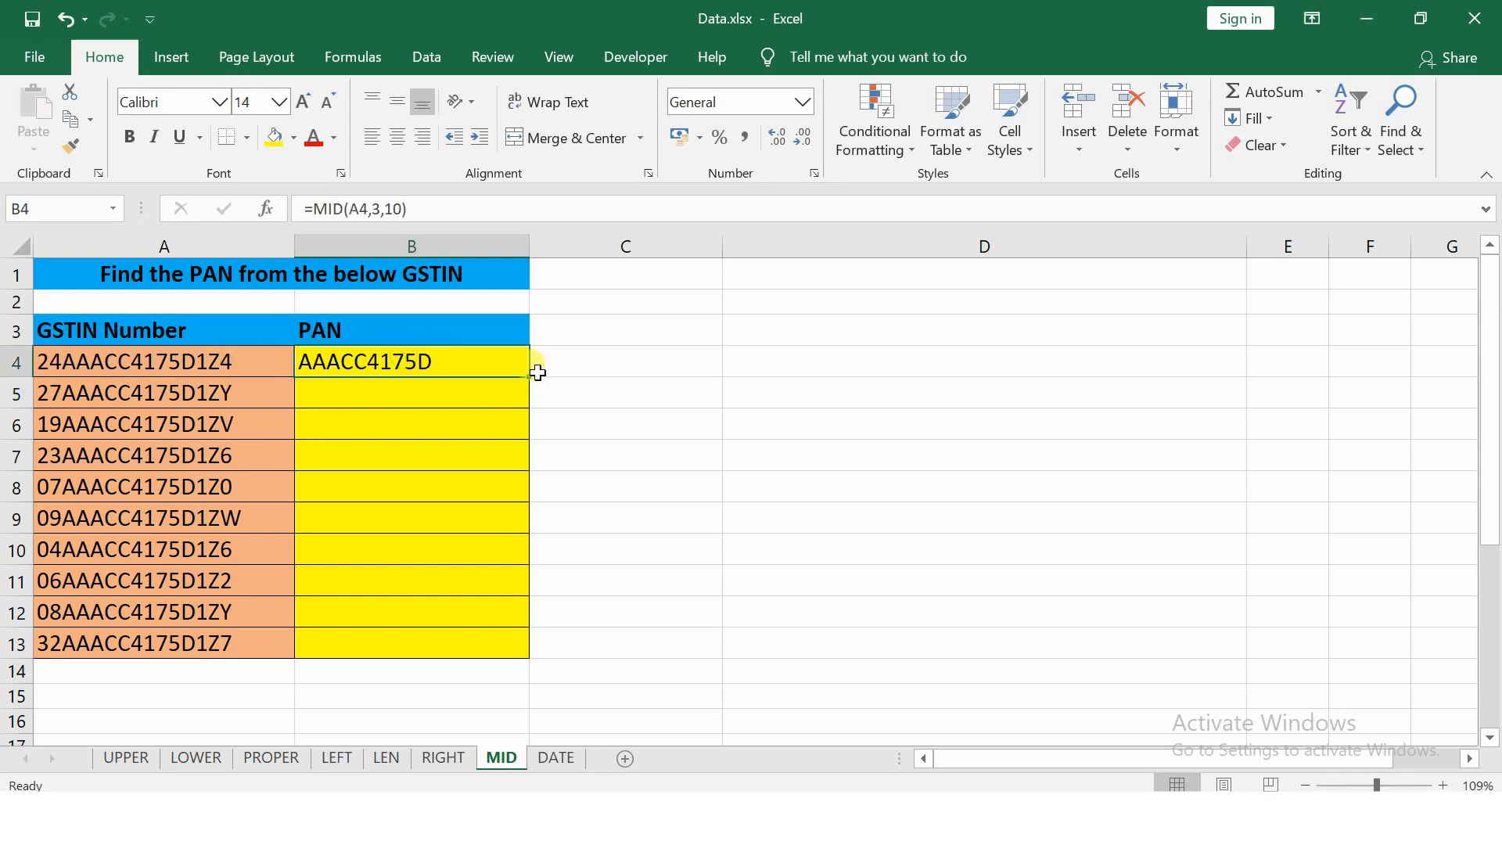
{"action": "double_click", "coordinate": [530, 378]}
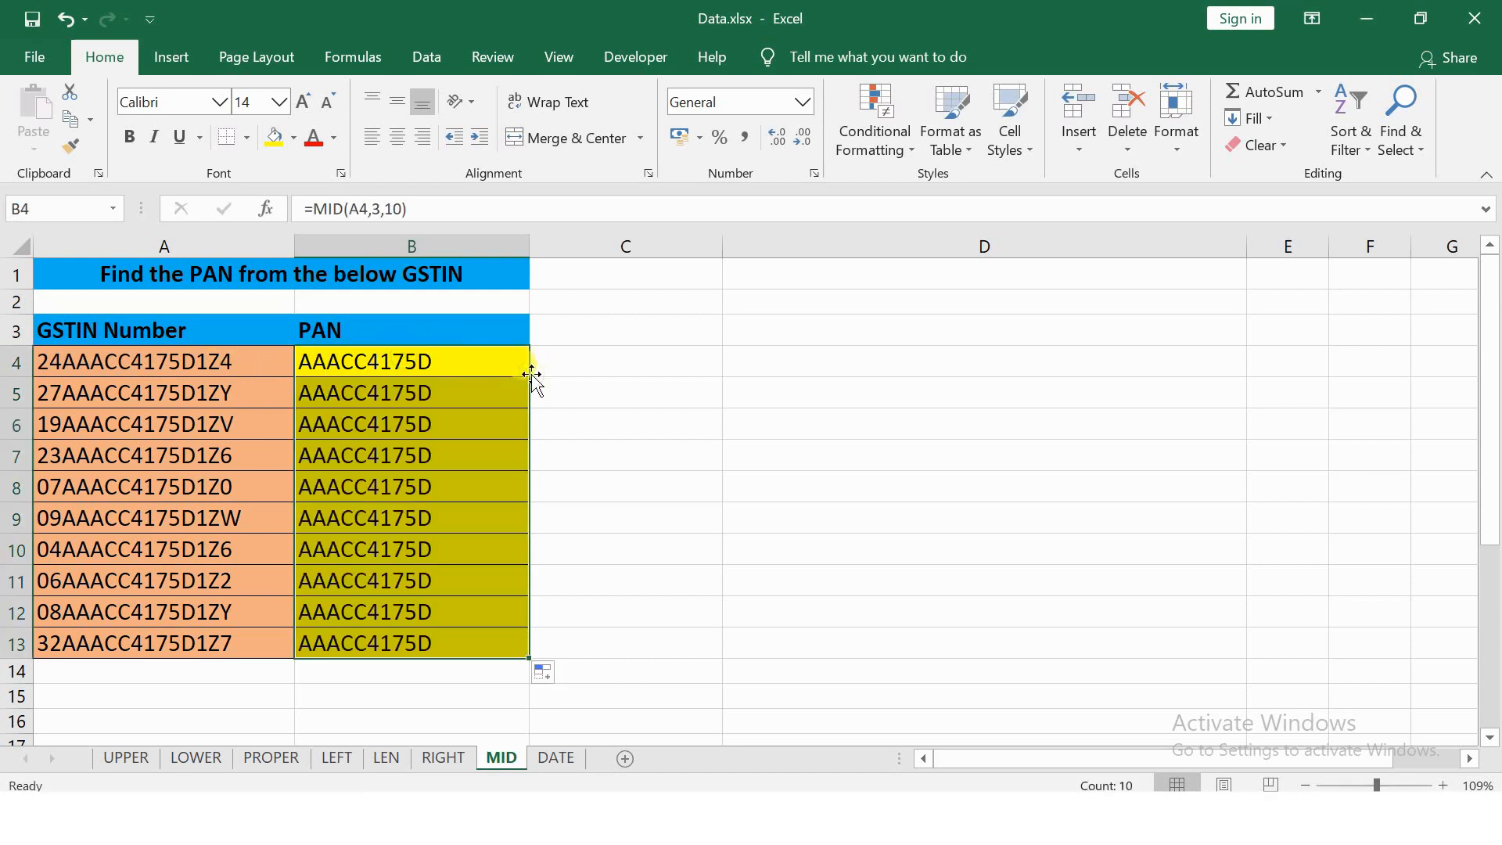
Step: Switch to the DATE sheet
{"action": "key", "text": "ctrl+Page_Down"}
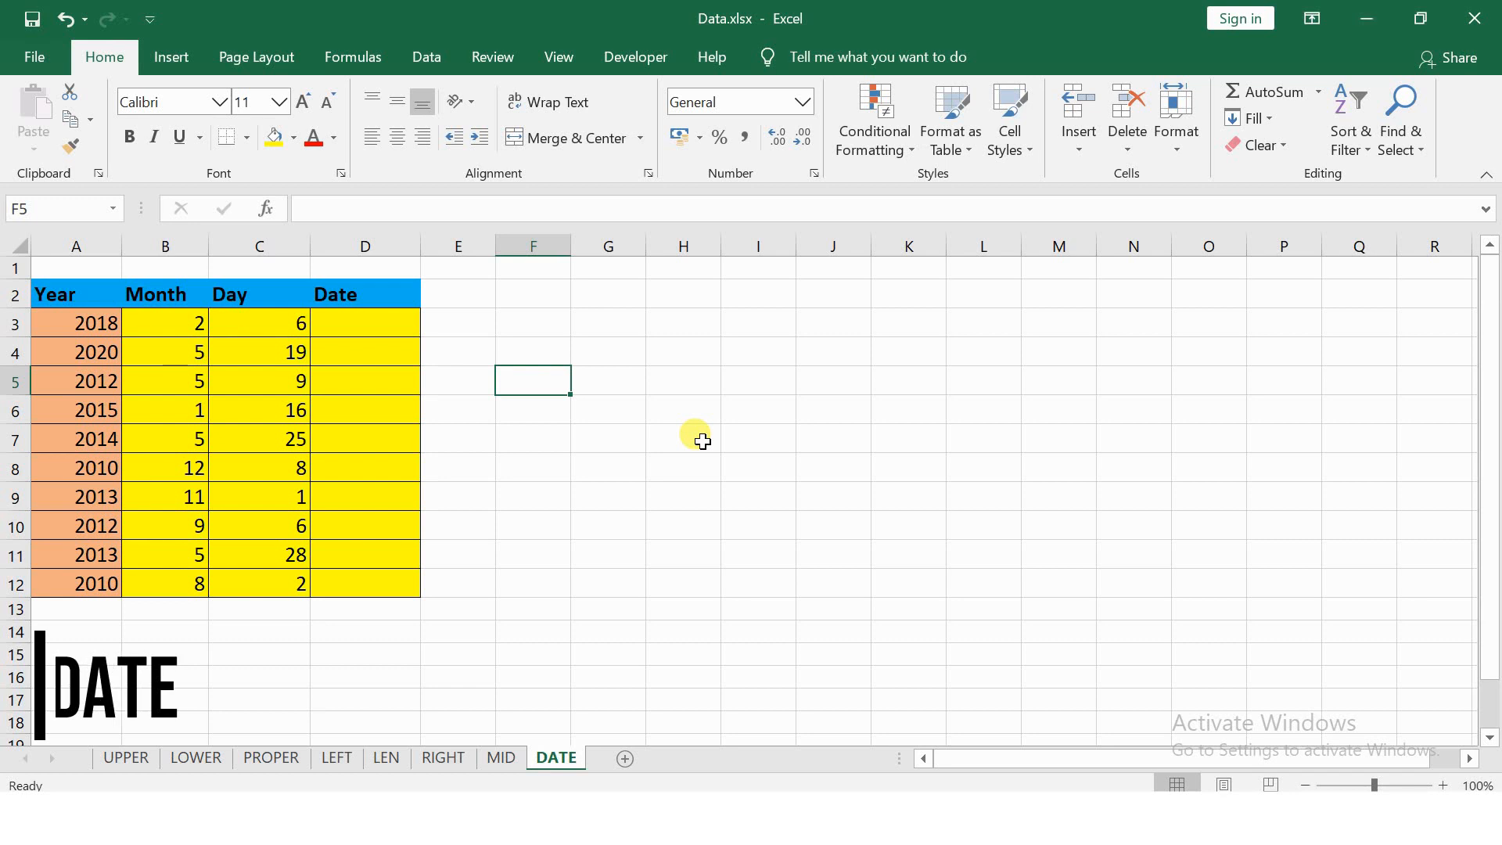
Step: Enter =RAND() in H5, fill it across H5:N14 as a trial, and clear the range
{"action": "left_click", "coordinate": [701, 385]}
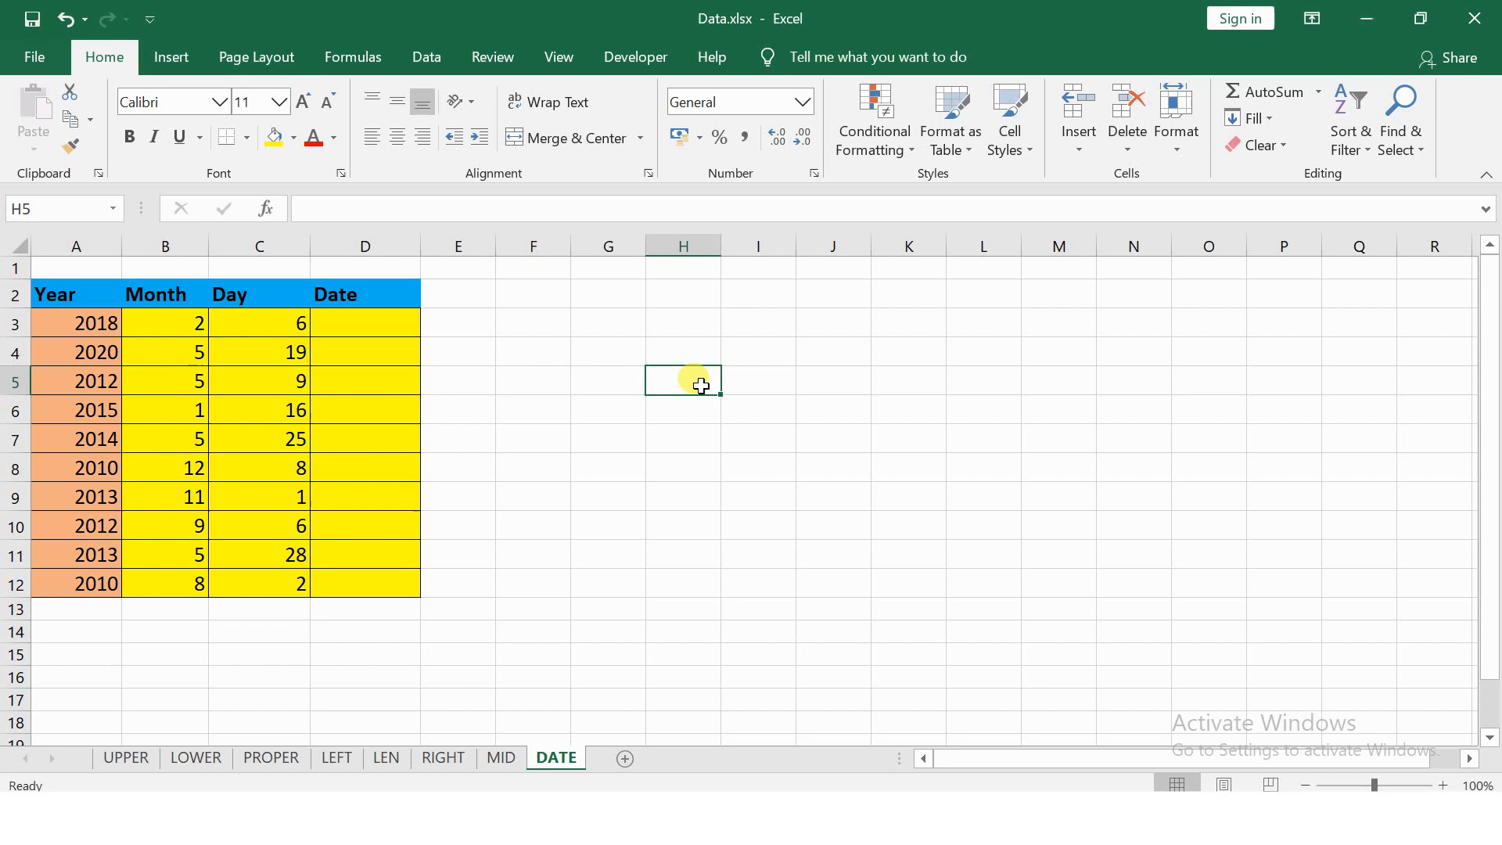
{"action": "type", "text": "=ran"}
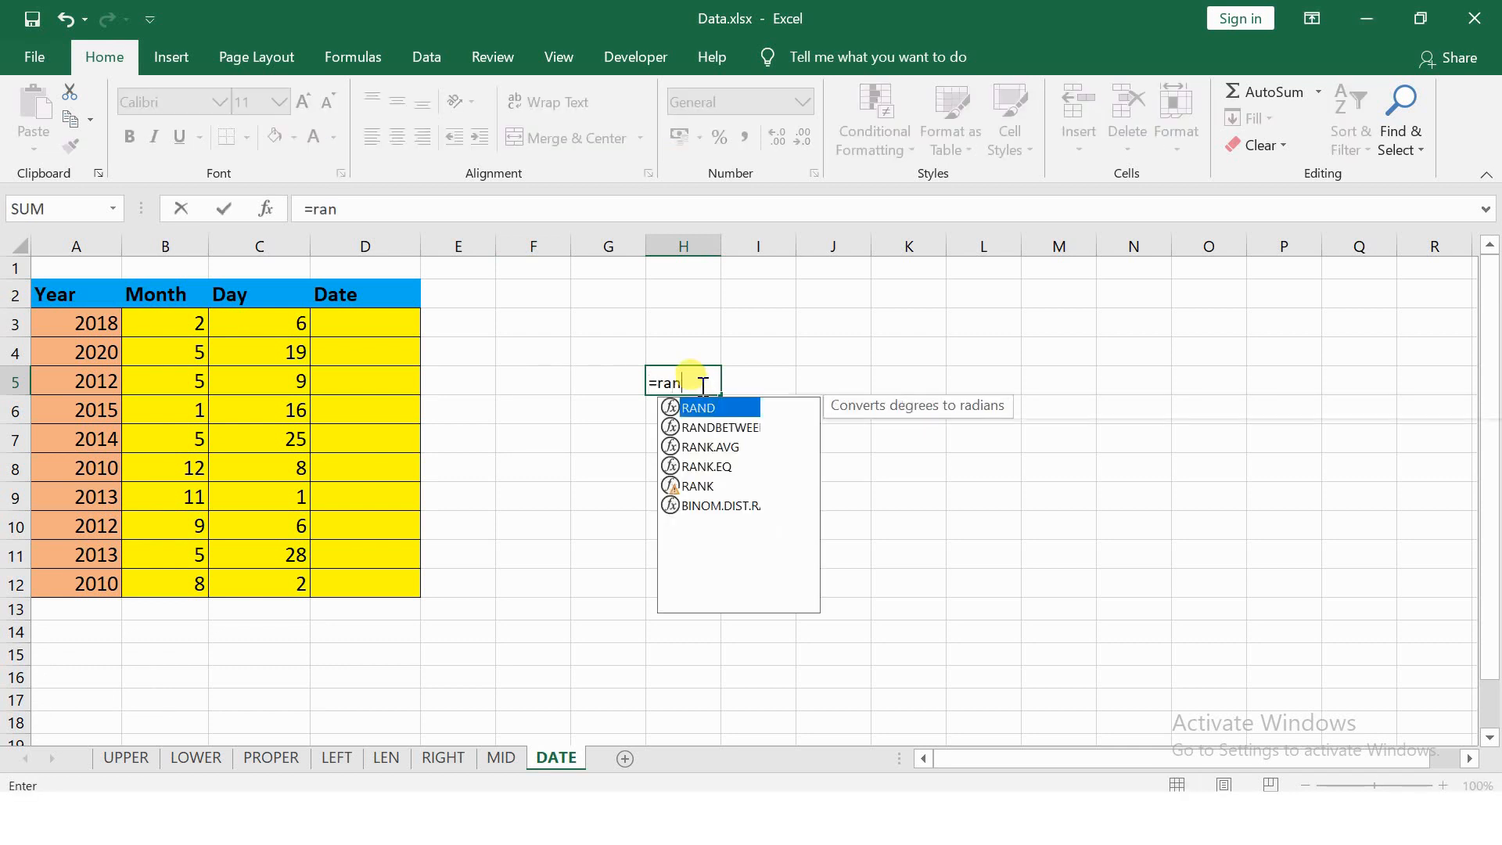
{"action": "type", "text": "d()"}
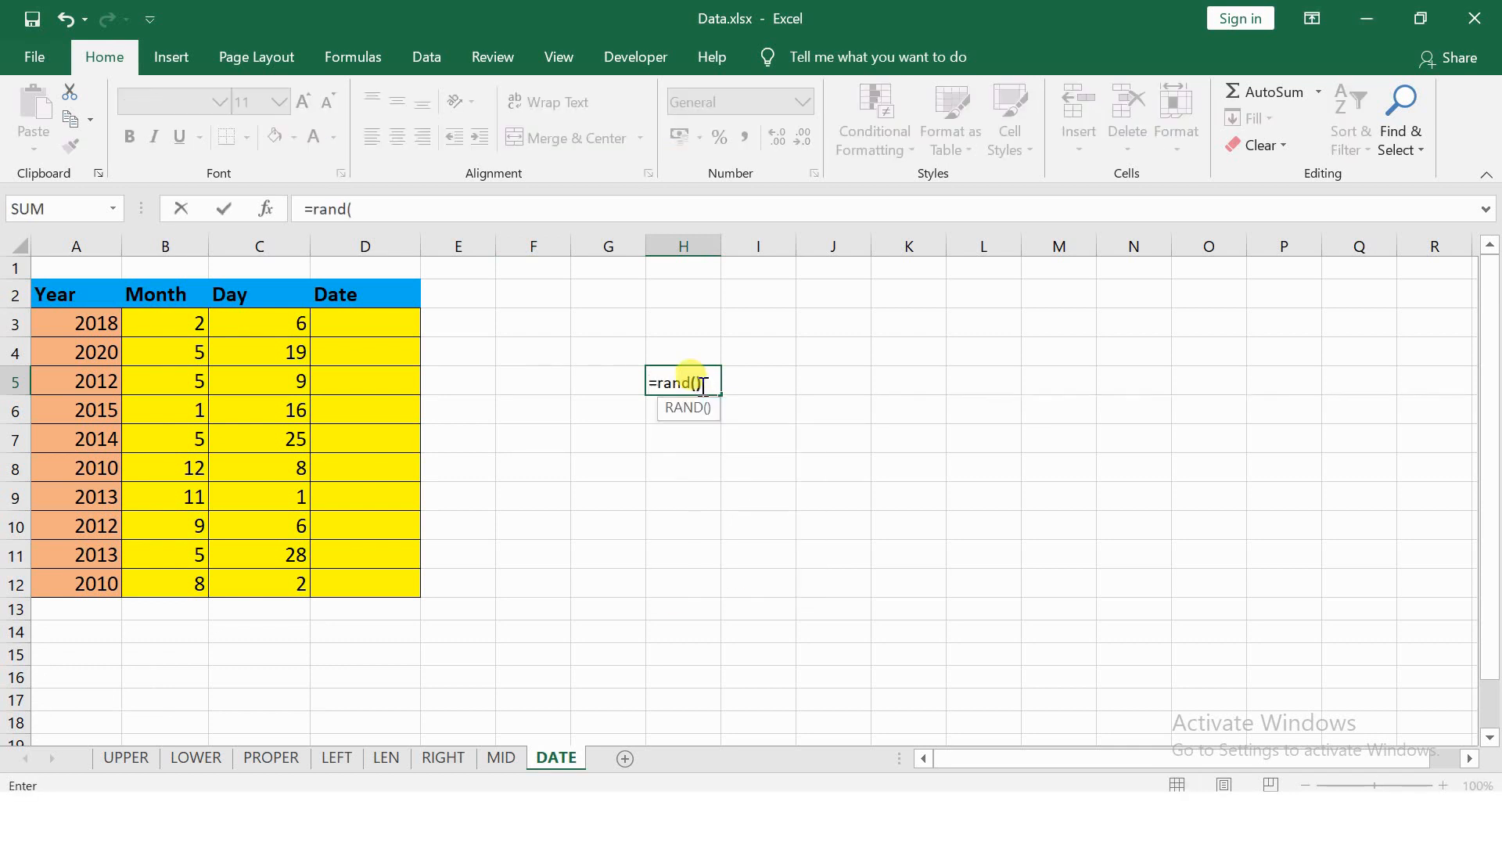
{"action": "key", "text": "Return"}
{"action": "left_click", "coordinate": [696, 383]}
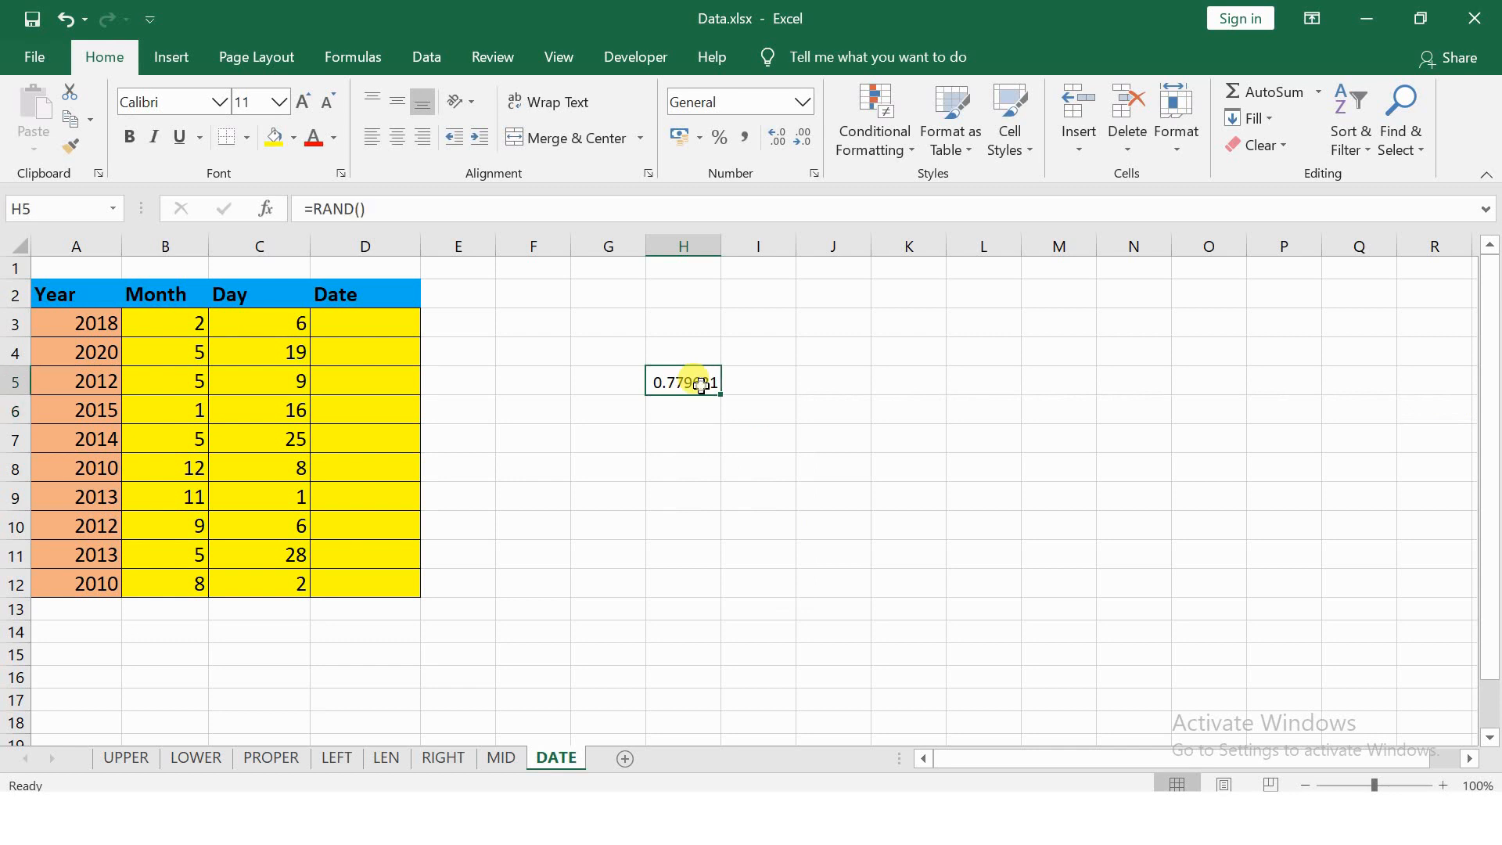
{"action": "left_click_drag", "start_coordinate": [723, 399], "coordinate": [1144, 684]}
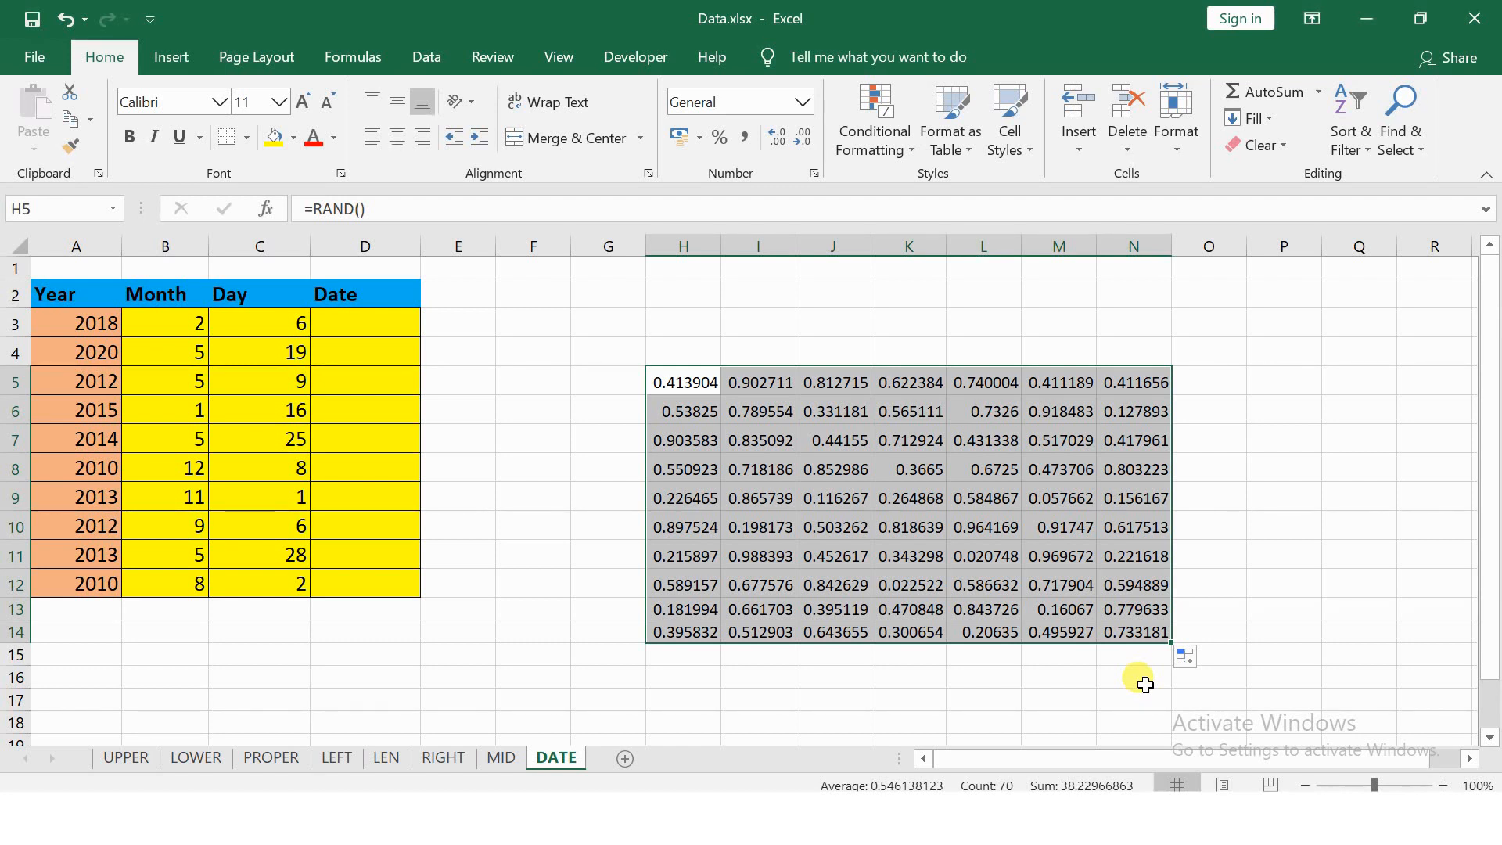
{"action": "key", "text": "Delete"}
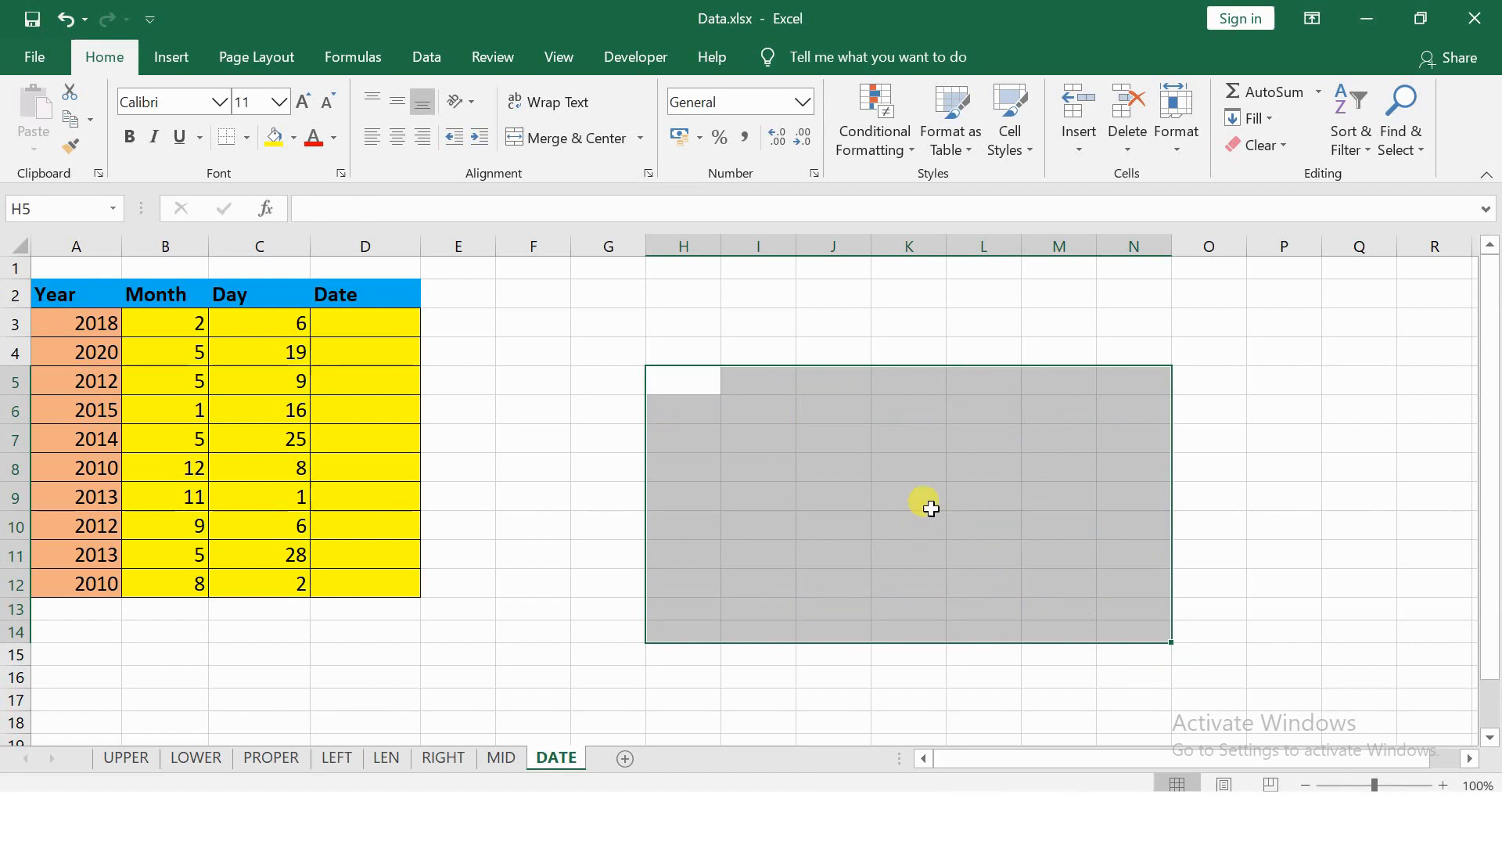
Step: Enter =RANDBETWEEN(1,100) in H5 and fill it across H5:O15
{"action": "left_click", "coordinate": [683, 369]}
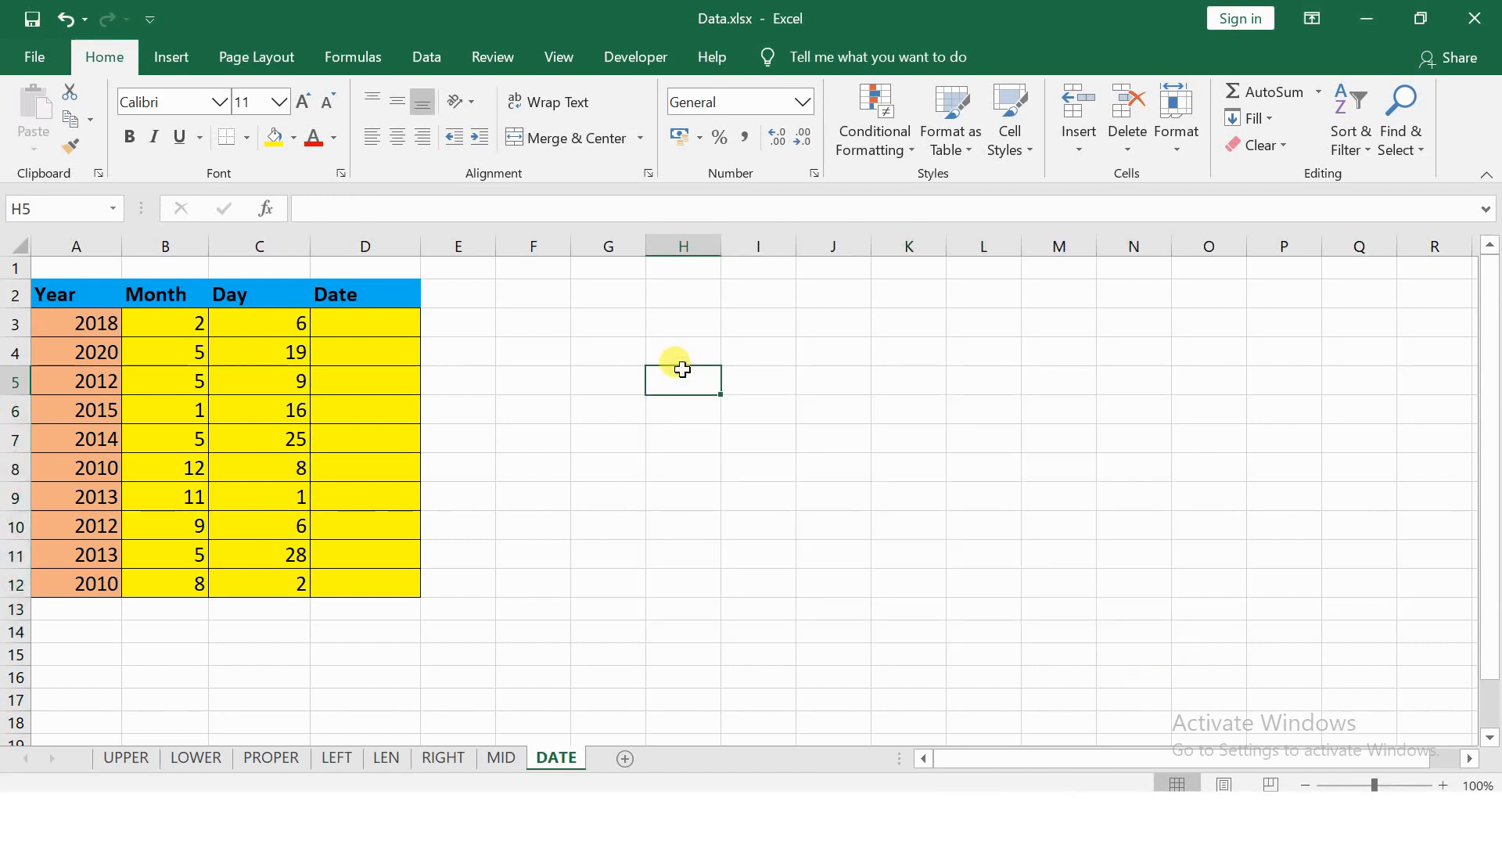
{"action": "type", "text": "=RANDBETWEEN("}
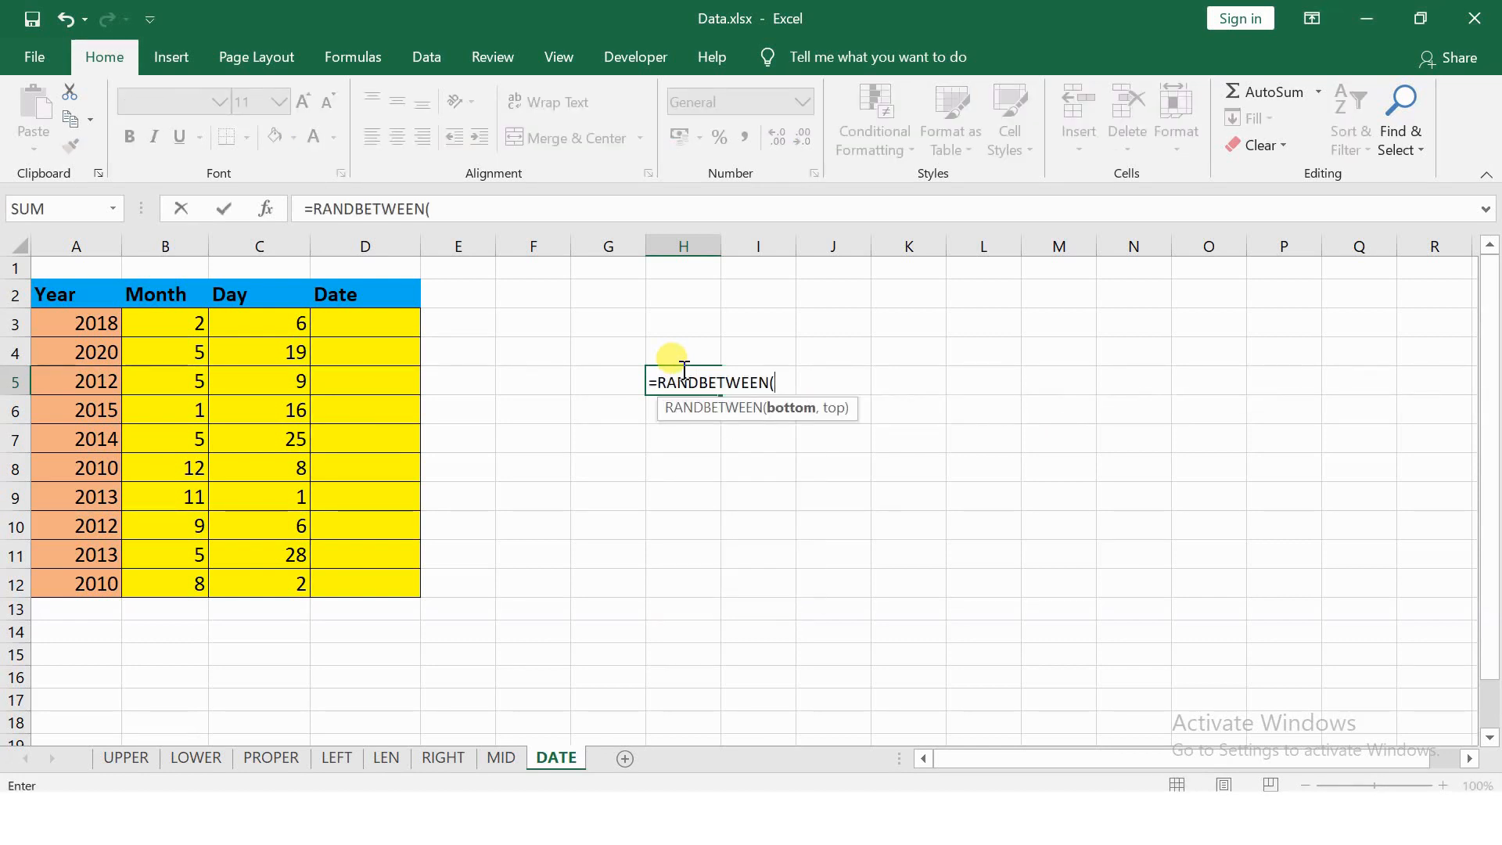
{"action": "type", "text": "1,"}
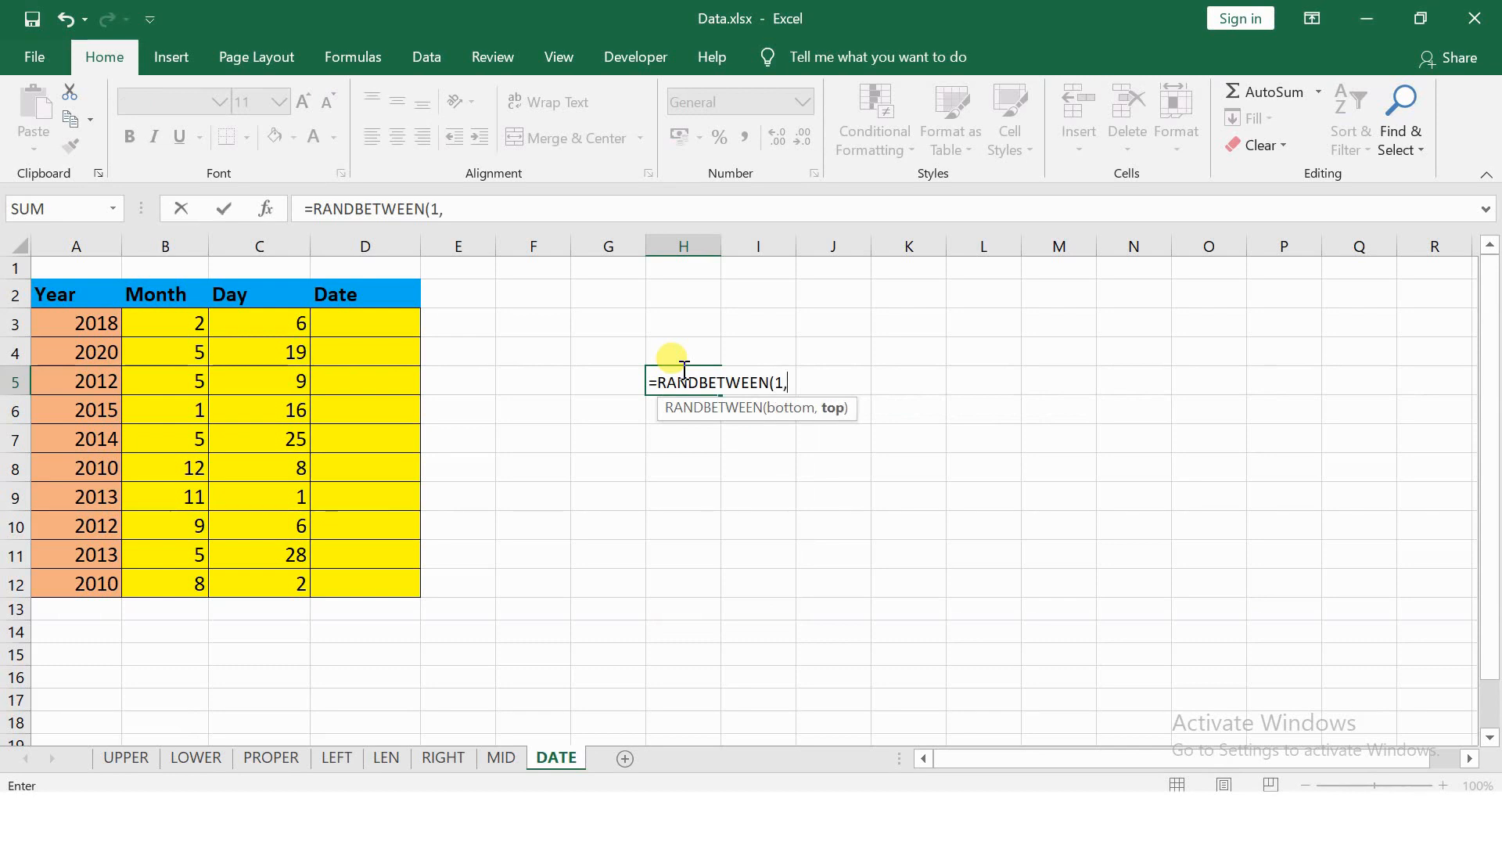
{"action": "type", "text": "100)"}
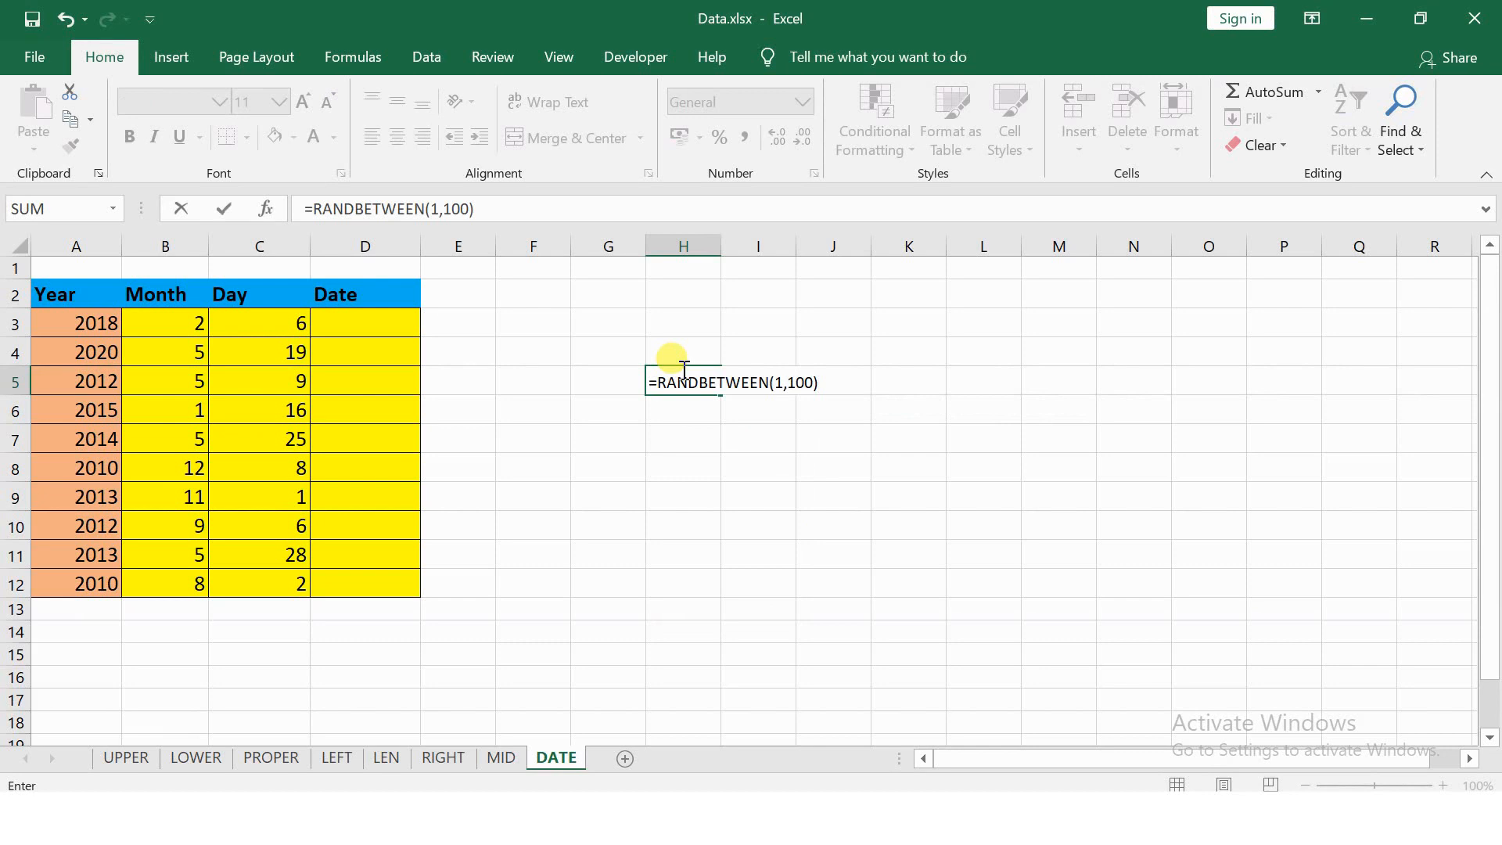
{"action": "key", "text": "Return"}
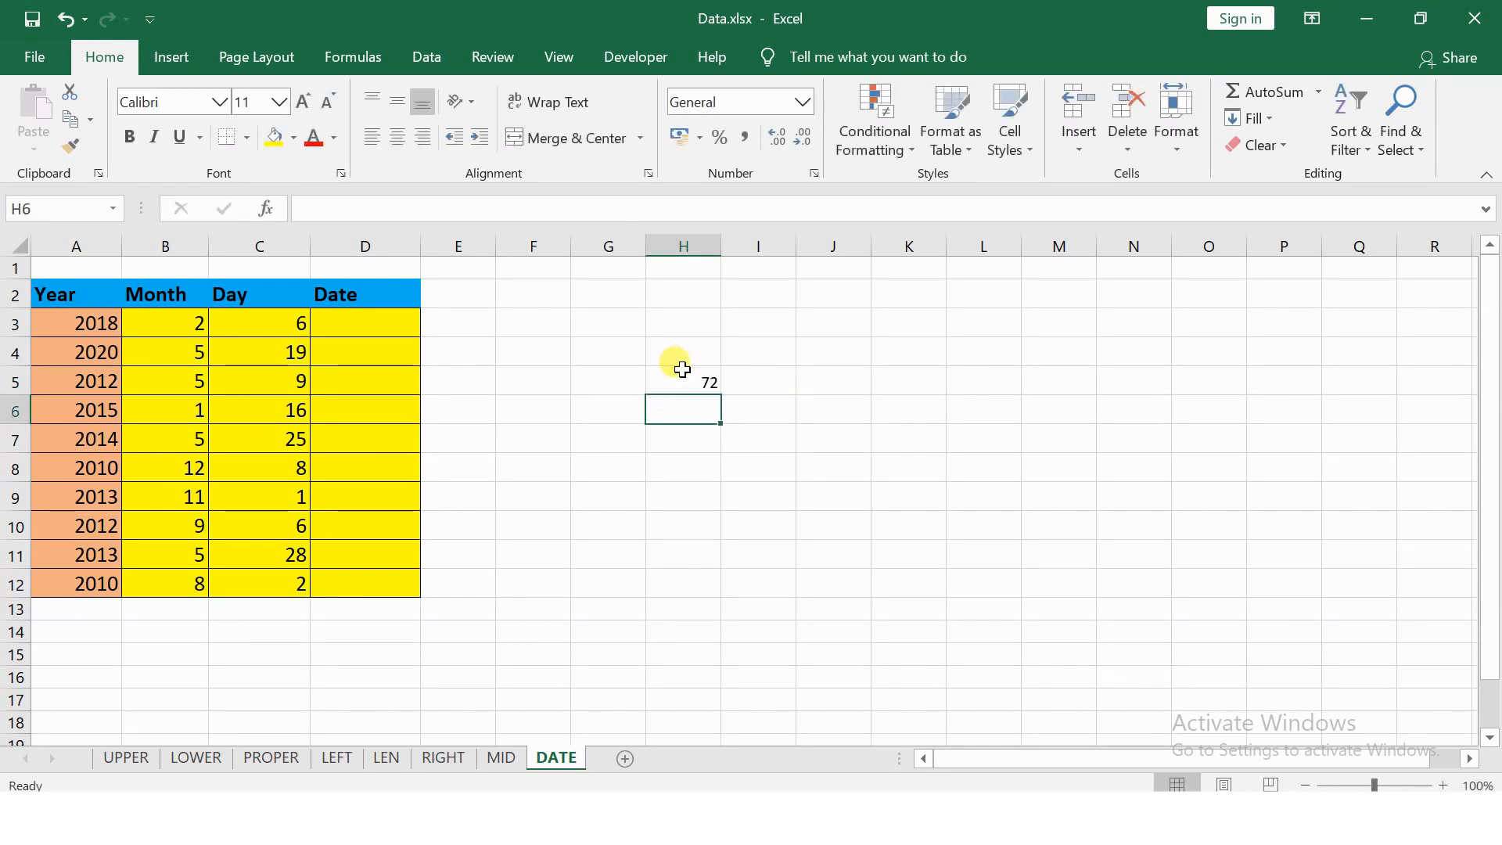
{"action": "left_click", "coordinate": [699, 377]}
{"action": "left_click_drag", "start_coordinate": [720, 393], "coordinate": [1254, 669]}
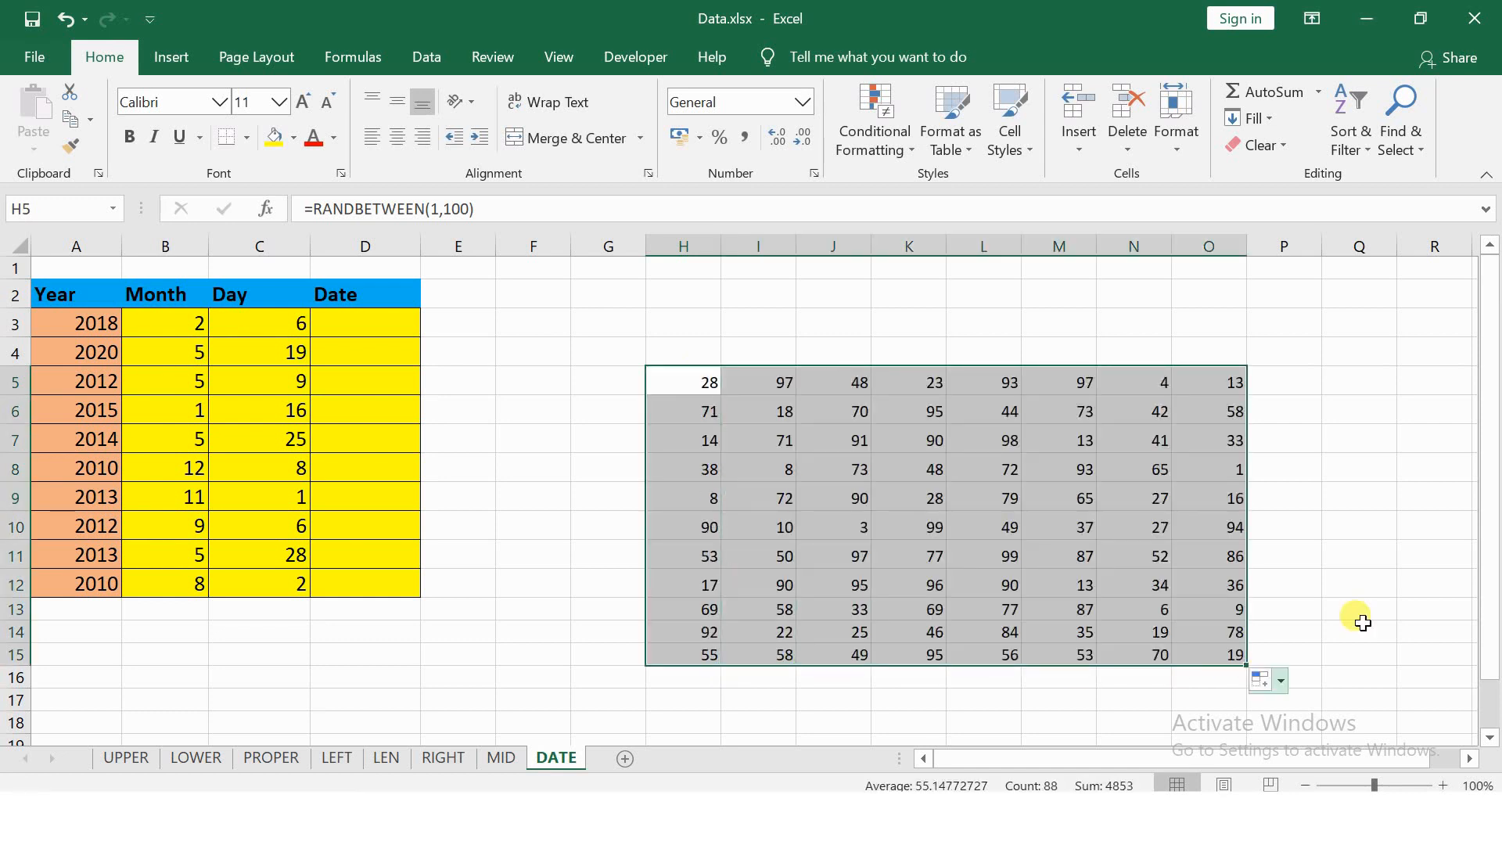
{"action": "left_click", "coordinate": [1363, 618]}
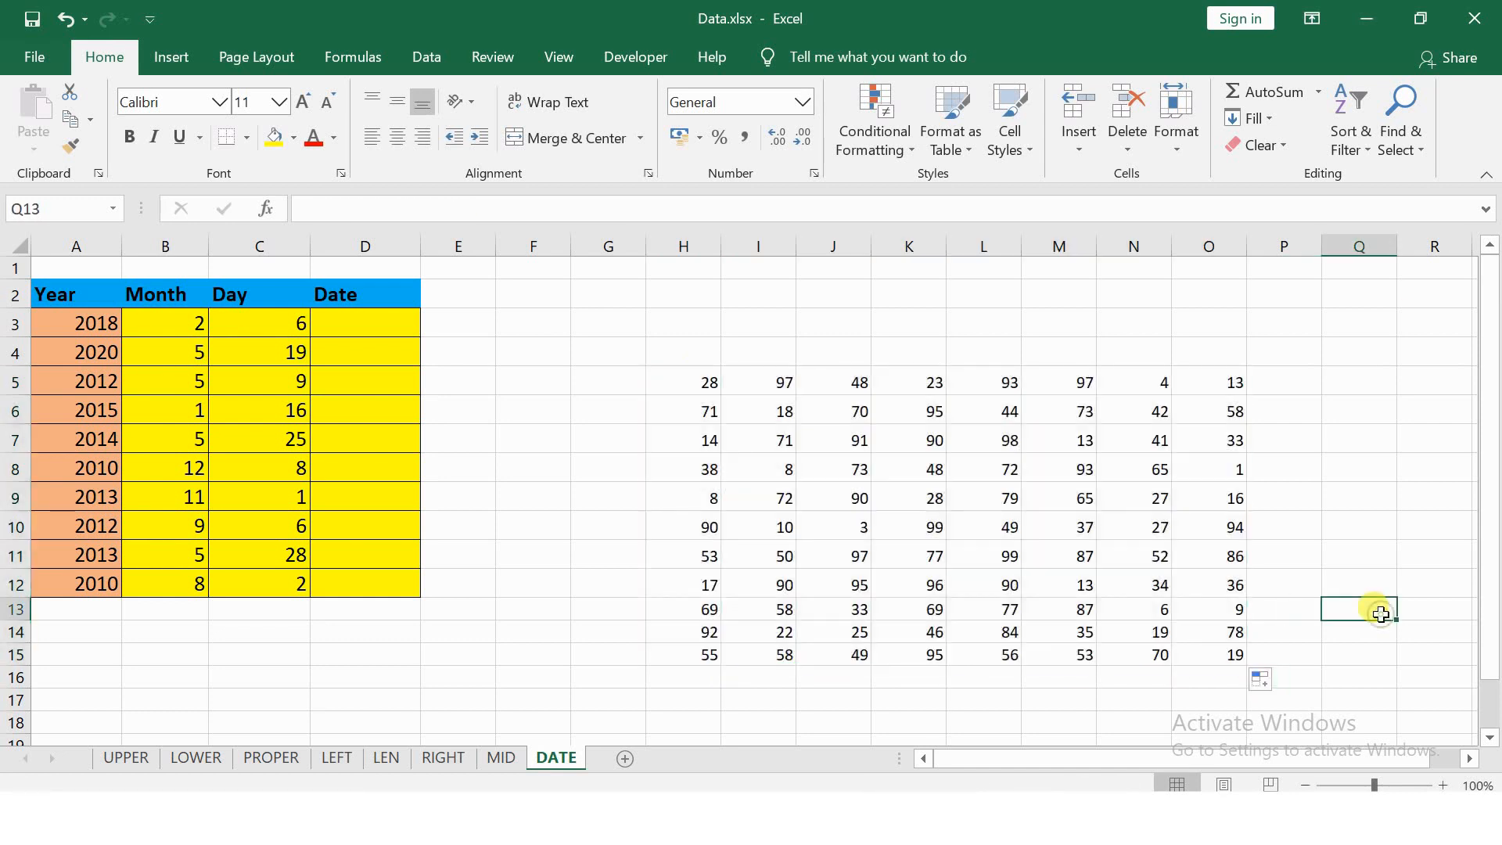
Step: Enter 7 in Q3 and rgs in Q4 to recalculate the random numbers, and clear both trial entries
{"action": "left_click", "coordinate": [1378, 323]}
{"action": "double_click", "coordinate": [1381, 324]}
{"action": "type", "text": "7"}
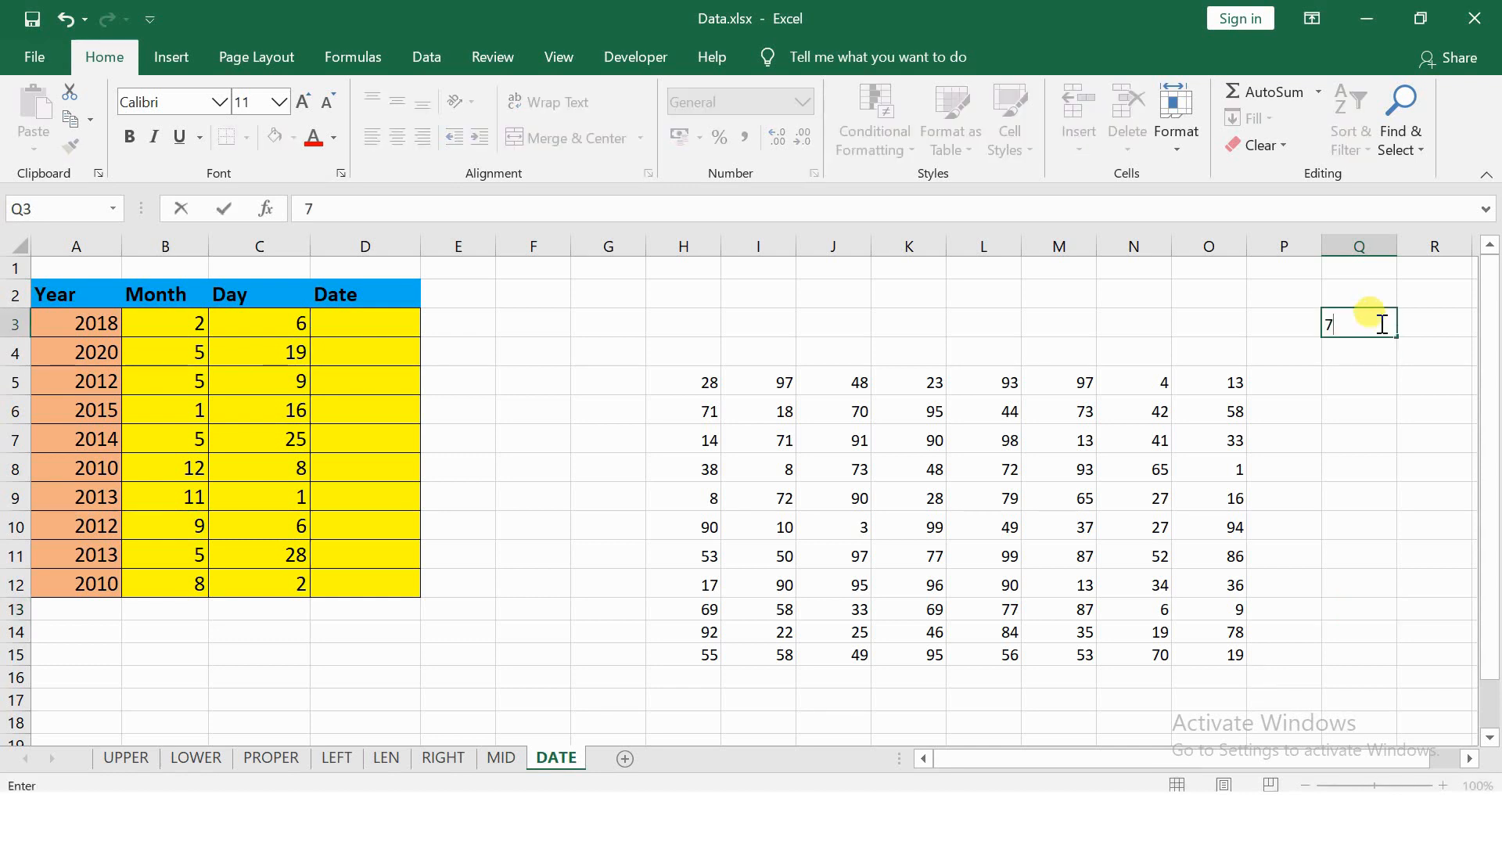
{"action": "key", "text": "Return"}
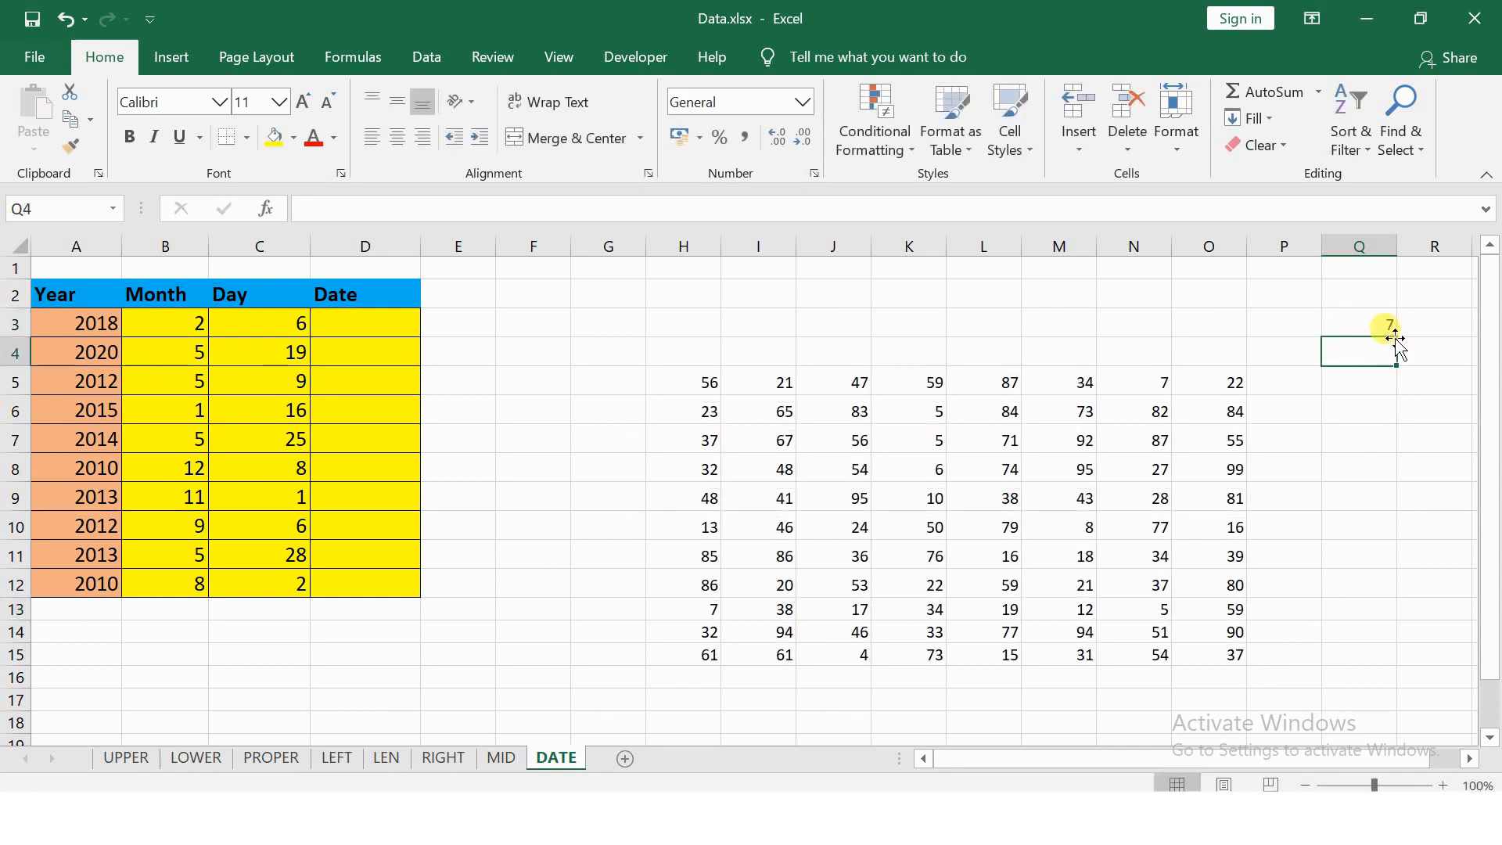
{"action": "type", "text": "rgs"}
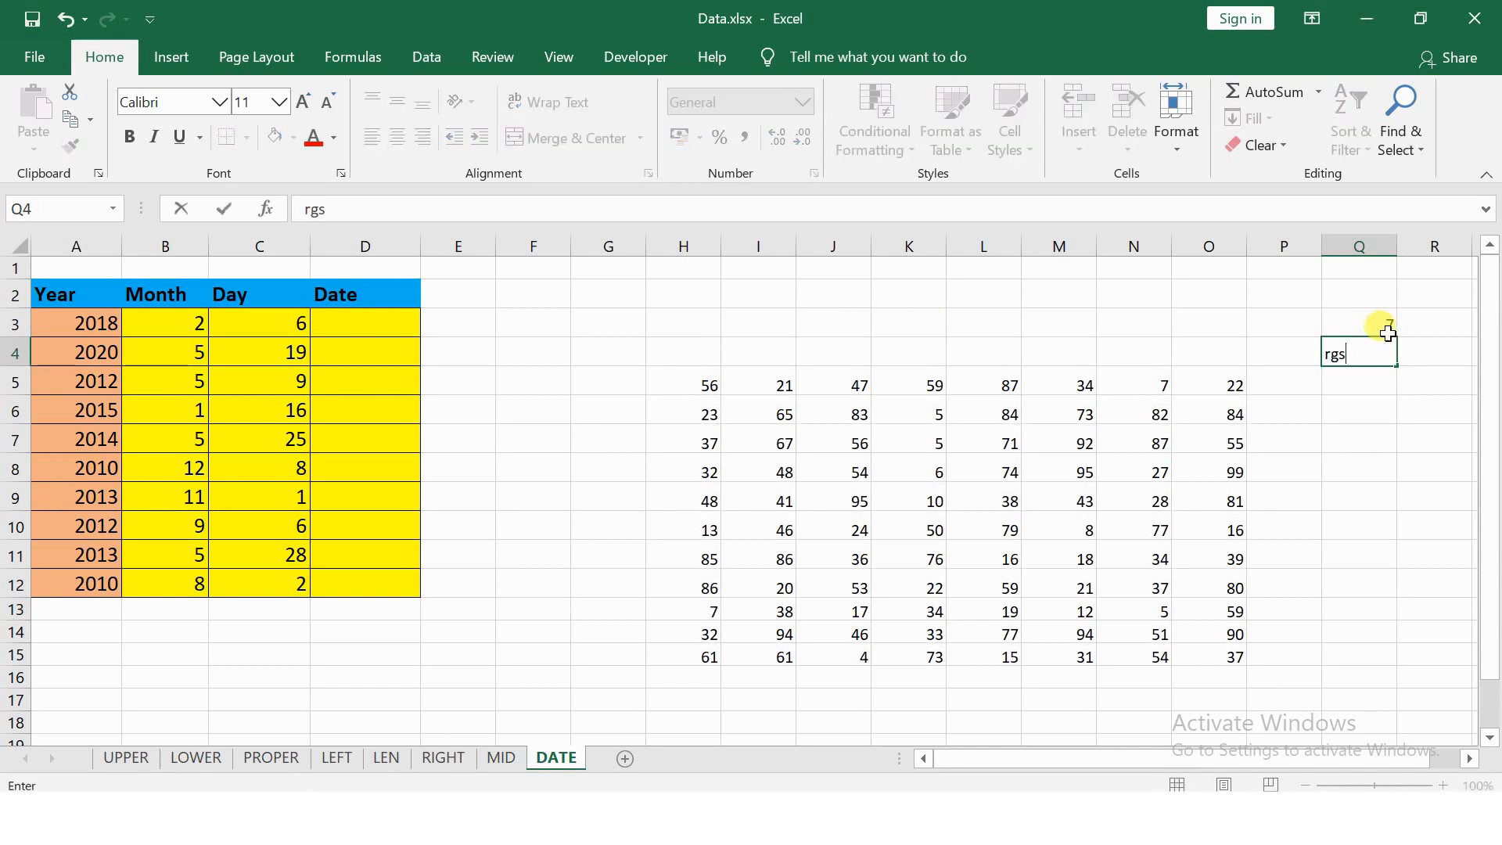
{"action": "key", "text": "Return"}
{"action": "left_click", "coordinate": [1388, 319]}
{"action": "left_click_drag", "start_coordinate": [1388, 350], "coordinate": [1386, 366]}
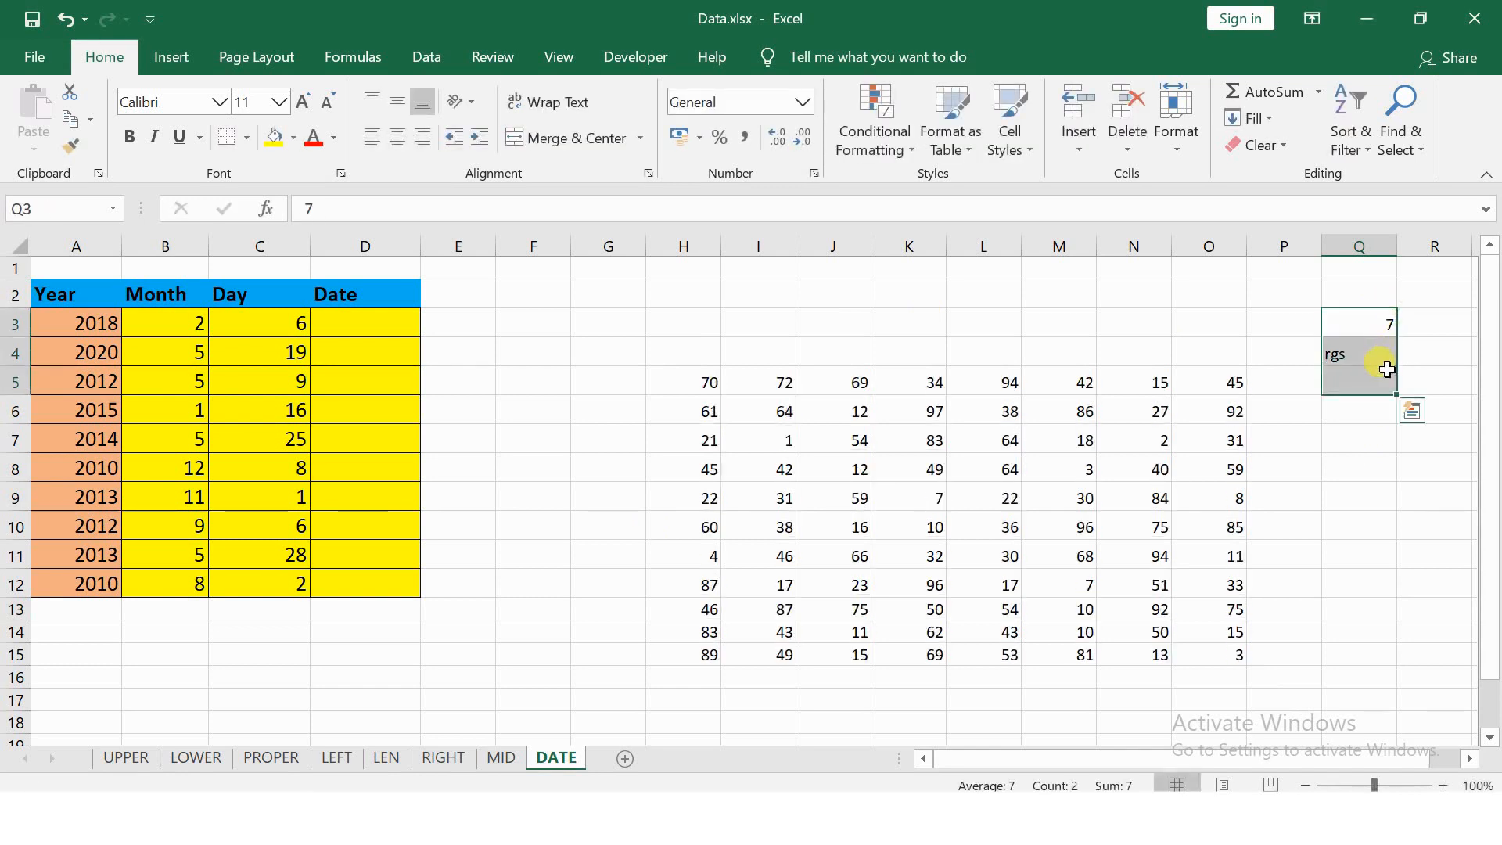
{"action": "key", "text": "Delete"}
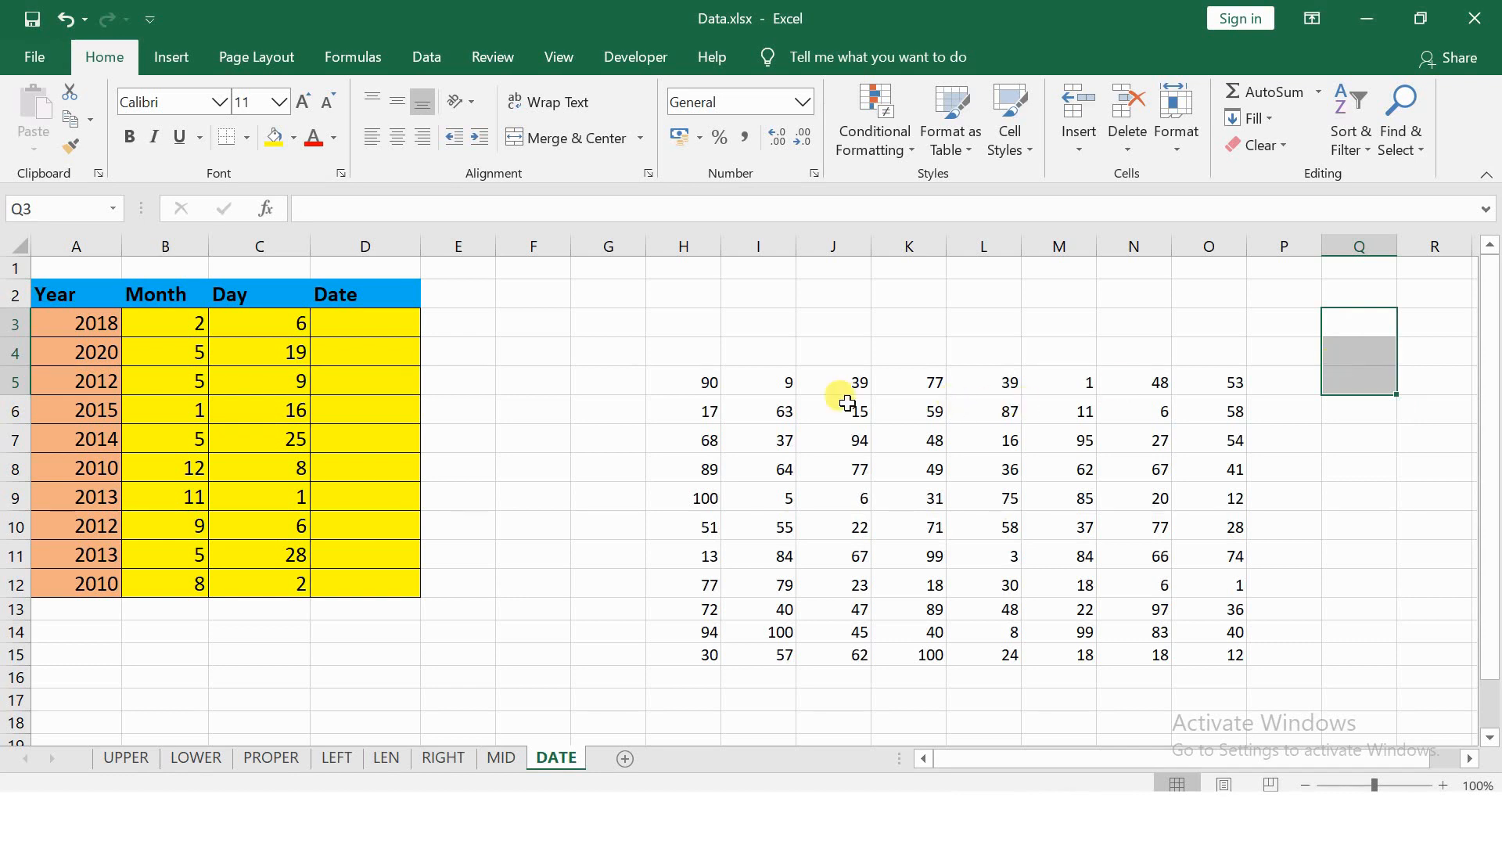
Step: Undo the trial entries in column Q and the random-number trials in the block starting at H5
{"action": "key", "text": "ctrl+z"}
{"action": "key", "text": "ctrl+z"}
{"action": "key", "text": "ctrl+z"}
{"action": "key", "text": "ctrl+z"}
{"action": "key", "text": "ctrl+z"}
{"action": "key", "text": "ctrl+z"}
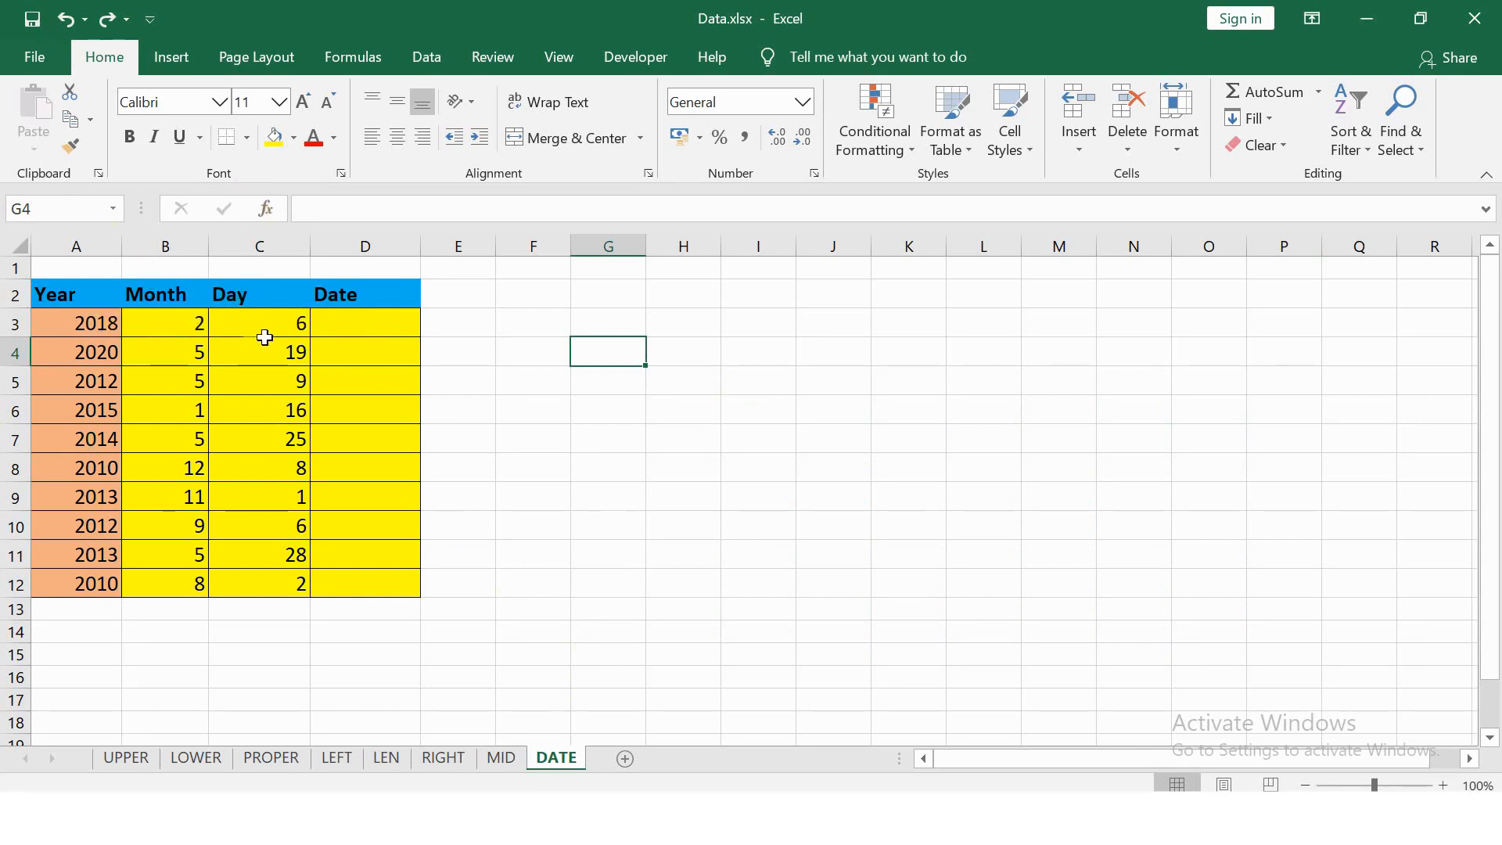
Step: Build the date in D3 with =DATE(A3,B3,C3) and fill the formula down to D12
{"action": "left_click", "coordinate": [356, 327]}
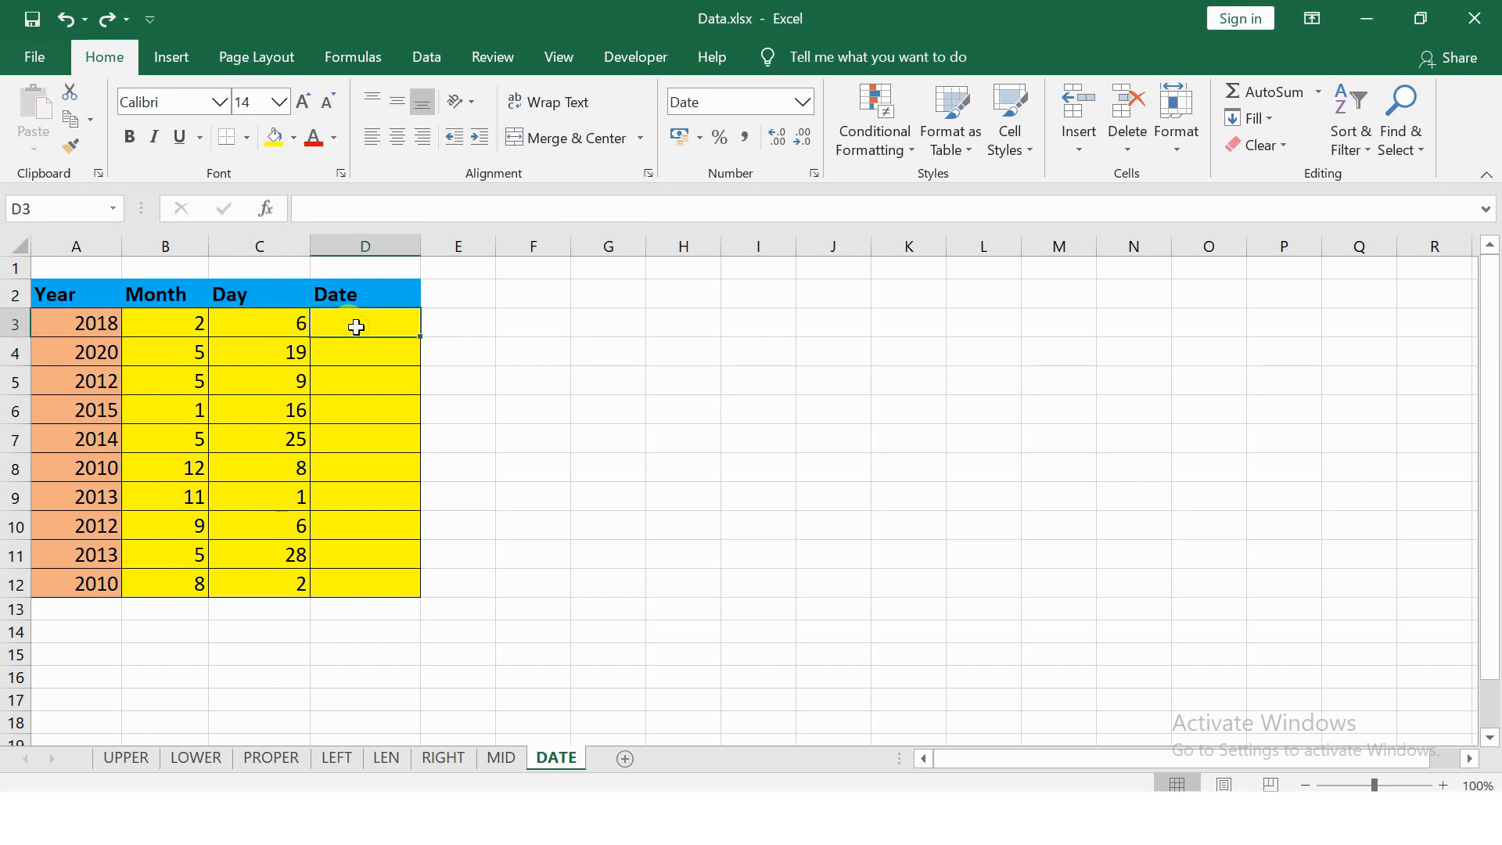
{"action": "type", "text": "=date"}
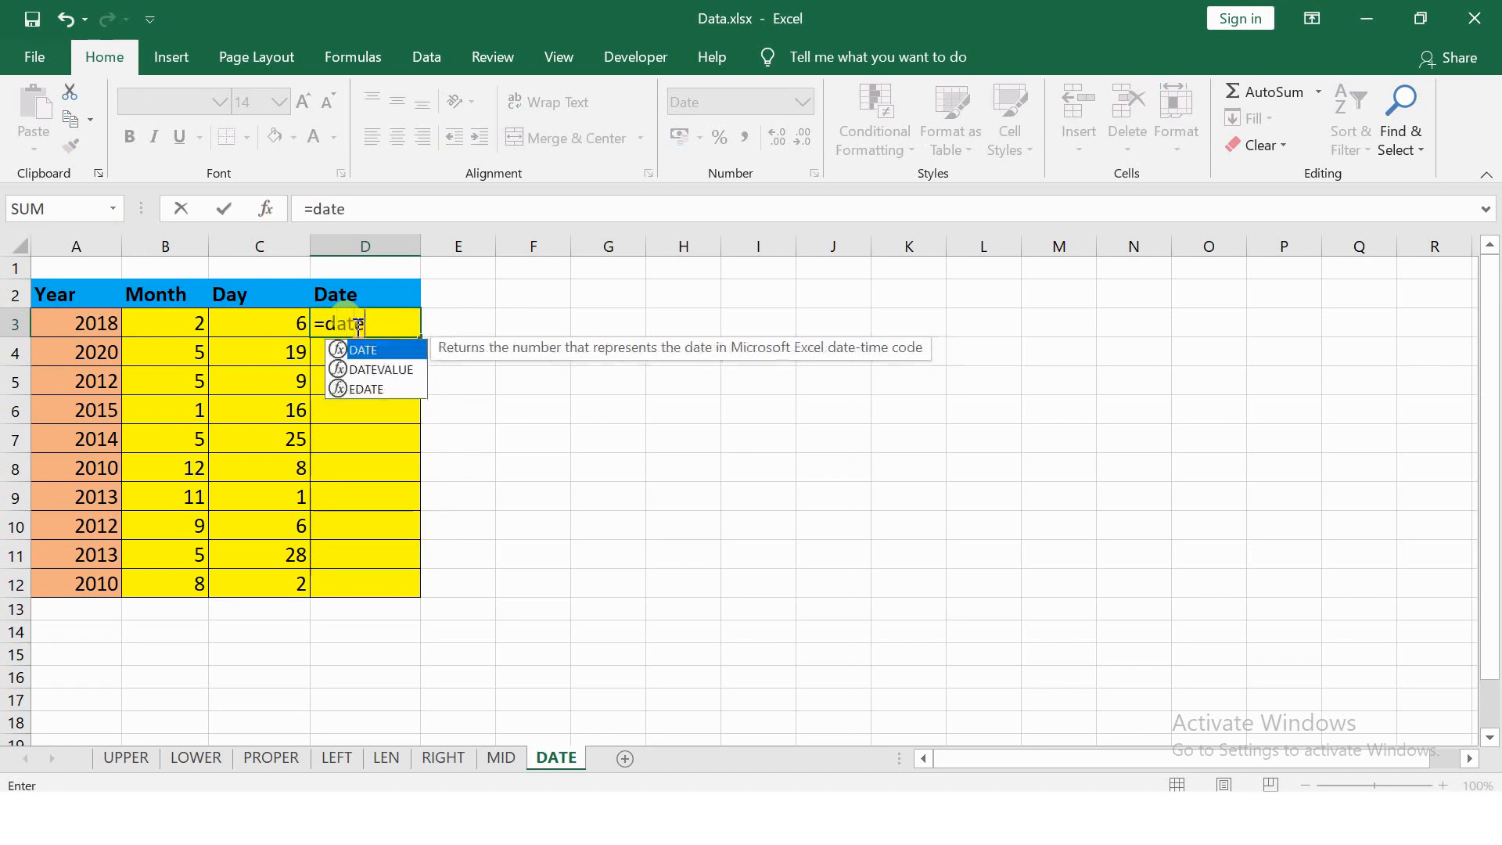
{"action": "key", "text": "Tab"}
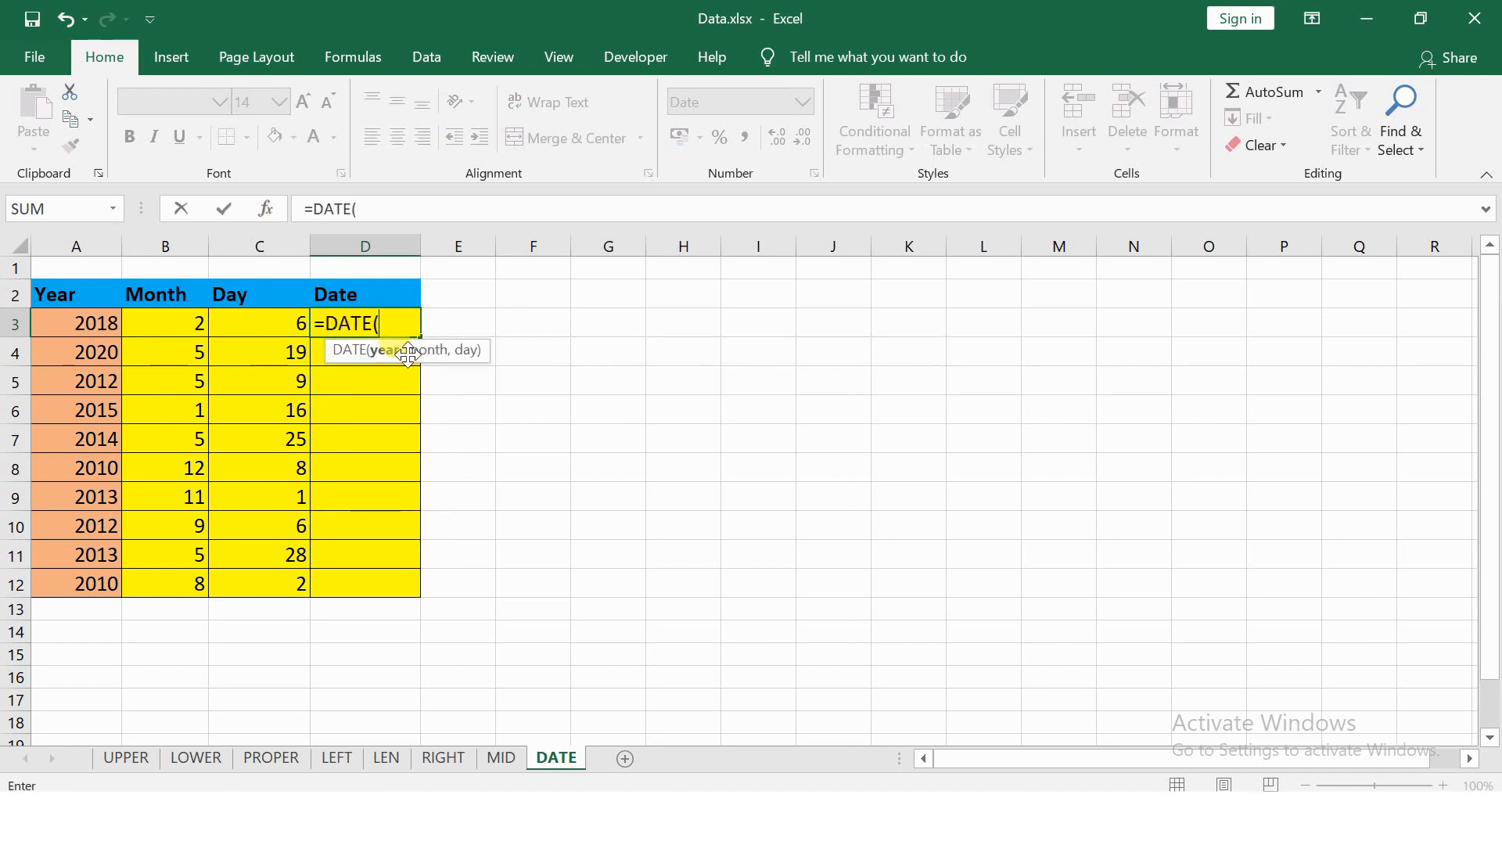
{"action": "left_click", "coordinate": [105, 325]}
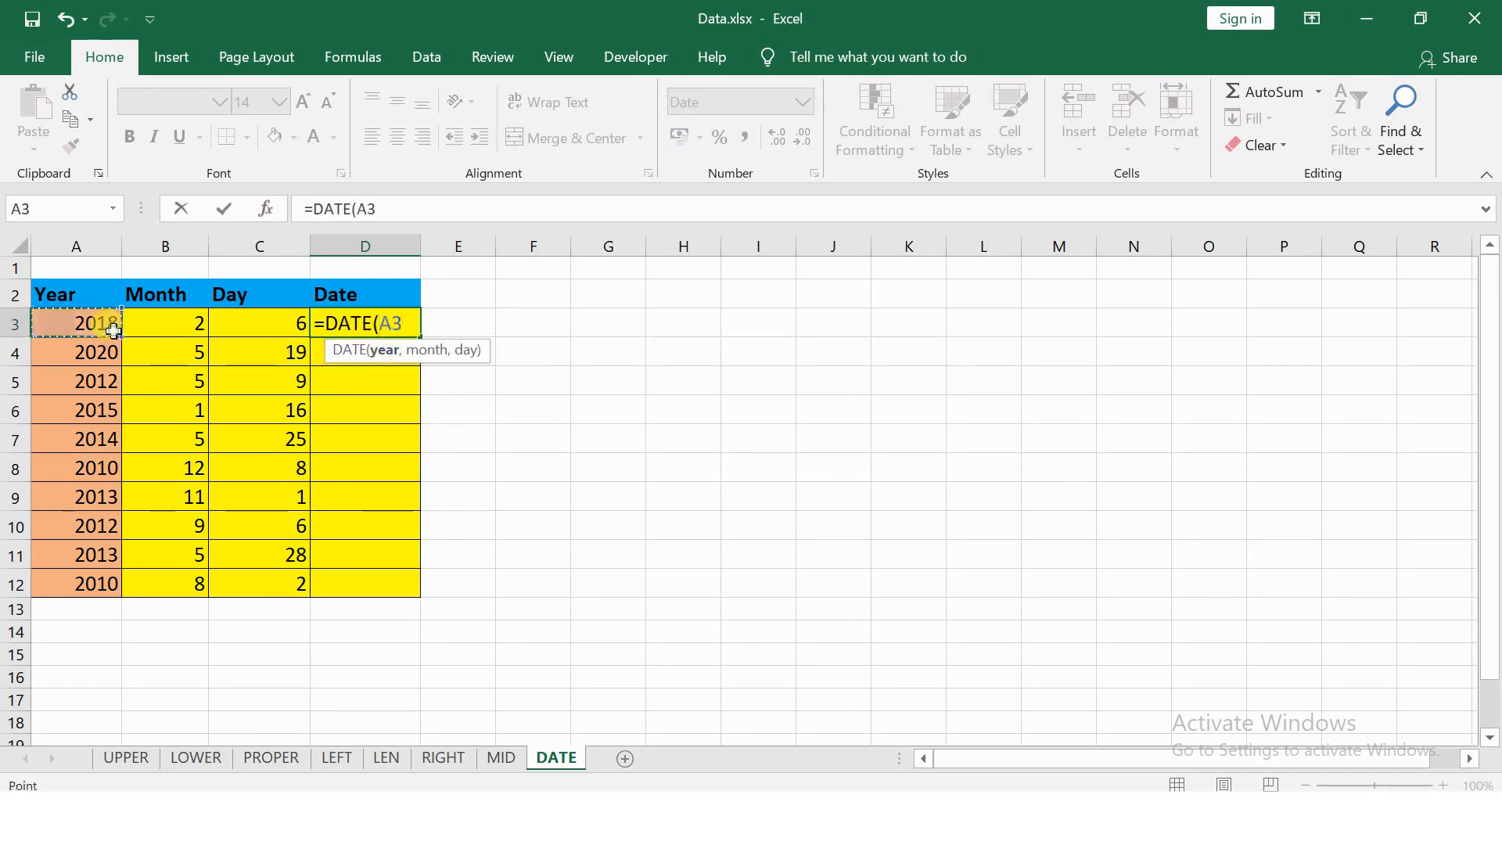
{"action": "type", "text": ","}
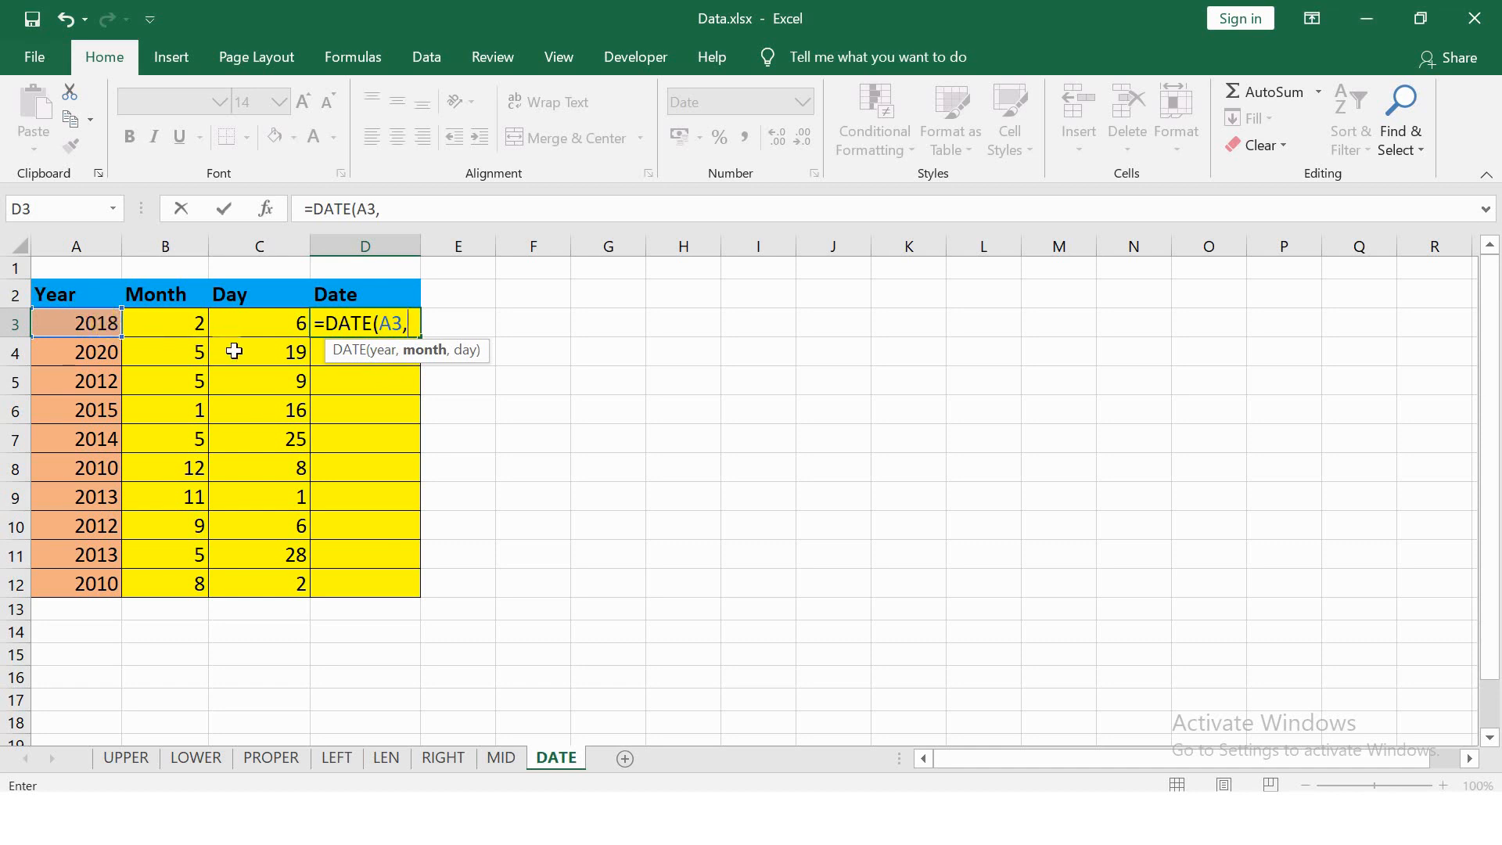
{"action": "left_click", "coordinate": [182, 326]}
{"action": "type", "text": ","}
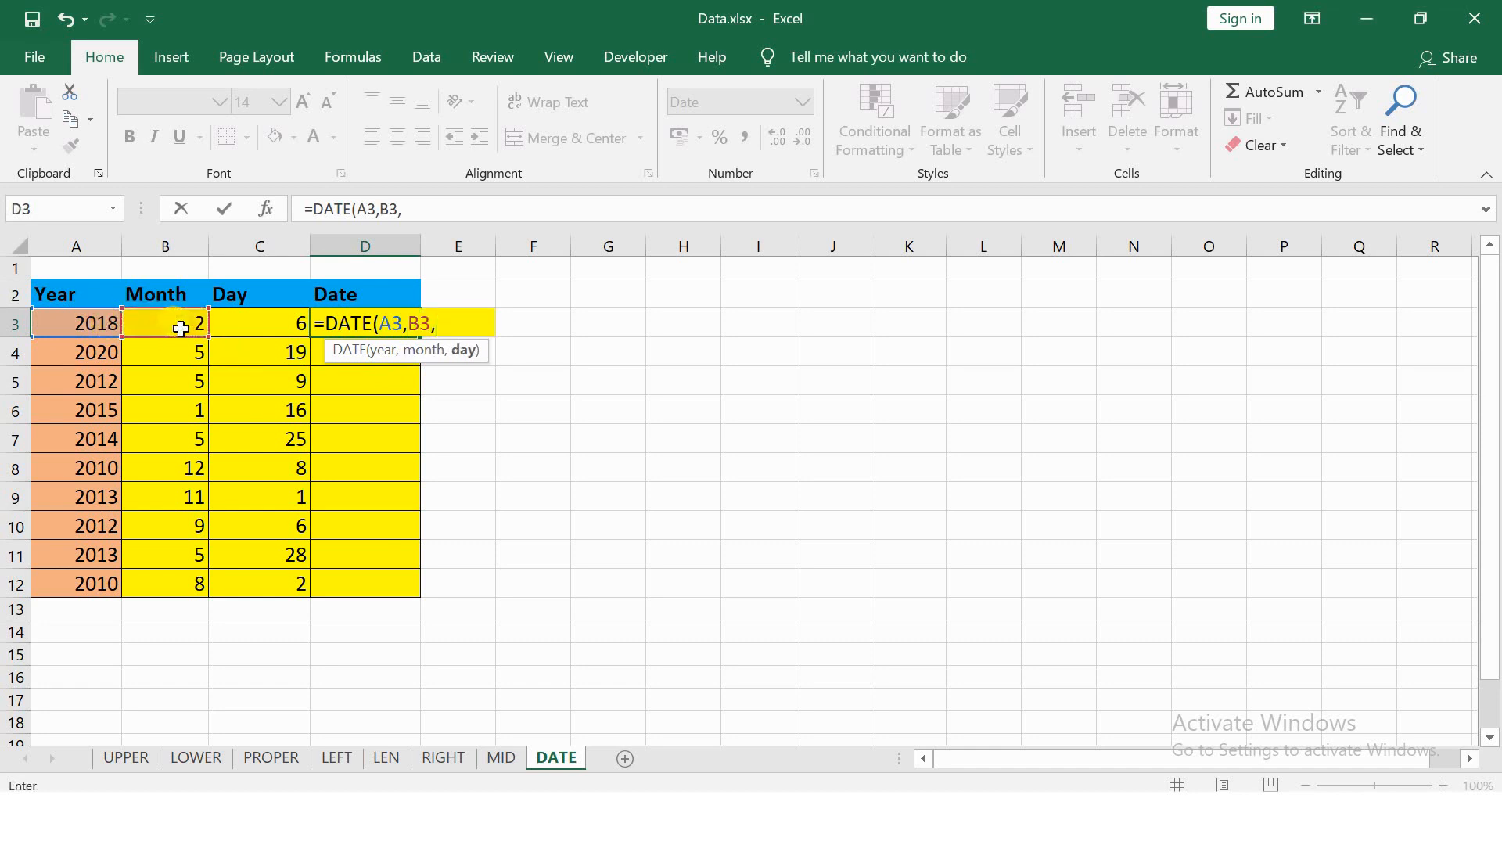
{"action": "left_click", "coordinate": [257, 327]}
{"action": "key", "text": "Return"}
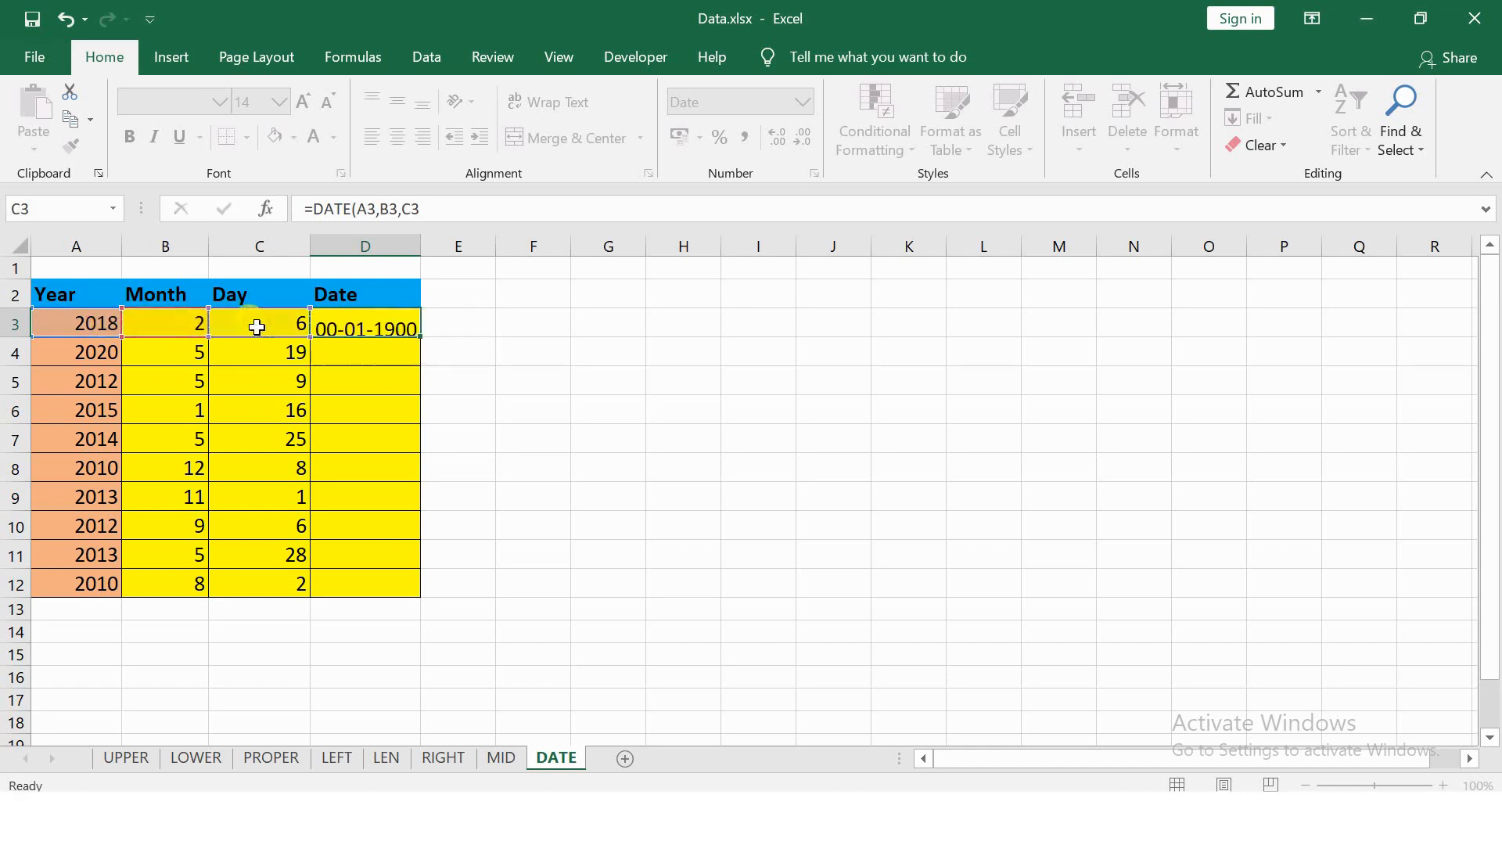
{"action": "left_click", "coordinate": [367, 326]}
{"action": "double_click", "coordinate": [420, 336]}
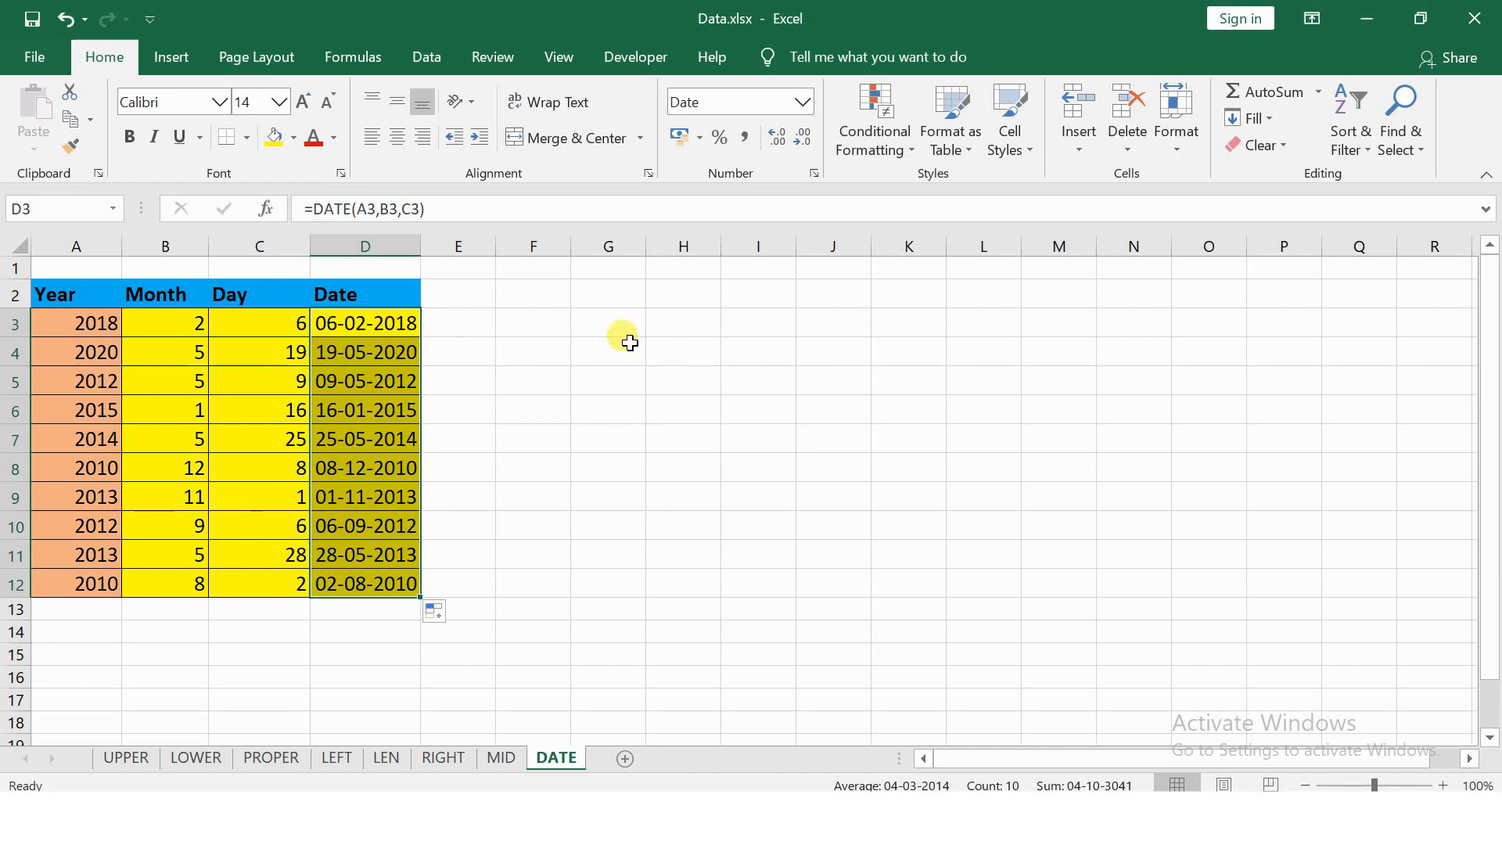
Step: Enter =DATE(RANDBETWEEN(2000,2021),RANDBETWEEN(1,12),RANDBETWEEN(1,28)) in H3 to generate a random date
{"action": "left_click", "coordinate": [678, 329]}
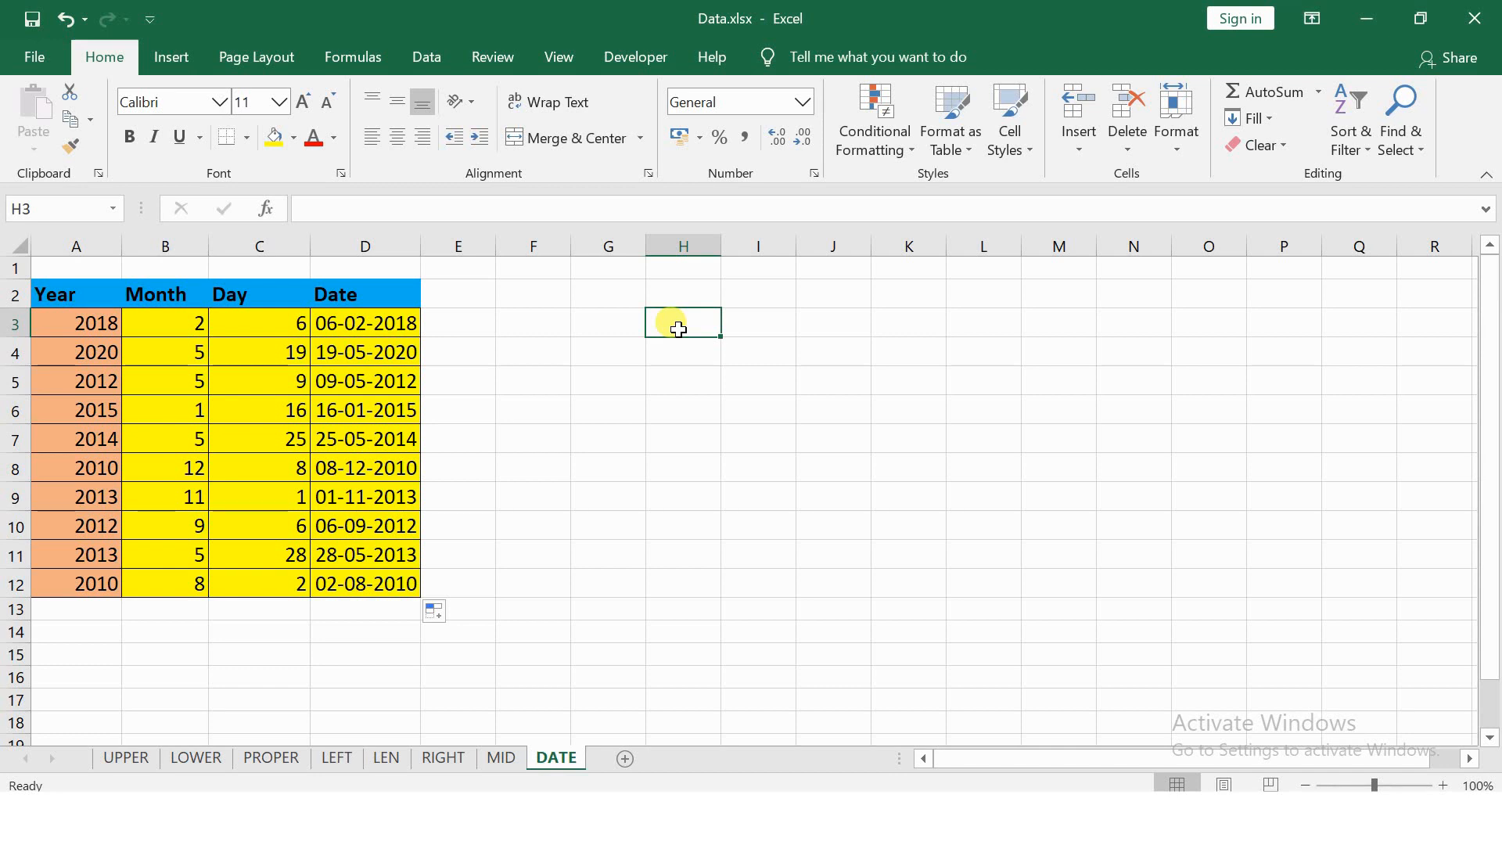
{"action": "type", "text": "=date"}
{"action": "key", "text": "Tab"}
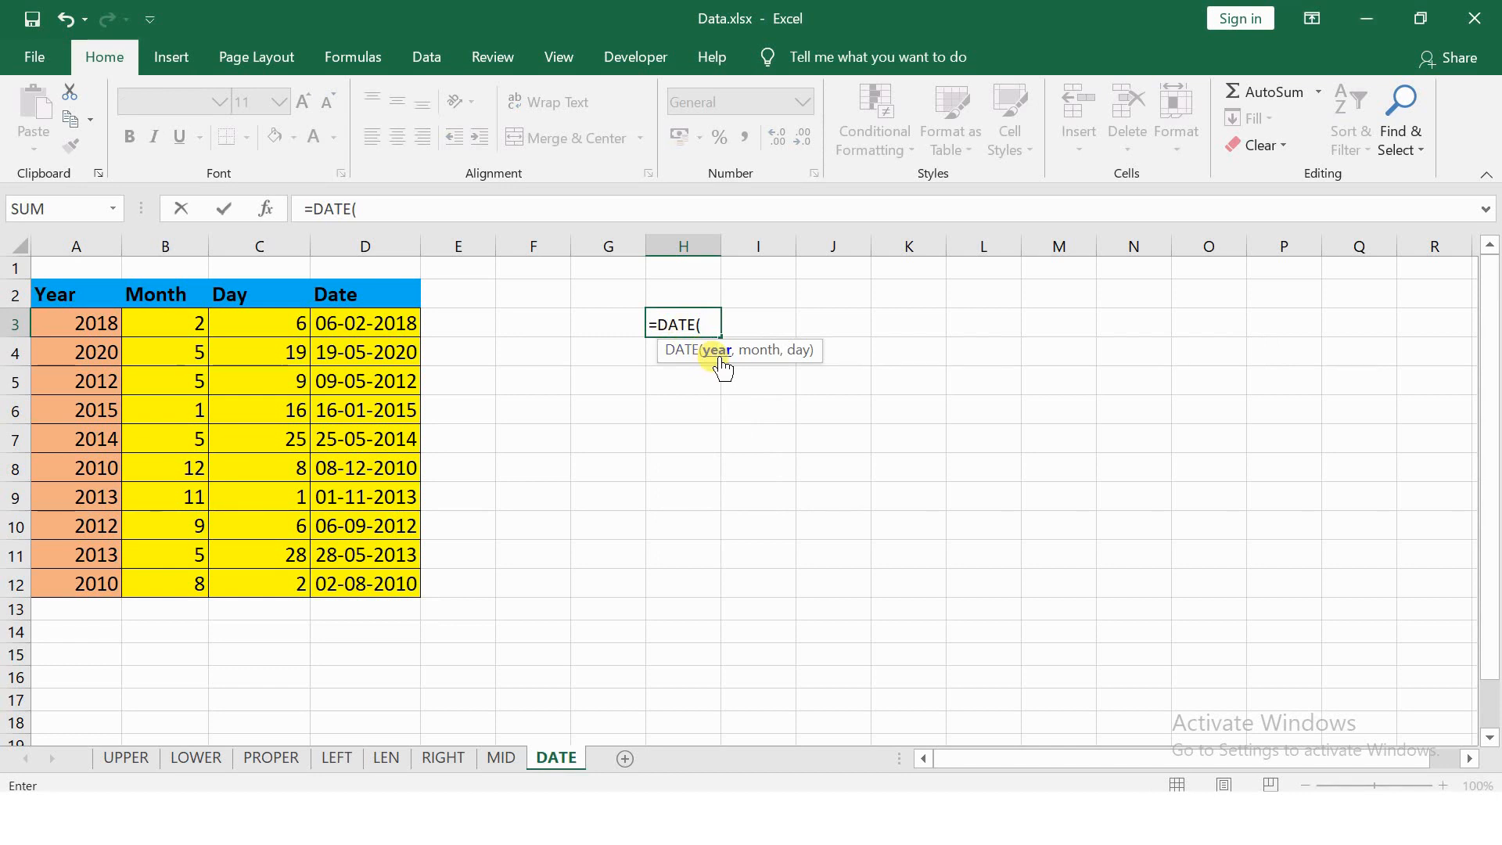
{"action": "type", "text": "rand"}
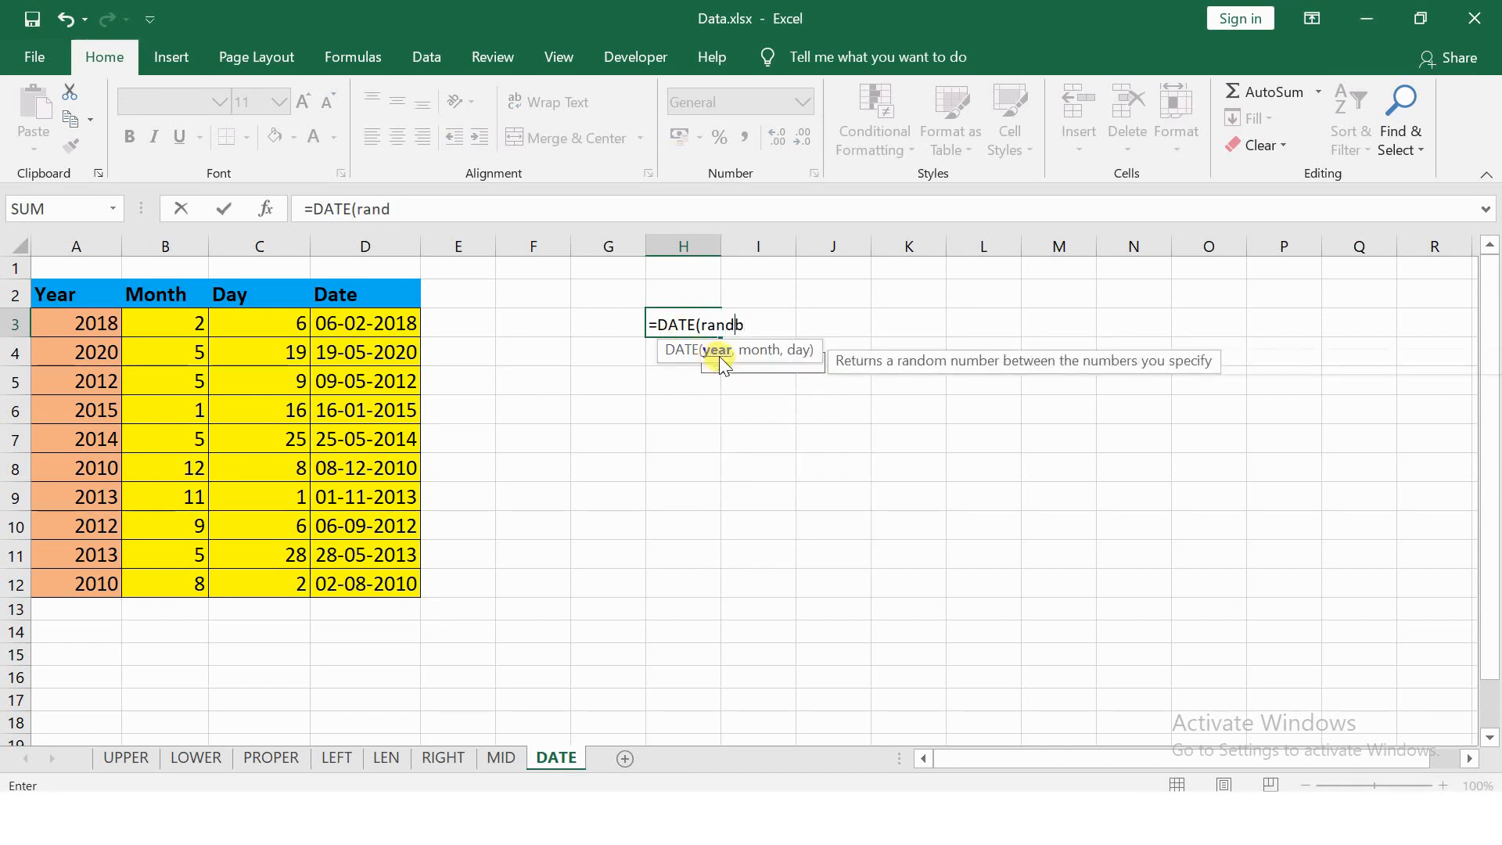
{"action": "key", "text": "Down"}
{"action": "key", "text": "Tab"}
{"action": "type", "text": "2000,2021)"}
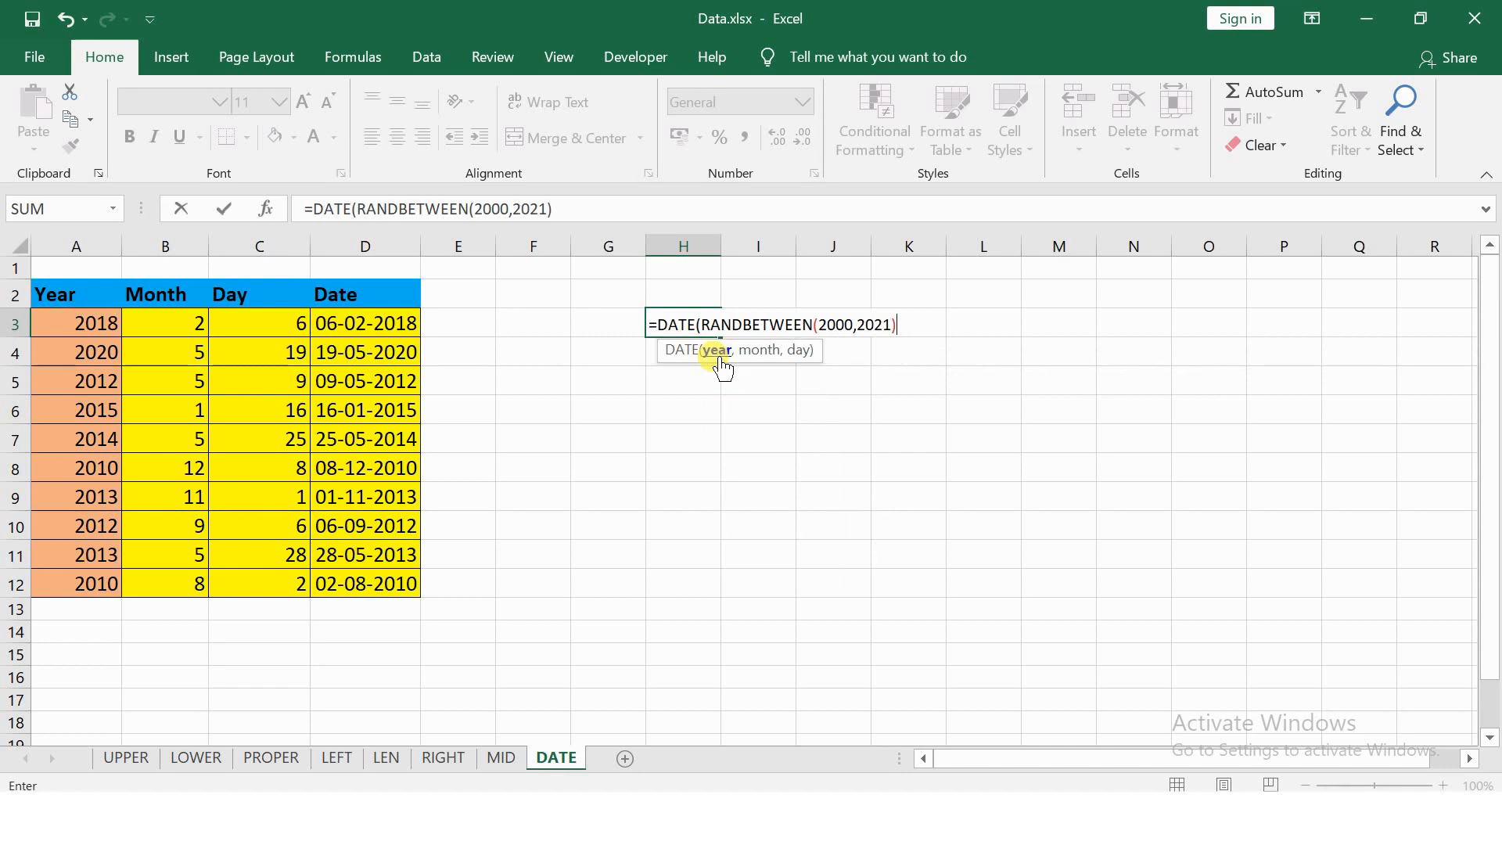
{"action": "type", "text": ",randb"}
{"action": "key", "text": "Tab"}
{"action": "type", "text": "1,12)"}
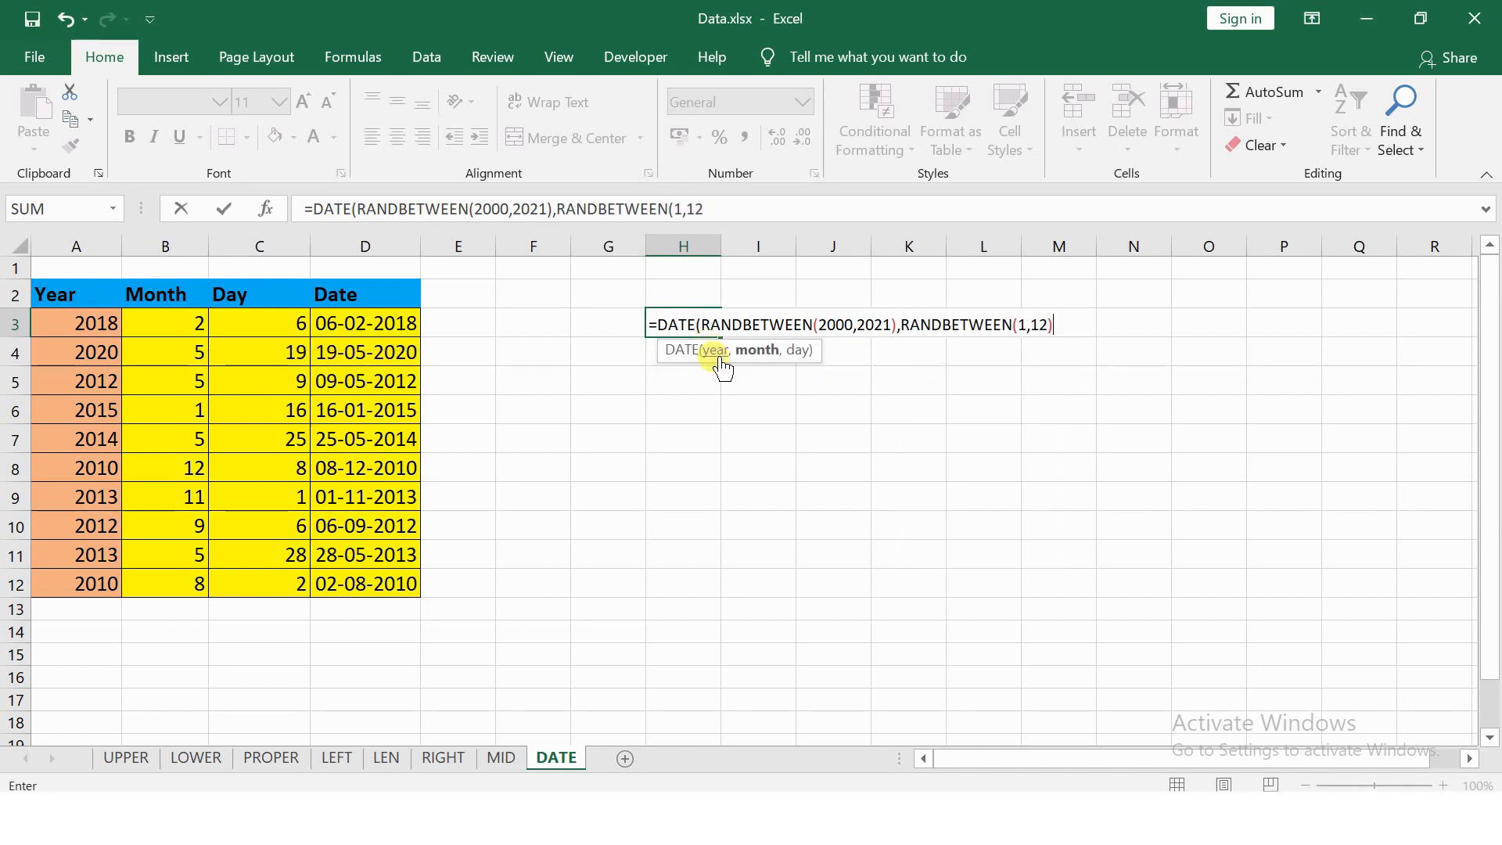
{"action": "type", "text": ",RANDBETWEEN(1,28"}
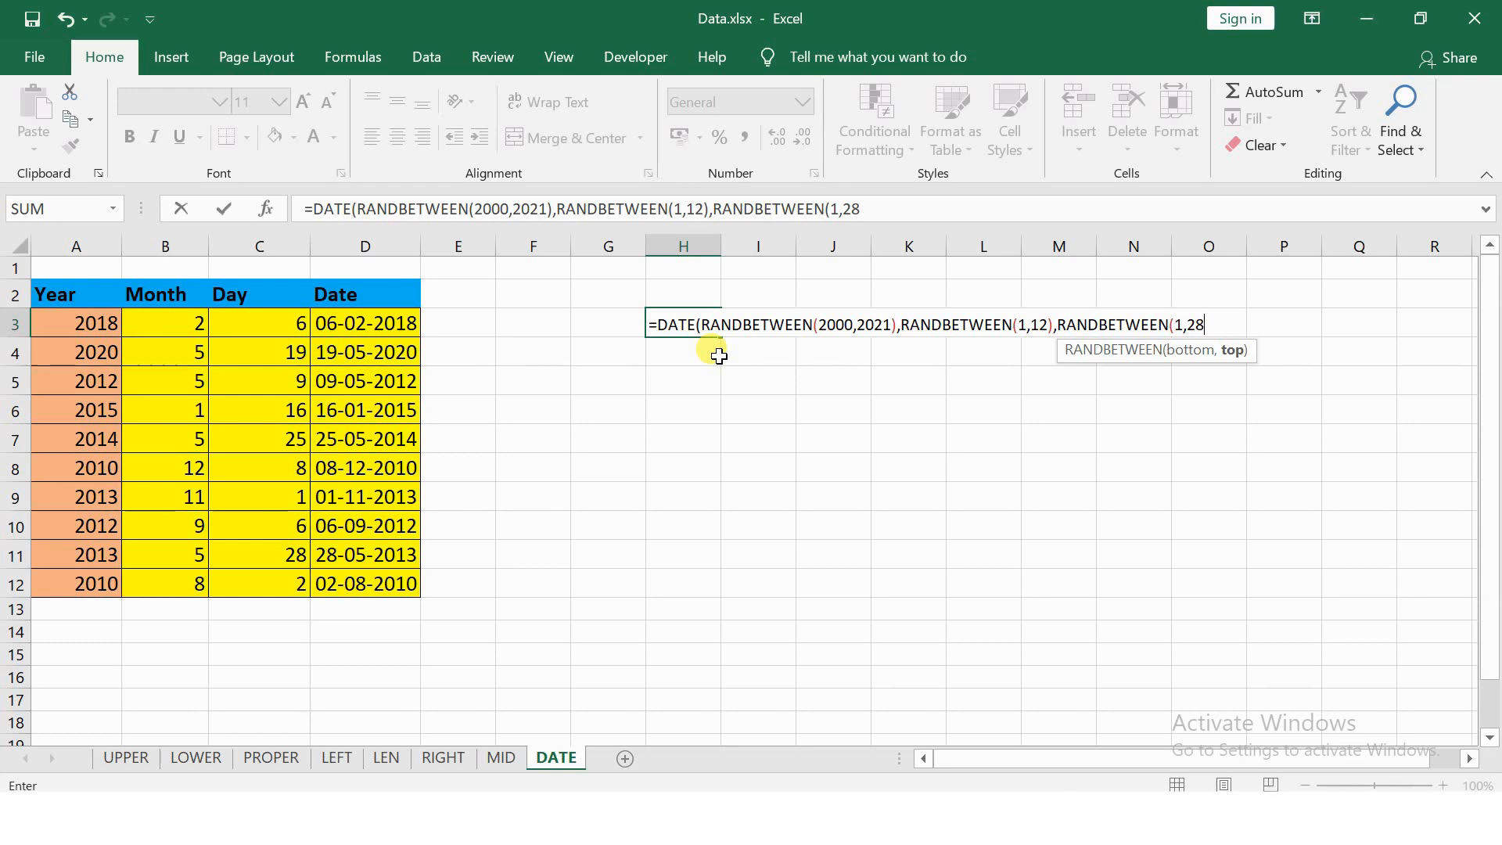
{"action": "type", "text": ")"}
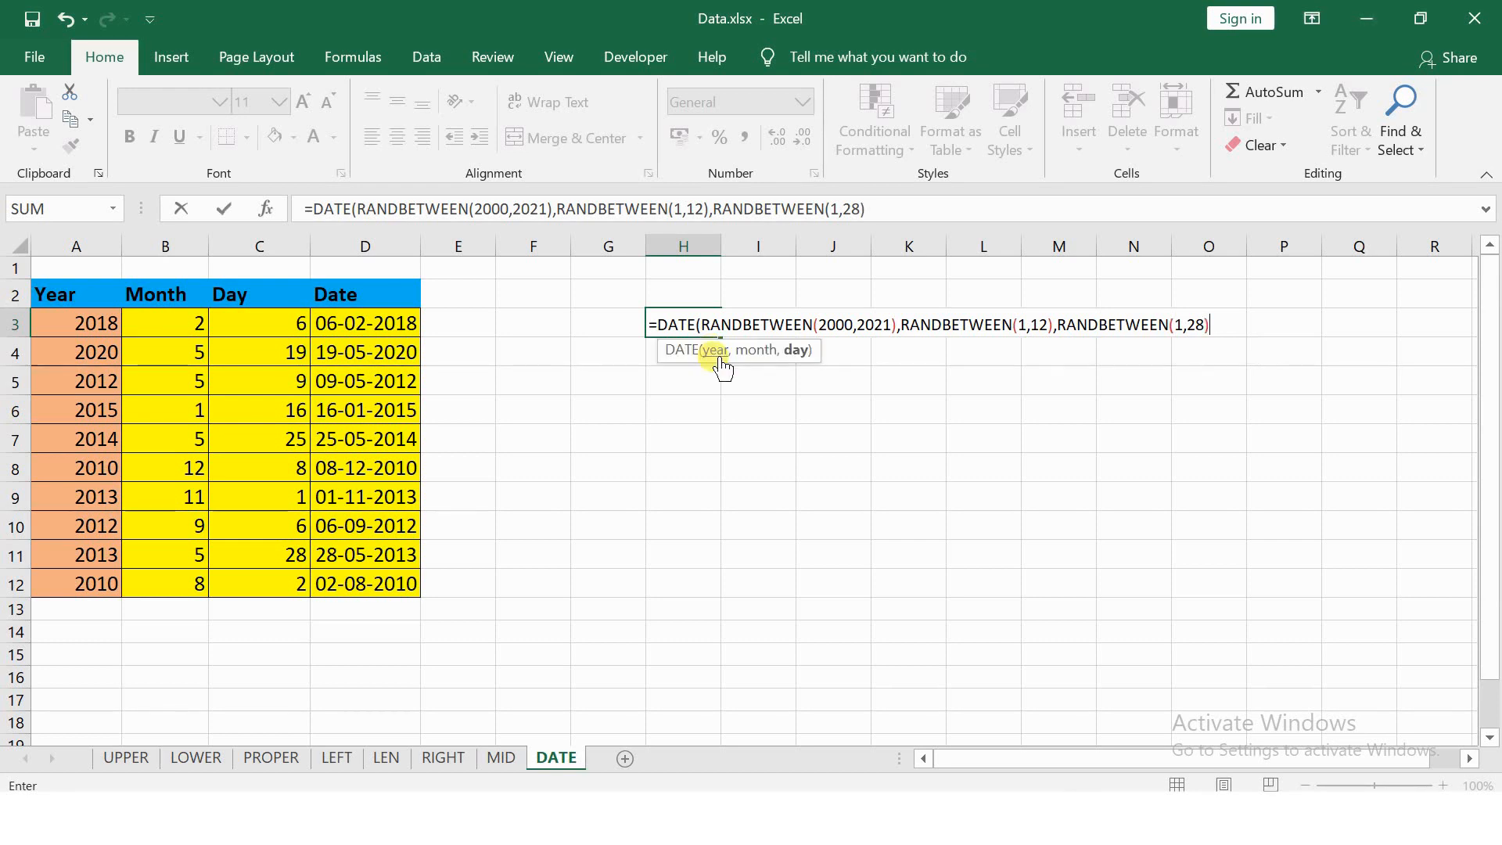
{"action": "key", "text": "Return"}
{"action": "key", "text": "Return"}
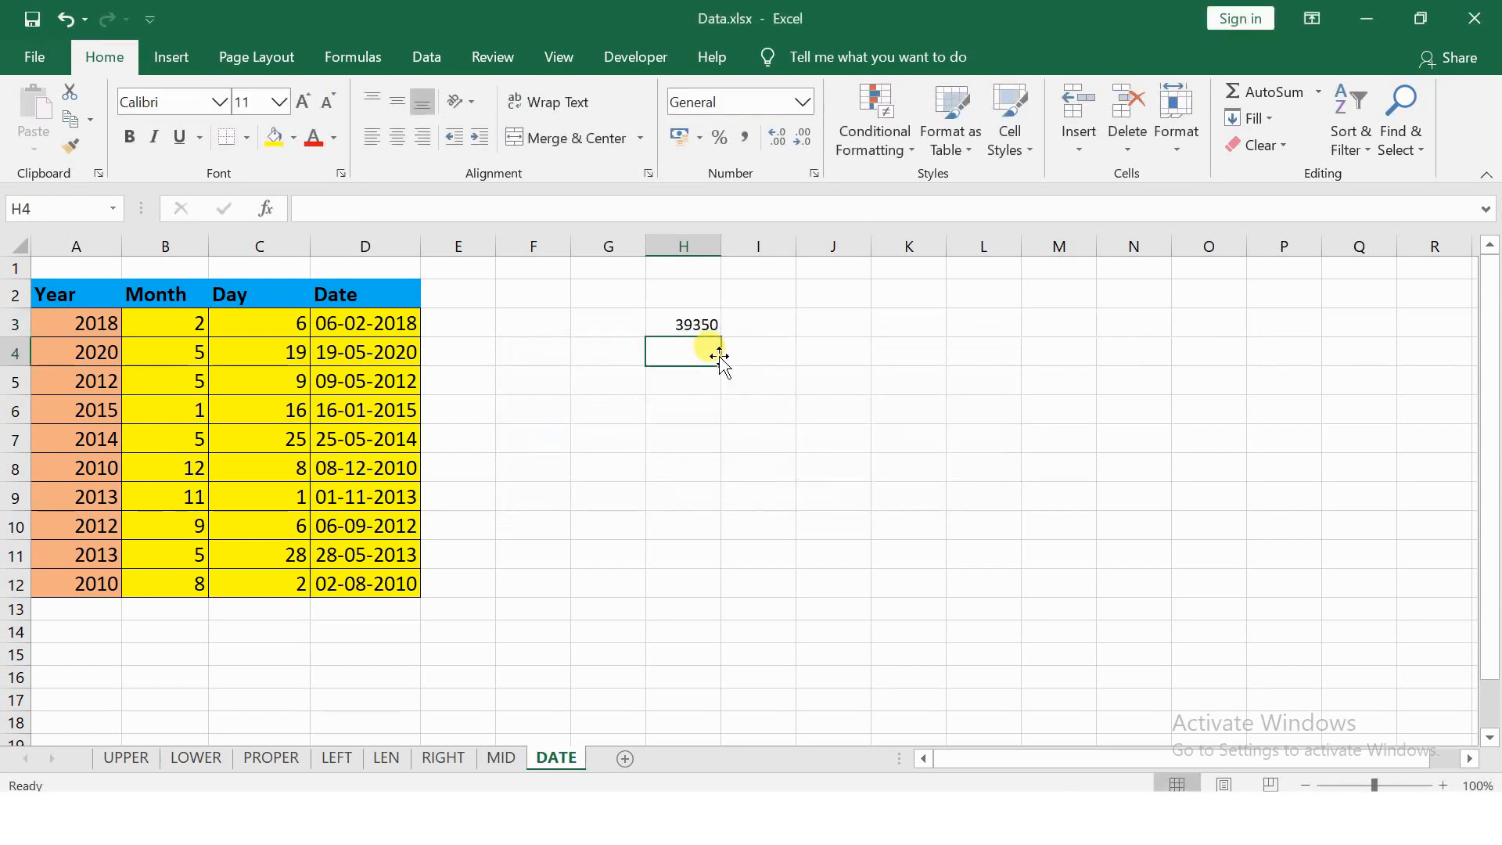
{"action": "left_click", "coordinate": [690, 323]}
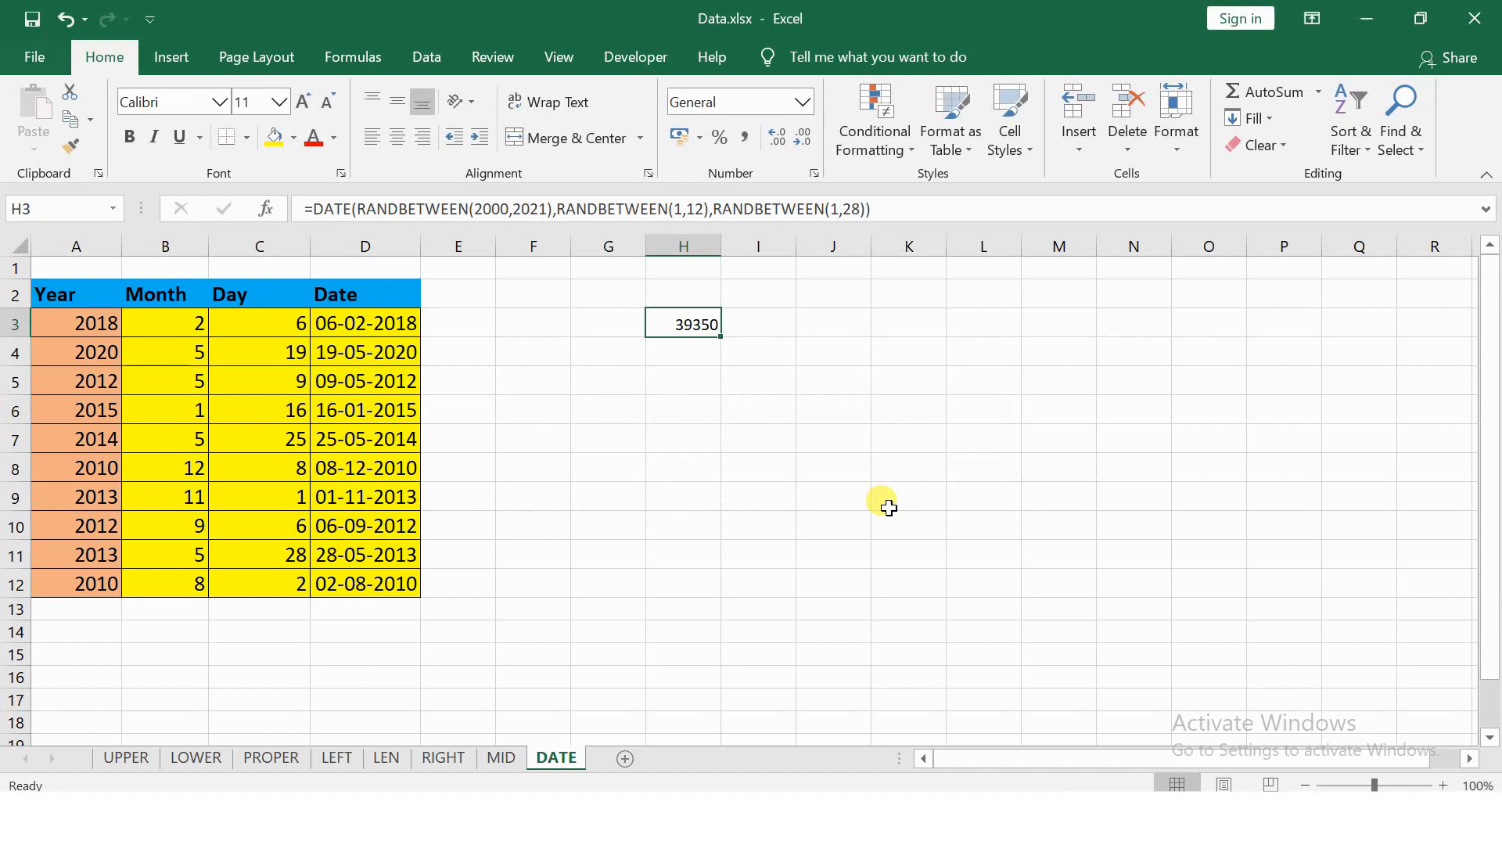
Step: Enter 01/01/1900 in J3 with the General number format and select the random date formula cell H3
{"action": "left_click", "coordinate": [844, 325]}
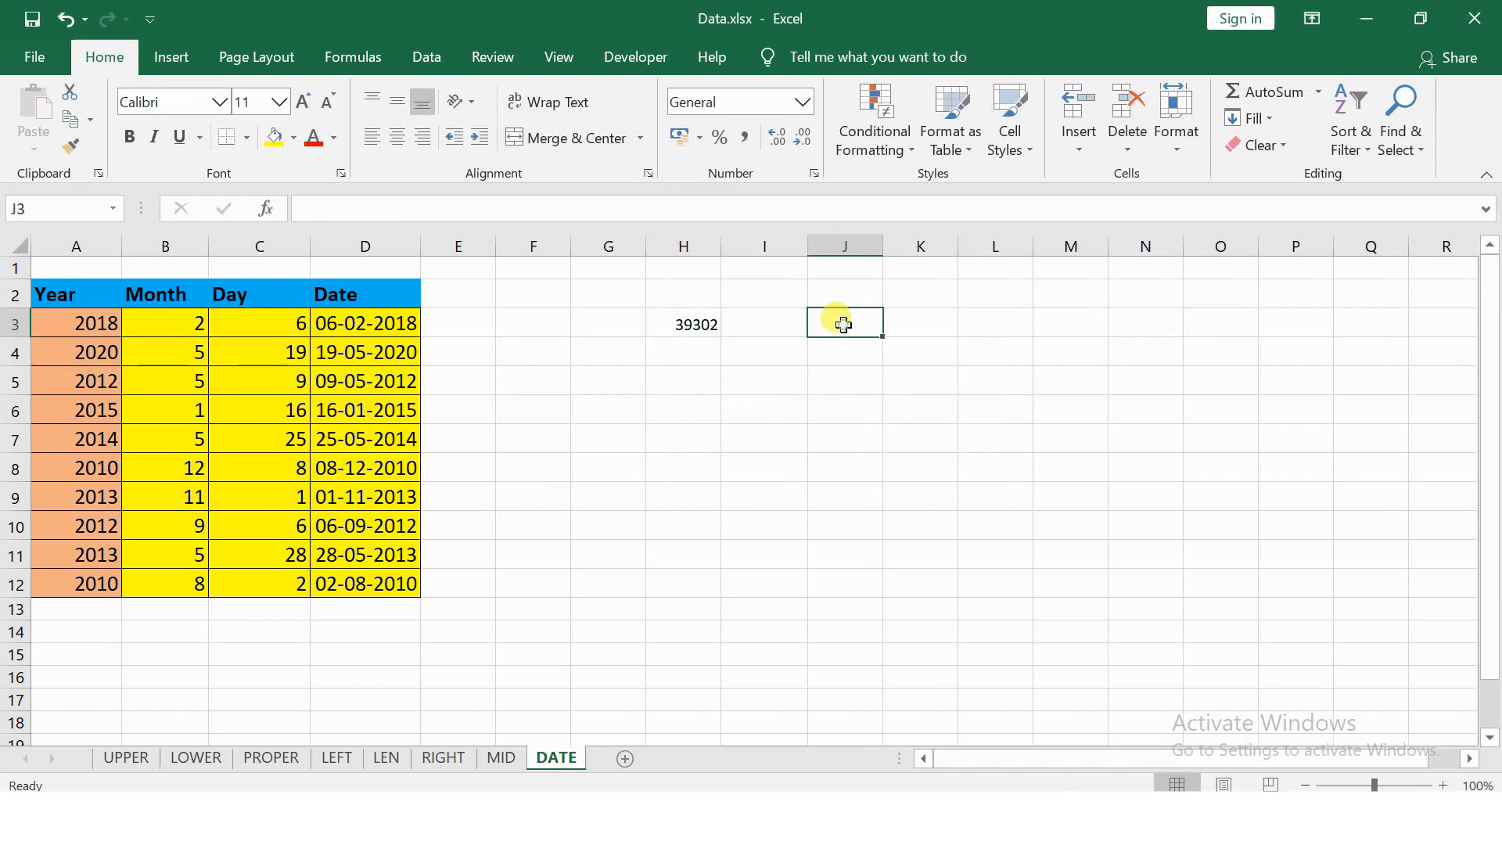
{"action": "type", "text": "01/01/1900"}
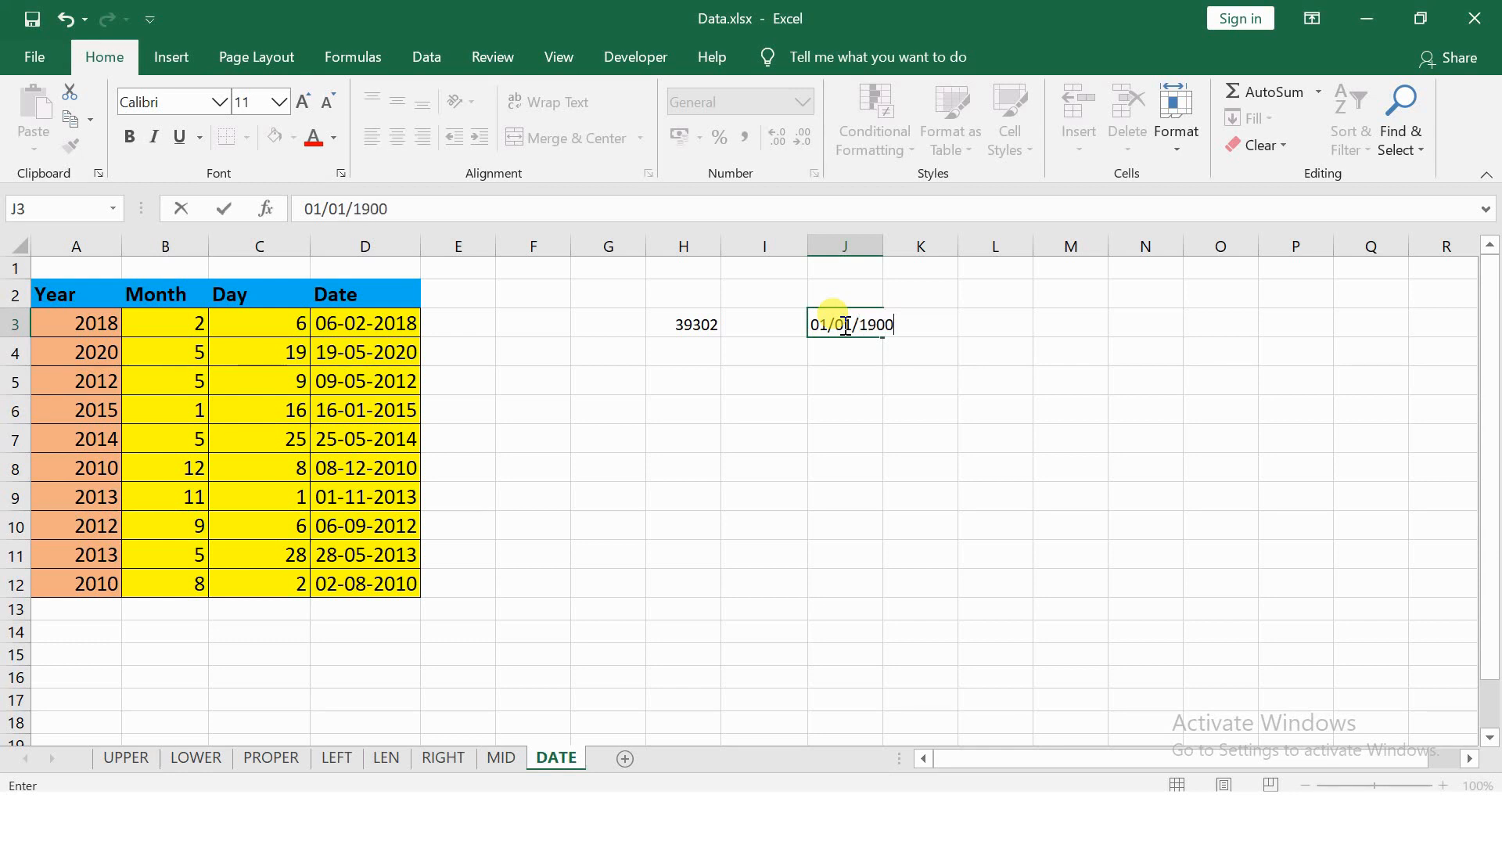
{"action": "key", "text": "Return"}
{"action": "left_click", "coordinate": [846, 325]}
{"action": "left_click", "coordinate": [802, 102]}
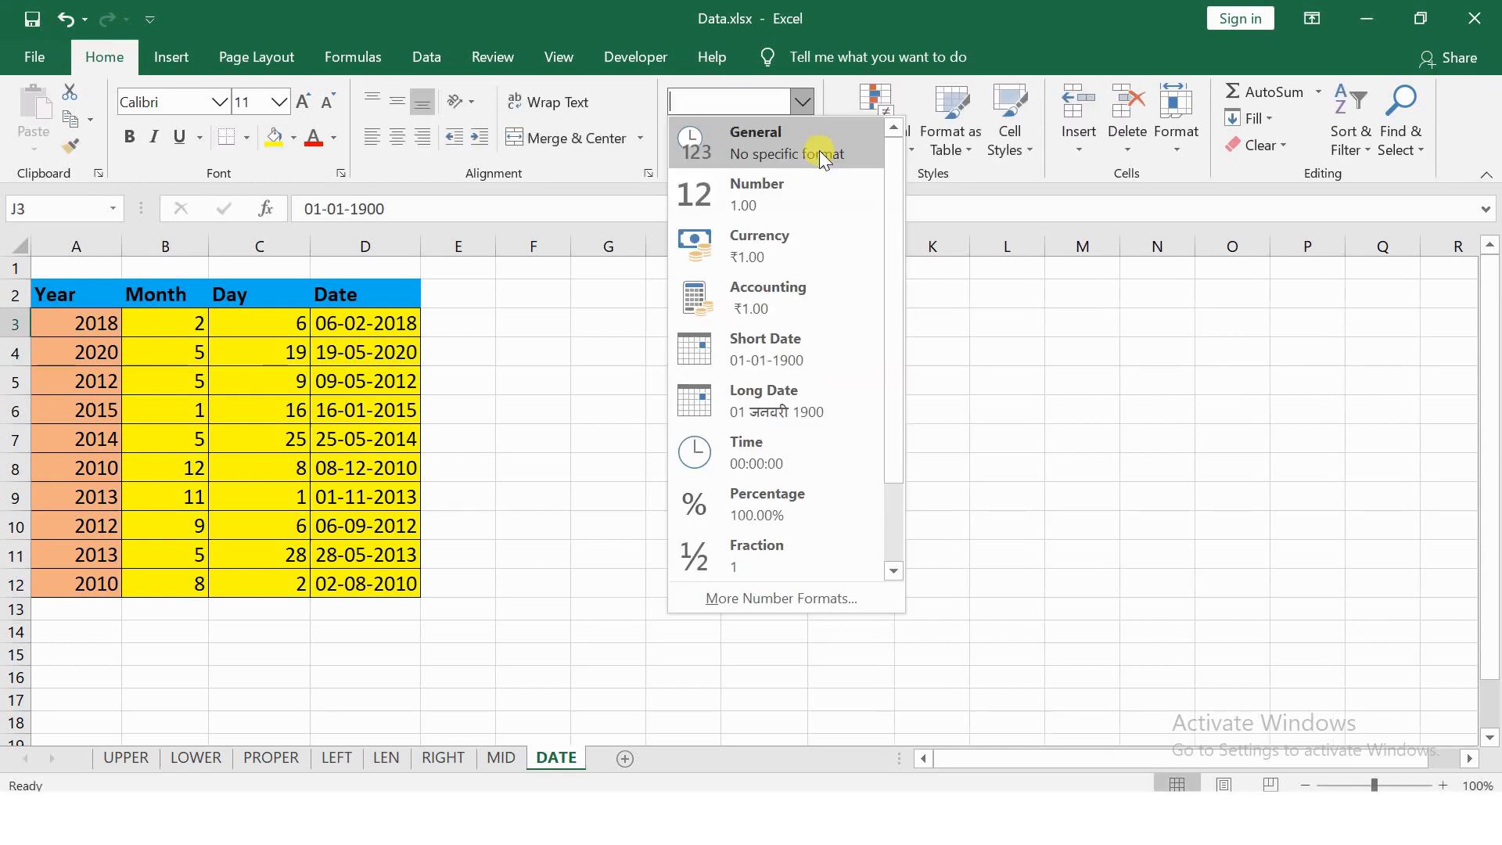
{"action": "left_click", "coordinate": [819, 150]}
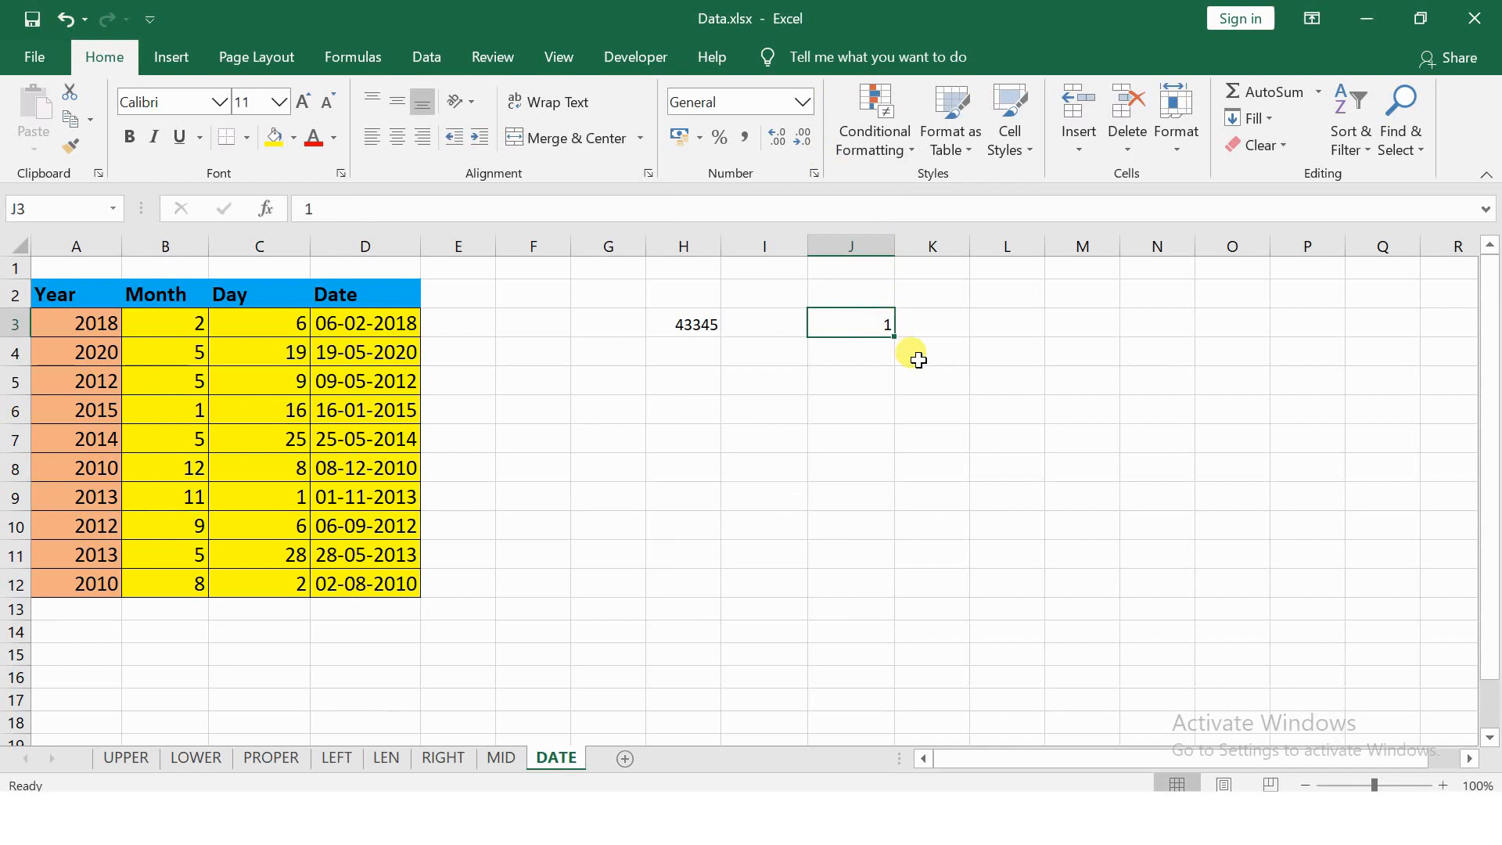
{"action": "left_click", "coordinate": [724, 327]}
{"action": "left_click", "coordinate": [704, 324]}
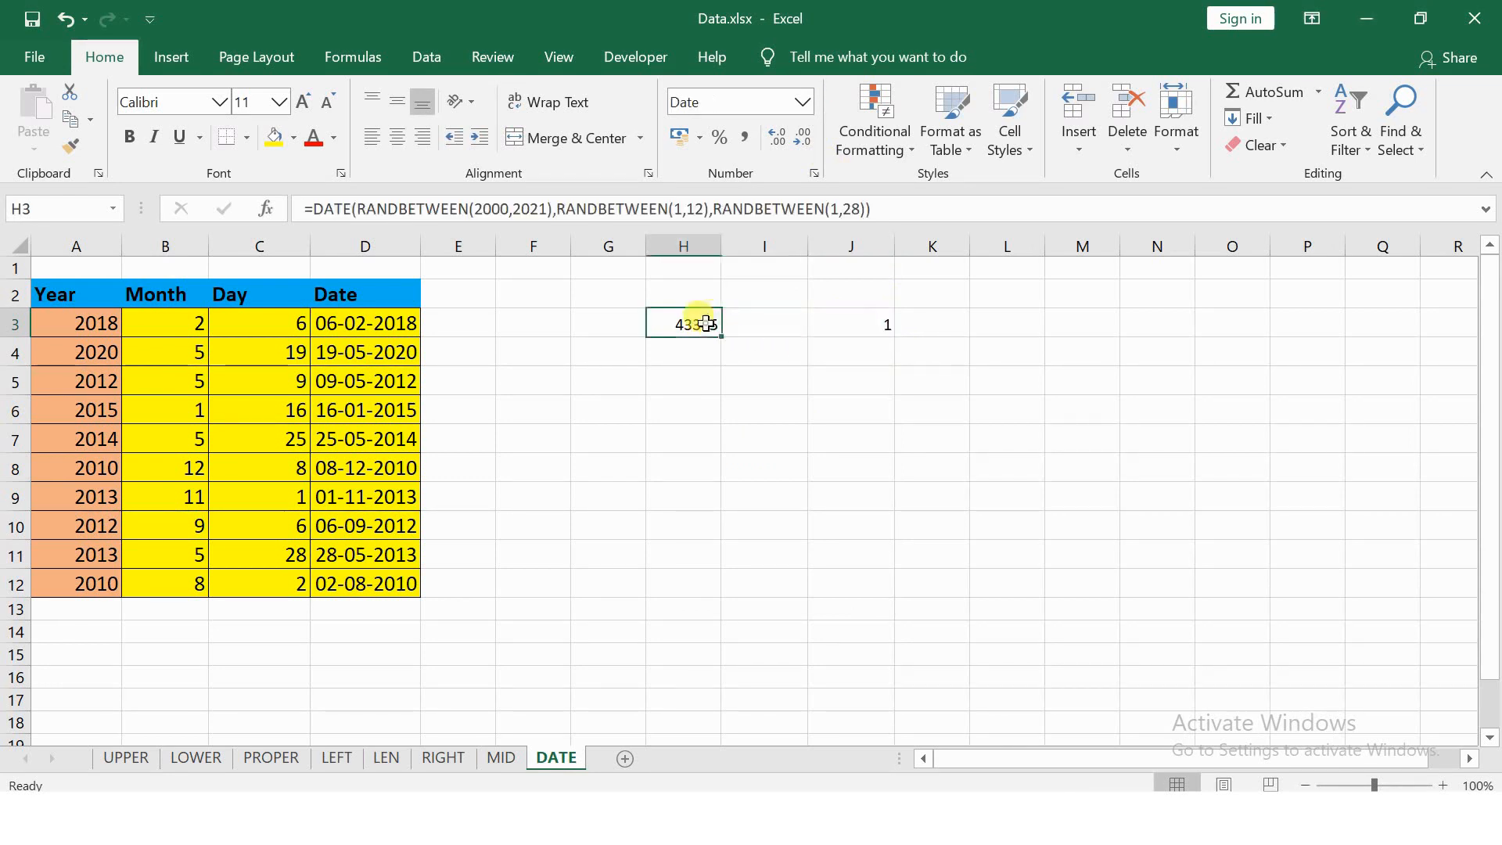
Step: Format the random date formula cell H3 as Short Date
{"action": "left_click", "coordinate": [803, 102]}
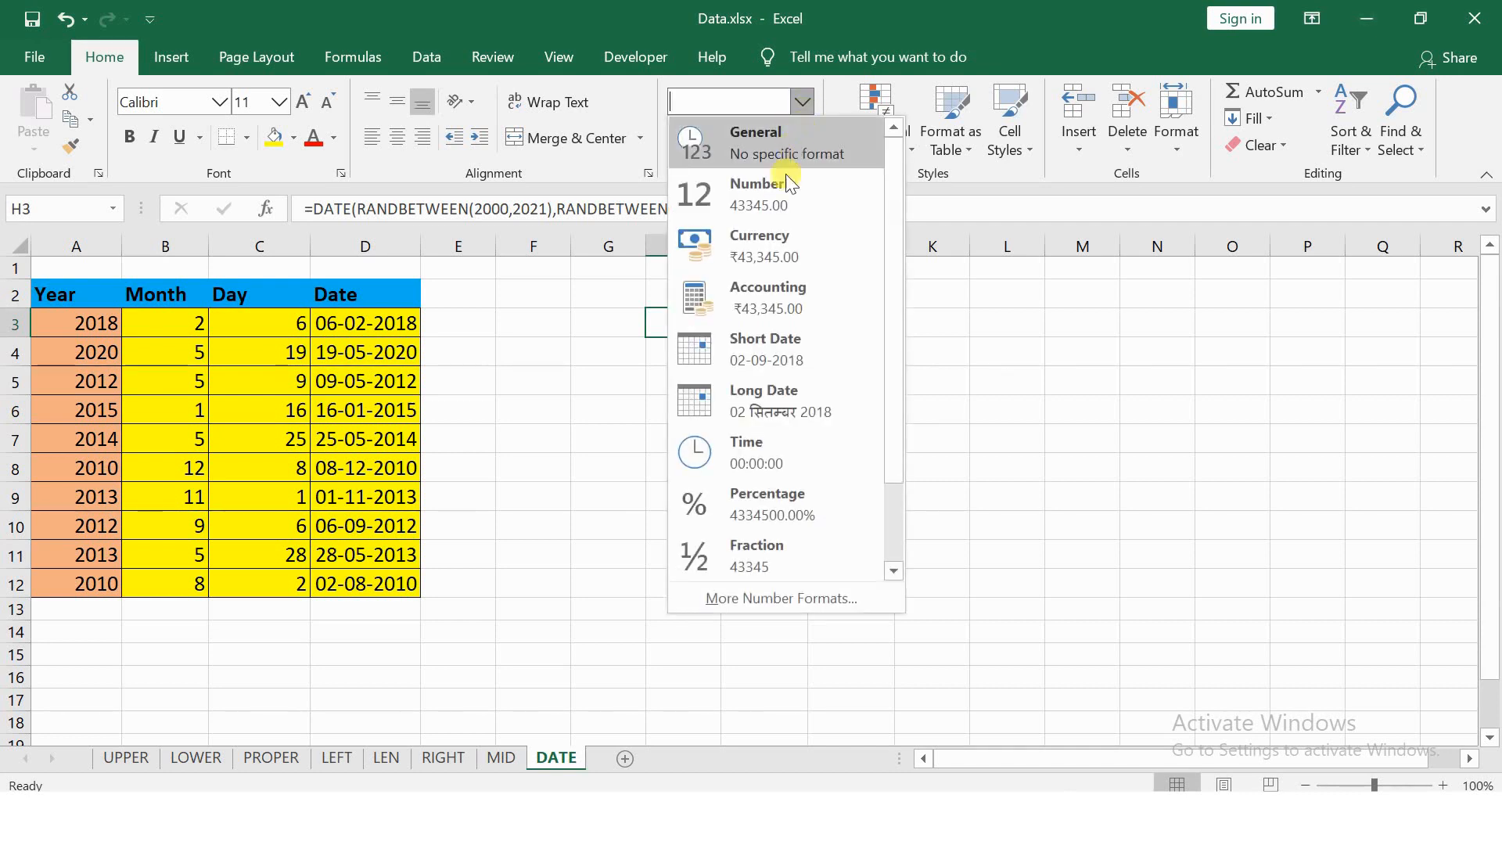
{"action": "left_click", "coordinate": [767, 341]}
{"action": "left_click", "coordinate": [804, 396]}
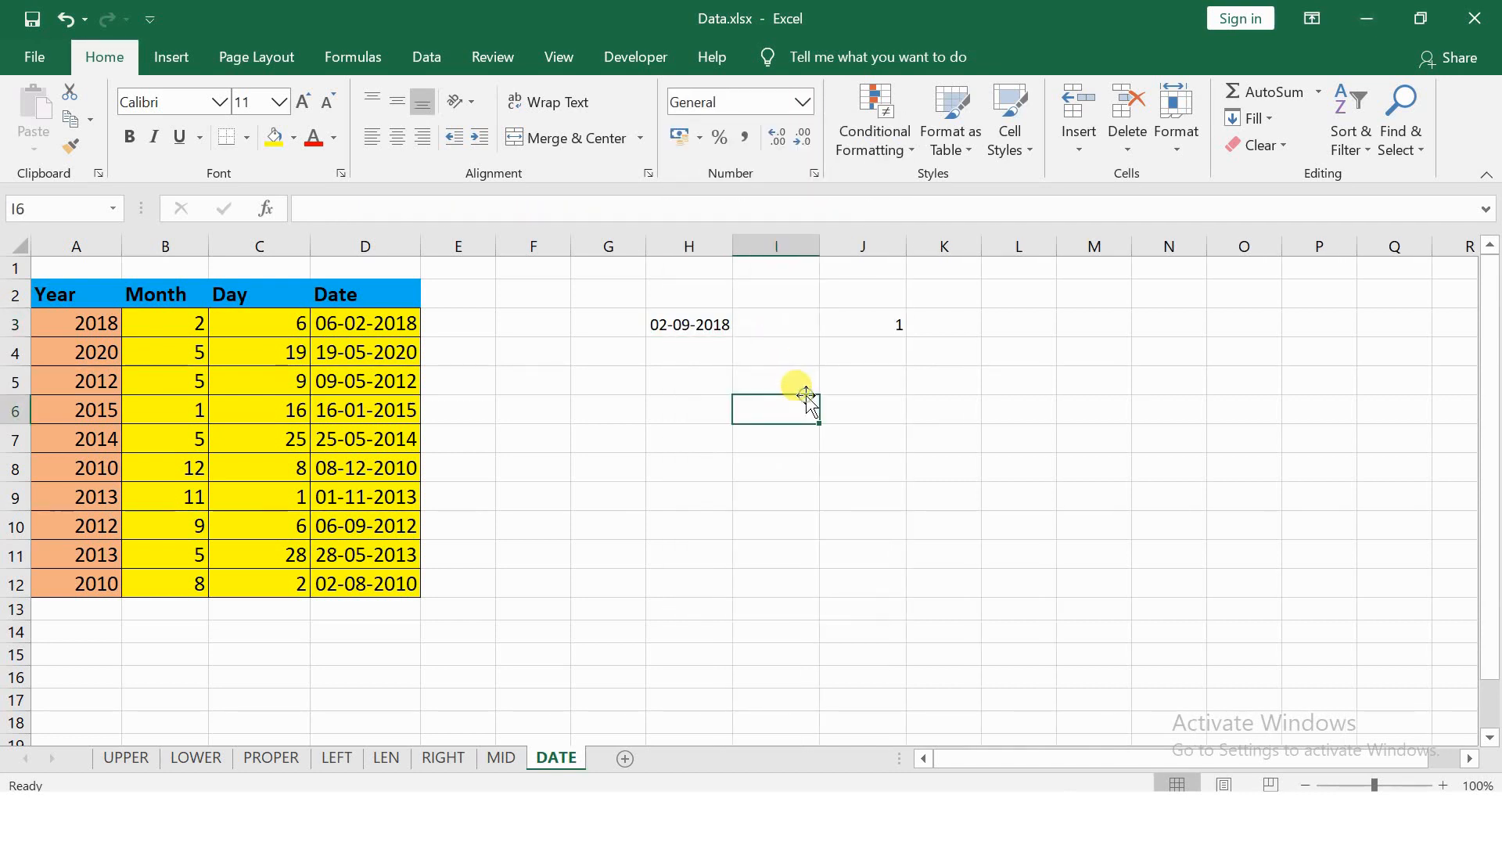
Step: Fill the random date formula from H3 across the range H3:L12 and autofit columns K and L
{"action": "left_click", "coordinate": [693, 335]}
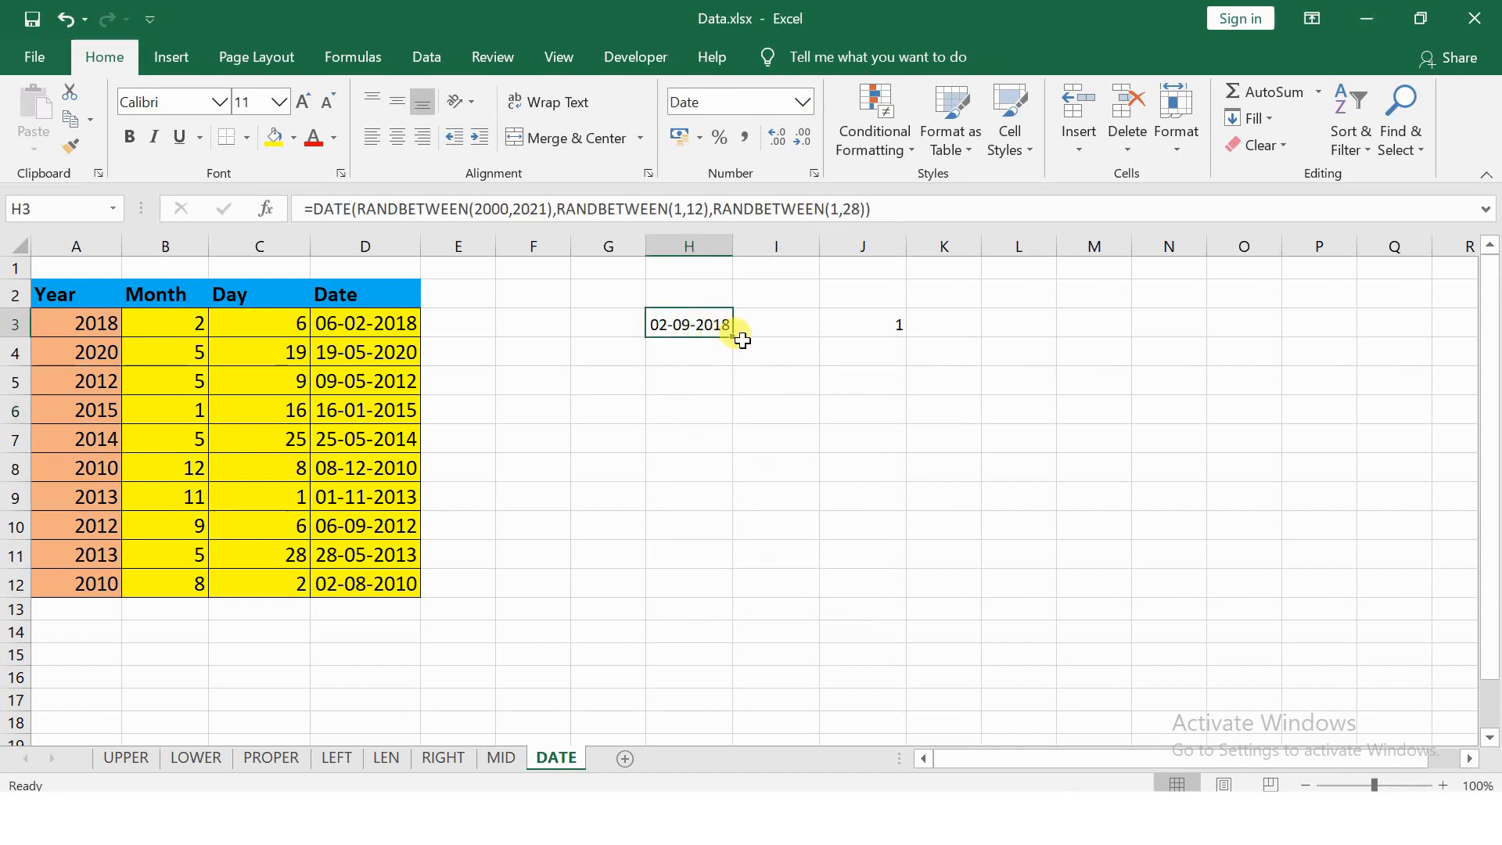
{"action": "left_click_drag", "start_coordinate": [739, 339], "coordinate": [736, 586]}
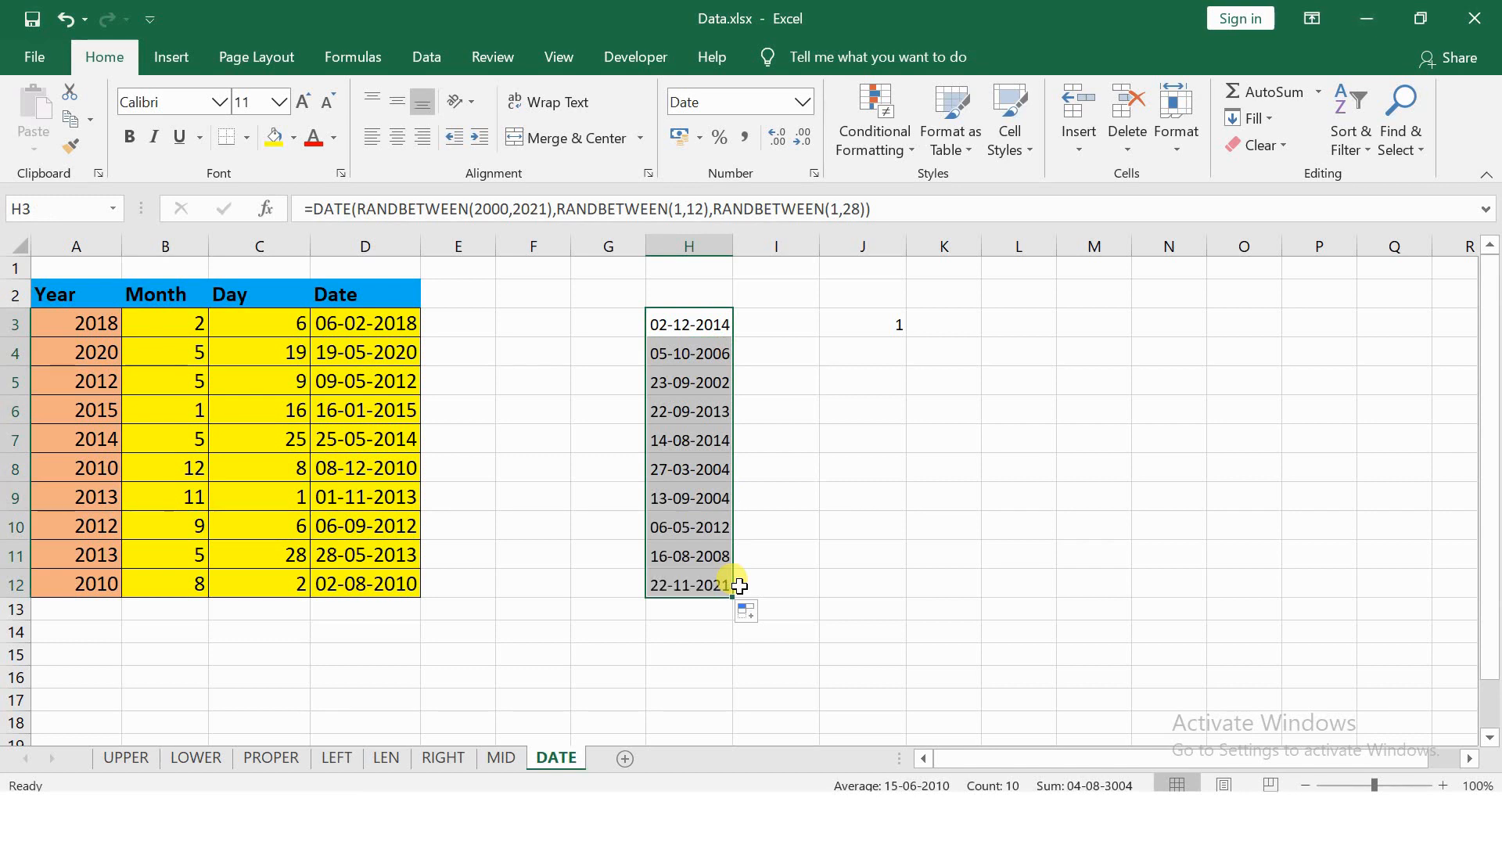
{"action": "left_click_drag", "start_coordinate": [736, 602], "coordinate": [1046, 583]}
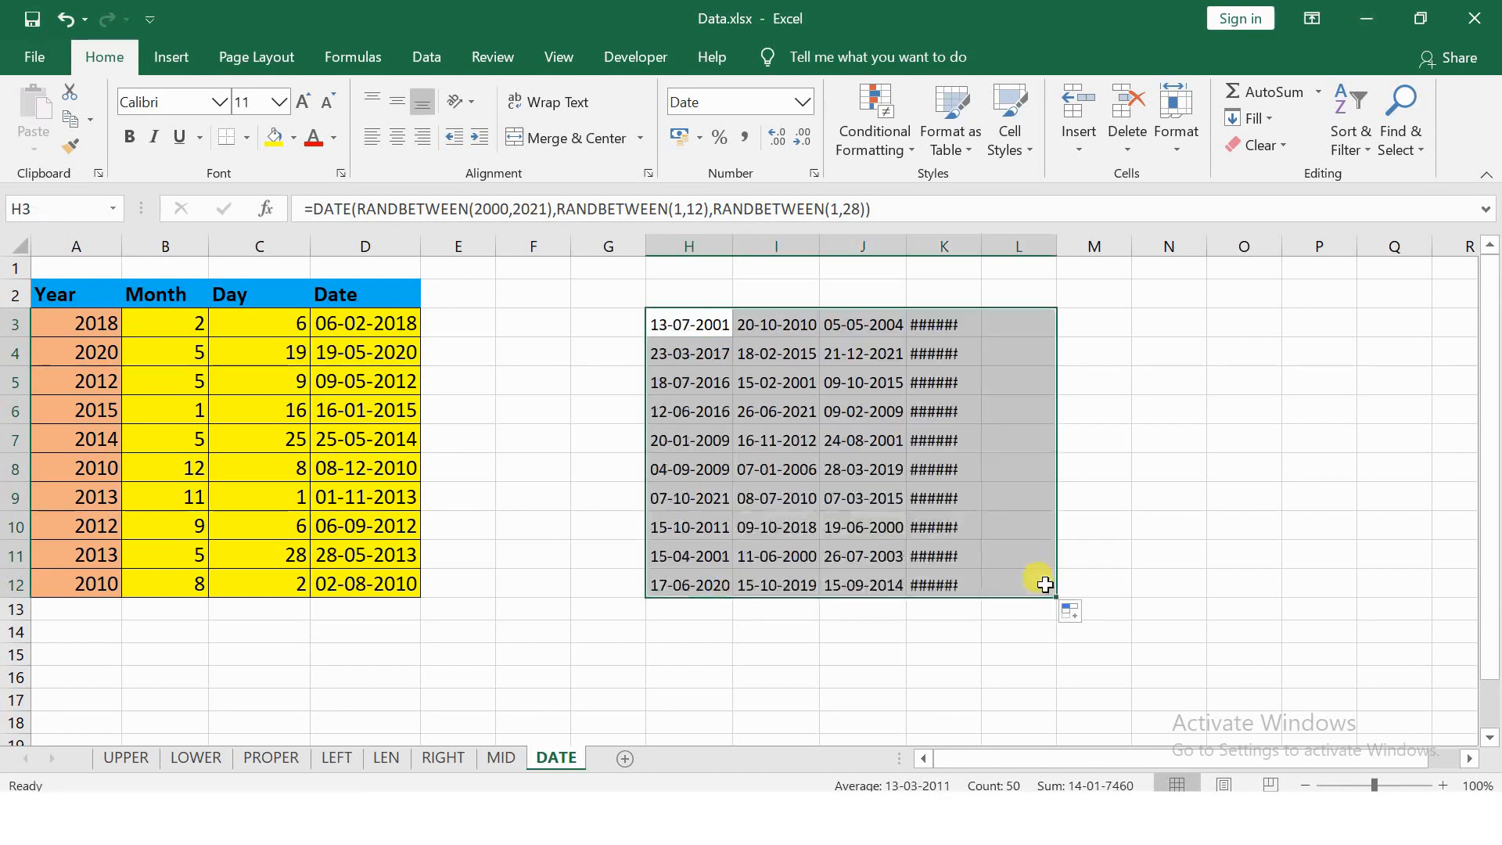
{"action": "double_click", "coordinate": [979, 245]}
{"action": "double_click", "coordinate": [1067, 246]}
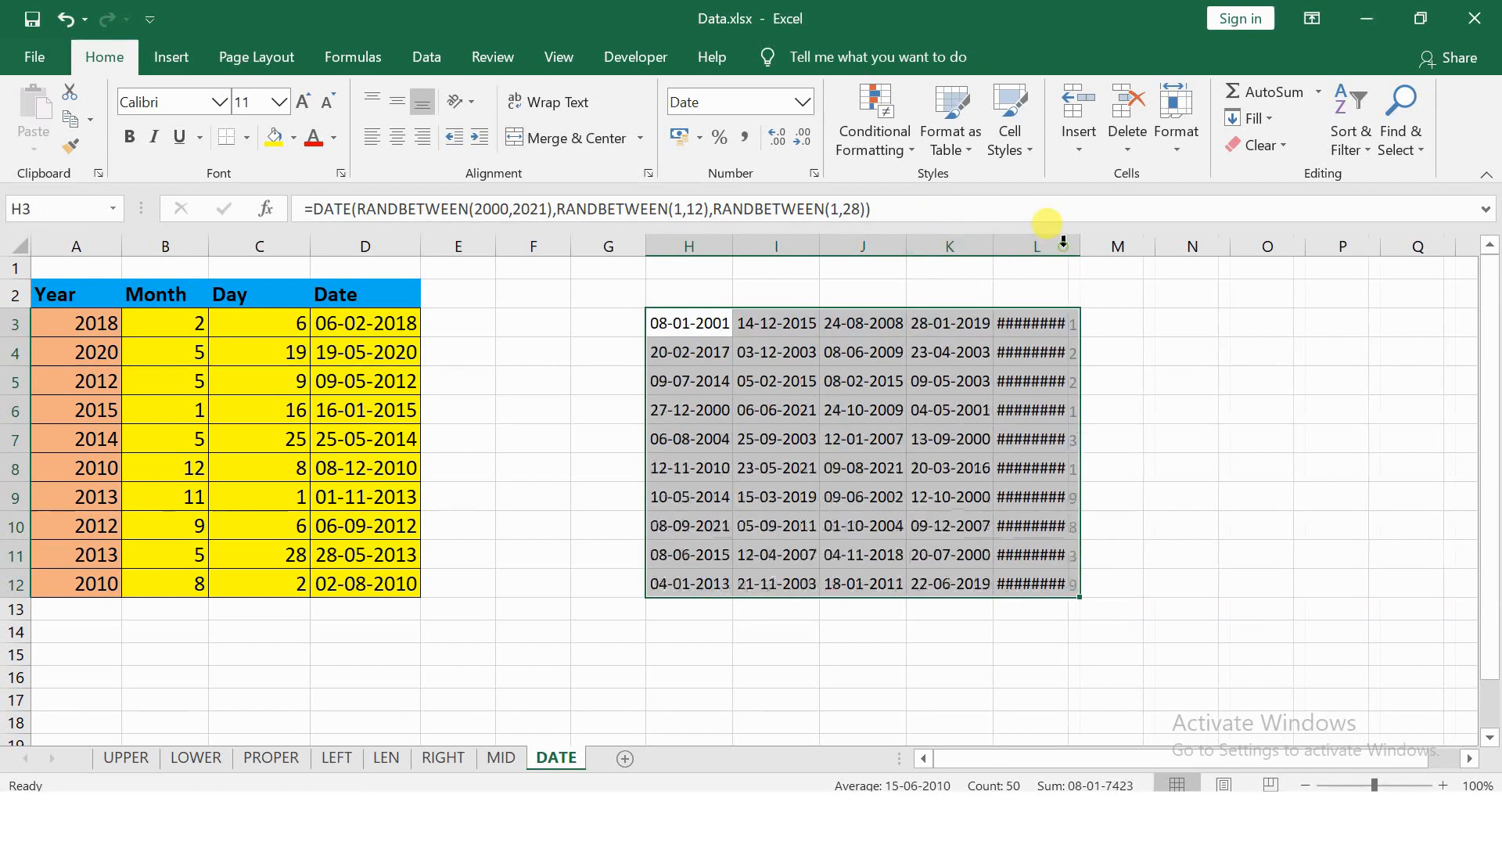